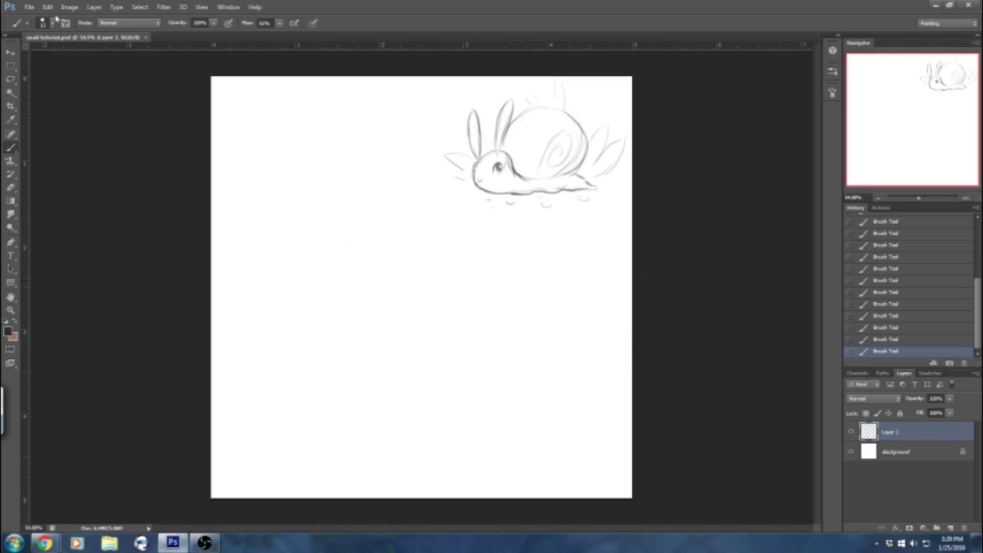
Start a new document with a width and height of 1500 pixels each.
left_click(30, 7)
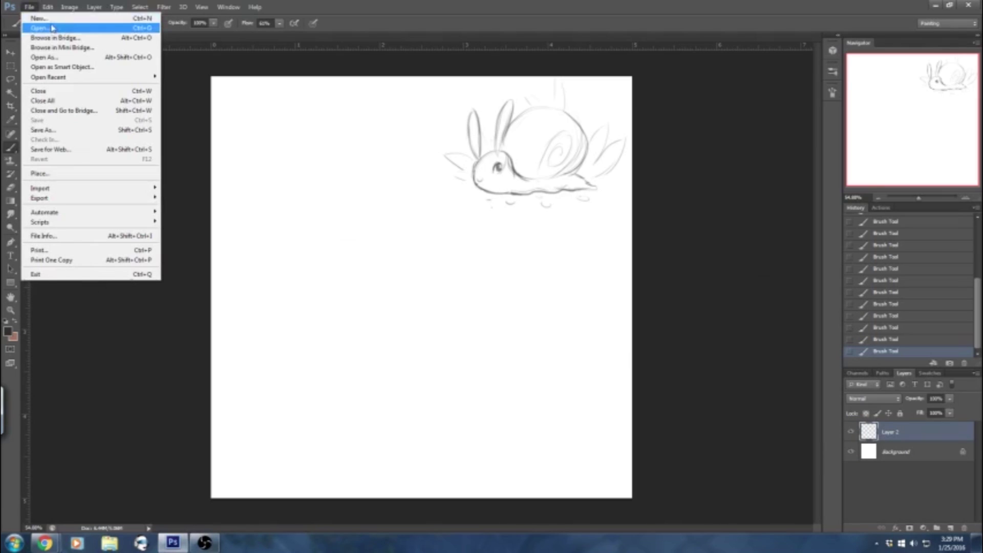
left_click(46, 18)
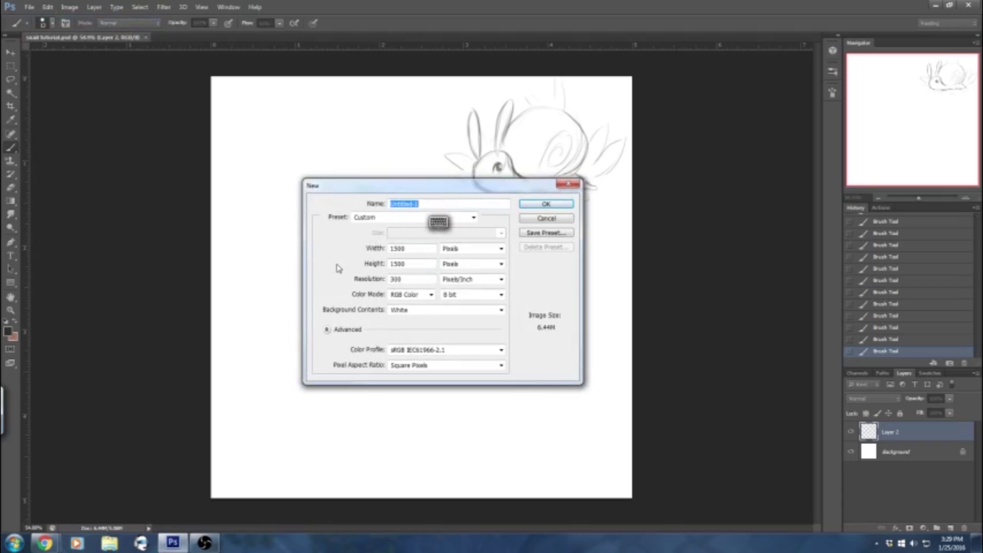
left_click(435, 250)
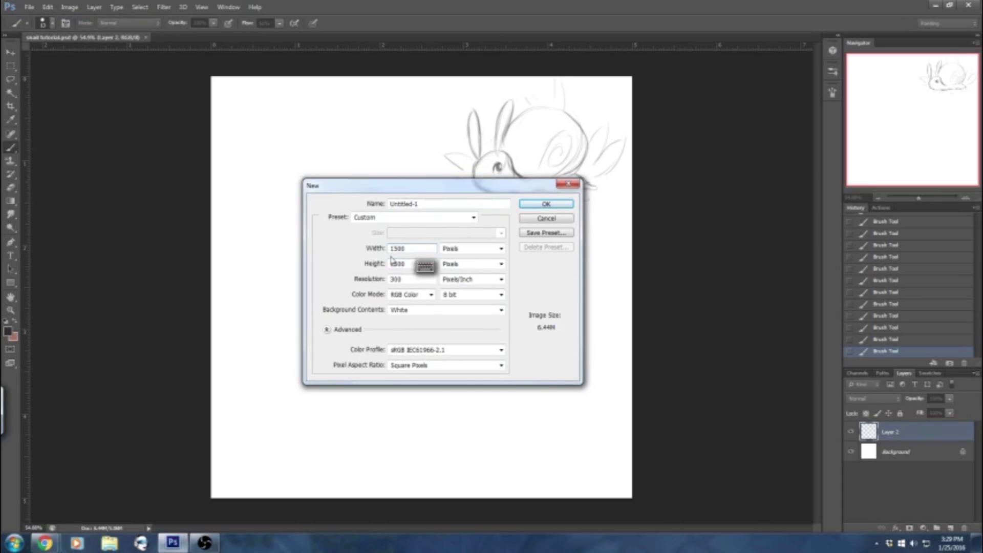
left_click(459, 252)
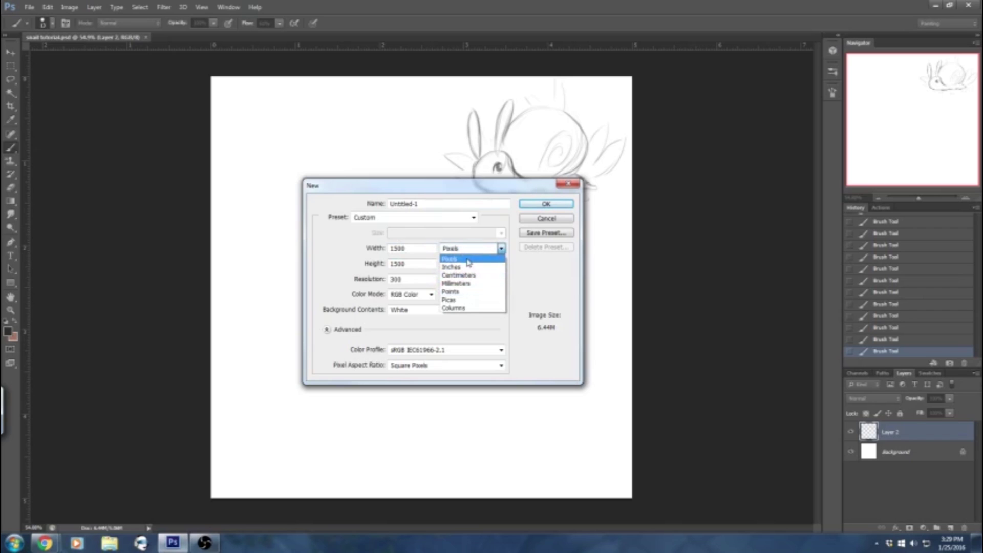
left_click(465, 259)
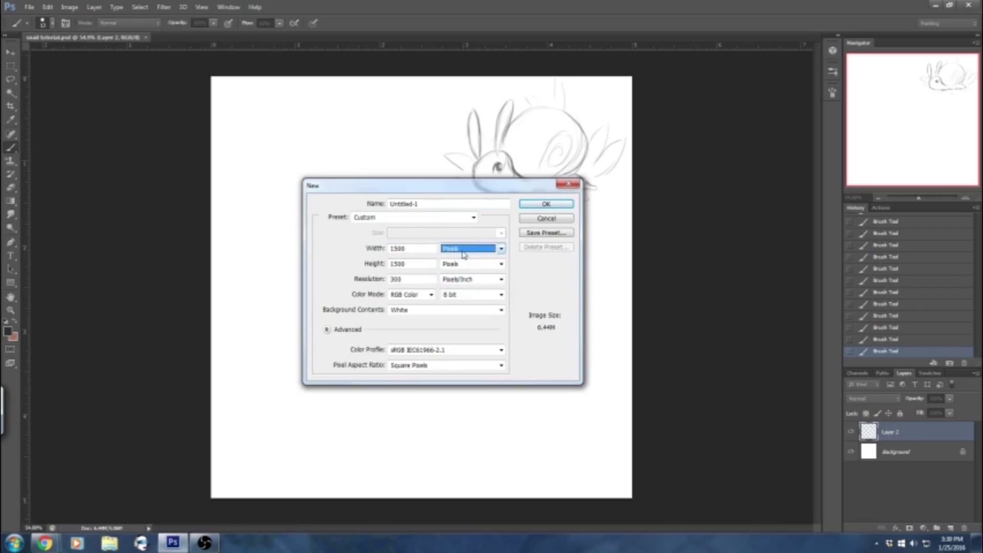
left_click(420, 250)
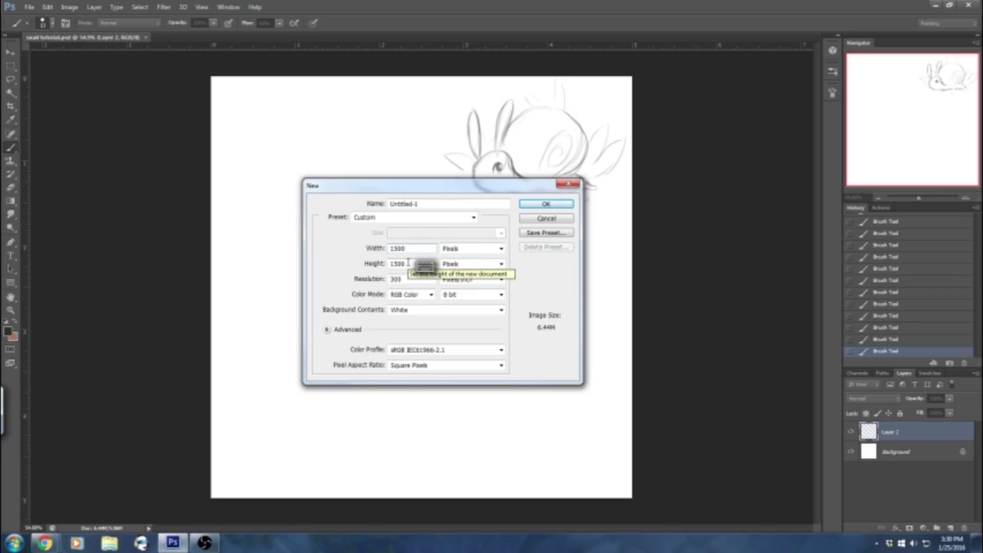
left_click(343, 261)
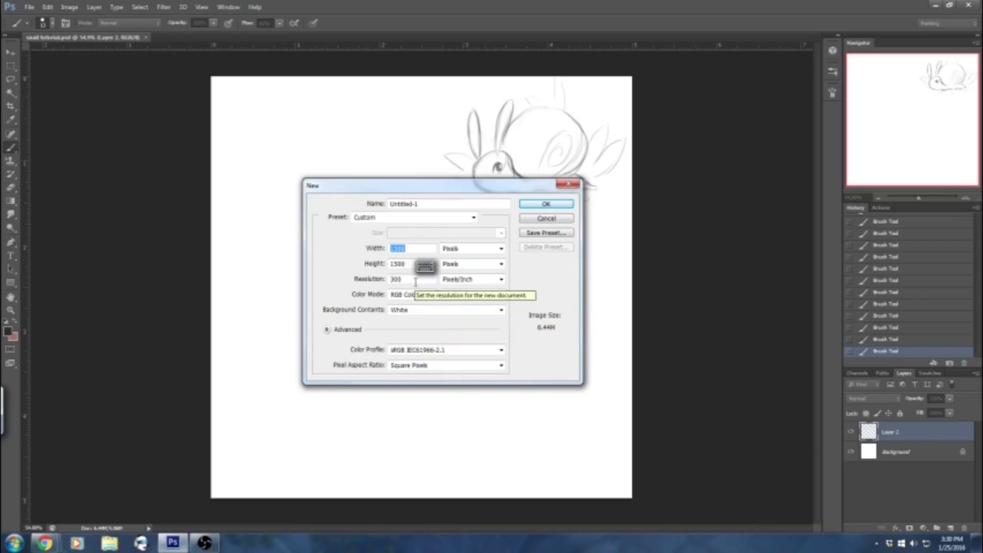
Create the blank document at 300 pixels/inch in RGB Color with a white background, and close it.
left_click(486, 281)
left_click(486, 283)
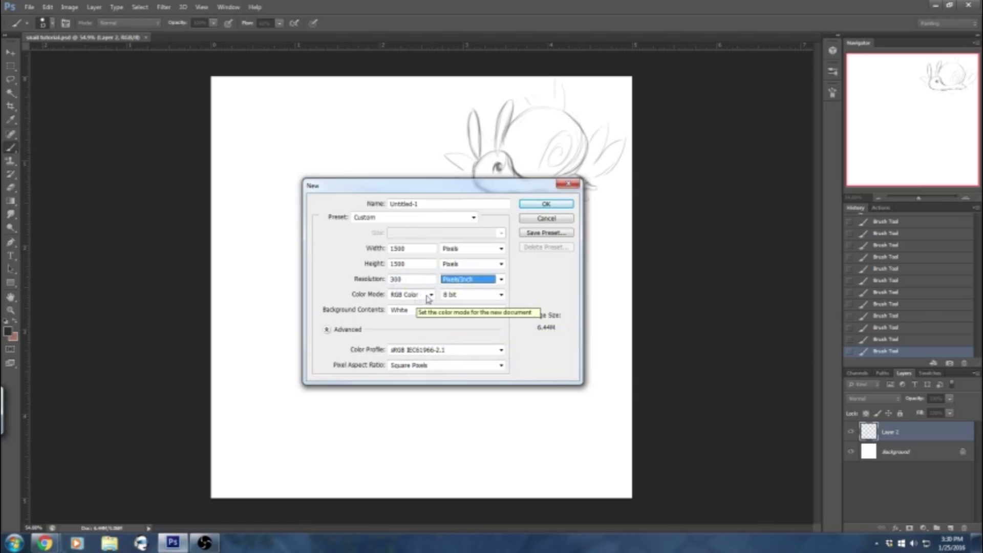
left_click(430, 296)
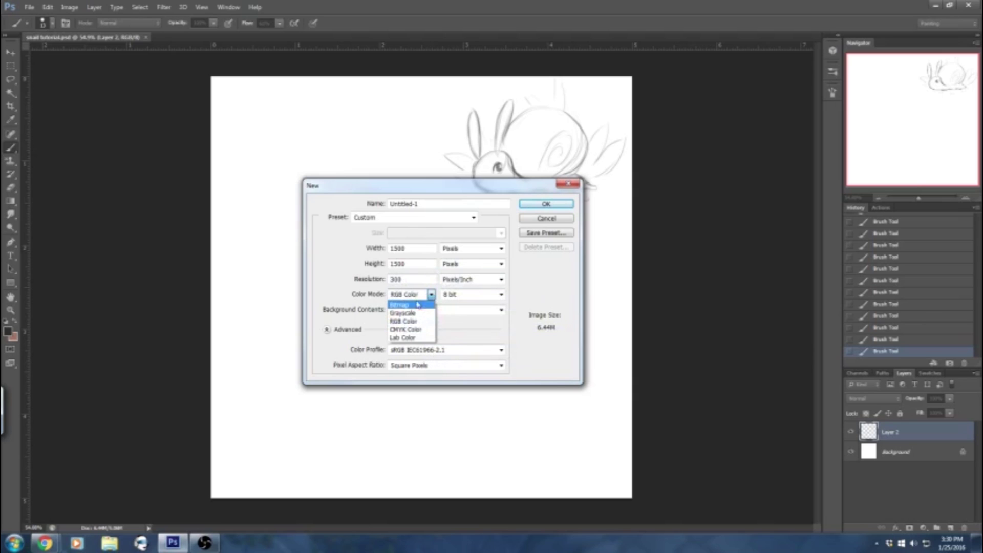
left_click(435, 297)
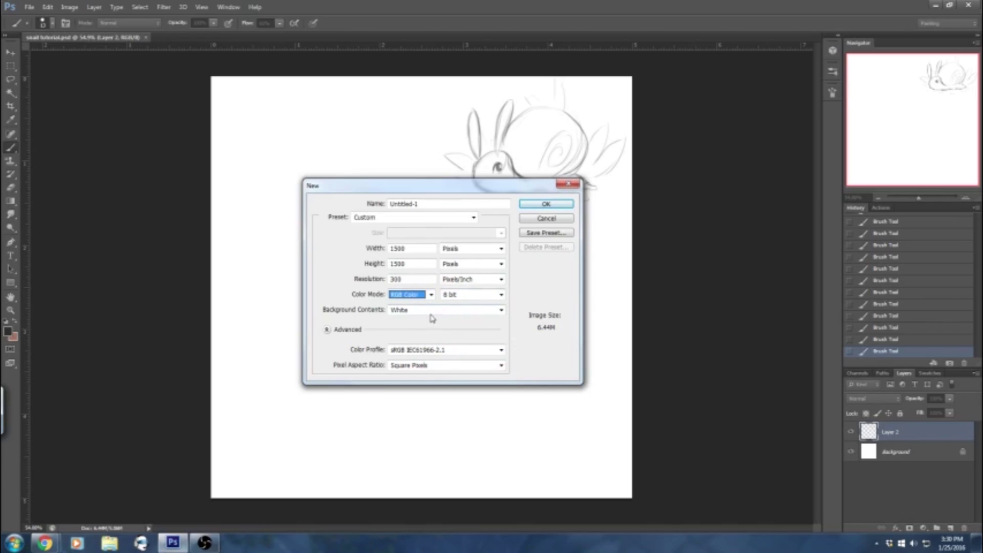
left_click(535, 205)
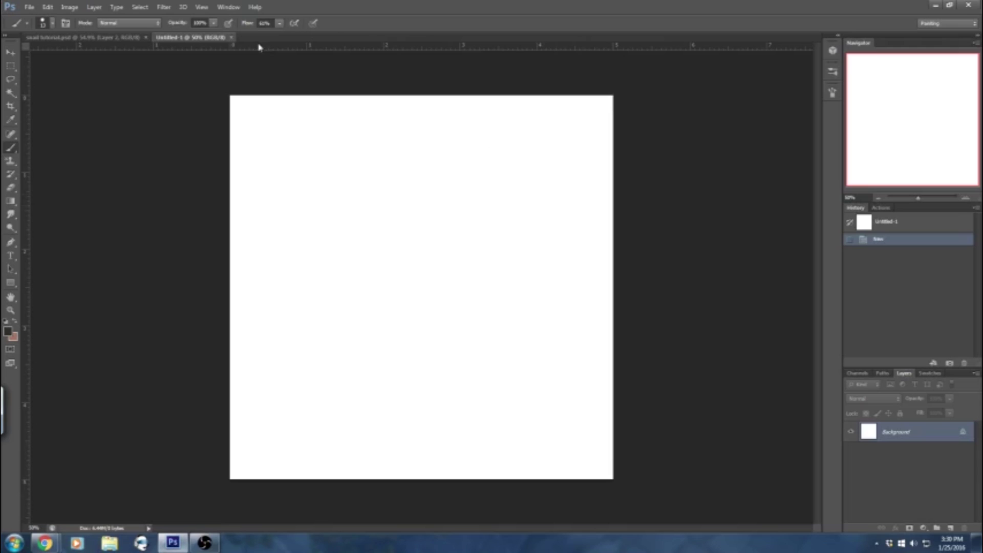
left_click(232, 38)
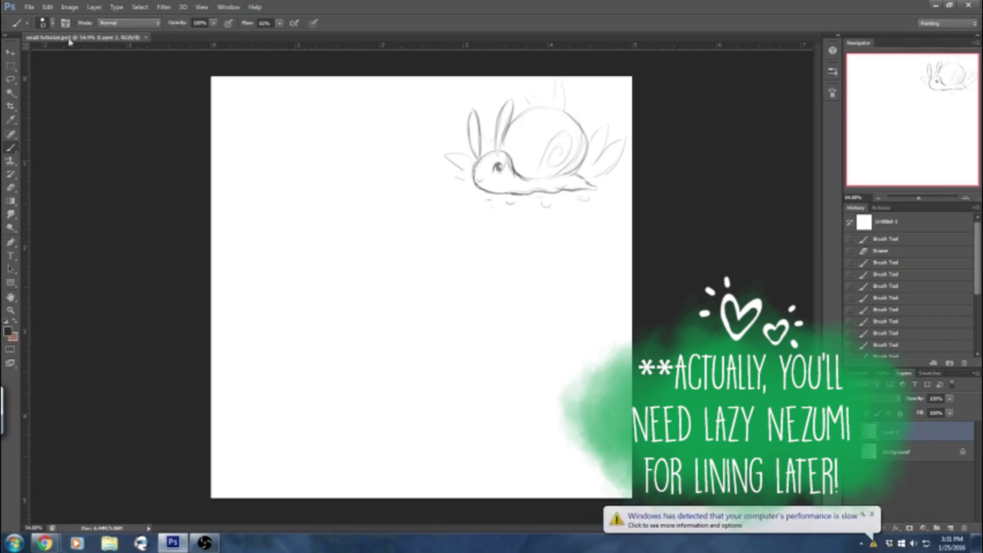
Choose the hard round brush tip from the brush presets.
left_click(48, 22)
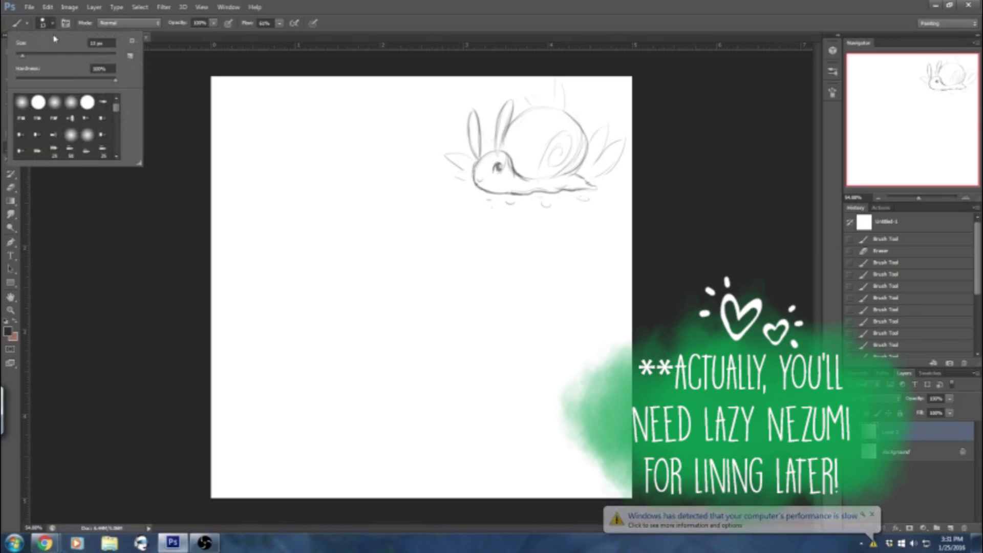
left_click(39, 104)
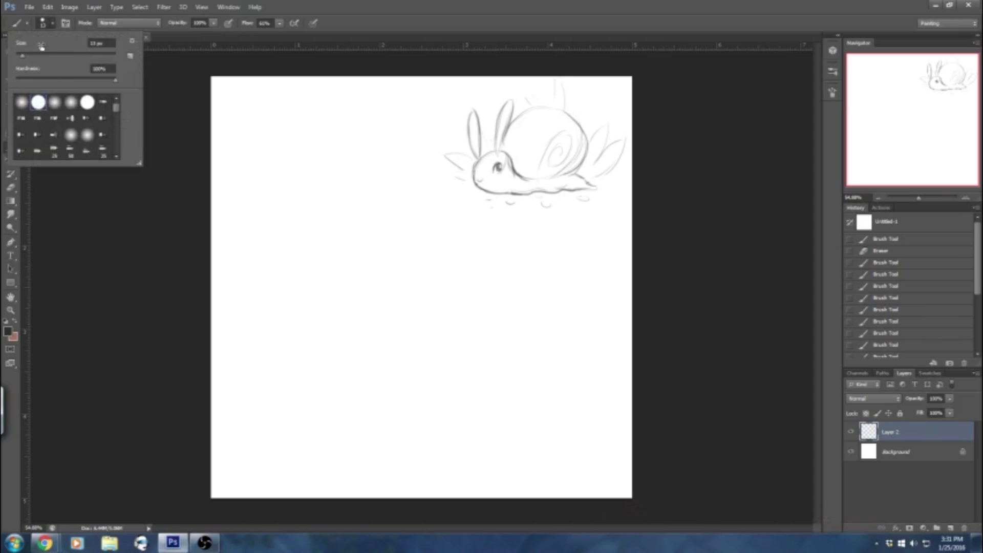
left_click(53, 25)
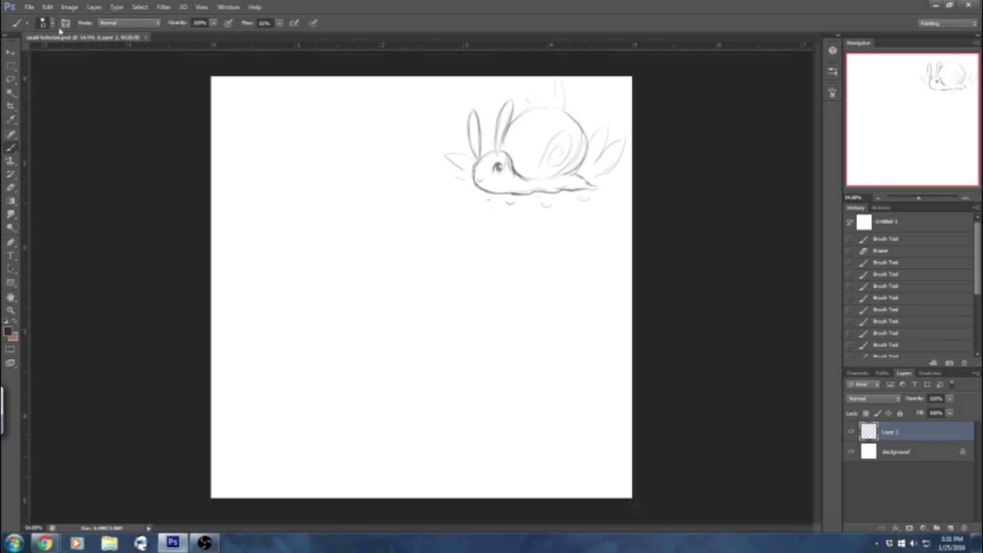
Enable Shape Dynamics for the brush, with its size controlled by Pen Pressure.
left_click(833, 93)
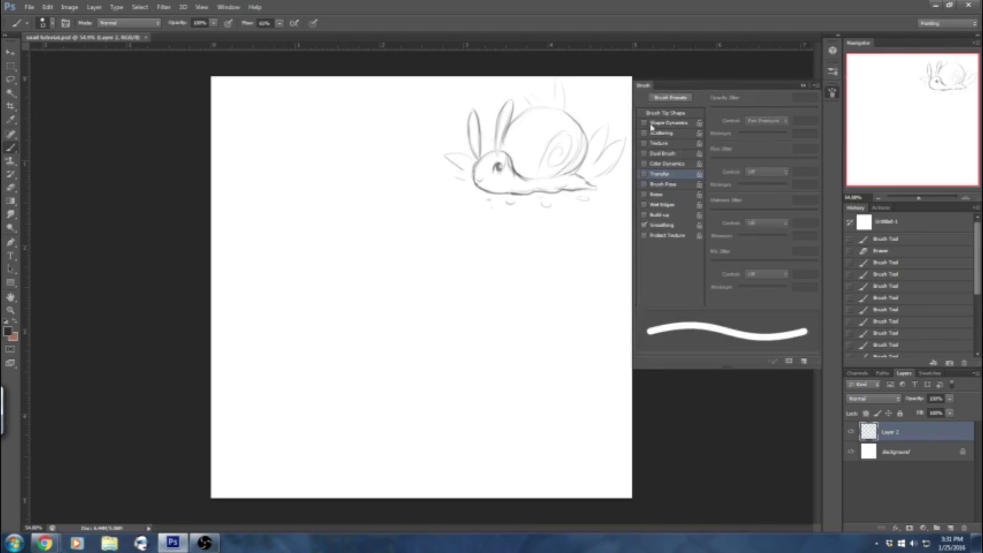
left_click(664, 123)
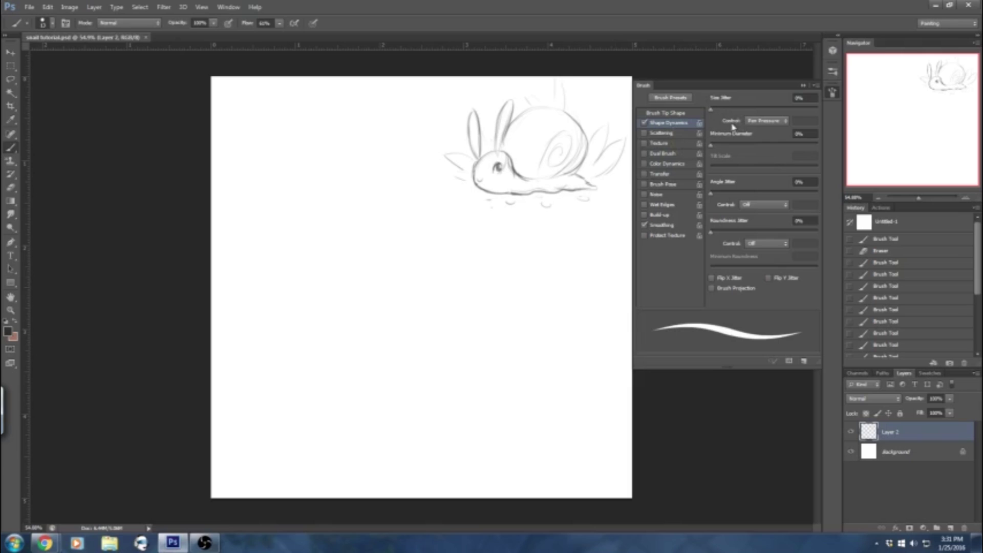
left_click(764, 123)
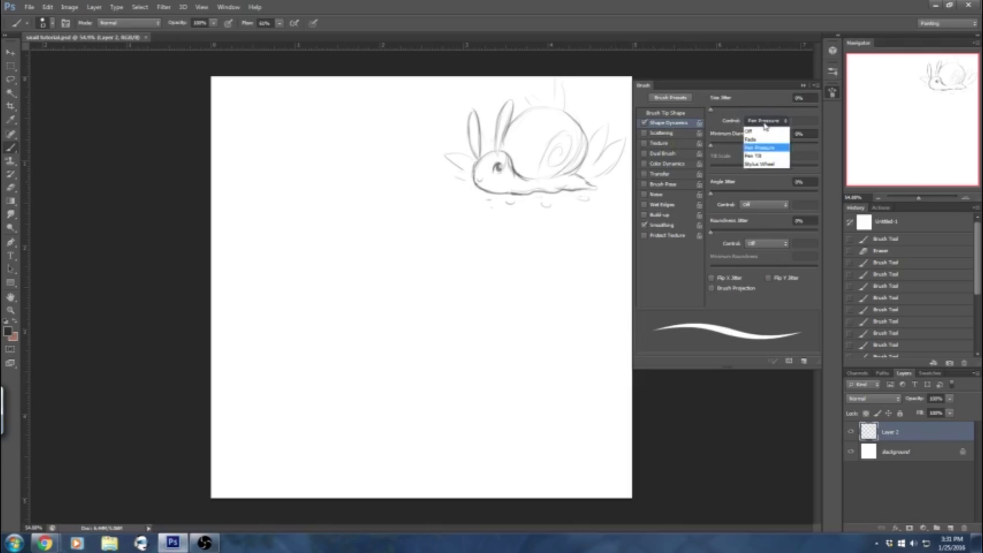
left_click(763, 149)
Switch the brush's size control to Off to compare the stroke preview, and return it to Pen Pressure.
left_click(763, 123)
left_click(762, 132)
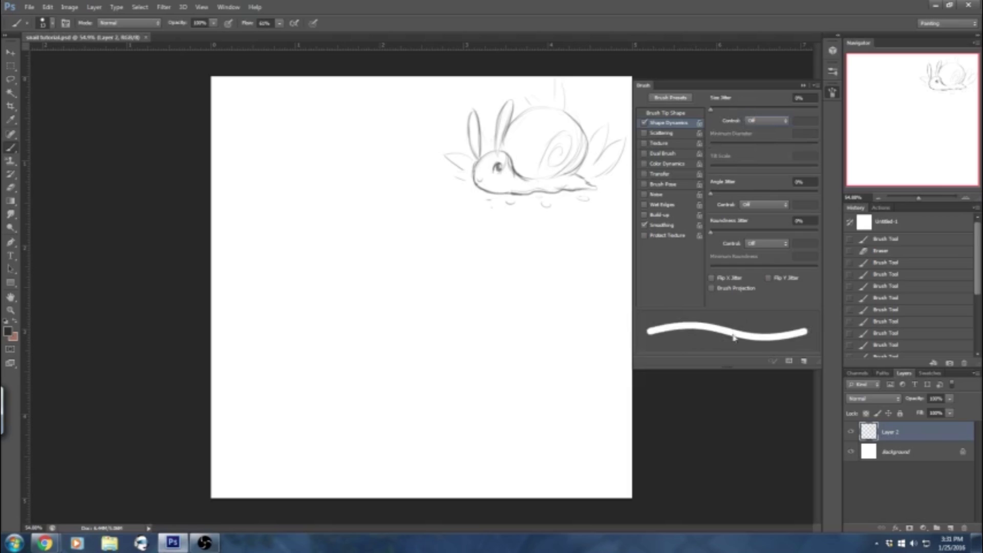
left_click(768, 126)
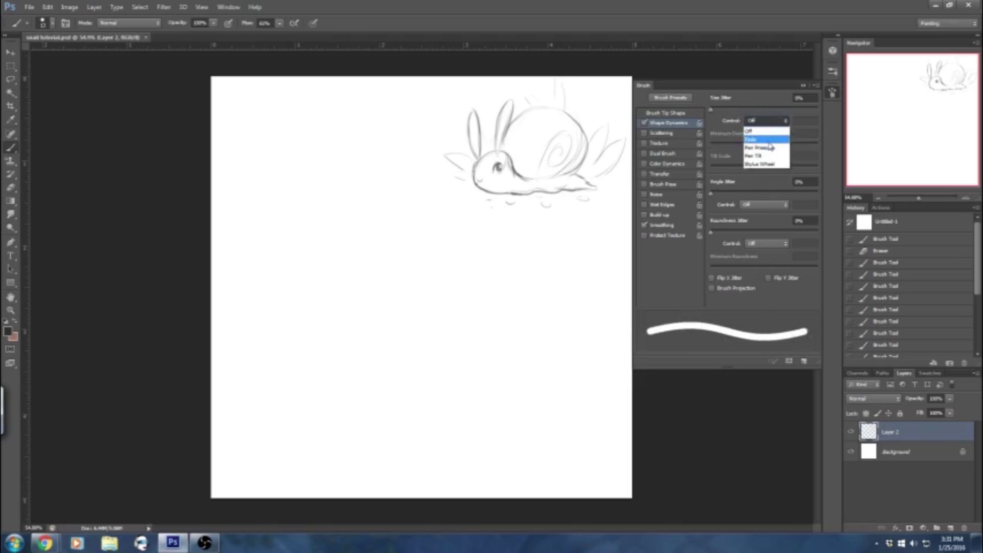
left_click(764, 149)
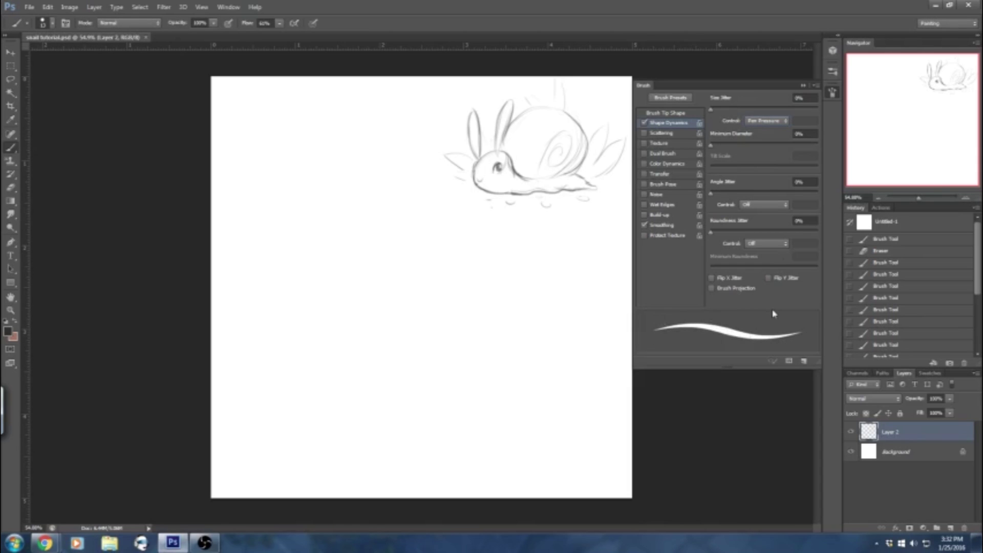
left_click(768, 124)
left_click(768, 126)
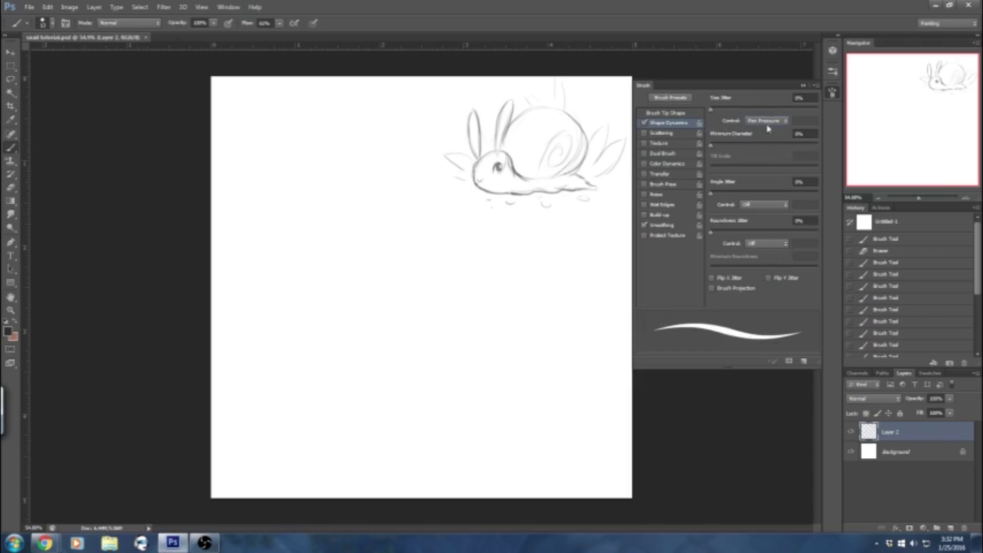
Enable Transfer for the brush, with its opacity controlled by Pen Pressure.
left_click(678, 175)
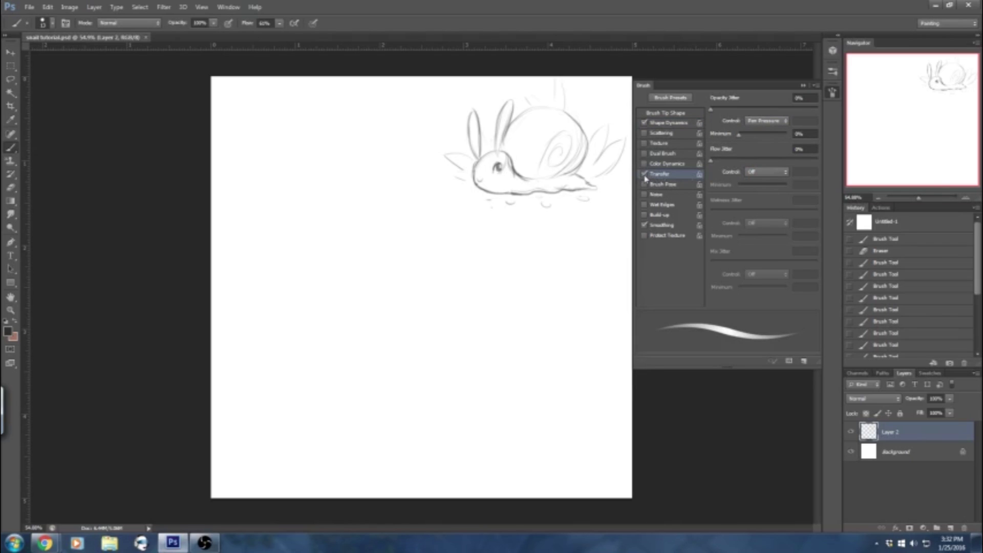
left_click(764, 121)
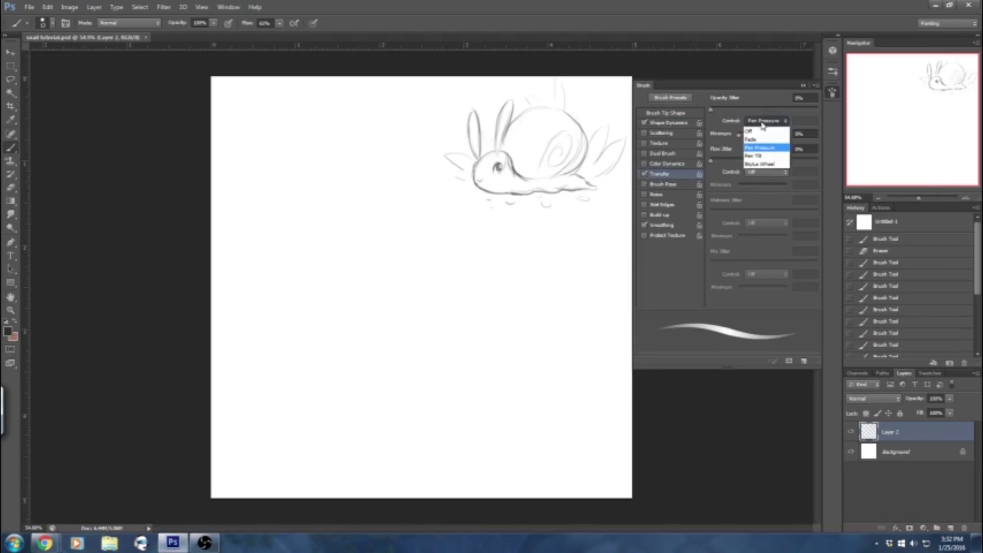
left_click(763, 126)
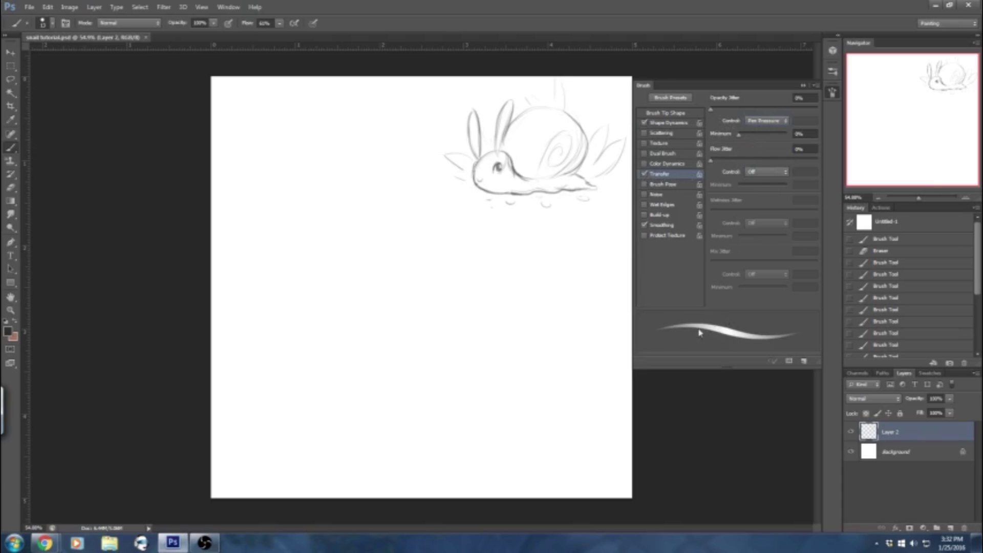
Paint wavy test strokes below the snail sketch with Transfer on and off to compare their opacity.
mouse_move(504, 282)
left_mouse_down()
mouse_move(435, 286)
mouse_move(384, 345)
mouse_move(385, 396)
mouse_move(325, 456)
mouse_move(252, 433)
left_mouse_up()
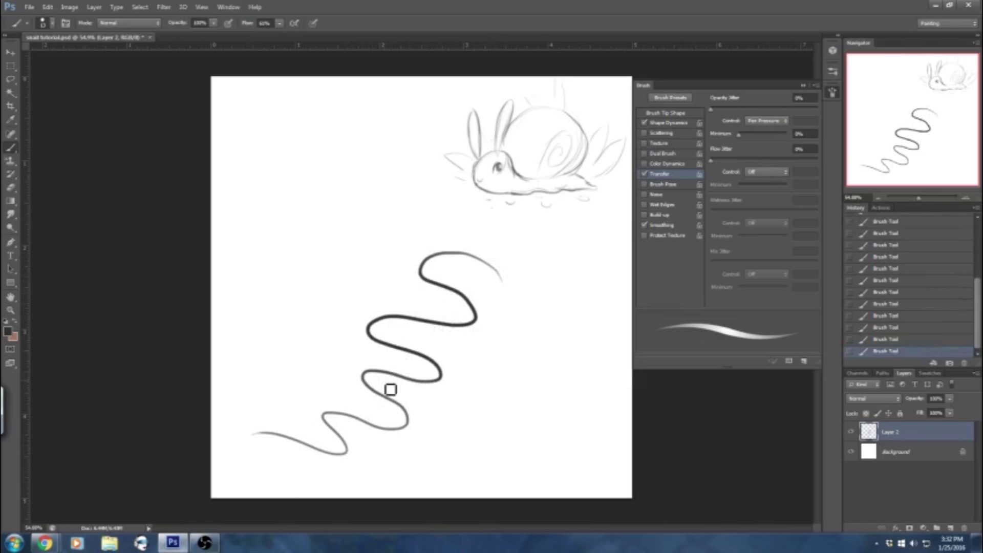
left_click(892, 341)
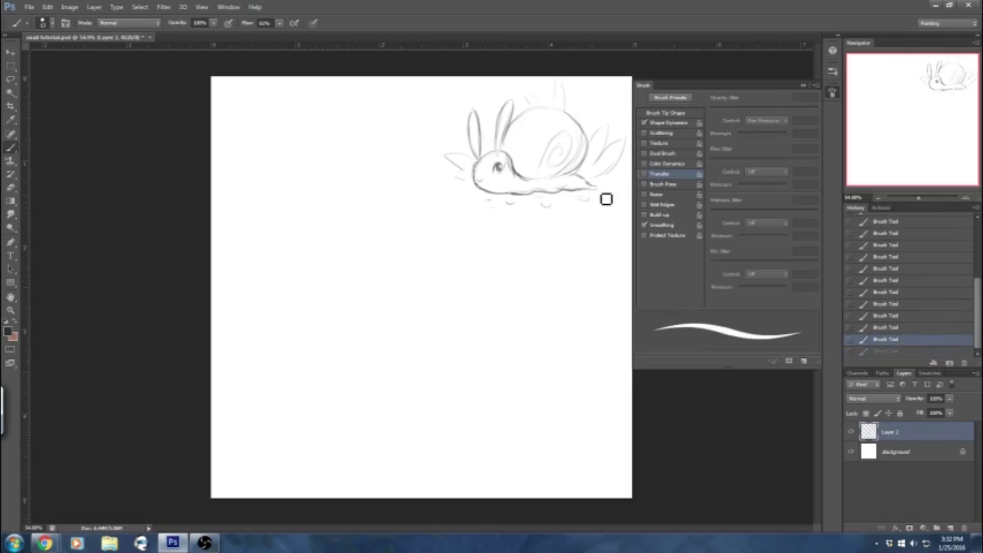
mouse_move(493, 235)
left_mouse_down()
mouse_move(483, 295)
mouse_move(366, 340)
mouse_move(428, 428)
mouse_move(348, 454)
mouse_move(250, 447)
left_mouse_up()
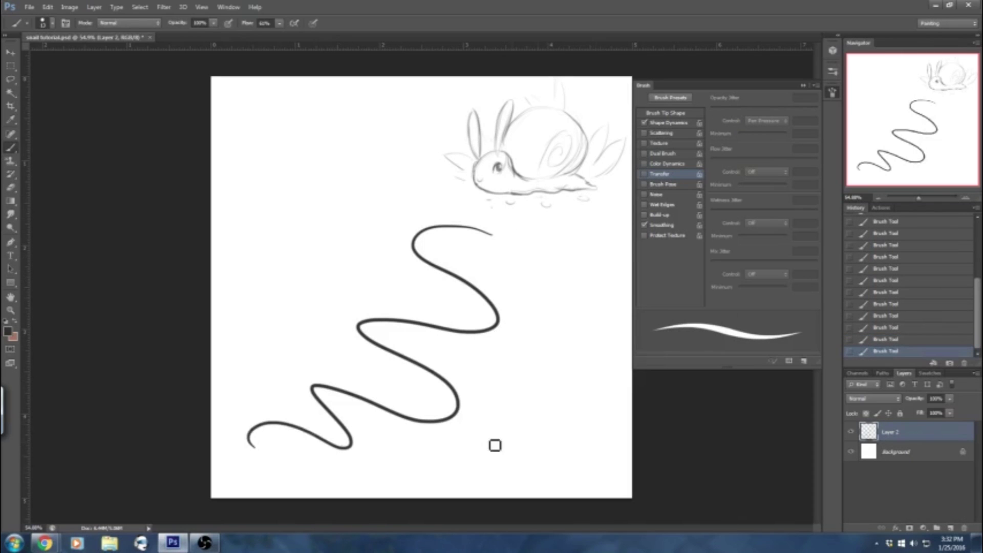
left_click(645, 174)
mouse_move(574, 254)
left_mouse_down()
mouse_move(591, 322)
mouse_move(425, 492)
mouse_move(264, 479)
mouse_move(236, 435)
left_mouse_up()
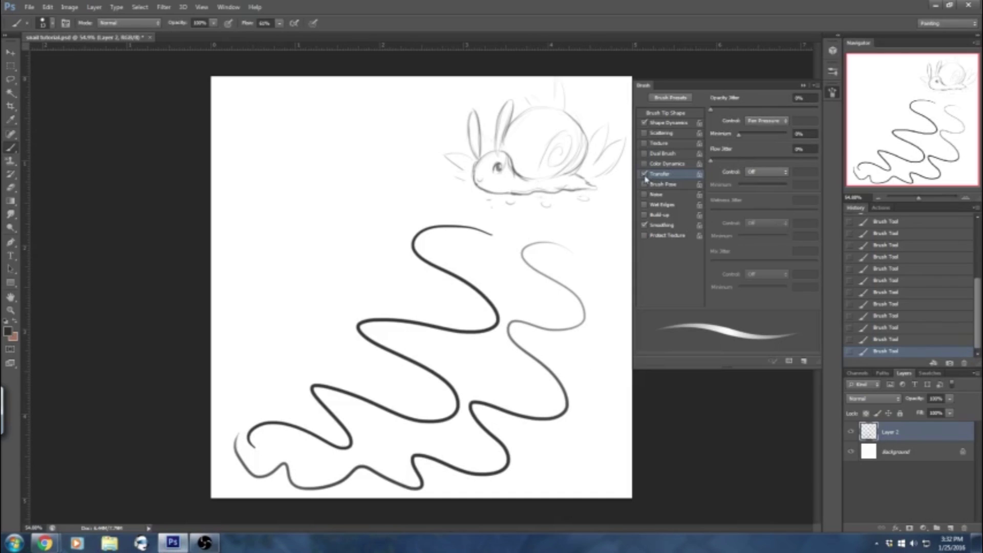
Close the brush settings and undo the wavy test strokes on the canvas.
left_click_drag(752, 139, 740, 135)
left_click(804, 86)
left_click(874, 330)
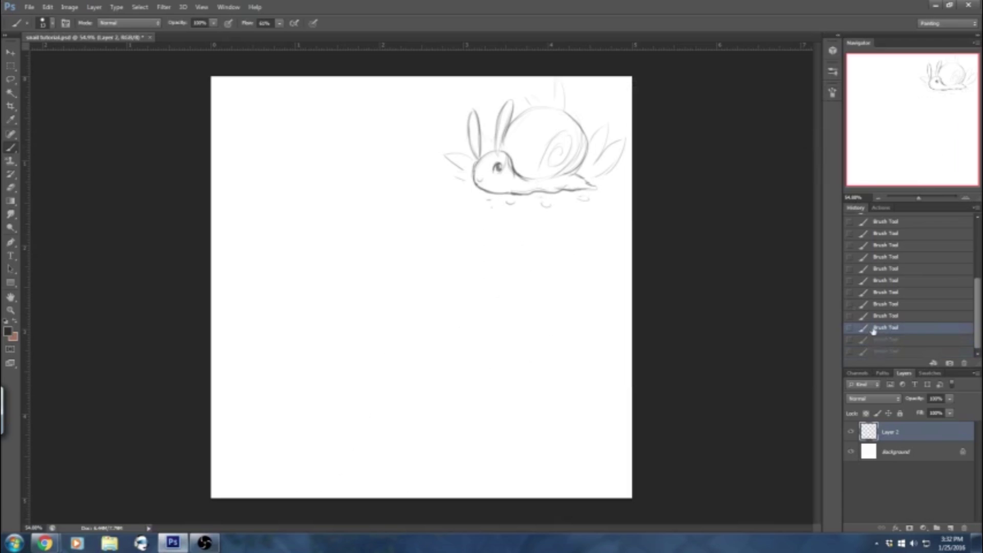
Add a new empty layer directly above the Background layer.
left_click(904, 459)
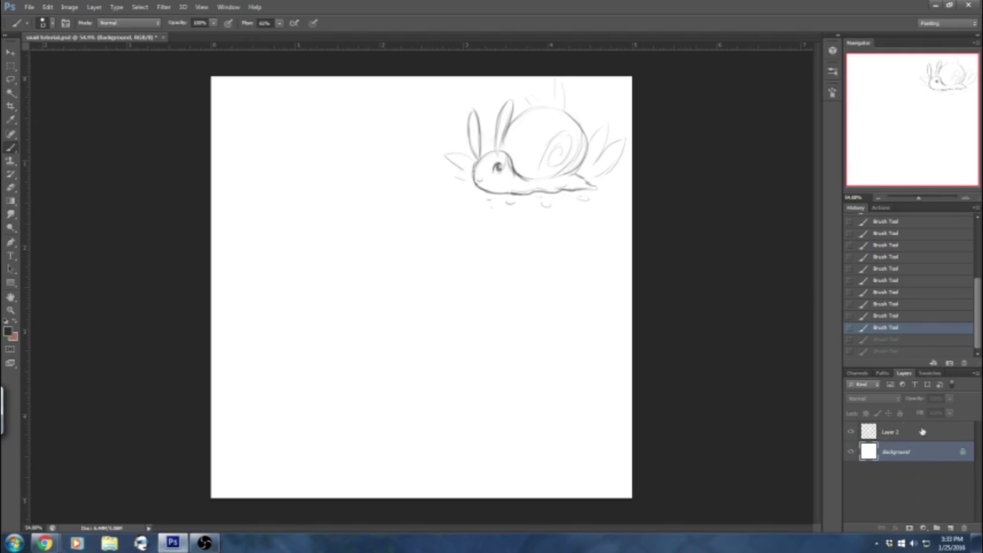
left_click(951, 529)
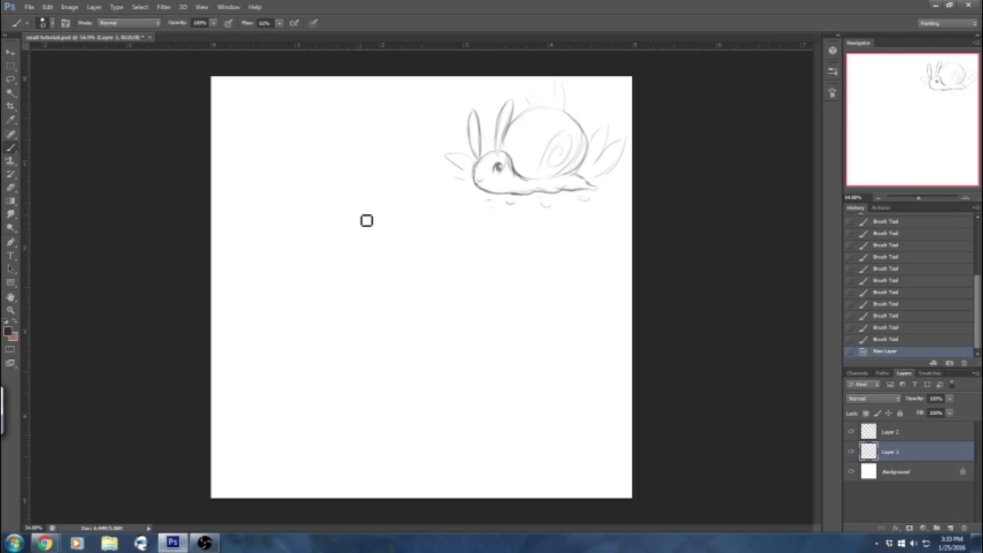
Review the foreground colour in the Color Picker and the brush's Flow setting.
left_click(8, 333)
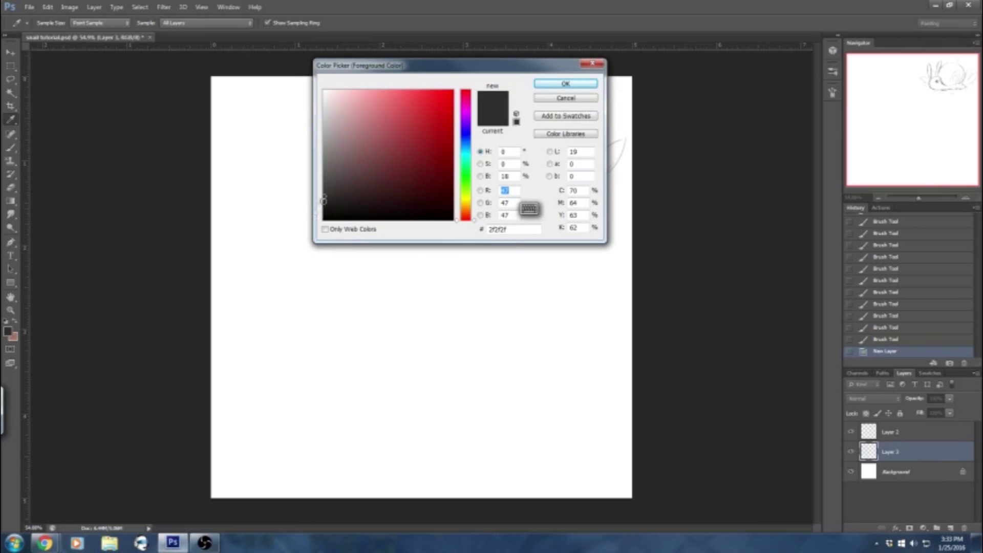
left_click(542, 85)
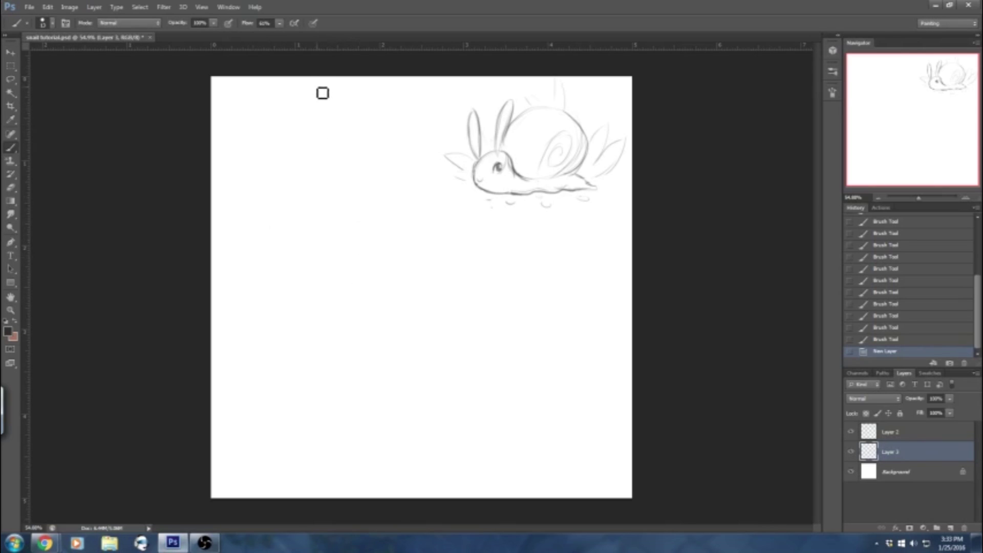
left_click(280, 24)
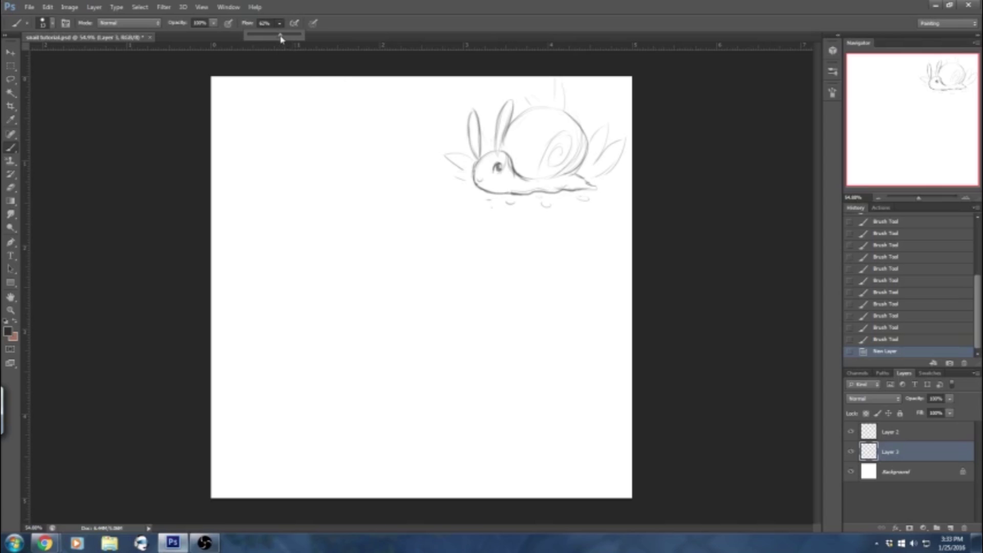
left_click(280, 24)
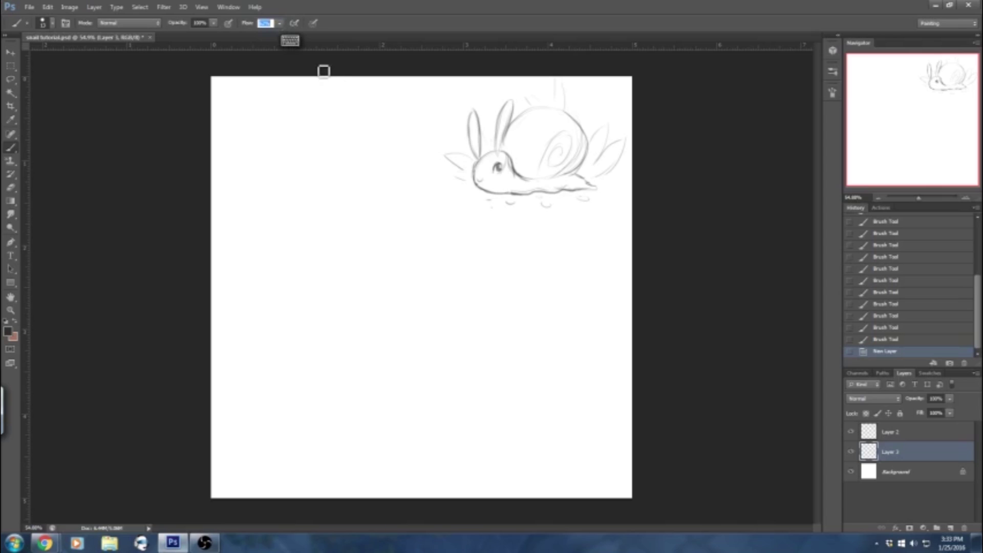
Paint a wavy test stroke below the snail sketch and undo it.
mouse_move(386, 275)
left_mouse_down()
mouse_move(423, 245)
mouse_move(467, 356)
mouse_move(544, 384)
mouse_move(563, 421)
left_mouse_up()
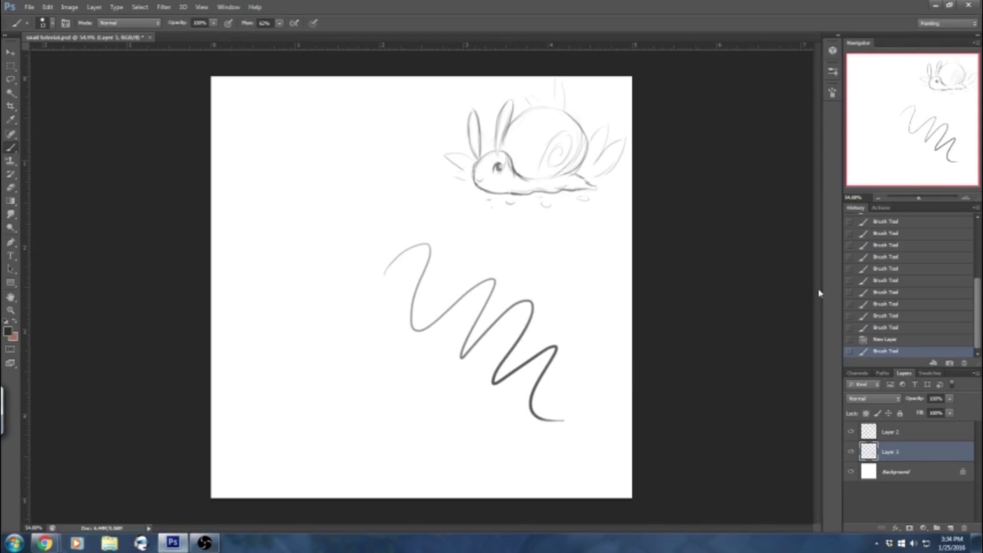
left_click(883, 340)
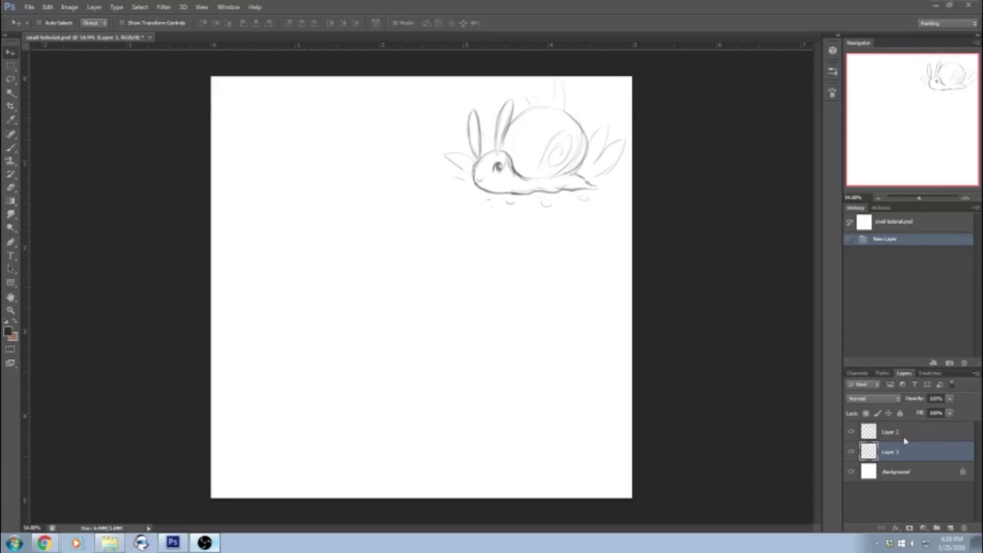
Hide Layer 2 containing the finished snail sketch and make Layer 3 the active layer.
left_click(886, 437)
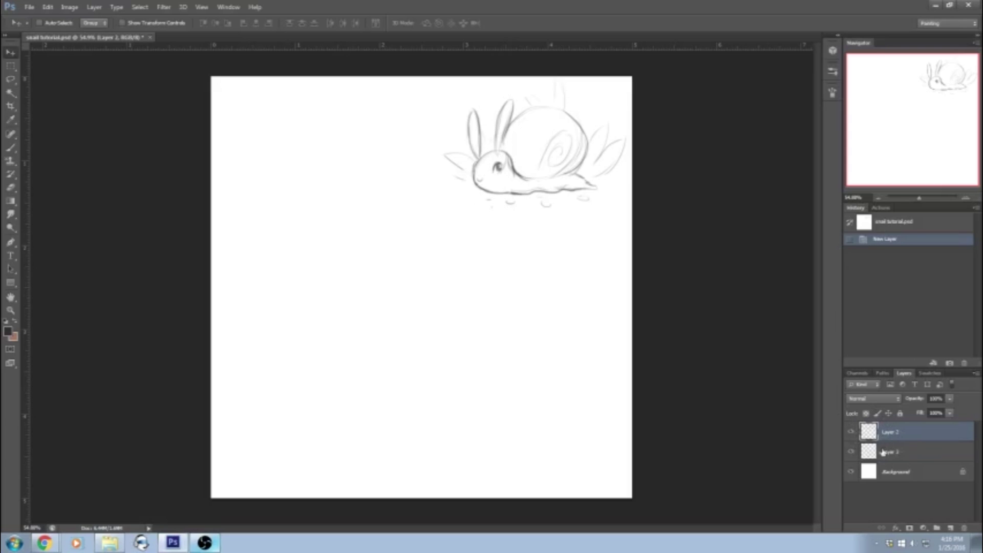
left_click(852, 433)
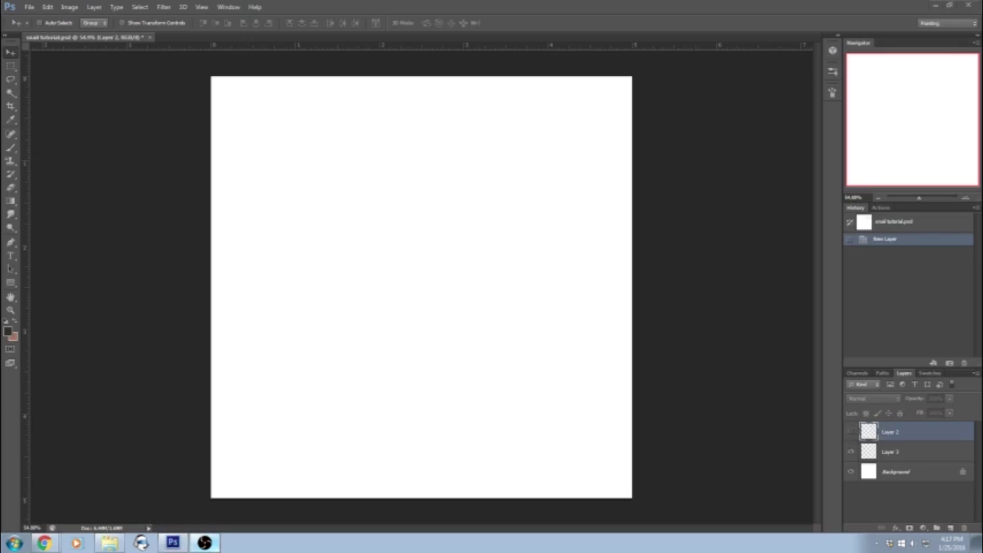
left_click(852, 433)
left_click(852, 434)
left_click(895, 454)
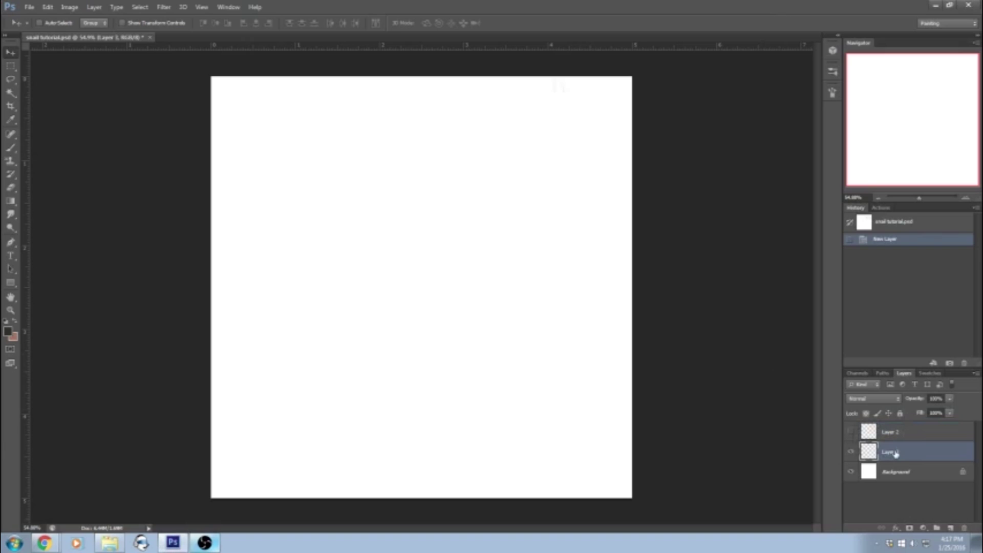
Sketch a small tilted oval for the snail's head with light, overlapping Brush strokes near the canvas middle.
left_click(11, 148)
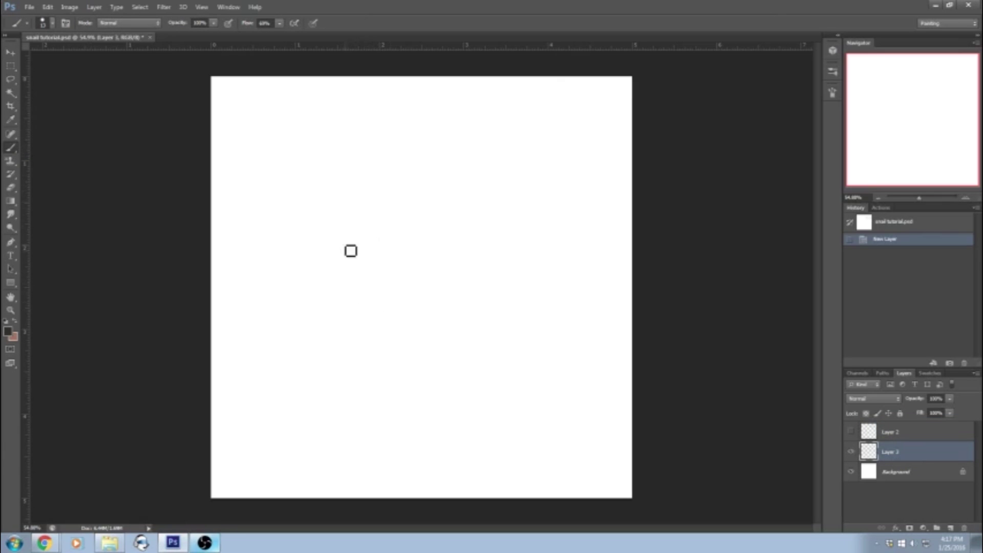
left_click(355, 266)
mouse_move(350, 261)
left_mouse_down()
mouse_move(366, 320)
mouse_move(364, 260)
mouse_move(339, 268)
mouse_move(328, 299)
left_mouse_up()
mouse_move(386, 268)
left_mouse_down()
mouse_move(362, 325)
mouse_move(384, 268)
mouse_move(335, 323)
left_mouse_up()
left_click_drag(373, 243, 382, 264)
mouse_move(360, 239)
left_mouse_down()
mouse_move(390, 258)
mouse_move(390, 284)
left_mouse_up()
mouse_move(387, 249)
left_mouse_down()
mouse_move(378, 298)
mouse_move(346, 325)
left_mouse_up()
left_click_drag(344, 257, 326, 307)
left_click_drag(327, 286, 337, 321)
Sketch a large rounded shell directly behind the head, several times the head's size.
mouse_move(440, 180)
left_mouse_down()
mouse_move(397, 231)
mouse_move(397, 201)
left_mouse_up()
left_click_drag(503, 153, 529, 158)
left_click_drag(421, 195, 568, 192)
left_click_drag(491, 155, 536, 169)
left_click_drag(510, 159, 575, 248)
mouse_move(550, 206)
left_mouse_down()
mouse_move(582, 272)
mouse_move(446, 346)
mouse_move(395, 288)
left_mouse_up()
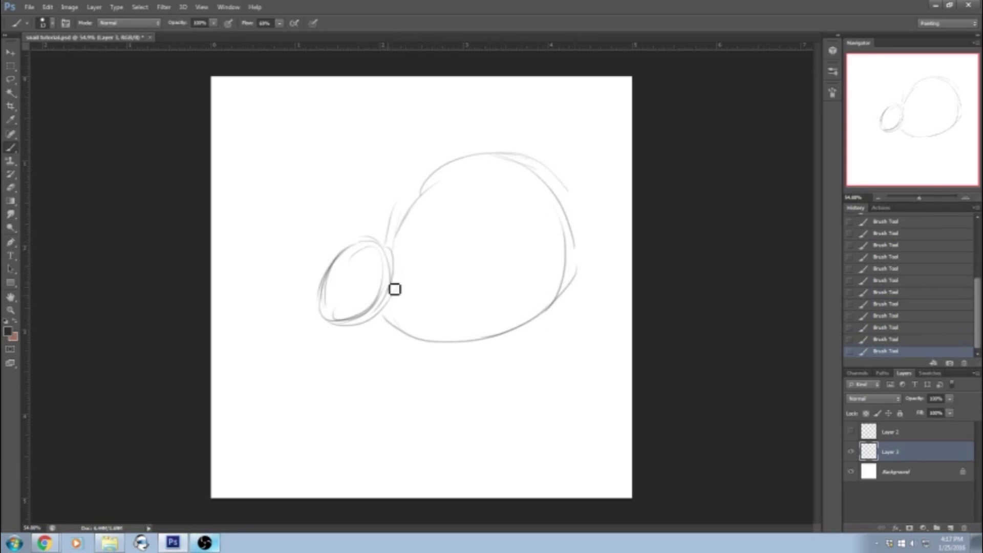
Refine the shell's front and top curves and add a higher, rounder bottom edge.
left_click_drag(381, 235, 395, 183)
mouse_move(386, 240)
left_mouse_down()
mouse_move(413, 179)
mouse_move(413, 200)
mouse_move(450, 177)
mouse_move(531, 158)
left_mouse_up()
left_click_drag(435, 174, 517, 165)
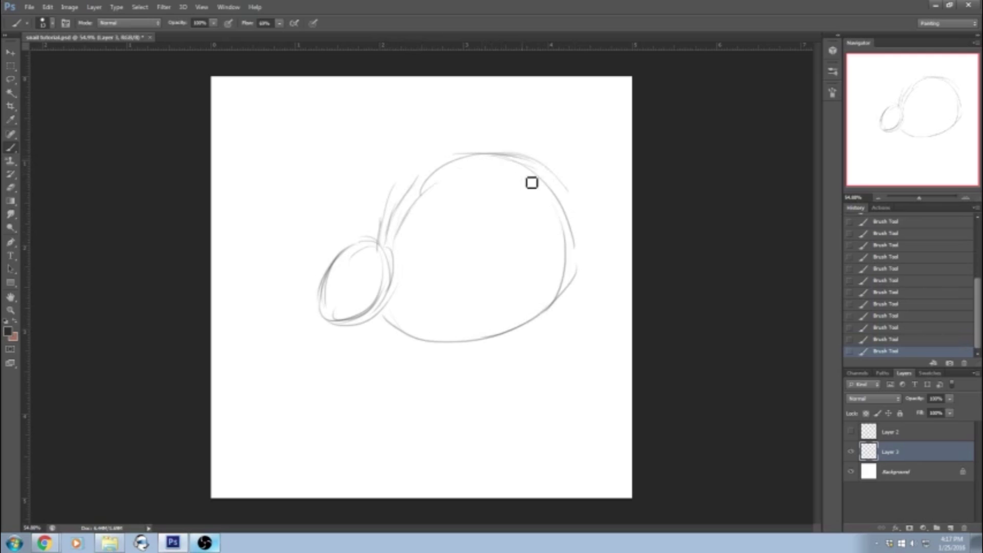
mouse_move(391, 272)
left_mouse_down()
mouse_move(440, 323)
mouse_move(495, 335)
mouse_move(575, 298)
left_mouse_up()
left_click_drag(416, 315, 449, 330)
Erase the old lower shell curve and move the sketch slightly left and down on the canvas.
left_click(10, 187)
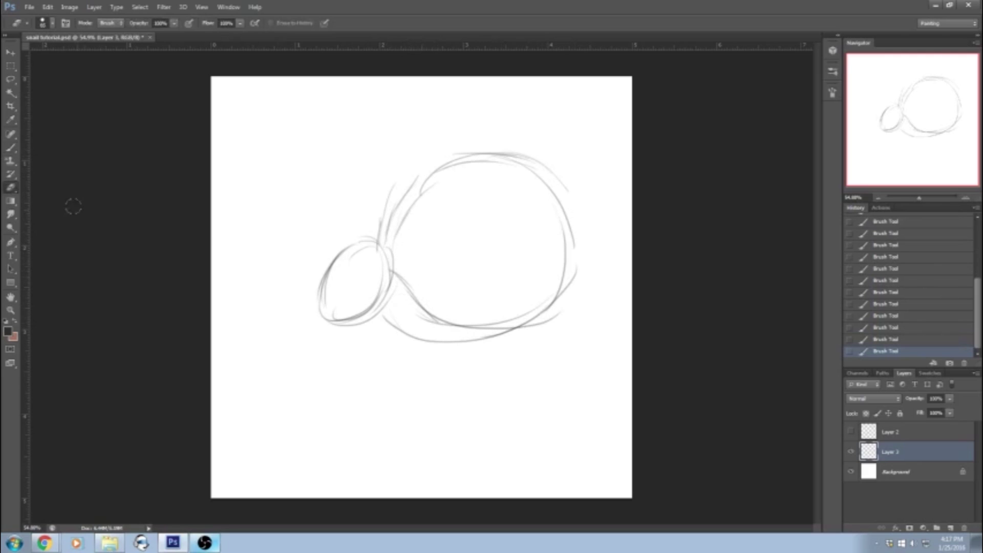
mouse_move(386, 313)
left_mouse_down()
mouse_move(445, 347)
mouse_move(504, 335)
left_mouse_up()
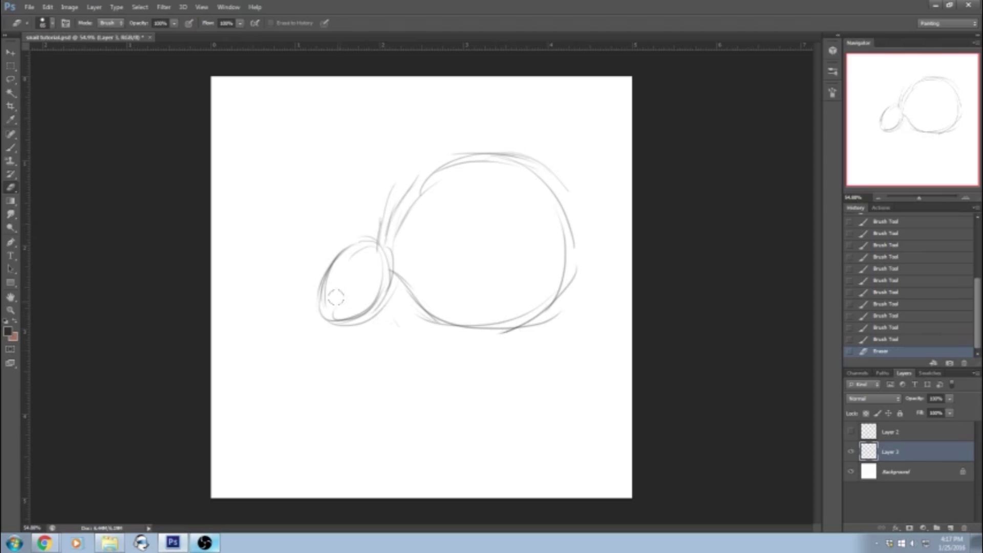
left_click(11, 149)
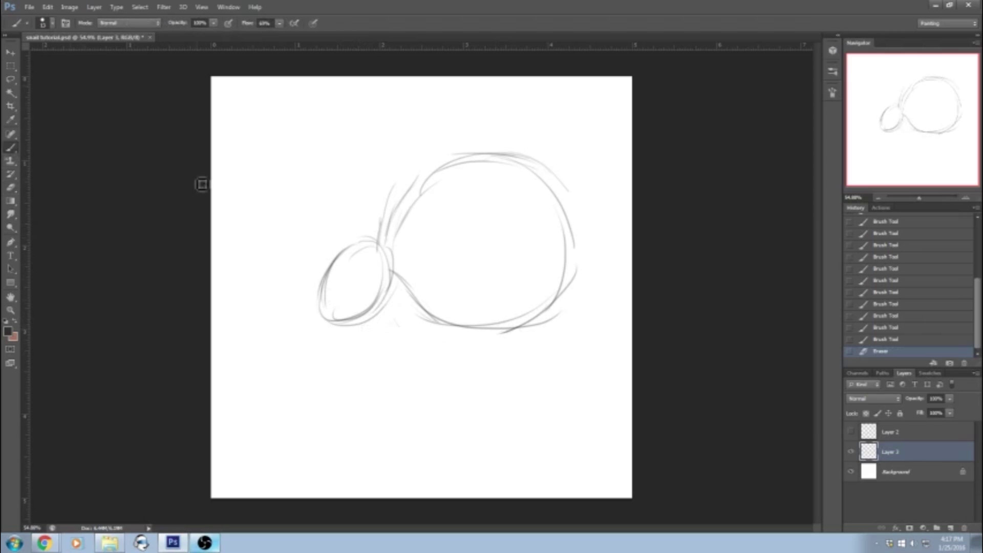
left_click(11, 52)
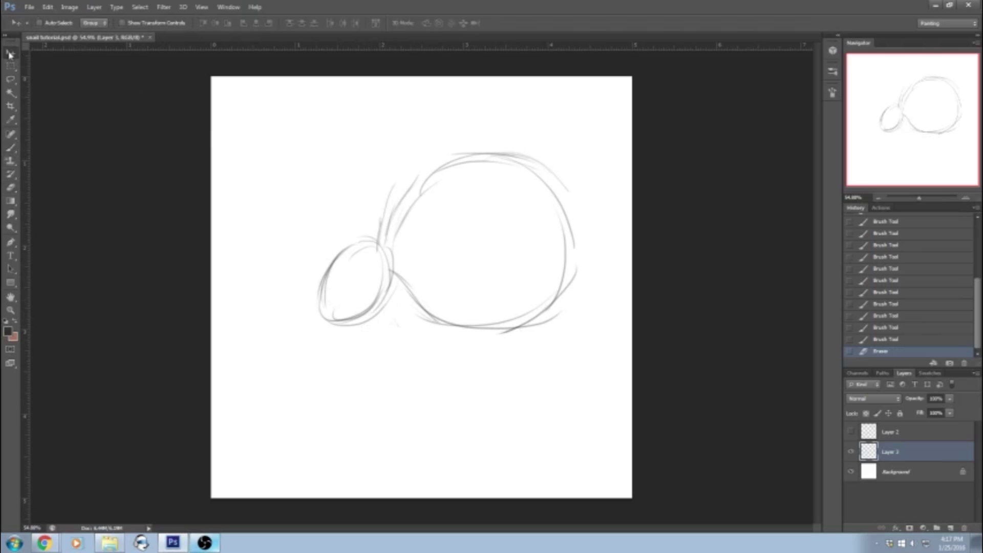
left_click_drag(445, 210, 404, 223)
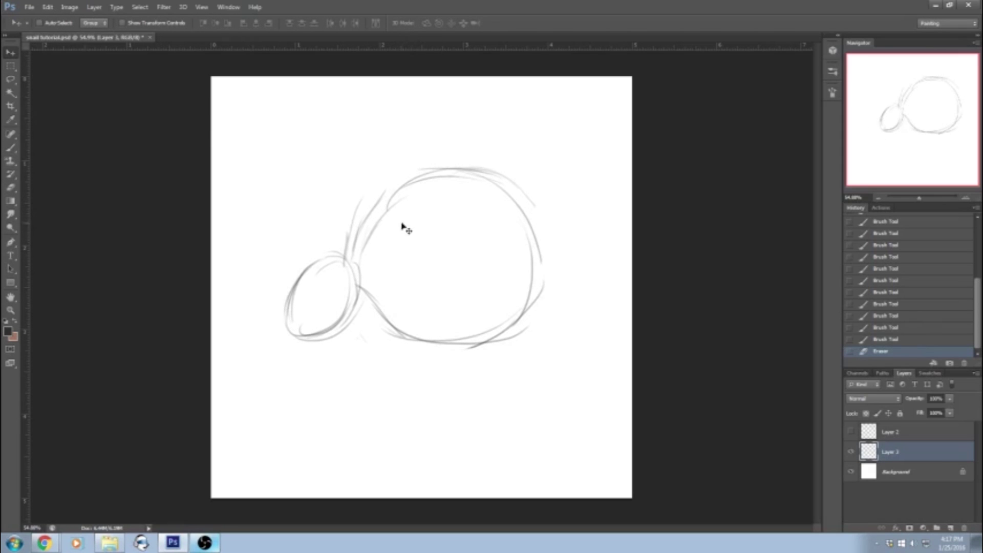
Sketch two long, rounded, ear-like stalks rising from the top of the head with the Brush tool.
left_click(10, 148)
mouse_move(345, 252)
left_mouse_down()
mouse_move(344, 266)
mouse_move(353, 182)
left_mouse_up()
mouse_move(352, 181)
left_mouse_down()
mouse_move(381, 168)
mouse_move(381, 184)
left_mouse_up()
left_click_drag(385, 189, 358, 226)
mouse_move(381, 184)
left_mouse_down()
mouse_move(297, 256)
mouse_move(285, 235)
mouse_move(293, 184)
mouse_move(310, 213)
mouse_move(306, 178)
mouse_move(305, 272)
left_mouse_up()
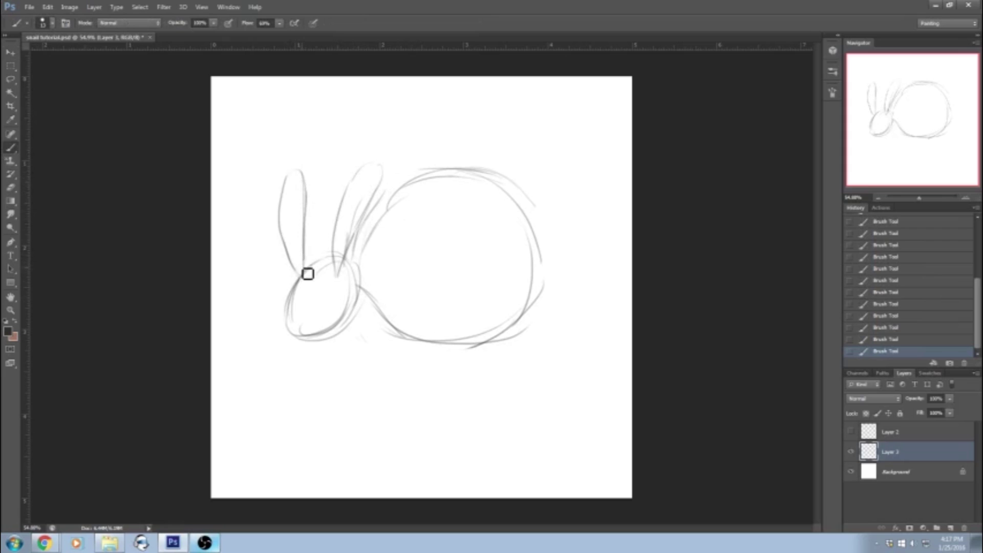
left_click_drag(289, 179, 301, 274)
Widen the shell's outline and sketch a long, flat body with a pointed tail beneath it.
mouse_move(358, 283)
left_mouse_down()
mouse_move(381, 210)
mouse_move(370, 232)
mouse_move(419, 179)
left_mouse_up()
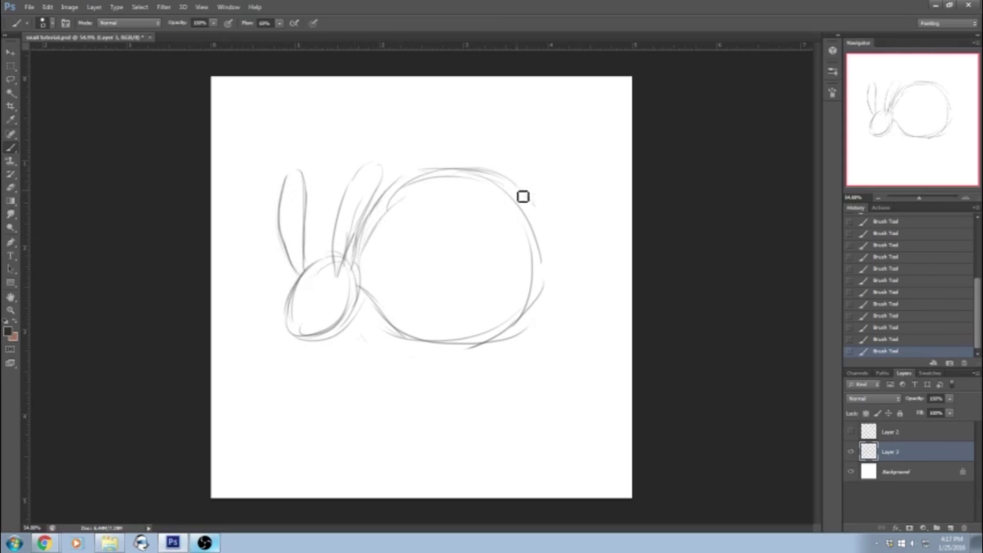
mouse_move(512, 182)
left_mouse_down()
mouse_move(564, 267)
mouse_move(537, 322)
left_mouse_up()
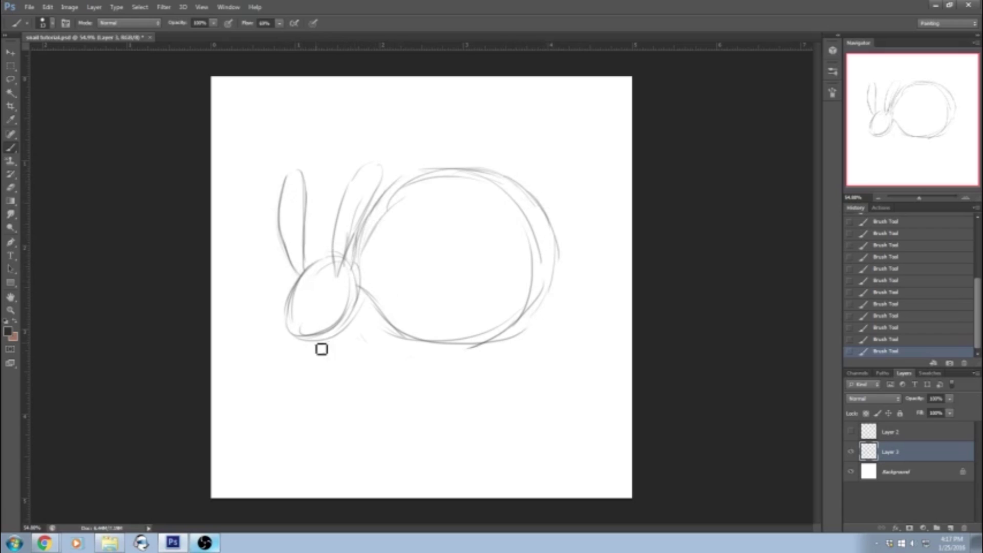
mouse_move(336, 341)
left_mouse_down()
mouse_move(354, 361)
mouse_move(435, 363)
left_mouse_up()
mouse_move(532, 319)
left_mouse_down()
mouse_move(579, 343)
mouse_move(467, 361)
left_mouse_up()
left_click_drag(567, 360, 402, 367)
left_click_drag(471, 369, 334, 352)
mouse_move(537, 317)
left_mouse_down()
mouse_move(566, 350)
mouse_move(550, 362)
left_mouse_up()
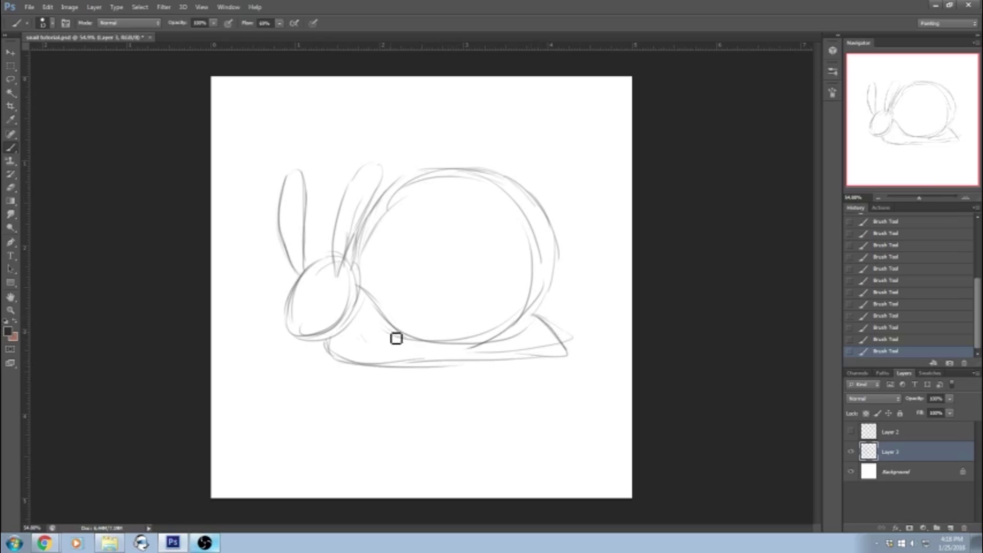
Draw a dark oval eye with a highlight on the head and hint at the far eye on the face's edge.
left_click_drag(918, 198, 921, 198)
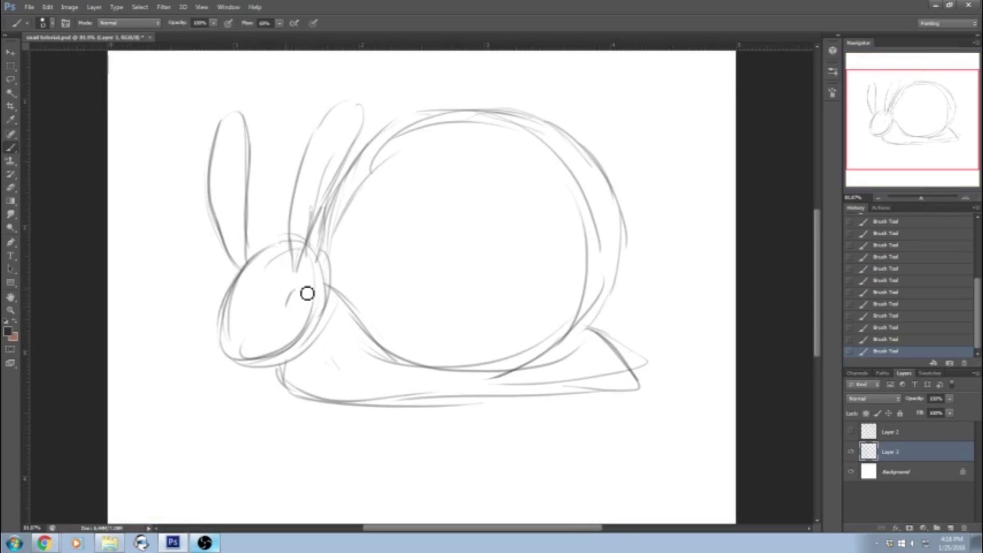
mouse_move(286, 307)
left_mouse_down()
mouse_move(292, 290)
mouse_move(307, 299)
left_mouse_up()
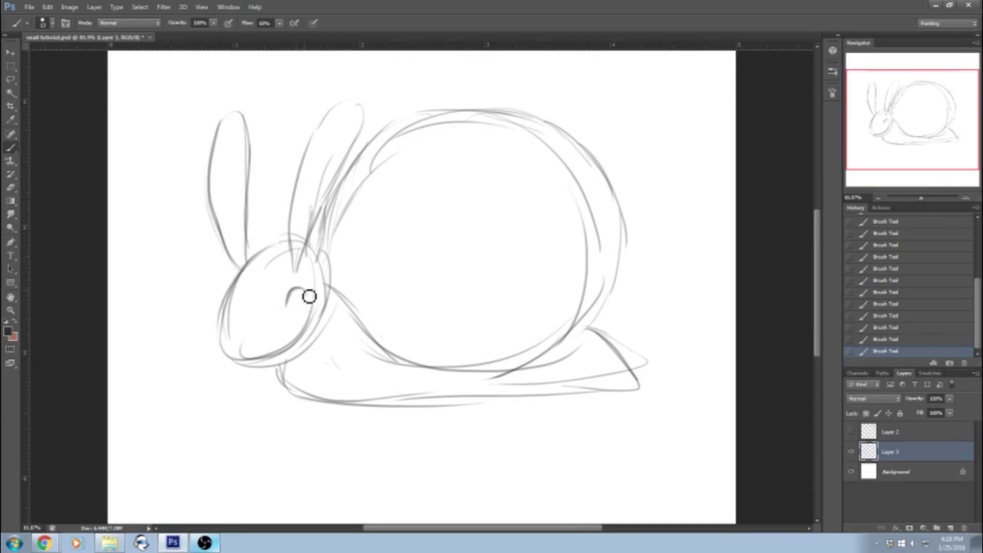
mouse_move(293, 288)
left_mouse_down()
mouse_move(308, 309)
mouse_move(308, 296)
mouse_move(296, 297)
left_mouse_up()
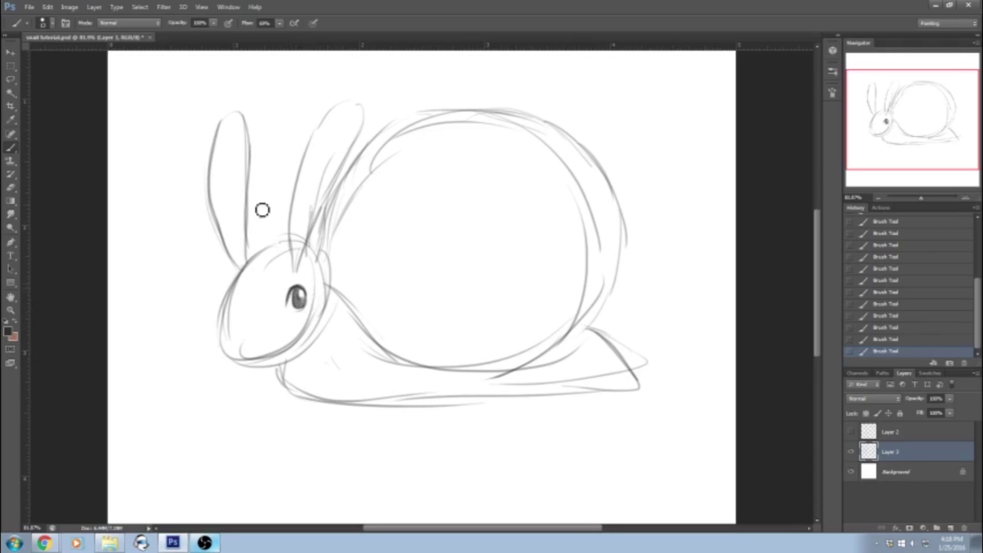
left_click_drag(233, 280, 224, 302)
Try a small mouth on the lower face and undo its strokes.
left_click_drag(234, 336, 245, 340)
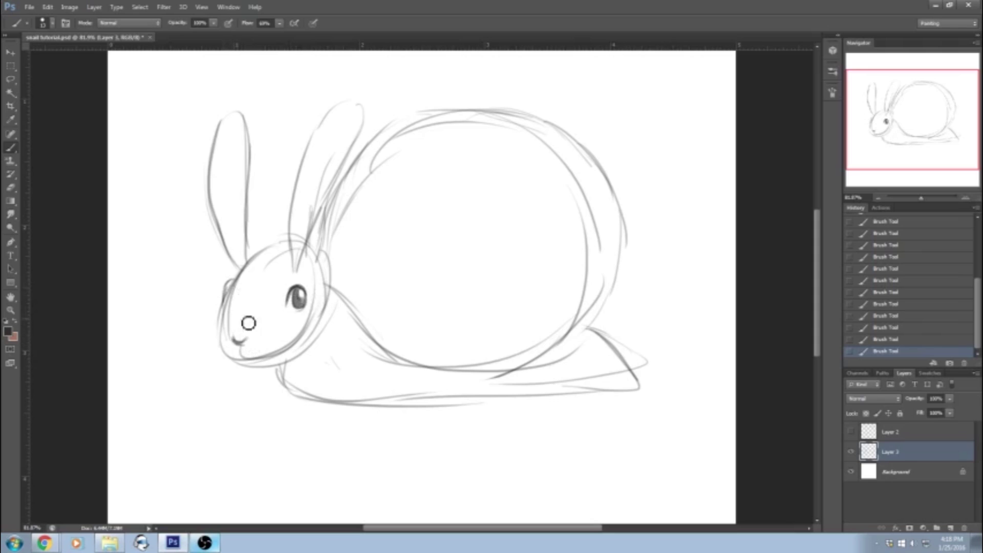
left_click(872, 339)
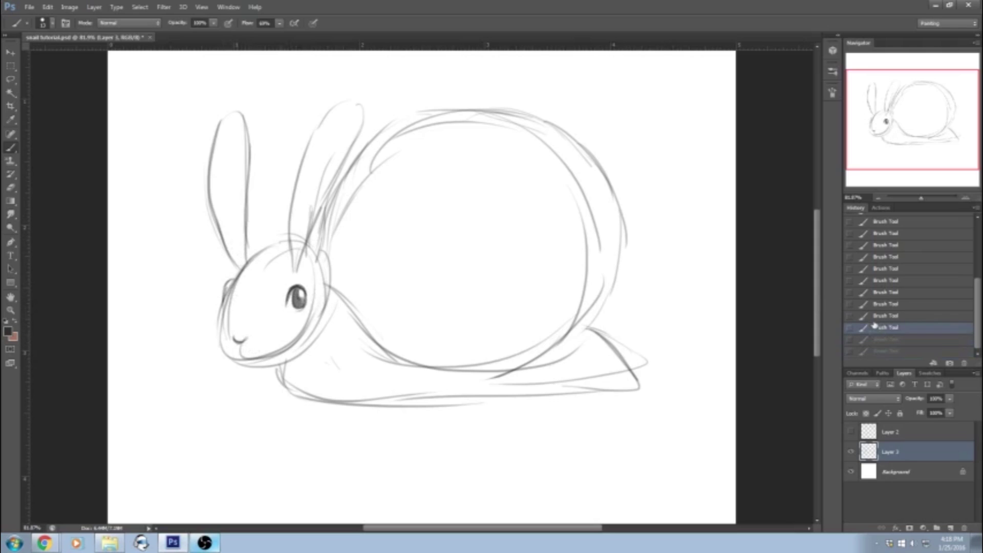
left_click(874, 316)
left_click(878, 296)
Darken the head's lower outline and the throat line, and draw a small smiling mouth.
mouse_move(233, 292)
left_mouse_down()
mouse_move(240, 352)
mouse_move(231, 343)
mouse_move(265, 362)
left_mouse_up()
left_click_drag(316, 338, 277, 363)
mouse_move(303, 345)
left_mouse_down()
mouse_move(290, 362)
mouse_move(261, 356)
mouse_move(293, 390)
left_mouse_up()
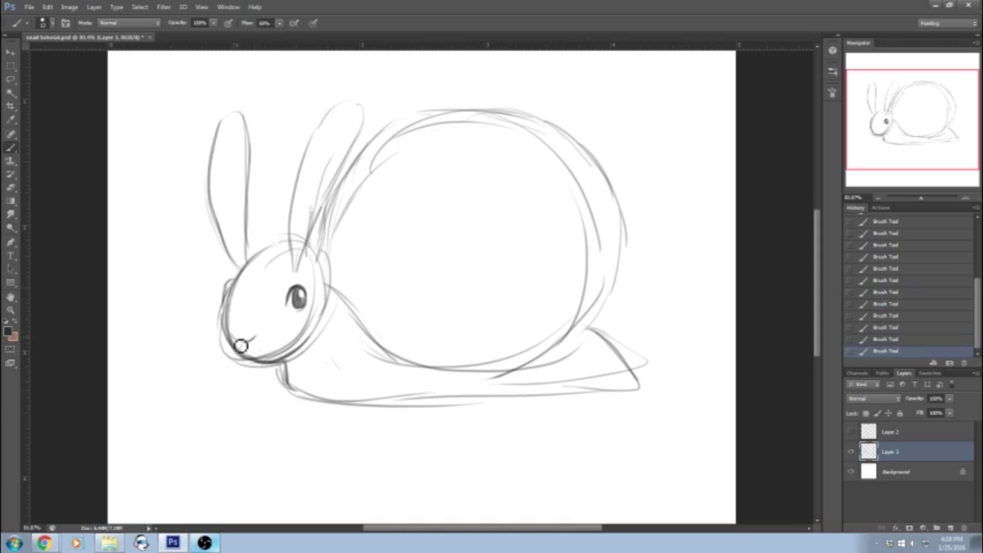
left_click_drag(229, 333, 257, 336)
Erase the rough bottom line of the body and redraw it as a darker, slightly wavy edge from neck to tail.
left_click(10, 188)
mouse_move(266, 373)
left_mouse_down()
mouse_move(301, 402)
mouse_move(460, 408)
left_mouse_up()
left_click(10, 149)
mouse_move(285, 376)
left_mouse_down()
mouse_move(295, 393)
mouse_move(397, 402)
mouse_move(641, 395)
left_mouse_up()
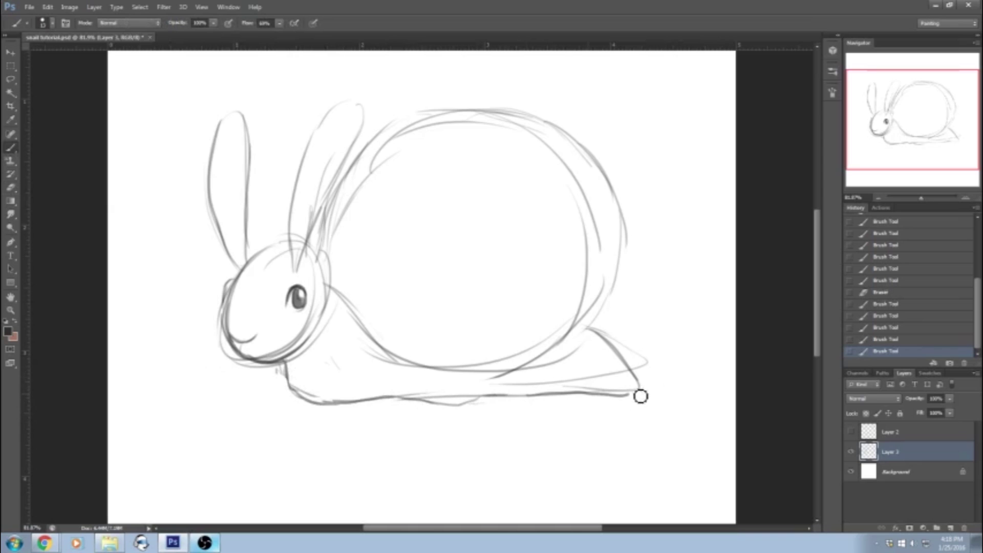
Redraw the tail with an upturned pointed tip and add a flared front edge to the body below the head.
left_click_drag(589, 333, 601, 343)
left_click_drag(644, 367, 640, 389)
left_click_drag(640, 377, 618, 386)
left_click_drag(285, 362, 277, 390)
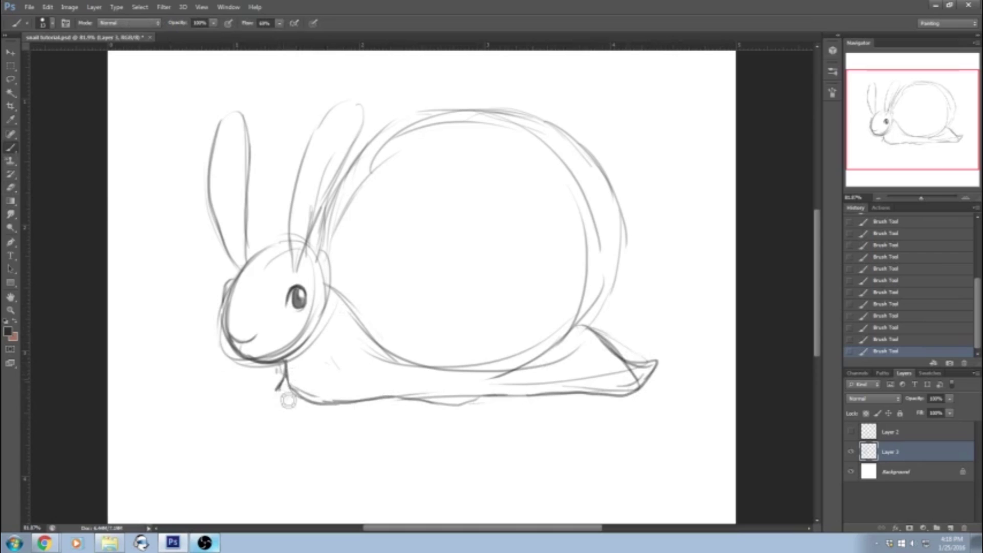
Erase the leftover construction lines inside the body and around its front, and restate the short throat line.
left_click(10, 188)
mouse_move(292, 365)
left_mouse_down()
mouse_move(287, 385)
mouse_move(330, 402)
left_mouse_up()
mouse_move(348, 343)
left_mouse_down()
mouse_move(407, 377)
mouse_move(498, 370)
mouse_move(469, 369)
mouse_move(543, 352)
mouse_move(614, 369)
left_mouse_up()
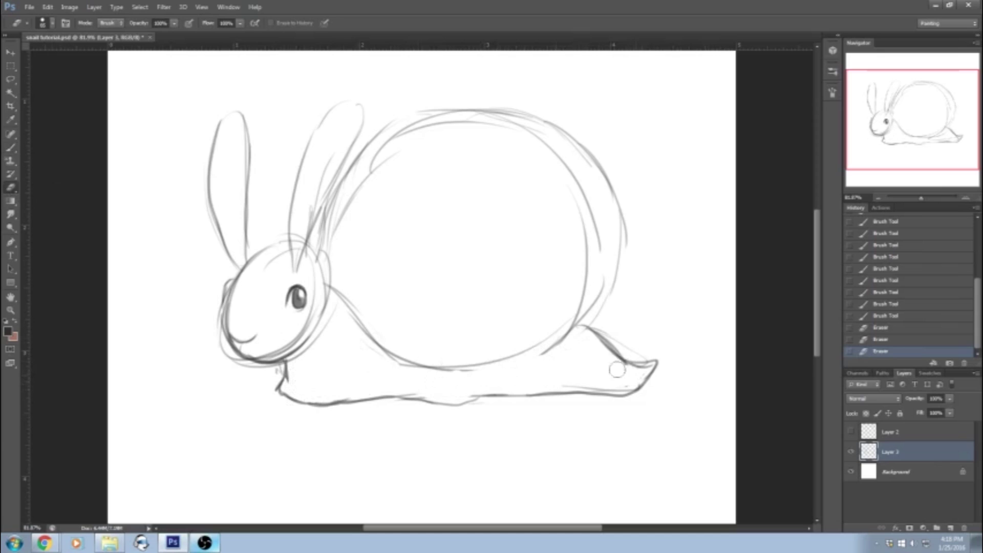
left_click(11, 148)
left_click_drag(287, 360, 288, 378)
Draw a spiral curling inside the shell and touch up the mouth.
mouse_move(421, 352)
left_mouse_down()
mouse_move(426, 332)
mouse_move(504, 215)
mouse_move(533, 297)
mouse_move(515, 279)
mouse_move(514, 309)
mouse_move(543, 235)
left_mouse_up()
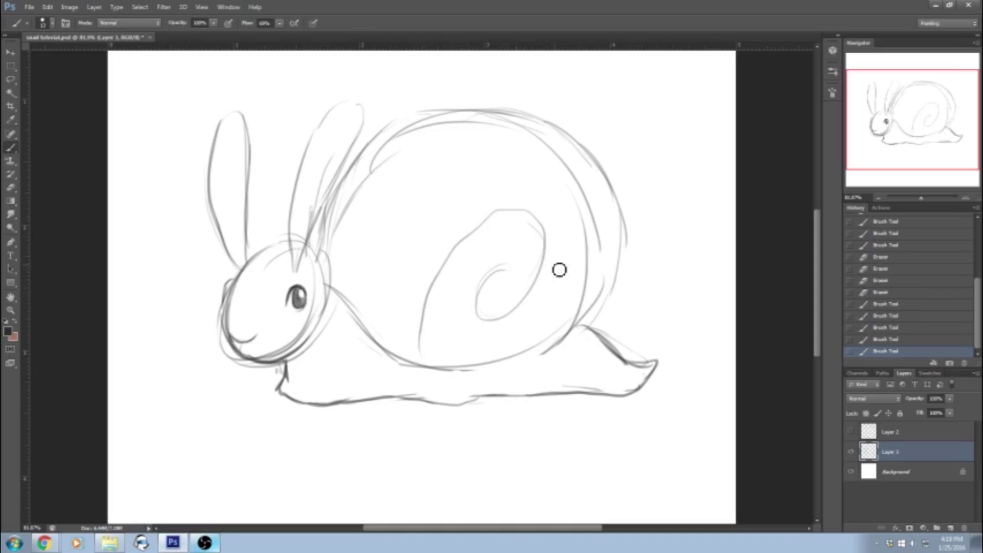
left_click_drag(921, 201, 917, 201)
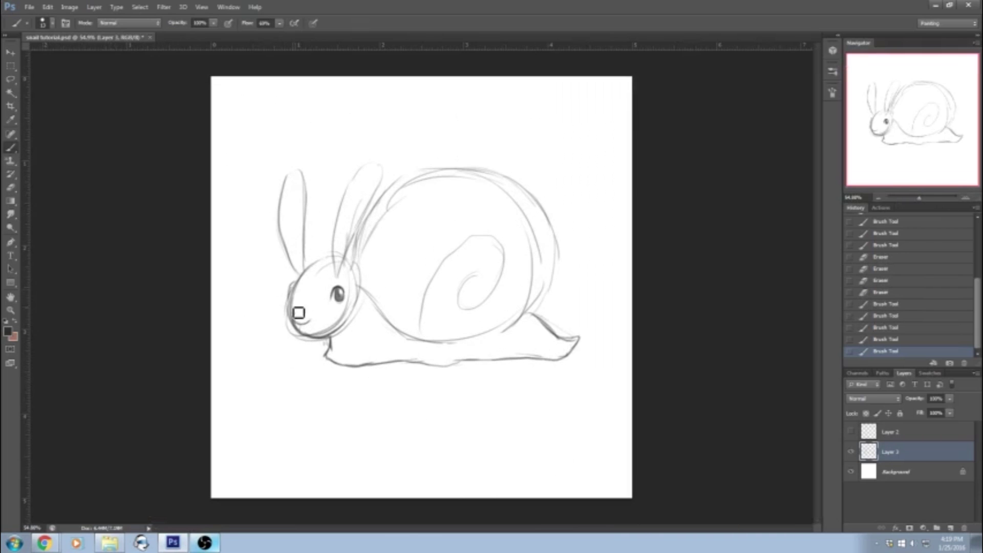
left_click_drag(294, 319, 303, 323)
Erase the doubled line along the tail's upper edge and redraw it as one smooth curve to the tip.
left_click_drag(921, 201, 922, 202)
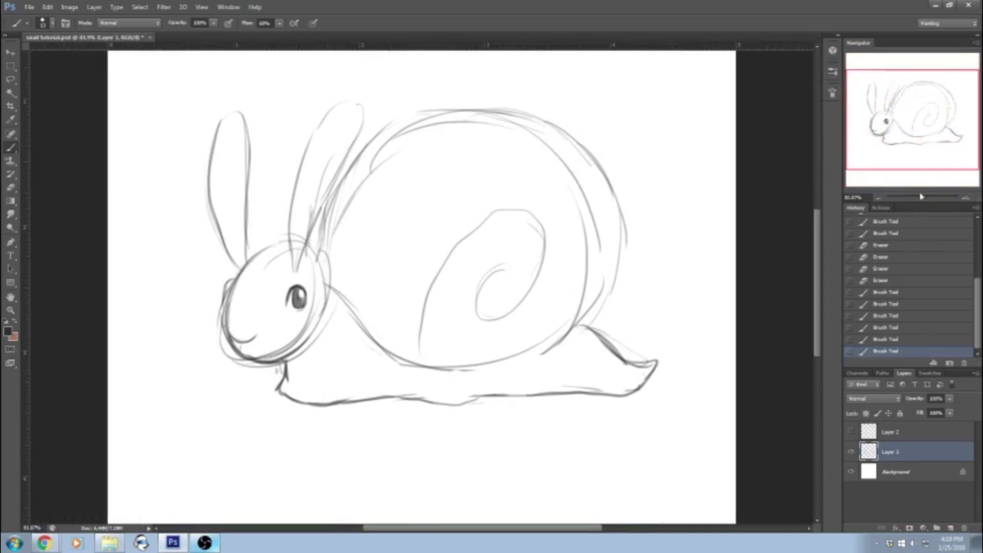
left_click(10, 188)
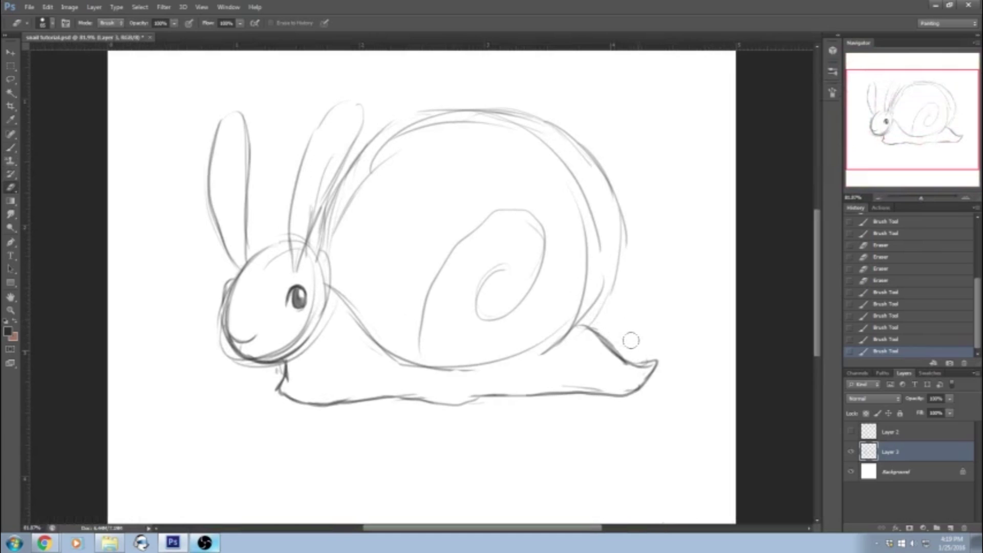
mouse_move(597, 314)
left_mouse_down()
mouse_move(609, 330)
mouse_move(587, 330)
mouse_move(616, 353)
left_mouse_up()
left_click(10, 148)
left_click_drag(586, 327, 627, 362)
mouse_move(616, 352)
left_mouse_down()
mouse_move(649, 366)
mouse_move(657, 359)
left_mouse_up()
Darken the body's front flare and strengthen the wavy bottom edge toward the tail.
left_click_drag(287, 370, 276, 396)
left_click_drag(275, 392, 335, 406)
left_click_drag(404, 399, 468, 409)
left_click_drag(529, 400, 599, 392)
Erase stray marks along the upper edge of the tail tip and return to the Brush tool.
left_click(11, 187)
mouse_move(619, 357)
left_mouse_down()
mouse_move(583, 317)
mouse_move(616, 328)
mouse_move(601, 342)
mouse_move(656, 359)
left_mouse_up()
left_click(9, 149)
left_click_drag(921, 198, 919, 199)
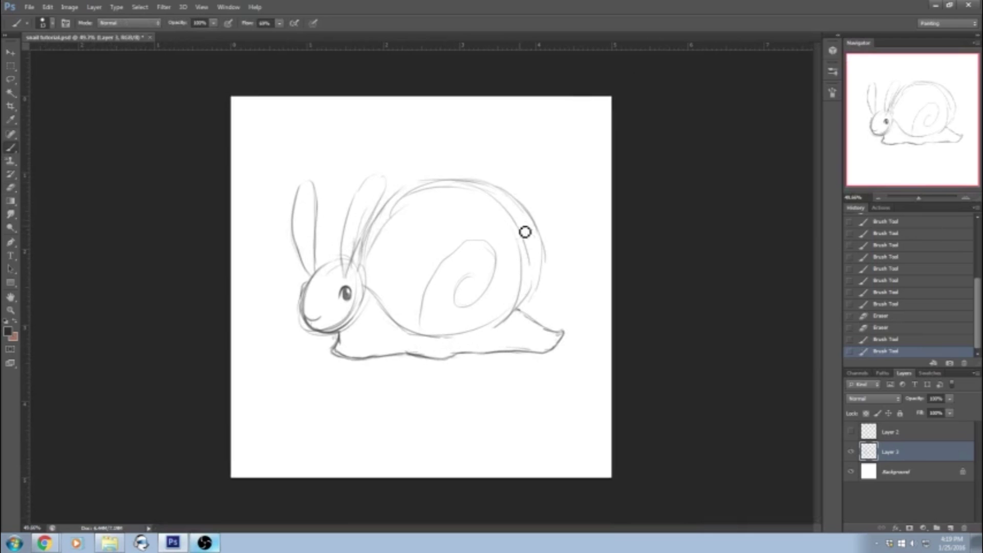
Sketch two large pointed leaves behind the shell's rear and two narrower upright leaves above its top.
mouse_move(527, 207)
left_mouse_down()
mouse_move(598, 164)
mouse_move(556, 243)
left_mouse_up()
mouse_move(579, 210)
left_mouse_down()
mouse_move(548, 250)
mouse_move(595, 228)
mouse_move(571, 290)
left_mouse_up()
left_click_drag(588, 280, 546, 307)
mouse_move(451, 170)
left_mouse_down()
mouse_move(469, 122)
mouse_move(482, 169)
left_mouse_up()
left_click_drag(421, 175, 407, 132)
left_click_drag(388, 134, 406, 174)
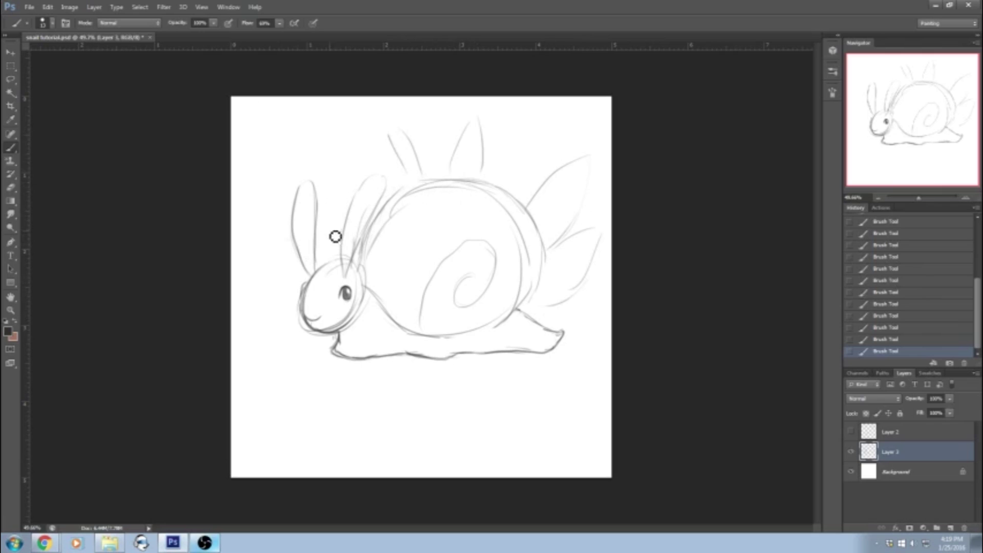
Sketch small leaves in front of the snail's face and beside its front antenna.
mouse_move(287, 236)
left_mouse_down()
mouse_move(250, 238)
mouse_move(281, 264)
left_mouse_up()
left_click_drag(293, 300, 265, 301)
left_click_drag(270, 309, 287, 321)
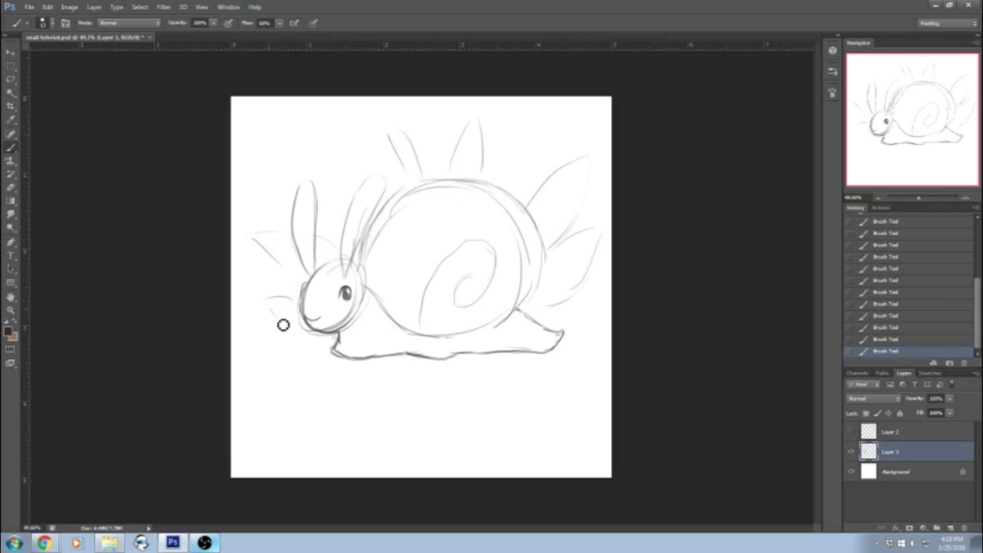
Scatter six small oval pebbles on the ground beneath the snail's body.
mouse_move(305, 368)
left_mouse_down()
mouse_move(328, 369)
mouse_move(304, 369)
left_mouse_up()
left_click_drag(408, 380, 404, 379)
mouse_move(497, 369)
left_mouse_down()
mouse_move(494, 377)
mouse_move(509, 374)
left_mouse_up()
left_click_drag(440, 402, 446, 402)
left_click_drag(567, 358, 574, 359)
left_click_drag(351, 378, 357, 383)
Erase the body's front flare and redraw the chest as a curve sloping from the chin into the bottom edge.
left_click(11, 188)
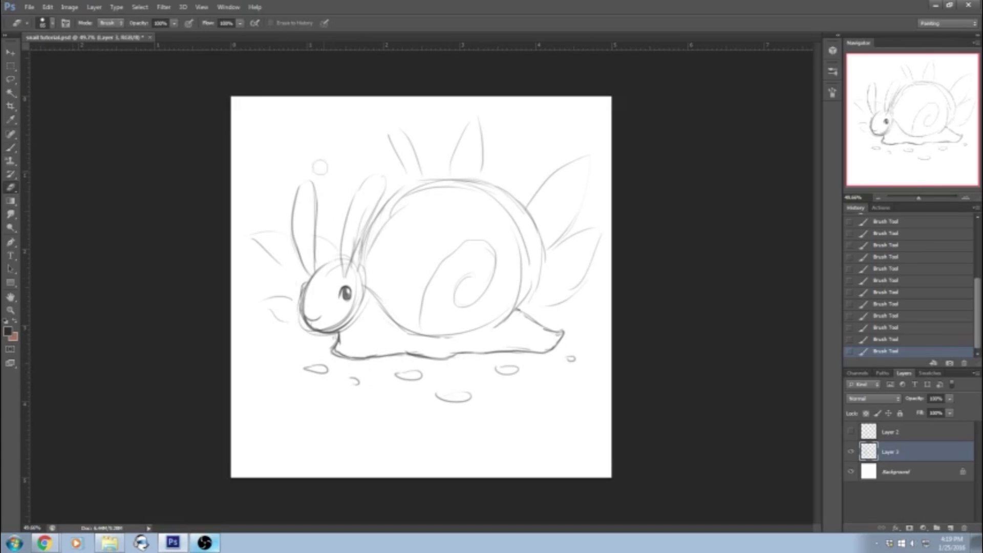
mouse_move(321, 342)
left_mouse_down()
mouse_move(358, 352)
mouse_move(339, 332)
left_mouse_up()
left_click(11, 148)
left_click_drag(338, 330, 366, 353)
left_click_drag(360, 347, 372, 354)
mouse_move(358, 346)
left_mouse_down()
mouse_move(392, 361)
mouse_move(334, 338)
left_mouse_up()
Erase the stray lines under the chin and the head circle's back edge so the head merges with the neck.
left_click(11, 190)
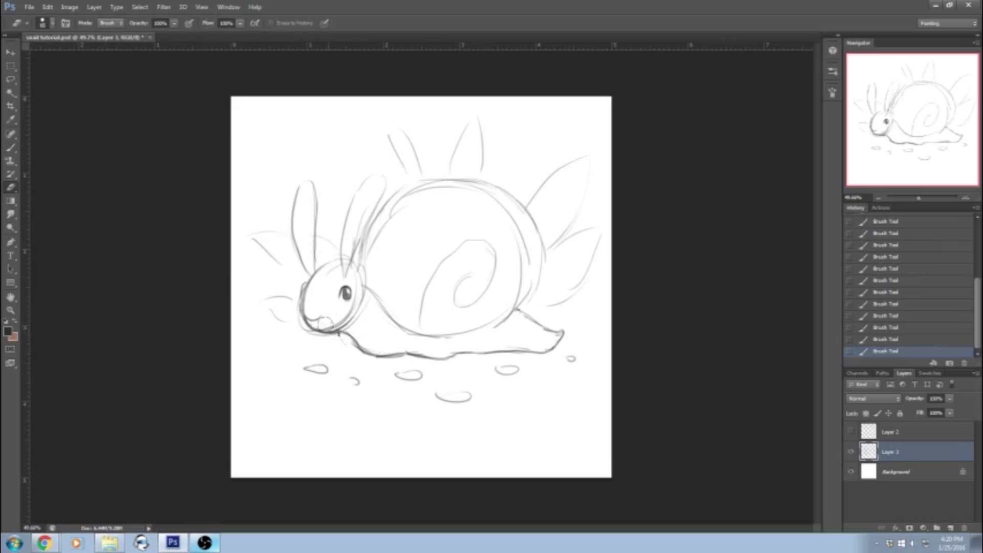
mouse_move(335, 338)
left_mouse_down()
mouse_move(327, 335)
mouse_move(353, 322)
mouse_move(310, 330)
left_mouse_up()
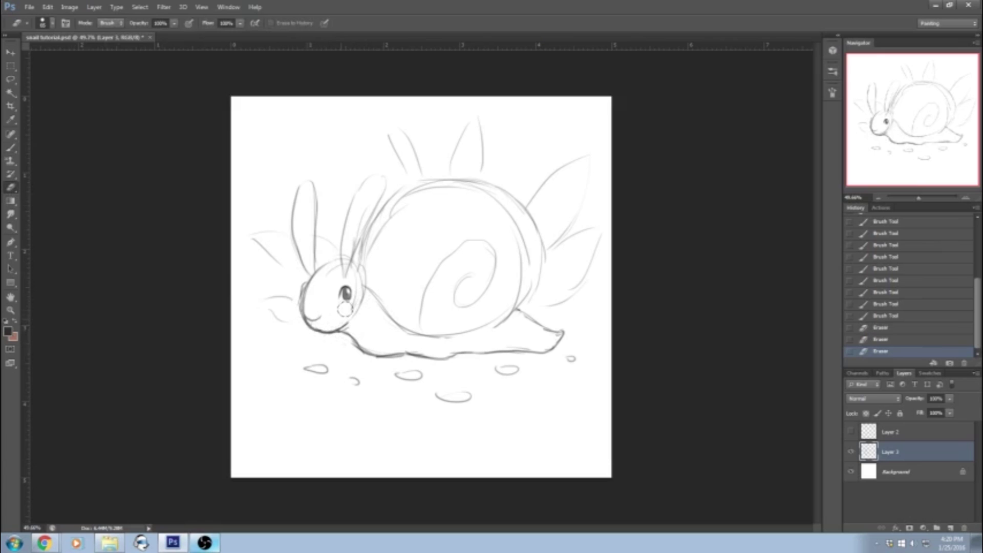
mouse_move(354, 283)
left_mouse_down()
mouse_move(337, 340)
mouse_move(353, 344)
left_mouse_up()
Try a neck line with a flared front foot beneath the chin.
left_click(10, 147)
left_click(10, 188)
left_click(11, 148)
left_click_drag(350, 332, 352, 348)
mouse_move(352, 339)
left_mouse_down()
mouse_move(353, 353)
mouse_move(384, 356)
mouse_move(343, 343)
mouse_move(349, 356)
mouse_move(406, 361)
left_mouse_up()
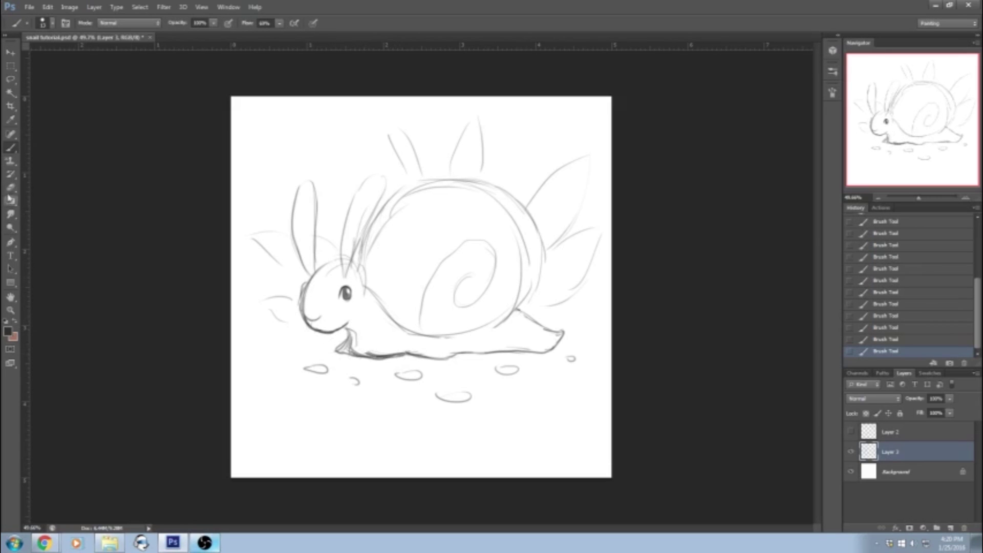
Erase the flared front foot and redraw the chest as a smooth curve from the chin to the bottom edge.
left_click(10, 187)
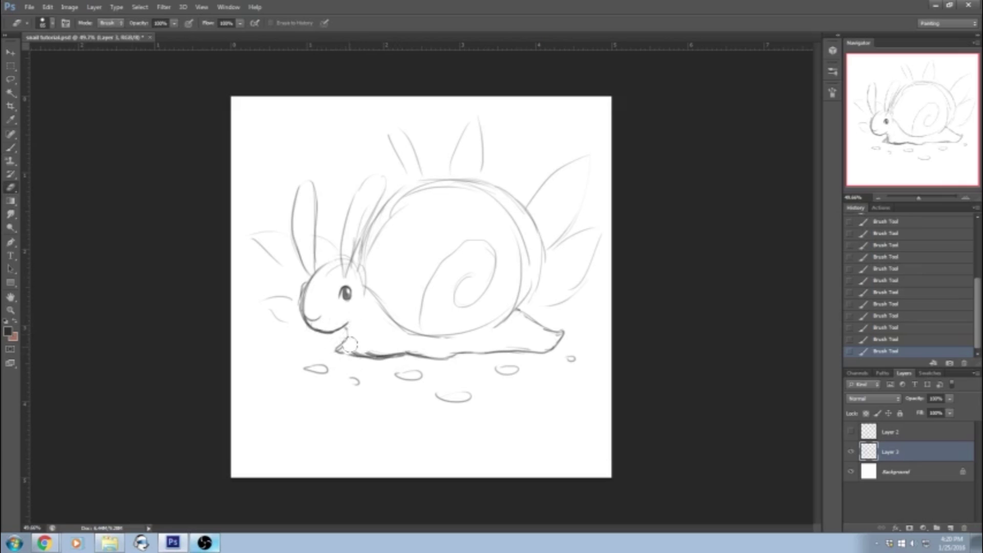
left_click_drag(365, 347, 392, 345)
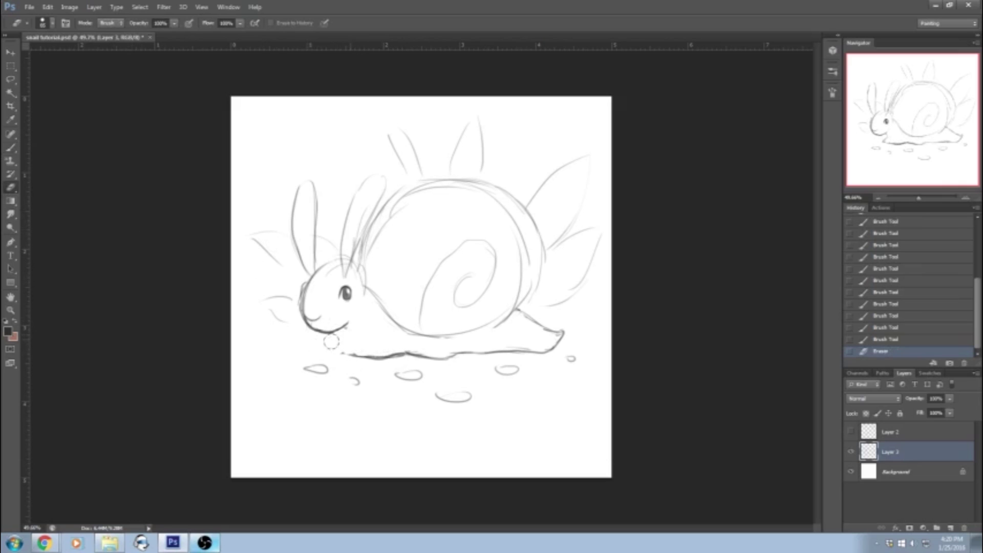
mouse_move(345, 330)
left_mouse_down()
mouse_move(340, 341)
mouse_move(389, 356)
mouse_move(351, 356)
left_mouse_up()
left_click(10, 148)
Clean up the body's bottom edge from chest to tail and redraw it with a firmer line.
left_click(10, 187)
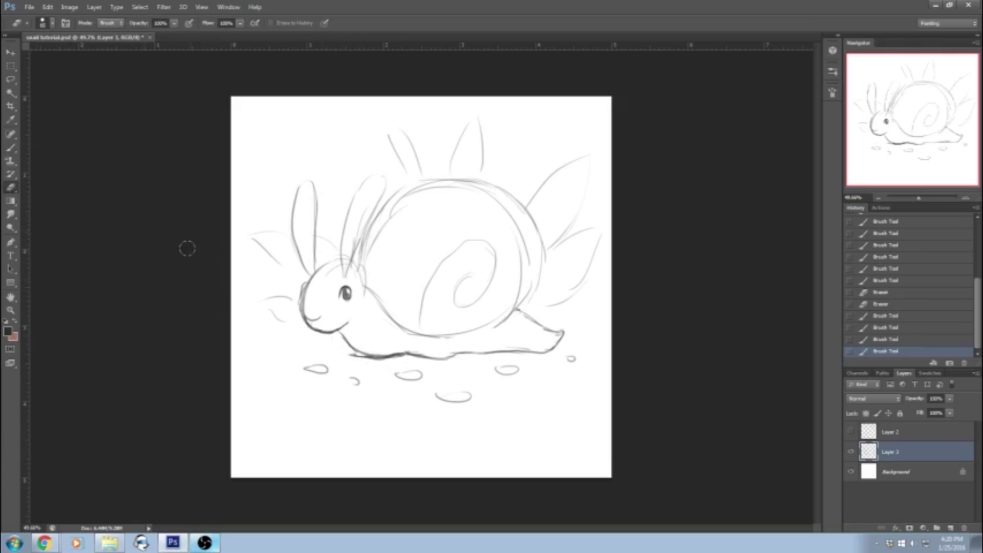
mouse_move(356, 338)
left_mouse_down()
mouse_move(432, 358)
mouse_move(558, 354)
left_mouse_up()
left_click(12, 148)
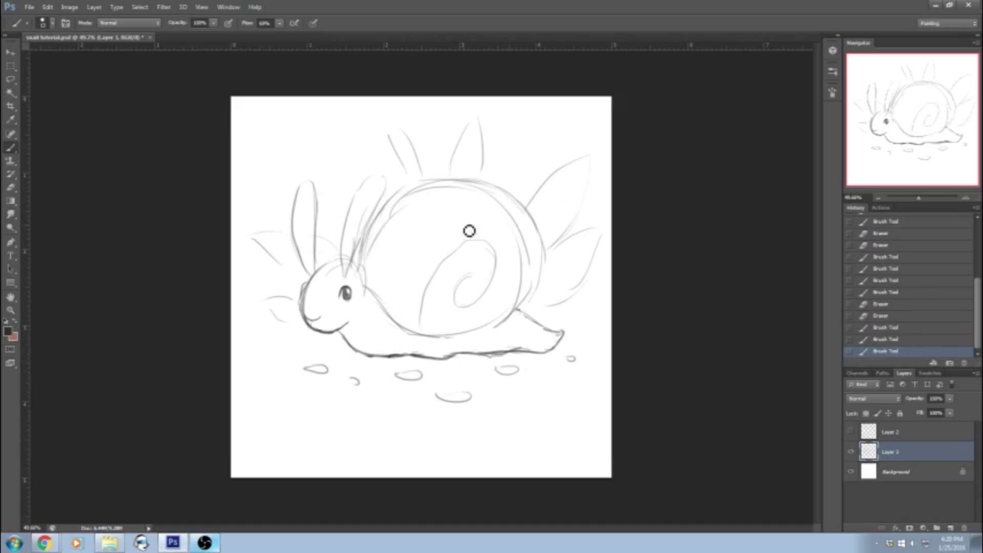
left_click_drag(352, 331, 322, 337)
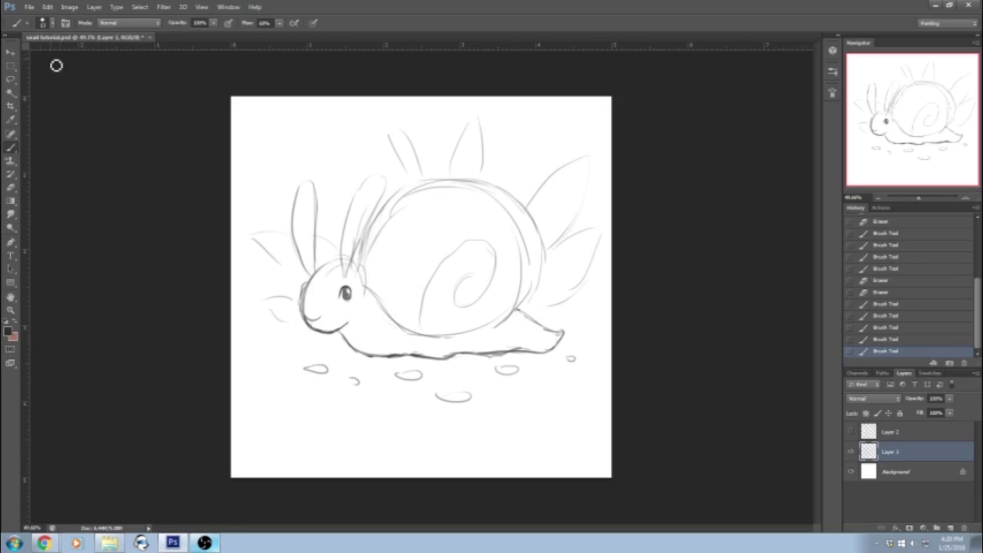
Try shrinking the Layer 3 sketch from its upper-left corner with Free Transform, then revert the transform.
left_click(30, 7)
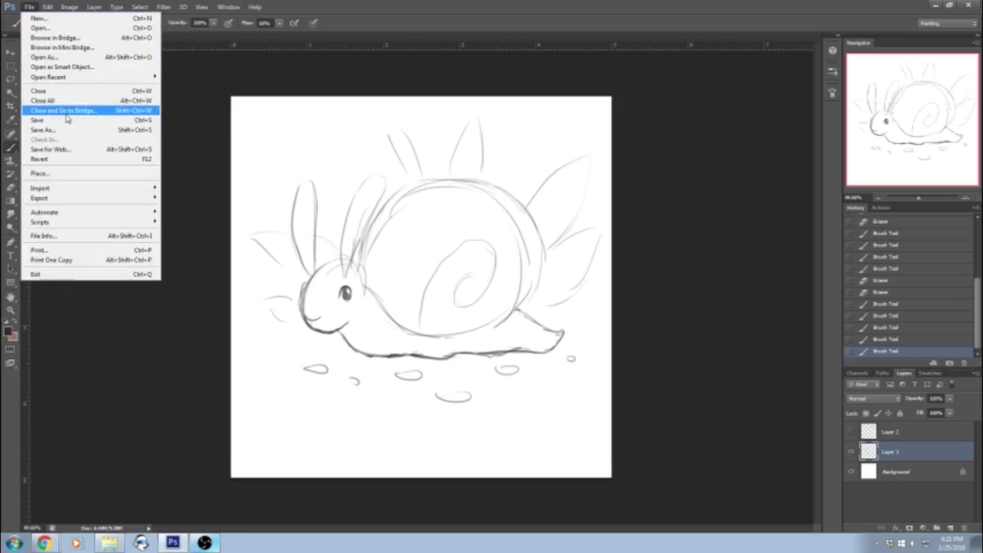
mouse_move(51, 8)
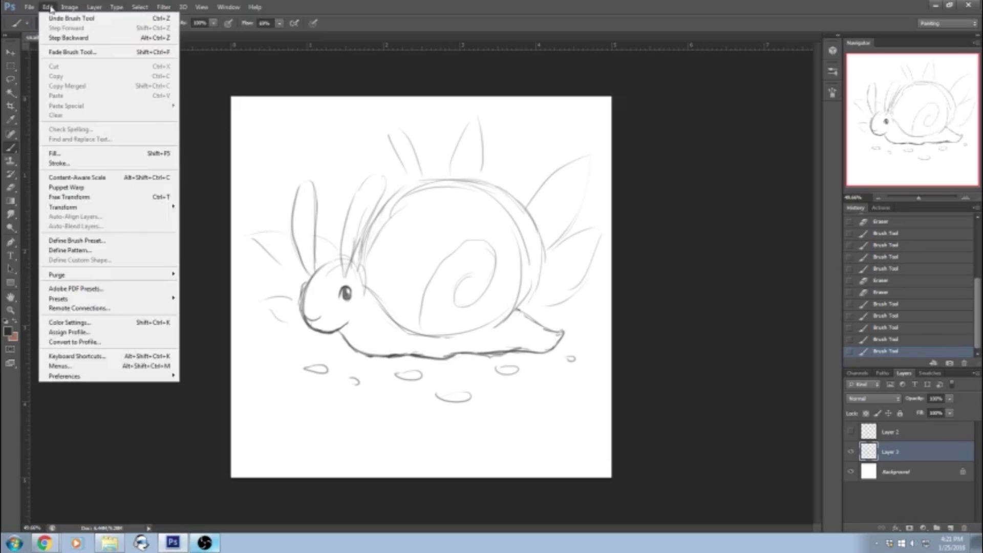
left_click(85, 200)
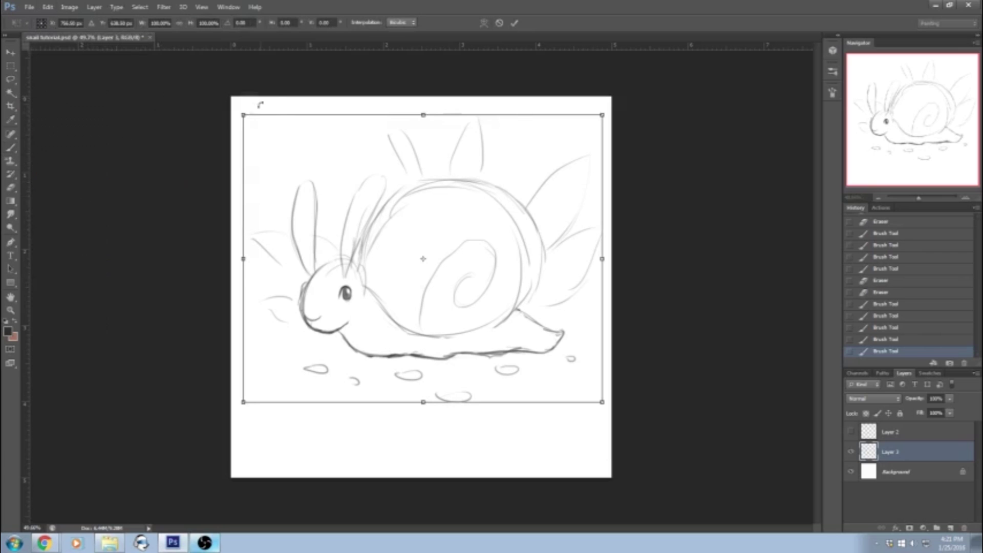
left_click_drag(245, 119, 281, 165)
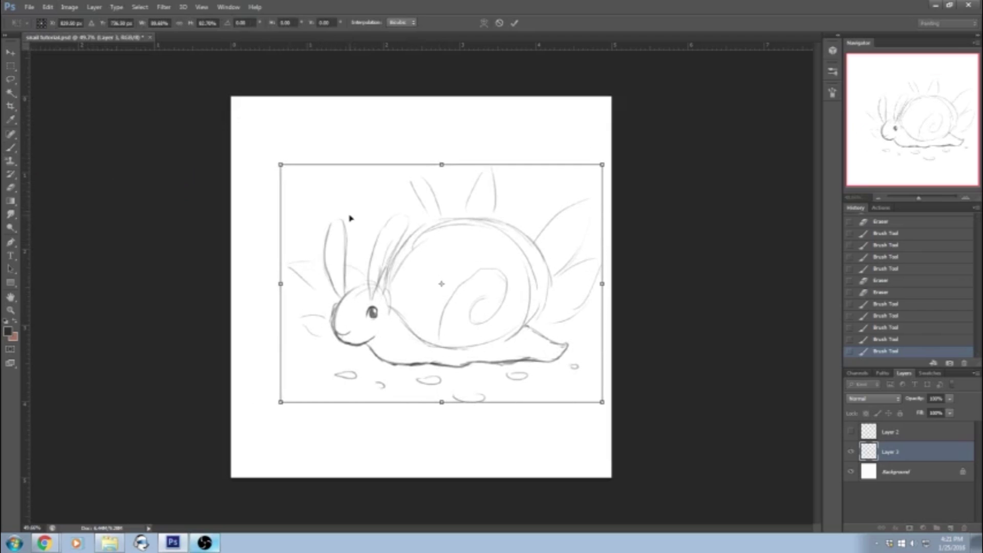
key("Return")
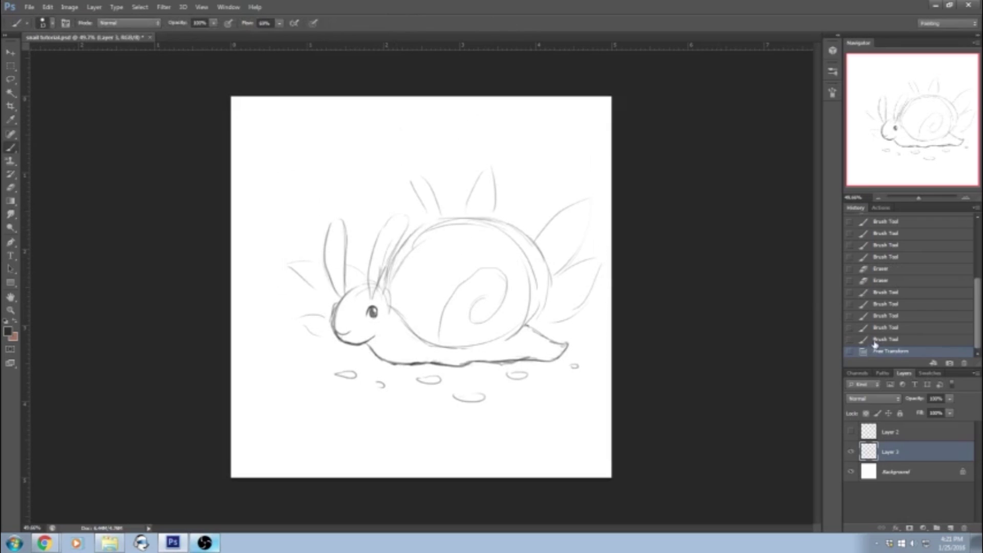
left_click(874, 340)
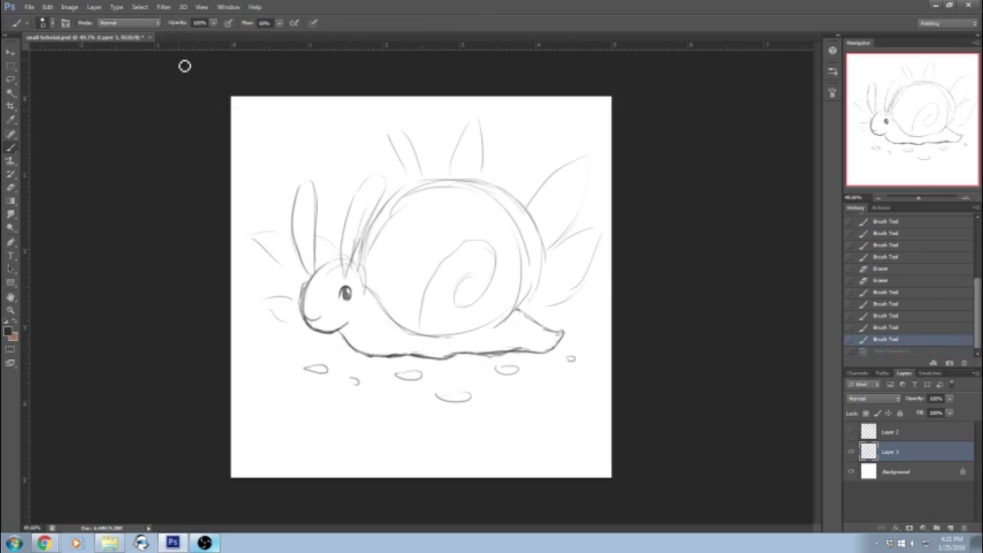
Scale the Layer 3 sketch down proportionally with Free Transform and move it closer to the canvas centre.
left_click(48, 7)
left_click(87, 197)
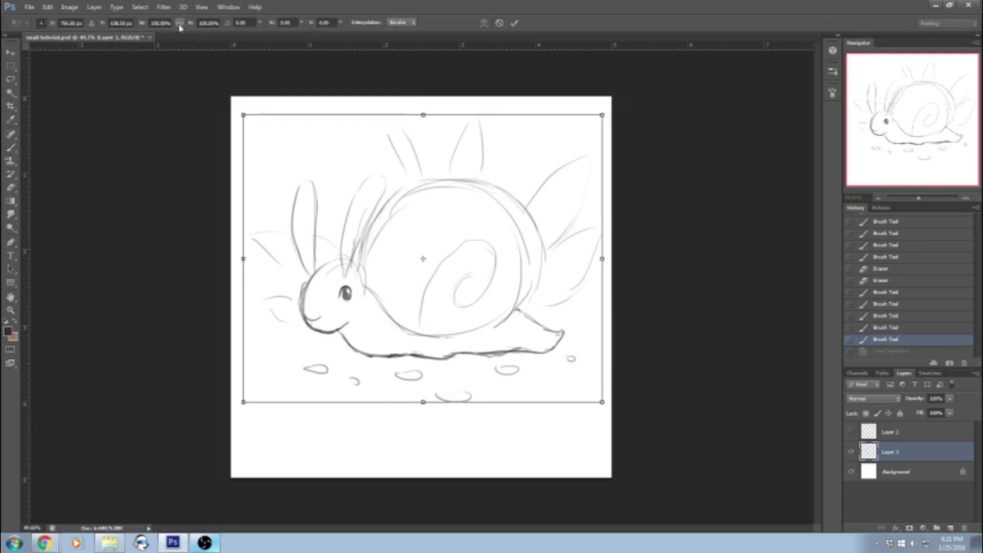
left_click_drag(242, 112, 285, 152)
left_click_drag(342, 201, 319, 192)
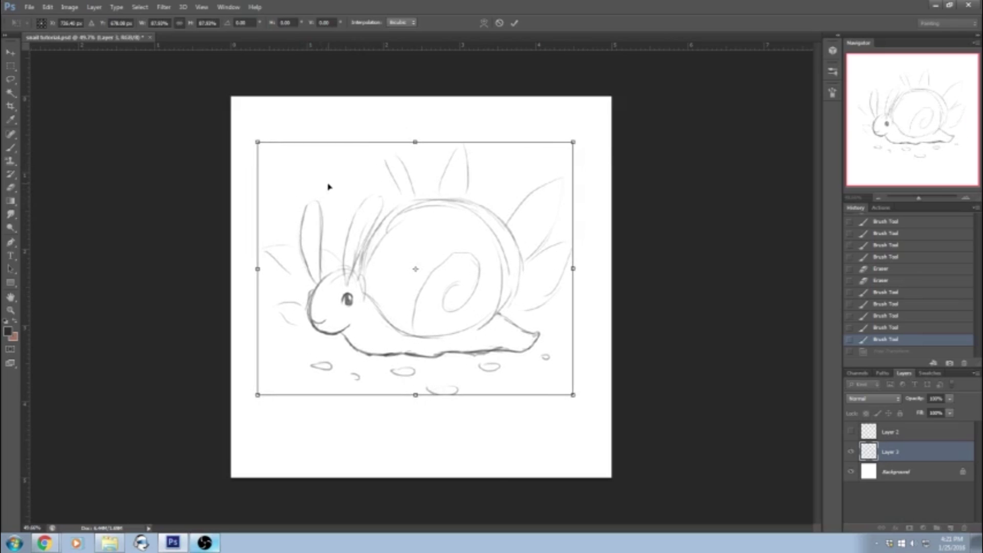
left_click_drag(256, 143, 252, 138)
left_click_drag(311, 185, 317, 192)
key("Return")
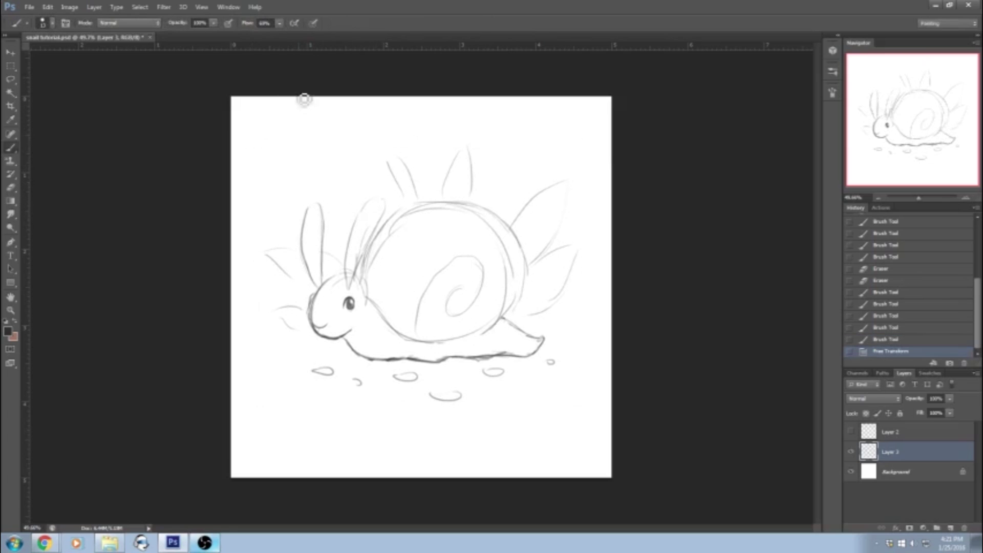
Try stretching the sketch outward on all four sides with Free Transform, then revert the transform.
left_click(48, 7)
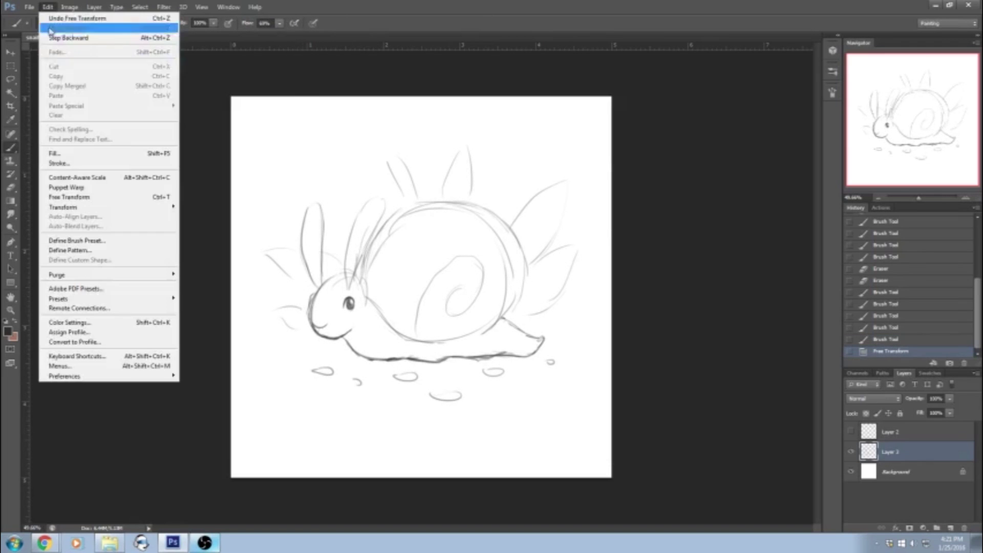
left_click(104, 200)
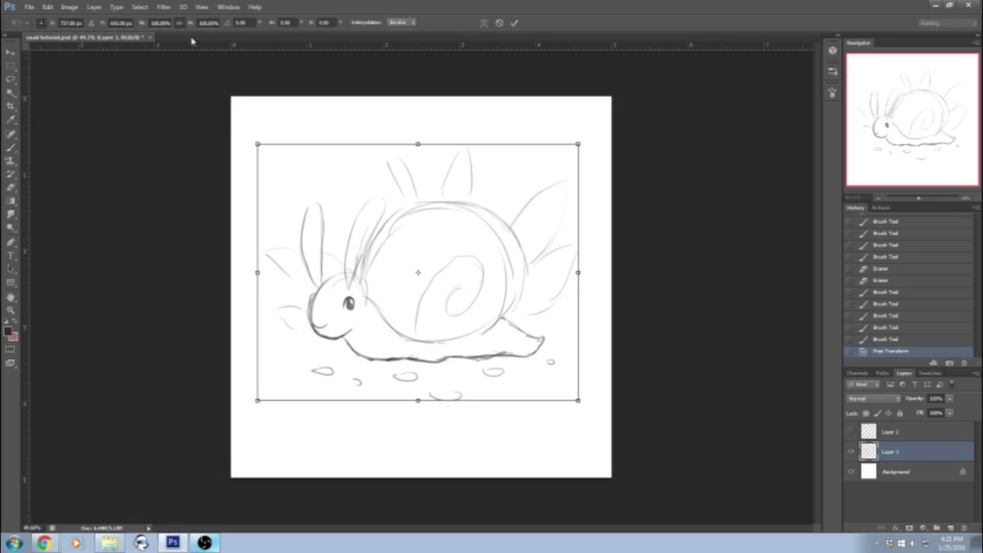
left_click_drag(418, 145, 418, 132)
mouse_move(579, 269)
left_mouse_down()
mouse_move(593, 267)
mouse_move(580, 267)
left_mouse_up()
left_click_drag(258, 267, 253, 267)
left_click_drag(412, 401, 414, 405)
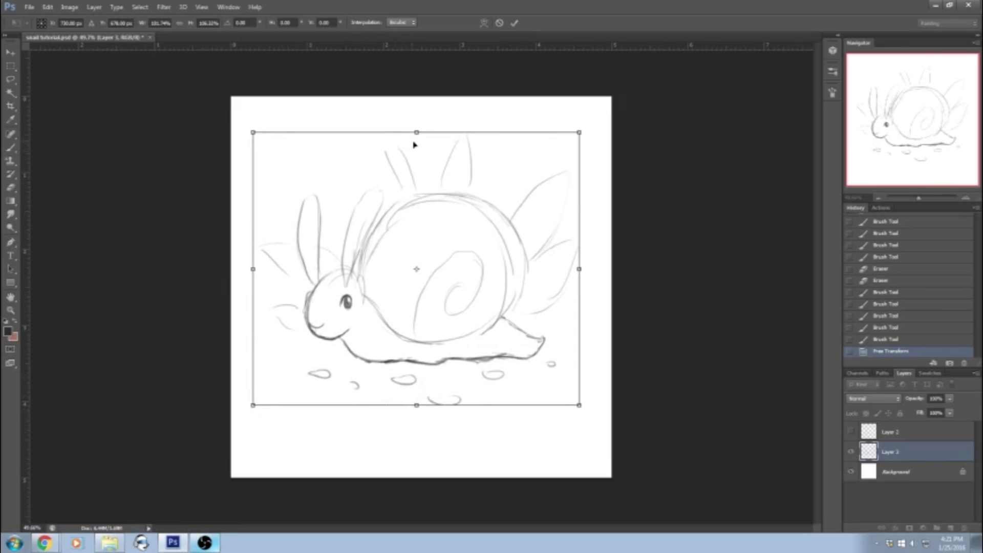
key("Return")
left_click(880, 340)
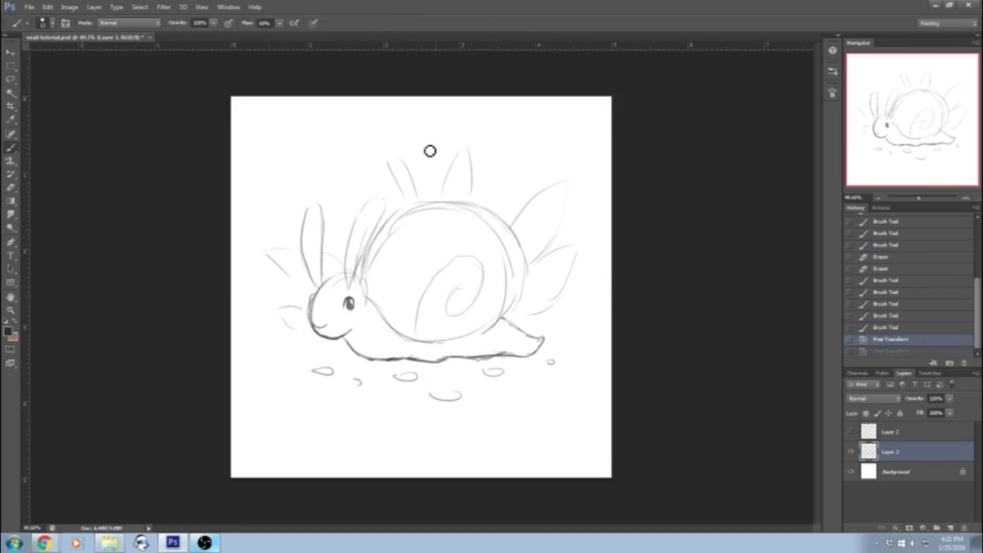
Enlarge the sketch proportionally to about 101.6% with Free Transform and return to the Brush tool.
left_click(48, 7)
left_click(87, 189)
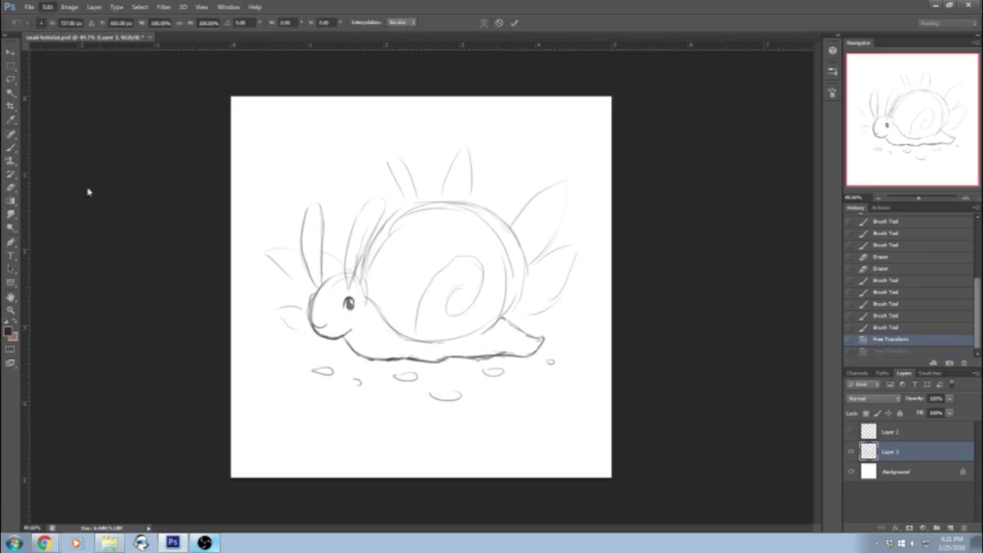
mouse_move(258, 144)
left_mouse_down()
mouse_move(361, 226)
mouse_move(248, 139)
left_mouse_up()
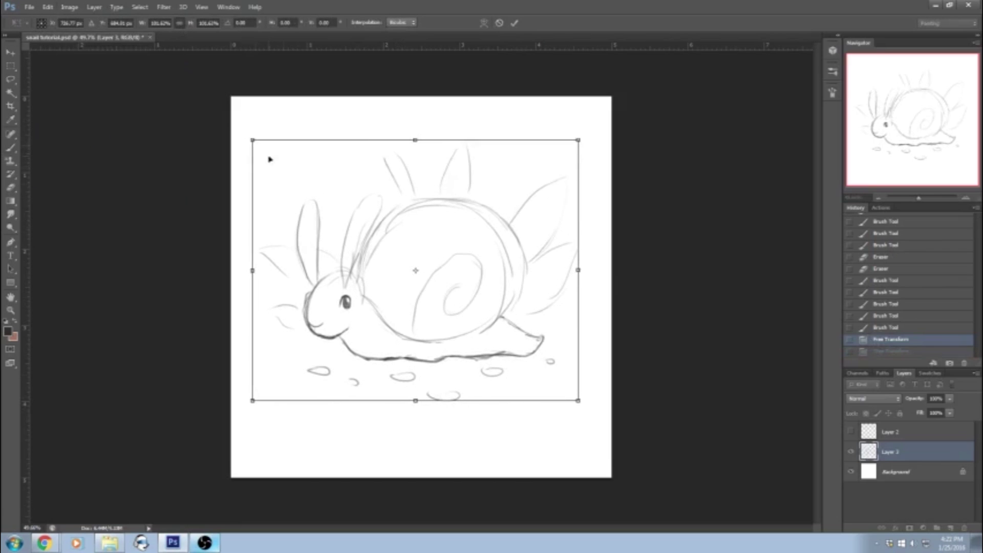
key("Return")
key("b")
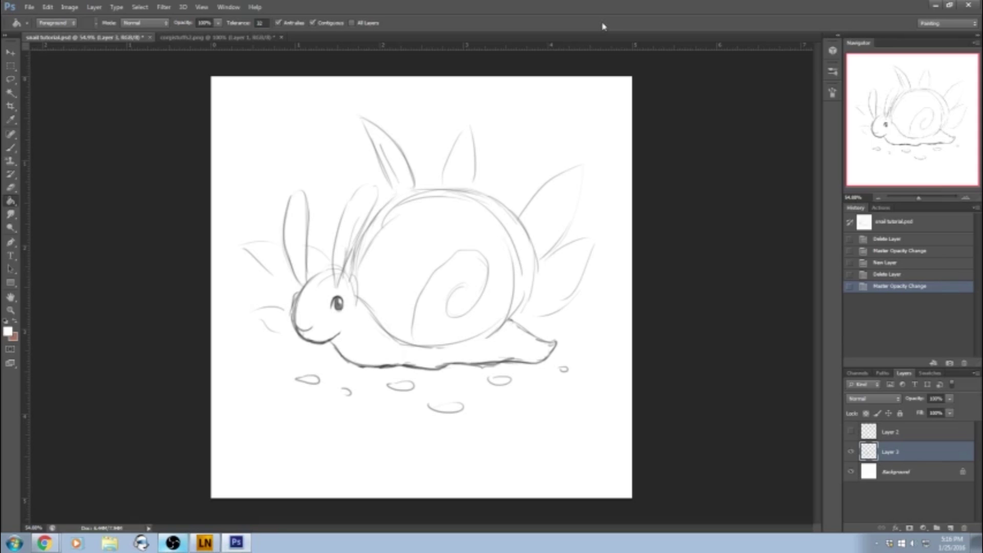
Close the corgistuffs2.png document without saving its changes.
left_click(245, 37)
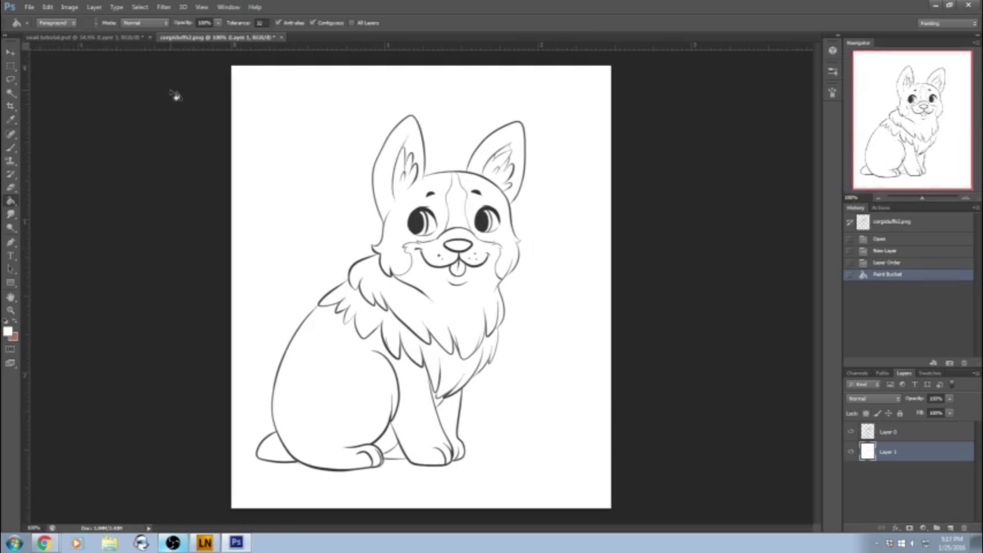
left_click(282, 37)
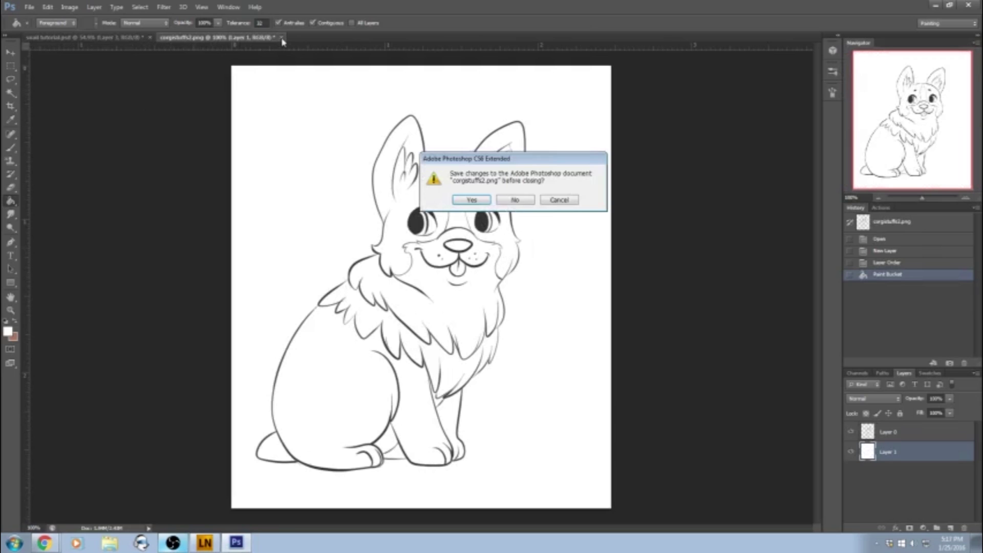
left_click(510, 200)
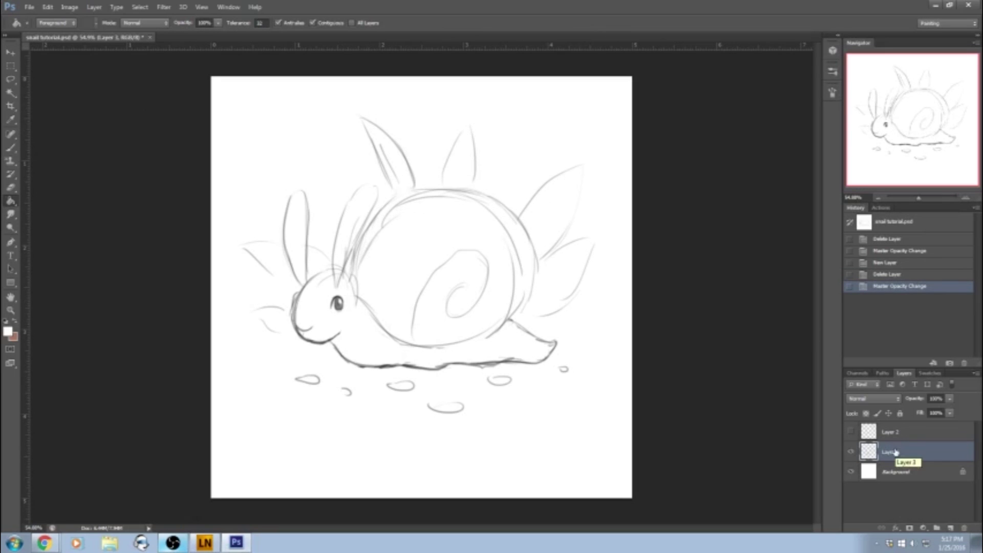
Lower the opacity of the Layer 3 sketch to 48% and add a new layer above it.
left_click(950, 400)
left_click(925, 413)
left_click(926, 455)
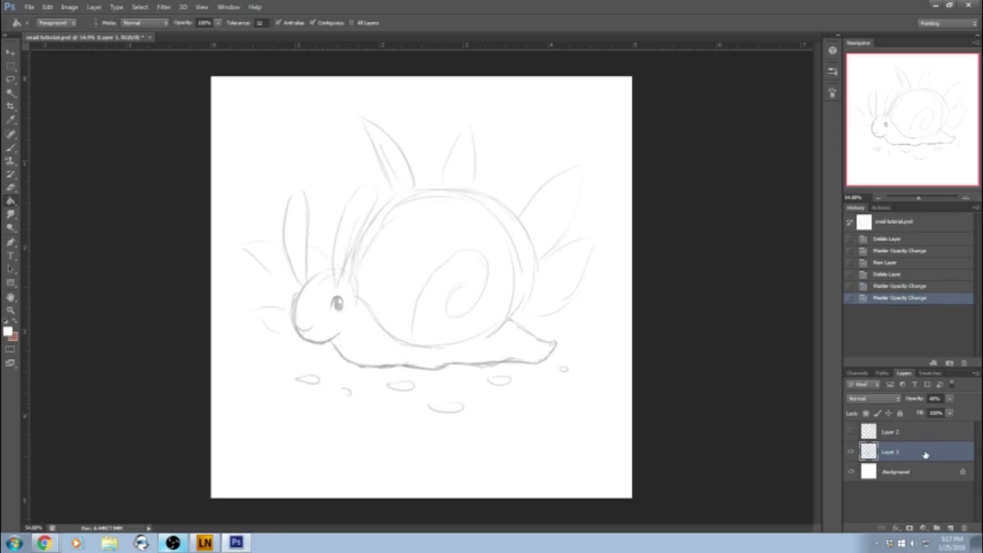
left_click(951, 528)
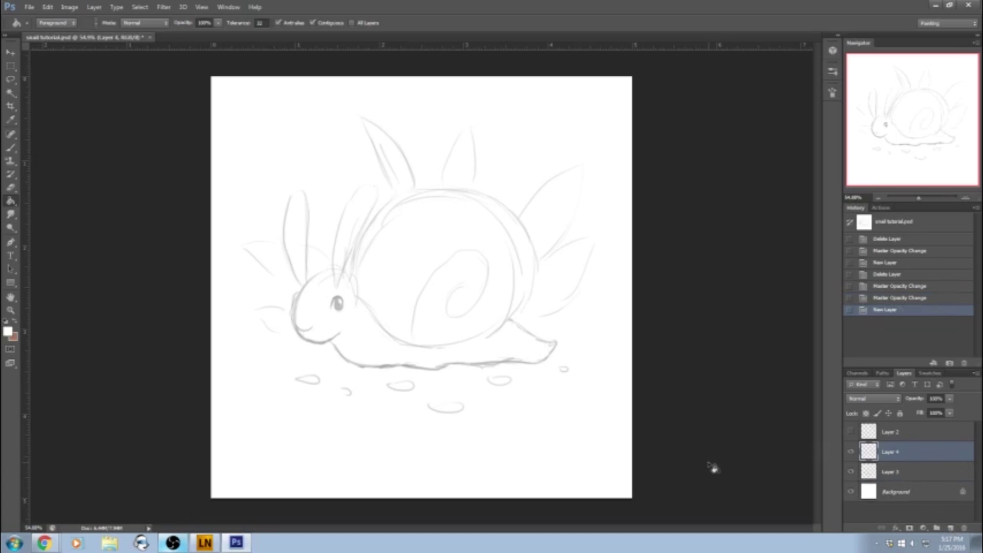
Open the brush settings for the Brush tool and turn off the Transfer option.
left_click(833, 93)
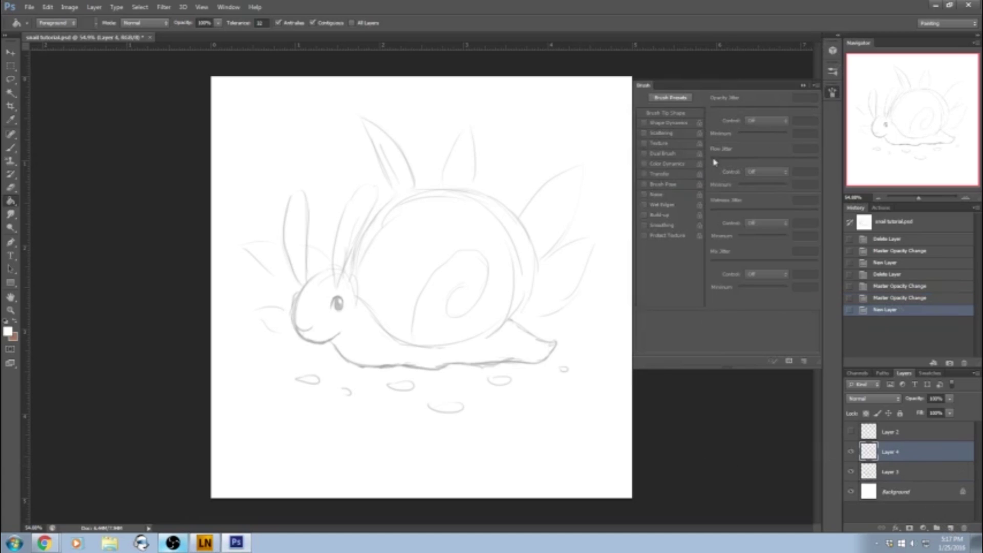
left_click(11, 149)
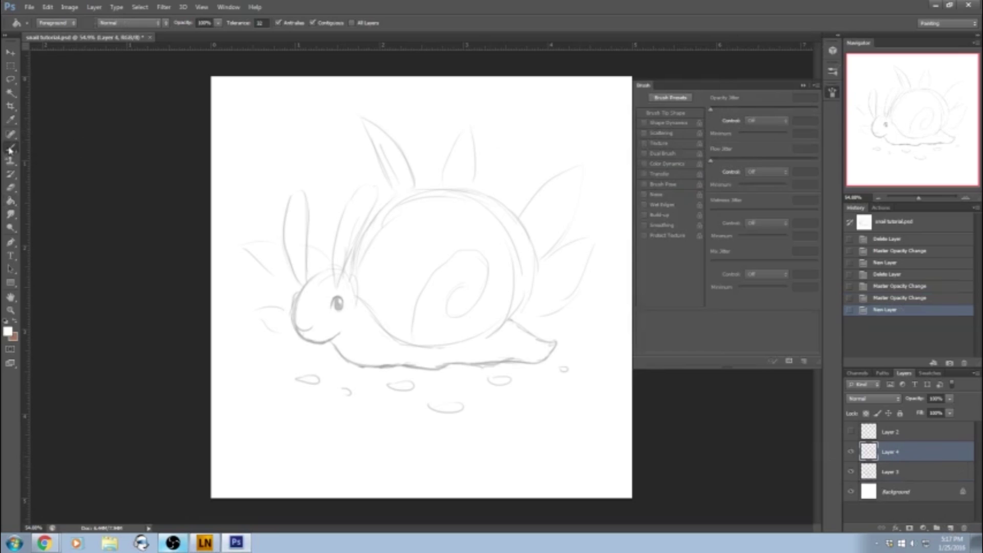
left_click(644, 175)
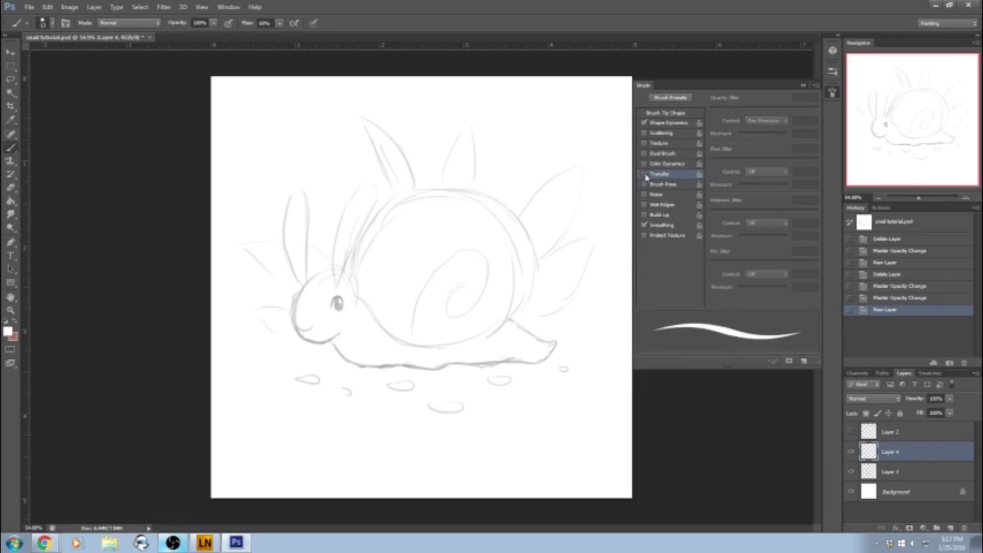
Close the brush settings and set the foreground colour to dark grey 242825.
left_click(804, 86)
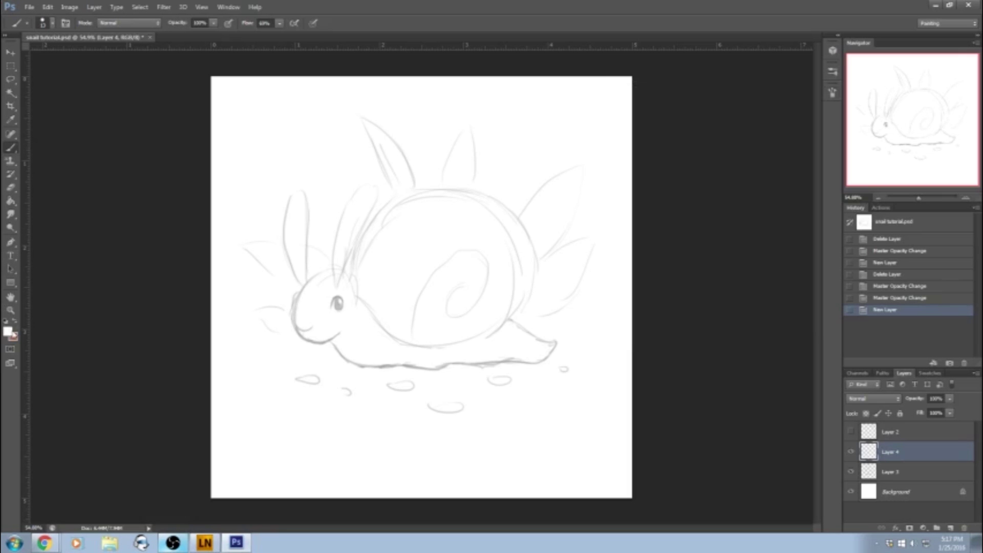
left_click(7, 331)
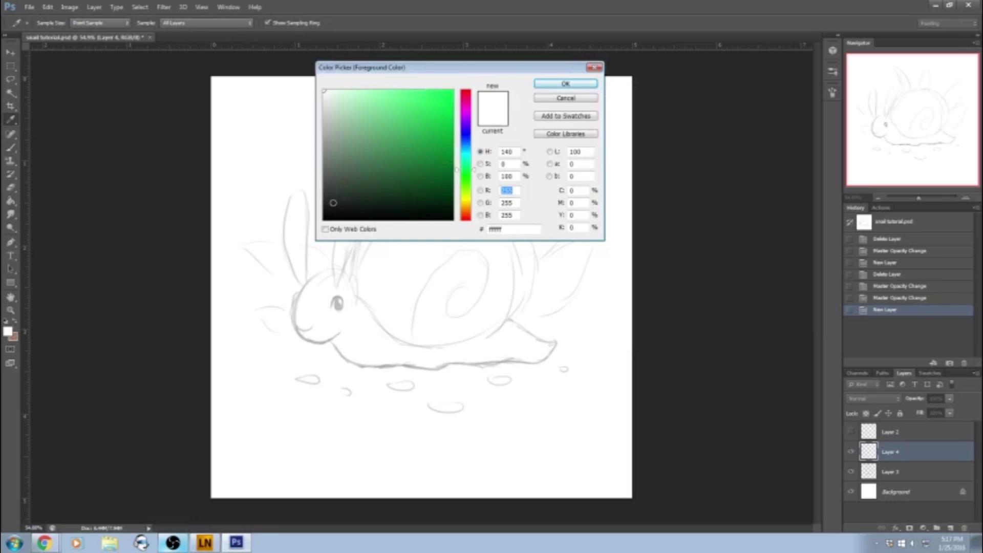
mouse_move(333, 200)
left_mouse_down()
mouse_move(321, 224)
mouse_move(336, 200)
left_mouse_up()
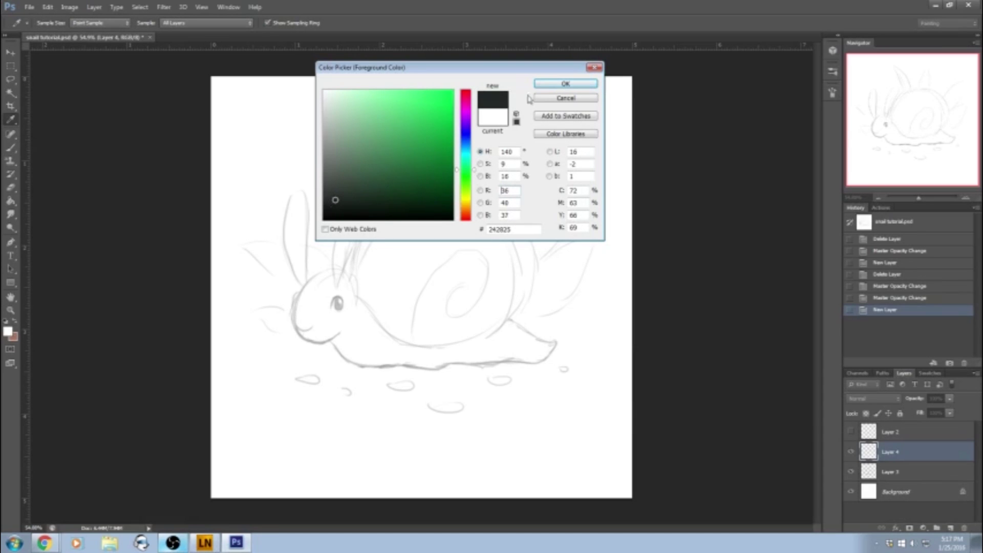
left_click(558, 83)
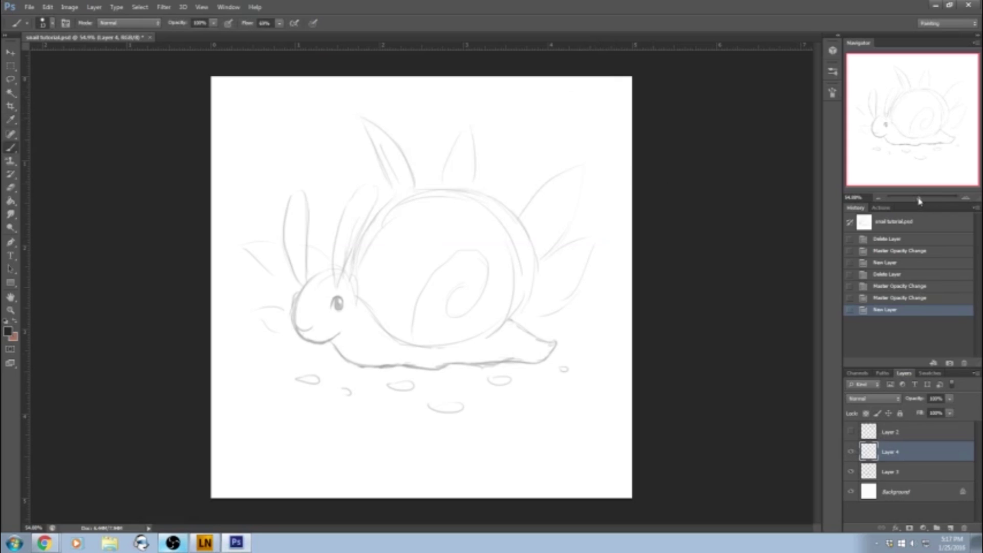
Ink the two eye stalks on Layer 4 and outline the head on a new layer above it.
mouse_move(334, 283)
left_mouse_down()
mouse_move(351, 218)
mouse_move(379, 193)
mouse_move(347, 289)
mouse_move(296, 274)
mouse_move(289, 236)
mouse_move(304, 195)
mouse_move(307, 285)
left_mouse_up()
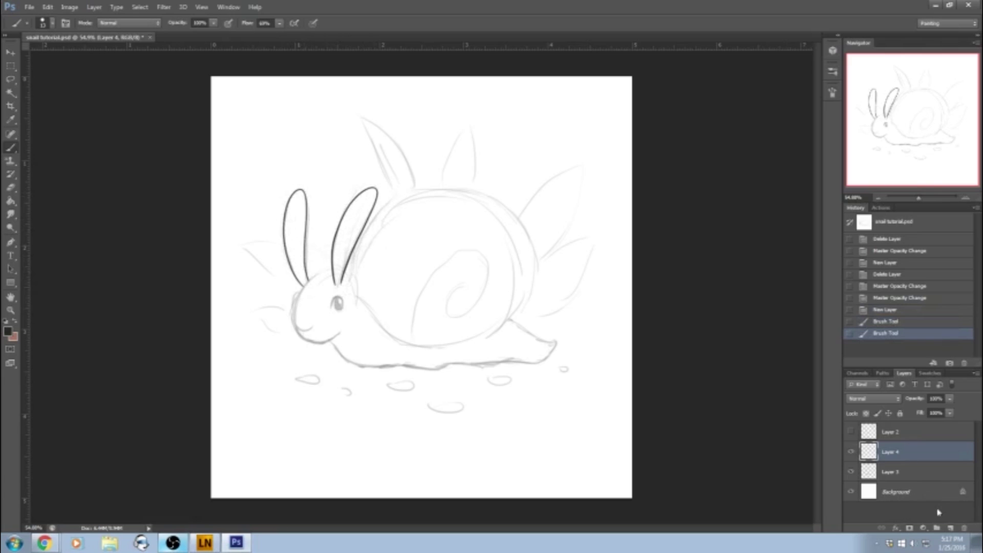
left_click(950, 528)
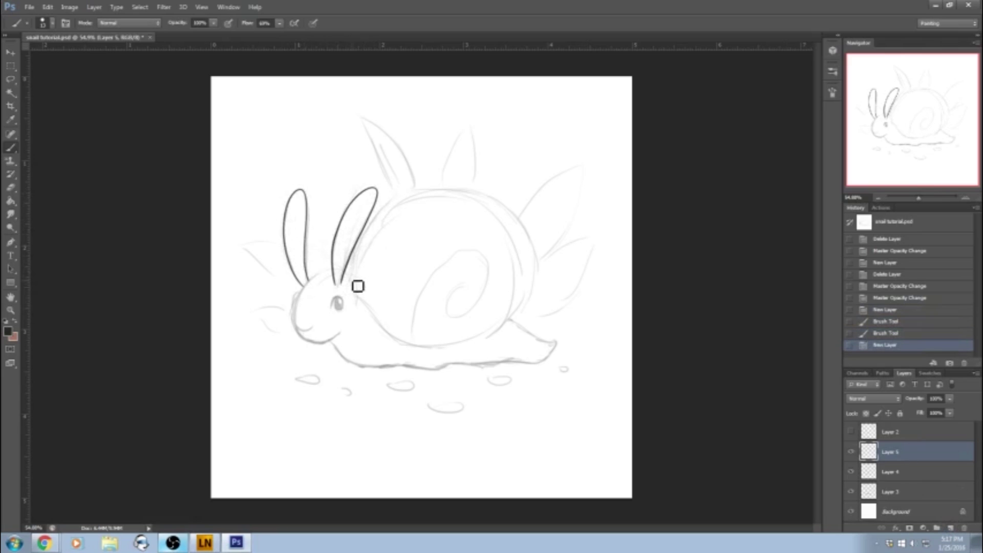
mouse_move(357, 305)
left_mouse_down()
mouse_move(335, 276)
mouse_move(305, 302)
mouse_move(306, 344)
mouse_move(322, 352)
mouse_move(342, 333)
left_mouse_up()
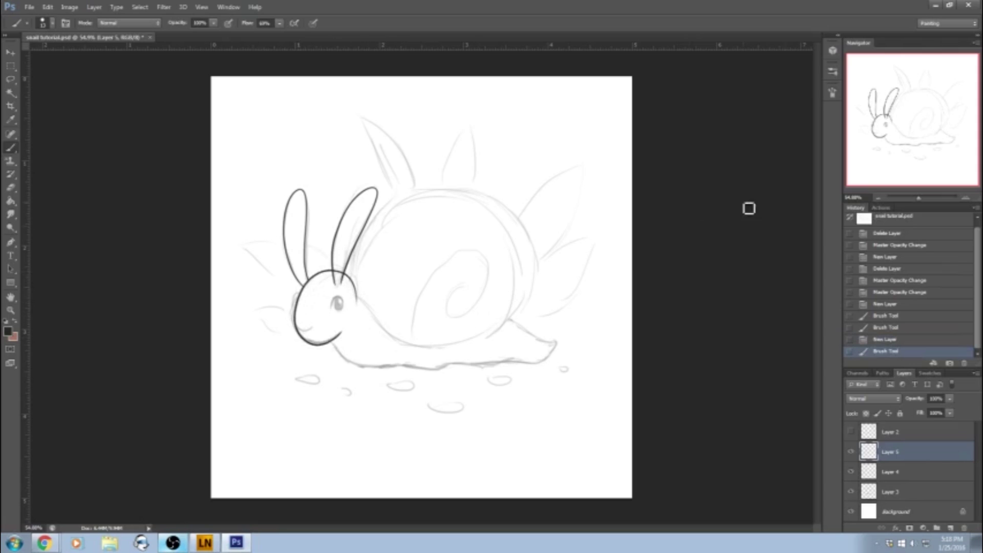
Ink the snail's eye on Layer 5 as a filled dark oval with a short curved line beside it.
left_click(853, 473)
left_click(853, 473)
left_click_drag(918, 200, 920, 199)
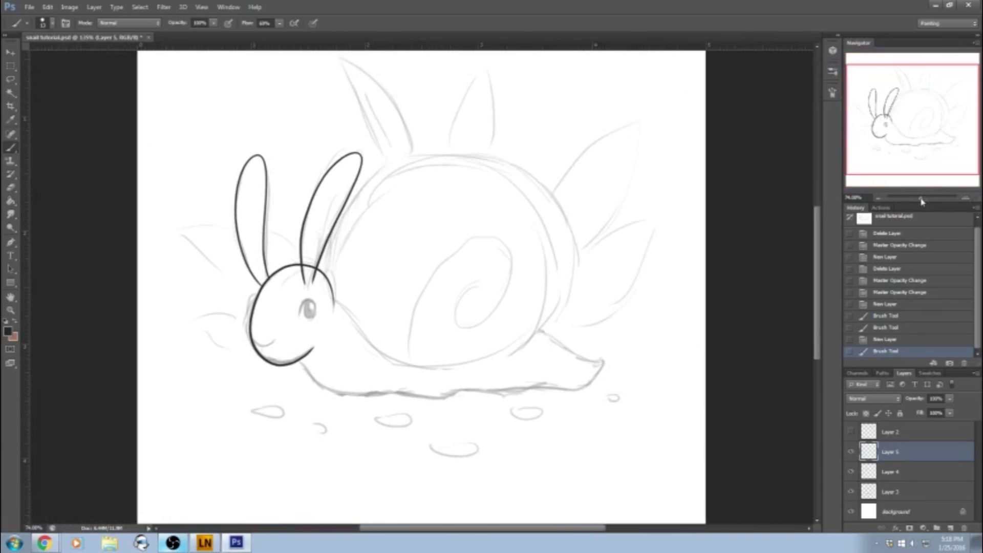
left_click(851, 493)
left_click(851, 492)
left_click_drag(922, 198, 925, 199)
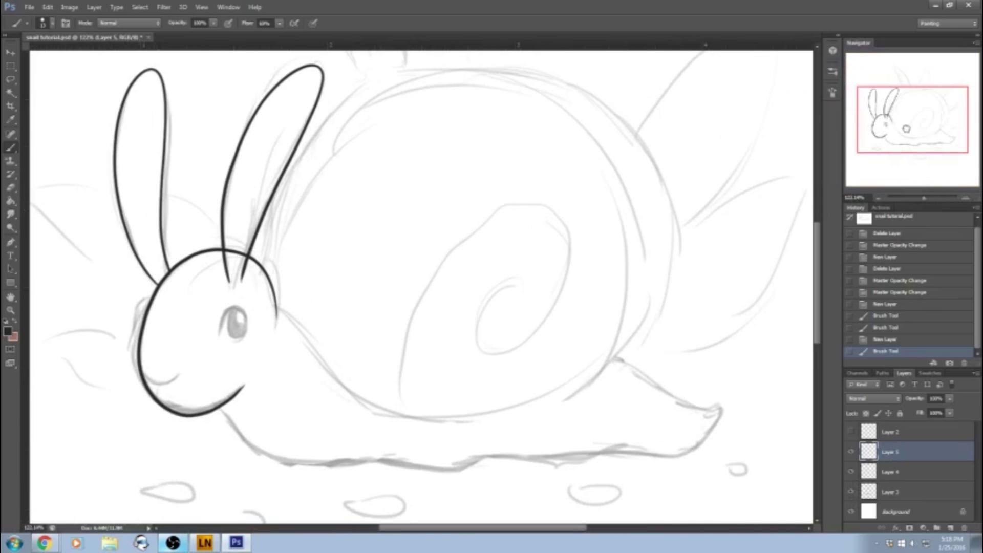
mouse_move(296, 281)
left_mouse_down()
mouse_move(318, 254)
mouse_move(314, 283)
mouse_move(304, 274)
mouse_move(324, 263)
mouse_move(318, 282)
mouse_move(318, 261)
mouse_move(321, 271)
left_mouse_up()
mouse_move(317, 265)
left_mouse_down()
mouse_move(312, 276)
mouse_move(301, 267)
left_mouse_up()
left_click(315, 255)
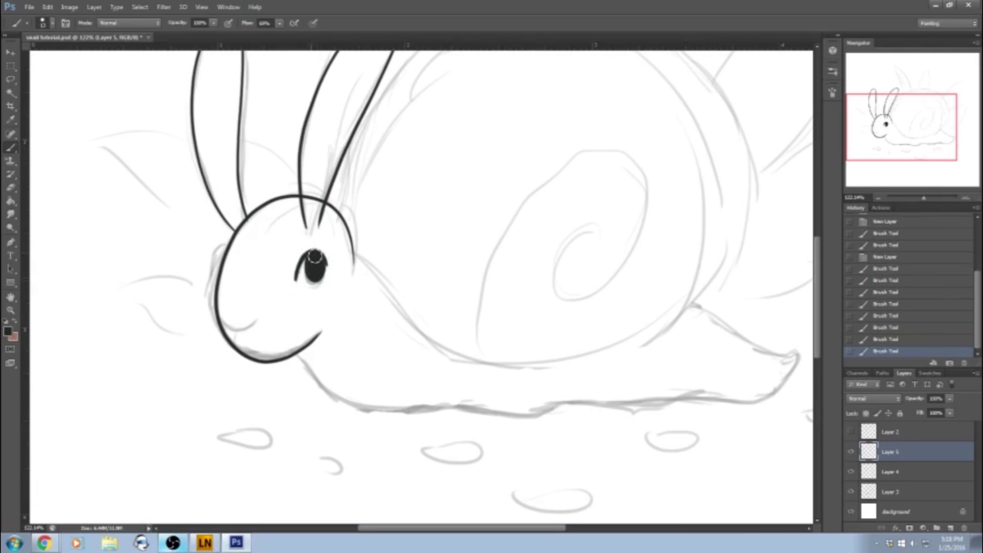
mouse_move(322, 261)
left_mouse_down()
mouse_move(318, 287)
mouse_move(310, 279)
mouse_move(318, 256)
left_mouse_up()
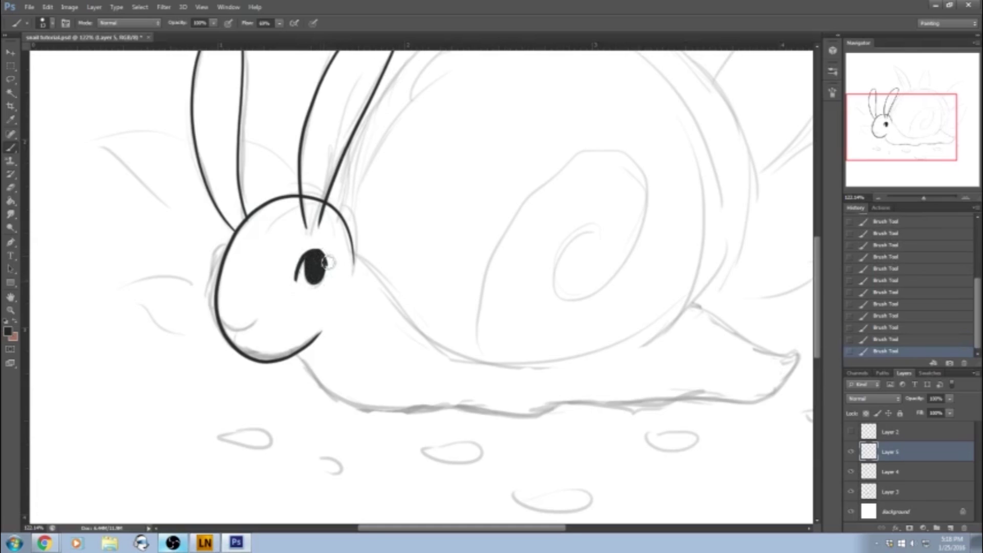
left_click_drag(319, 256, 308, 261)
key("ctrl+z")
left_click_drag(309, 277, 319, 259)
Ink the small bump at the front edge of the head and the curved smile over the sketch.
left_click_drag(817, 287, 818, 289)
left_click_drag(229, 234, 217, 272)
left_click_drag(225, 313, 257, 312)
key("ctrl+z")
key("ctrl+z")
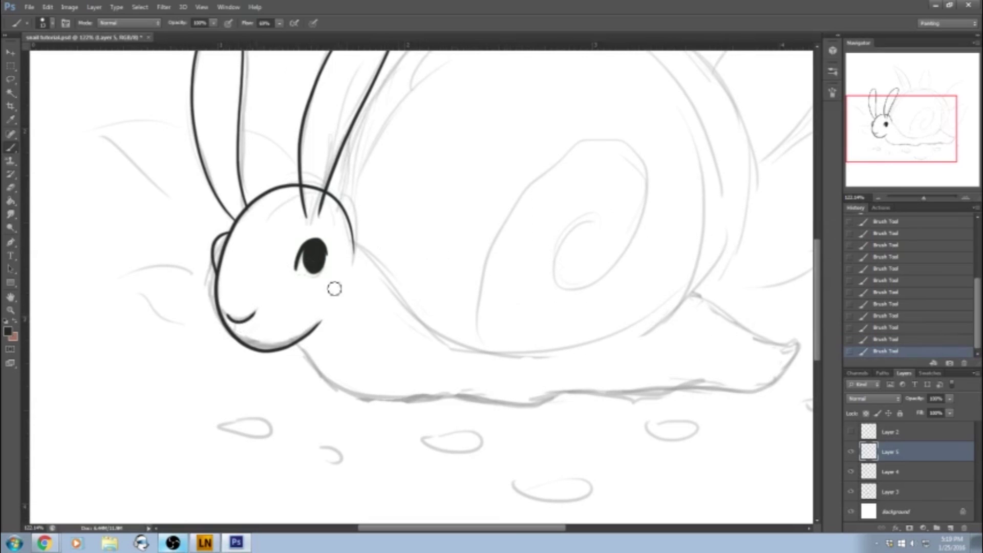
Ink the wavy underside of the body and the pointed tail on Layer 4.
left_click(879, 472)
scroll(422, 292, "down", 2)
mouse_move(336, 333)
left_mouse_down()
mouse_move(456, 371)
mouse_move(605, 372)
mouse_move(650, 310)
mouse_move(702, 333)
left_mouse_up()
left_click_drag(624, 293, 702, 332)
left_click_drag(661, 136, 647, 155)
Lasso the head on Layer 5, squash it slightly in height with Free Transform, and deselect it.
left_click(852, 472)
left_click(853, 472)
left_click(891, 451)
left_click(11, 80)
mouse_move(349, 277)
left_mouse_down()
mouse_move(271, 362)
mouse_move(351, 274)
left_mouse_up()
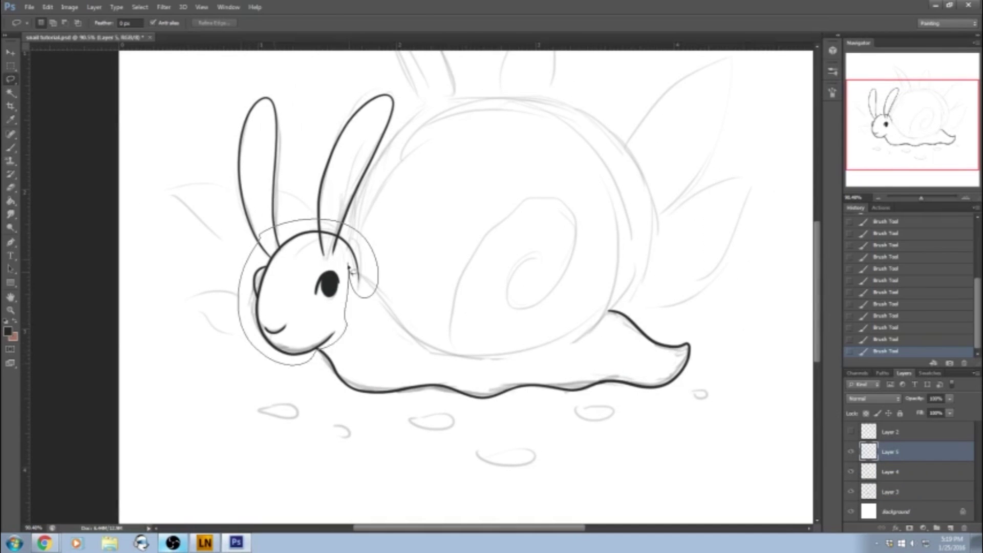
left_click(48, 7)
left_click(77, 200)
left_click_drag(308, 365, 308, 361)
left_click_drag(308, 219, 308, 224)
left_click(515, 23)
left_click(950, 5)
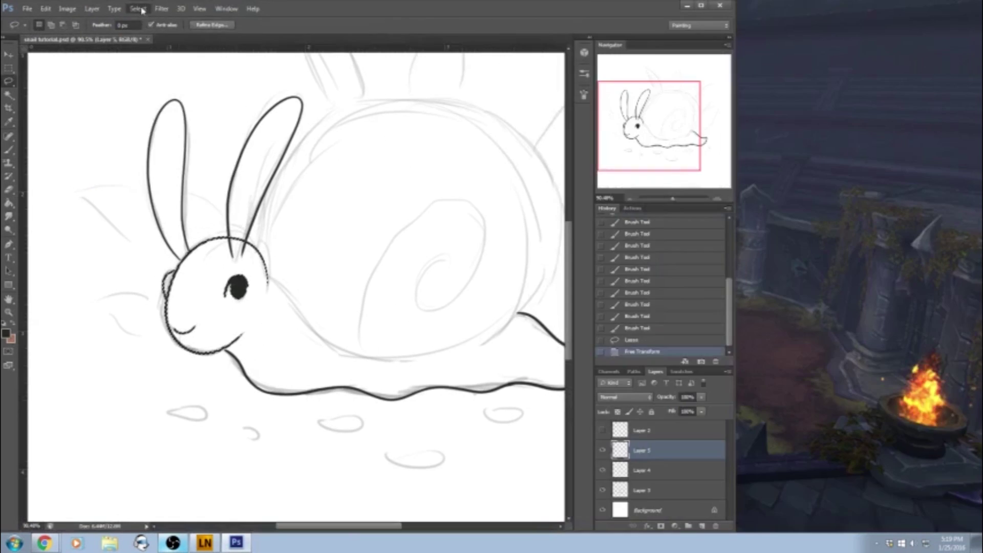
left_click(141, 8)
left_click(148, 26)
left_click(704, 5)
Retouch the line where the chin meets the body on Layer 4 and the mouth on Layer 5.
left_click(10, 148)
left_click(882, 471)
left_click_drag(270, 348, 275, 352)
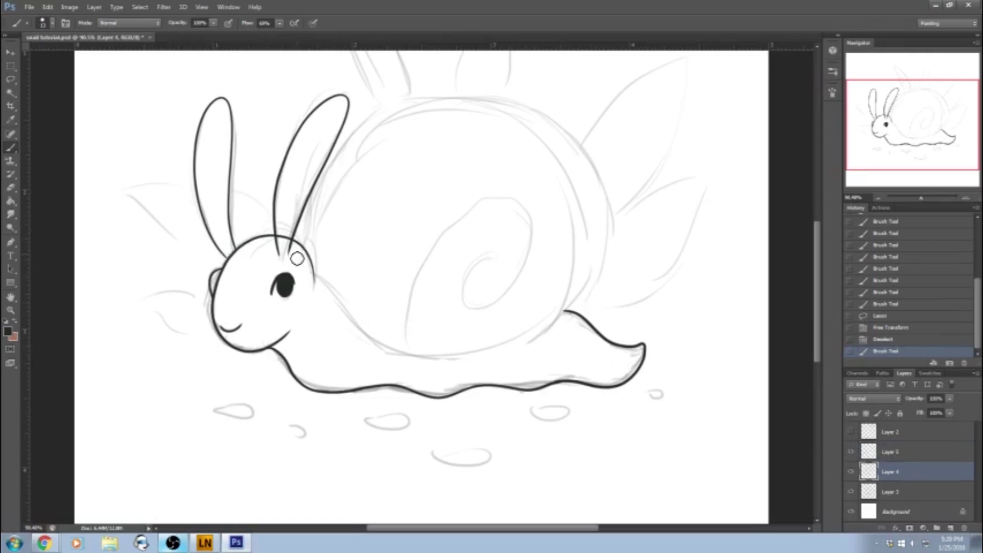
left_click(11, 187)
left_click(851, 471)
left_click(852, 471)
left_click(880, 448)
left_click(11, 148)
left_click_drag(221, 327, 239, 326)
Ink the round shell outline, its inner spiral, the back of the neck and the join to the tail on Layer 5.
scroll(478, 213, "up", 4)
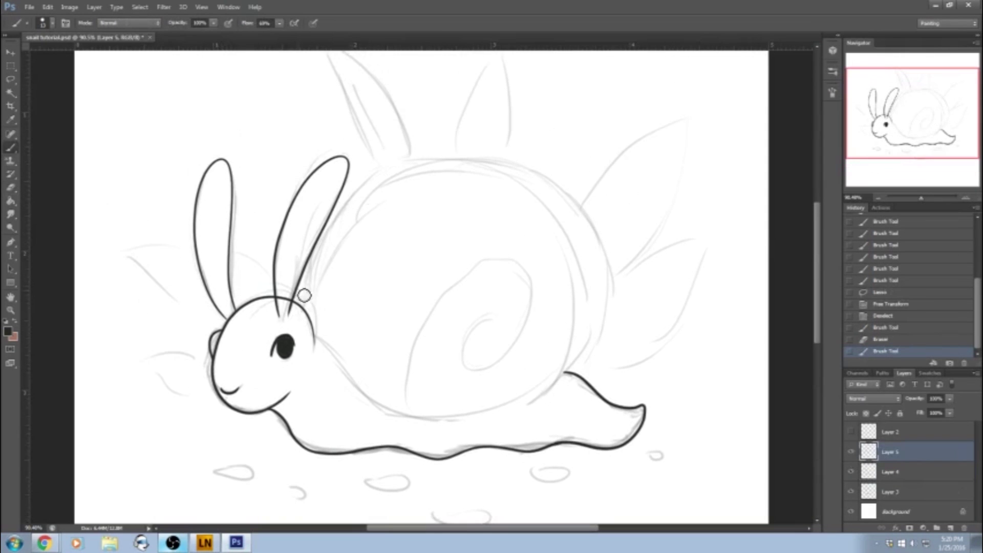
mouse_move(293, 309)
left_mouse_down()
mouse_move(393, 160)
mouse_move(340, 366)
mouse_move(320, 342)
left_mouse_up()
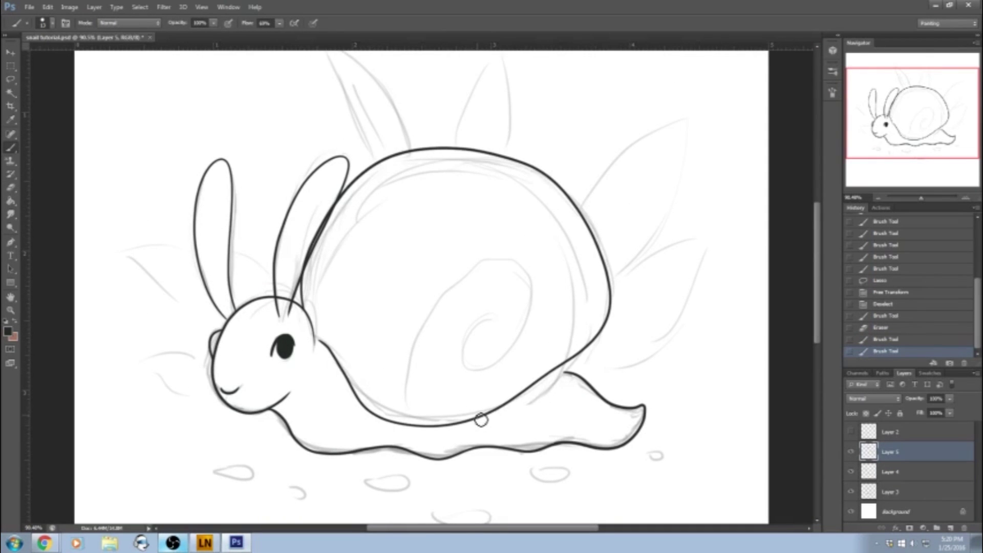
left_click_drag(417, 425, 494, 335)
left_click_drag(556, 374, 584, 377)
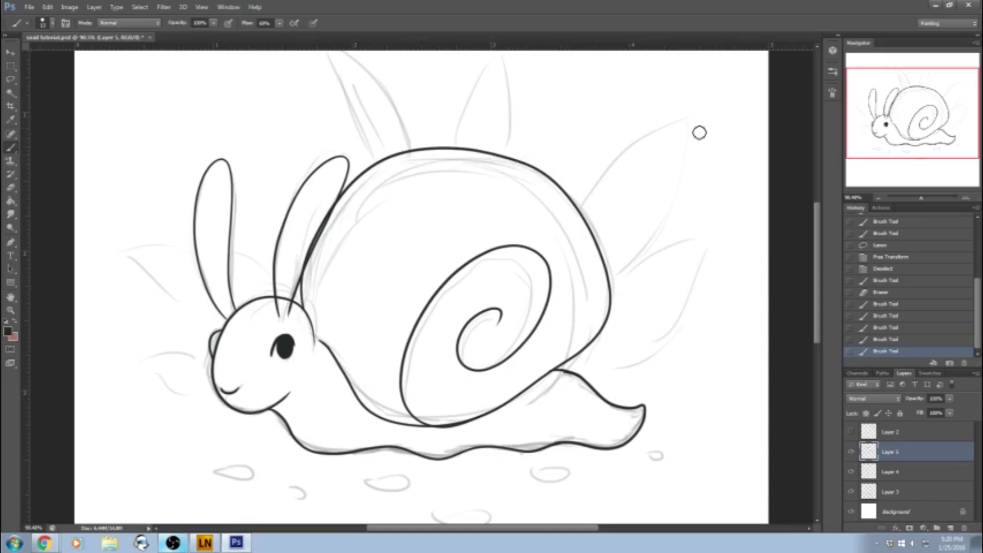
left_click_drag(923, 199, 920, 200)
mouse_move(394, 196)
left_mouse_down()
mouse_move(379, 161)
mouse_move(416, 186)
mouse_move(477, 194)
left_mouse_up()
mouse_move(508, 226)
left_mouse_down()
mouse_move(553, 185)
mouse_move(531, 264)
mouse_move(505, 308)
left_mouse_up()
left_click(893, 268)
left_click(893, 281)
left_click(893, 292)
Add a new layer and ink the pointed leaves above the shell and around both ends of the snail.
left_click(949, 529)
mouse_move(398, 205)
left_mouse_down()
mouse_move(420, 199)
mouse_move(389, 183)
mouse_move(471, 194)
left_mouse_up()
key("ctrl+z")
mouse_move(509, 225)
left_mouse_down()
mouse_move(546, 263)
mouse_move(515, 325)
left_mouse_up()
mouse_move(356, 269)
left_mouse_down()
mouse_move(276, 247)
mouse_move(321, 294)
mouse_move(266, 315)
mouse_move(353, 352)
left_mouse_up()
left_click_drag(589, 321, 543, 352)
mouse_move(374, 228)
left_mouse_down()
mouse_move(340, 191)
mouse_move(361, 233)
left_mouse_up()
left_click_drag(487, 214, 482, 206)
Ink the oval pebbles on the ground below the snail.
mouse_move(312, 369)
left_mouse_down()
mouse_move(327, 371)
mouse_move(314, 369)
left_mouse_up()
mouse_move(343, 381)
left_mouse_down()
mouse_move(415, 376)
mouse_move(457, 393)
left_mouse_up()
left_click_drag(482, 372, 561, 365)
left_click(173, 543)
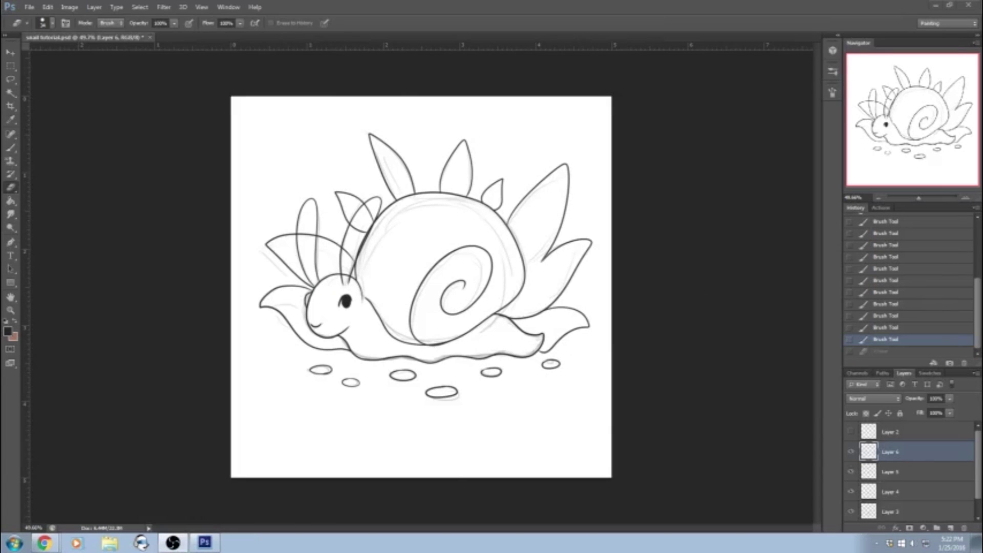
key("alt+Tab")
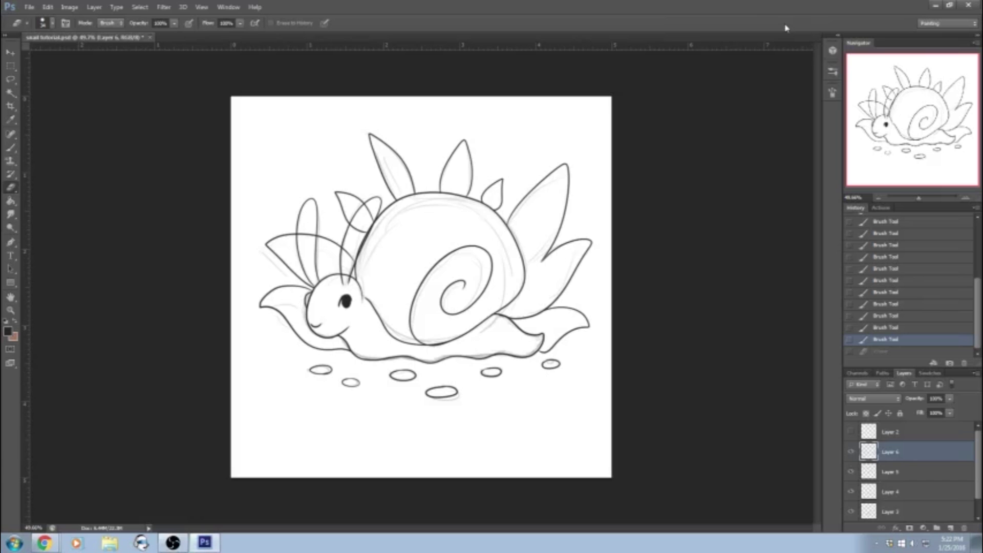
Erase the leaf lines on Layer 6 that cross the two eye stalks.
left_click(851, 453)
left_click(851, 453)
left_click(926, 198)
left_click_drag(902, 110, 873, 87)
mouse_move(462, 234)
left_mouse_down()
mouse_move(452, 218)
mouse_move(477, 261)
mouse_move(441, 282)
mouse_move(410, 287)
mouse_move(412, 279)
left_mouse_up()
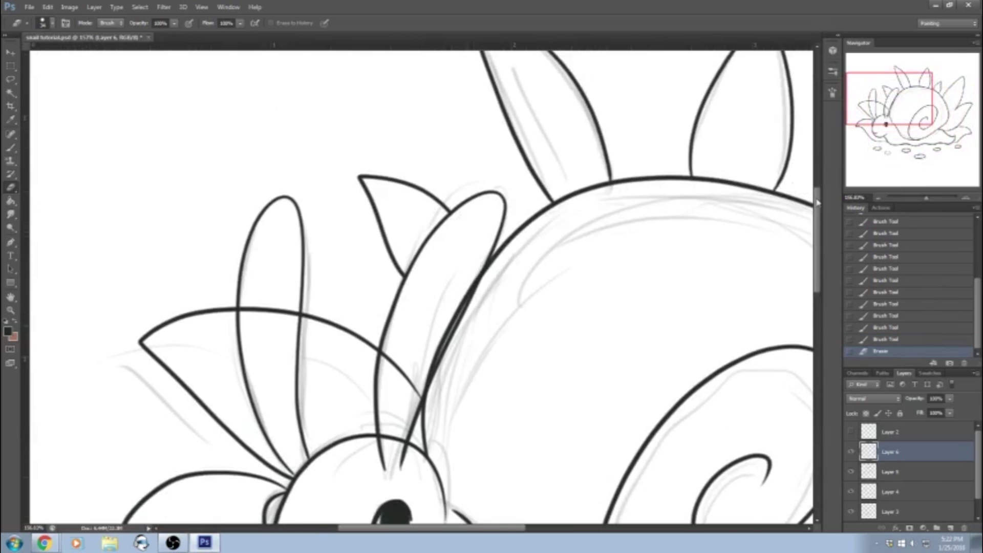
scroll(414, 279, "down", 5)
left_click_drag(286, 146, 244, 143)
Erase the excess line on Layer 5 where the shell meets the tail, undoing the last eraser stroke.
mouse_move(818, 256)
left_mouse_down()
mouse_move(819, 275)
mouse_move(819, 234)
left_mouse_up()
left_click_drag(519, 529, 601, 538)
mouse_move(819, 269)
left_mouse_down()
mouse_move(821, 328)
mouse_move(821, 315)
left_mouse_up()
left_click(891, 471)
left_click(851, 472)
left_click(851, 471)
left_click_drag(510, 279, 520, 288)
left_click_drag(538, 288, 558, 294)
key("ctrl+z")
Clean up the pebble below the chin on Layer 6 and erase the head outline crossing the eye stalk on Layer 5.
left_click(888, 491)
mouse_move(902, 145)
left_mouse_down()
mouse_move(896, 102)
mouse_move(871, 153)
left_mouse_up()
left_click(891, 452)
left_click_drag(286, 385, 292, 389)
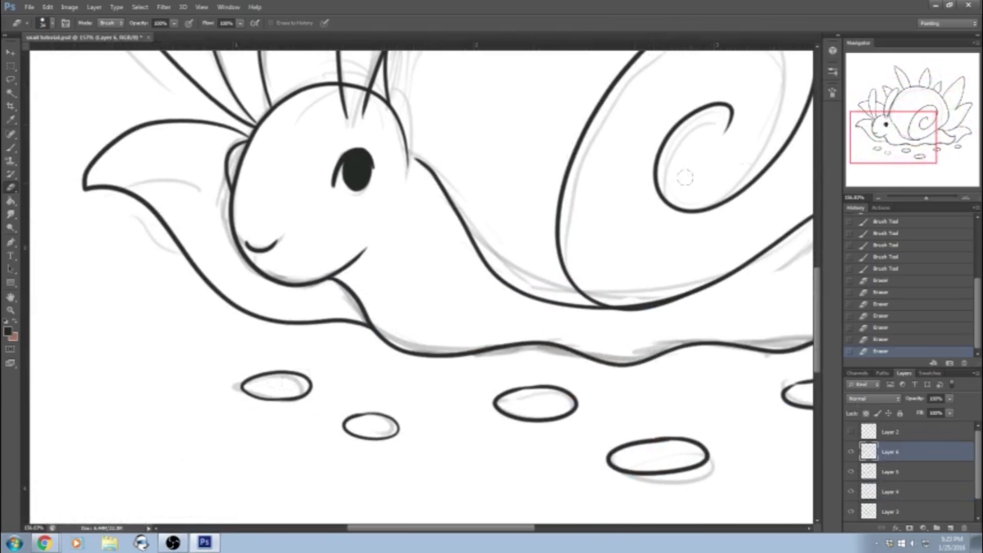
left_click_drag(894, 137, 889, 119)
left_click(891, 471)
left_click(852, 472)
left_click(852, 472)
left_click_drag(401, 249, 390, 248)
Erase the part of the shell outline on Layer 5 that overlaps the eye stalk nearest the shell.
left_click(878, 455)
left_click(852, 492)
left_click(852, 492)
left_click(884, 475)
left_click_drag(476, 174, 430, 286)
Save the snail tutorial.psd document.
left_click(920, 199)
left_click_drag(921, 200, 922, 202)
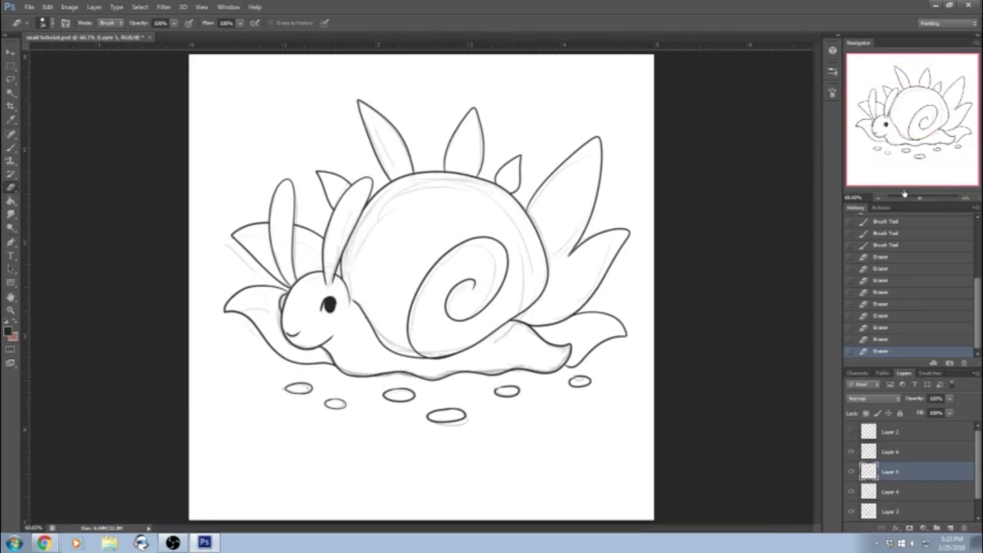
left_click(26, 8)
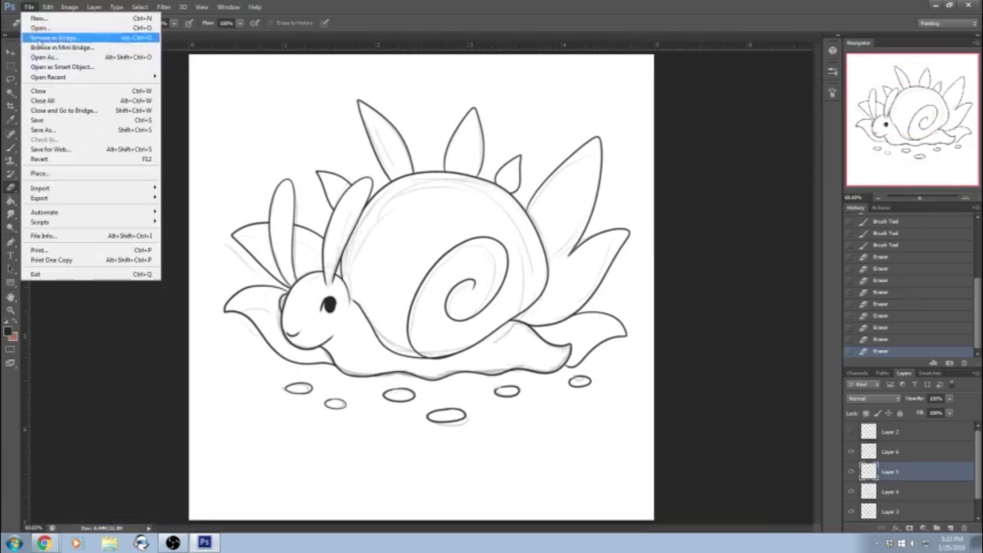
left_click(43, 123)
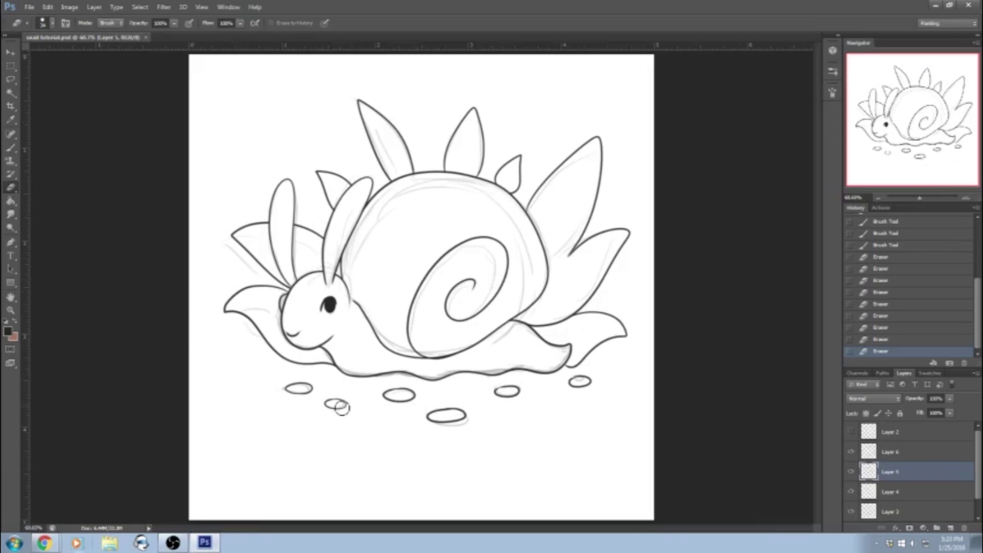
Hide the Background and the Layer 3 sketch, and merge the visible line art layers into one.
left_click(851, 471)
left_click(852, 472)
left_click(850, 452)
left_click(850, 451)
left_click(850, 494)
left_click(851, 494)
scroll(912, 476, "down", 1)
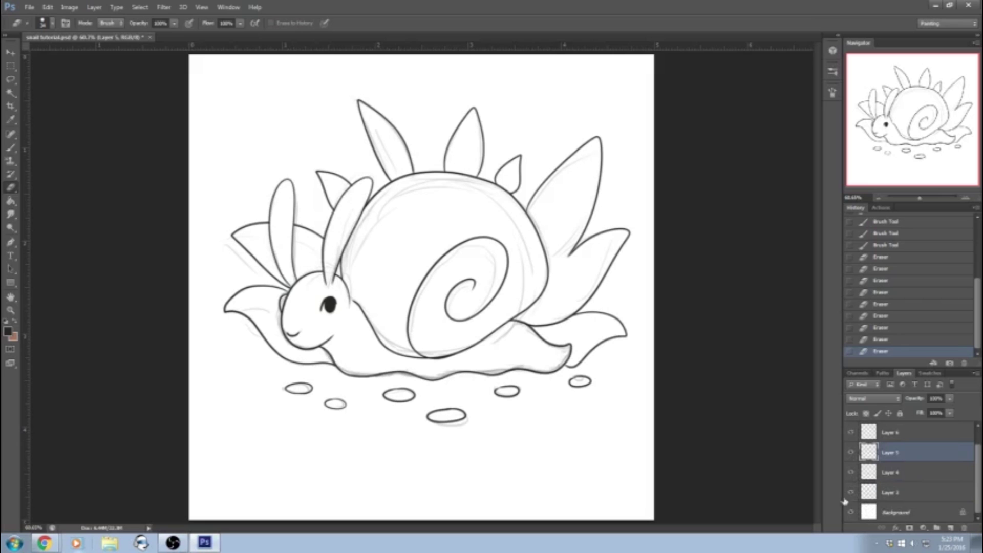
left_click(852, 512)
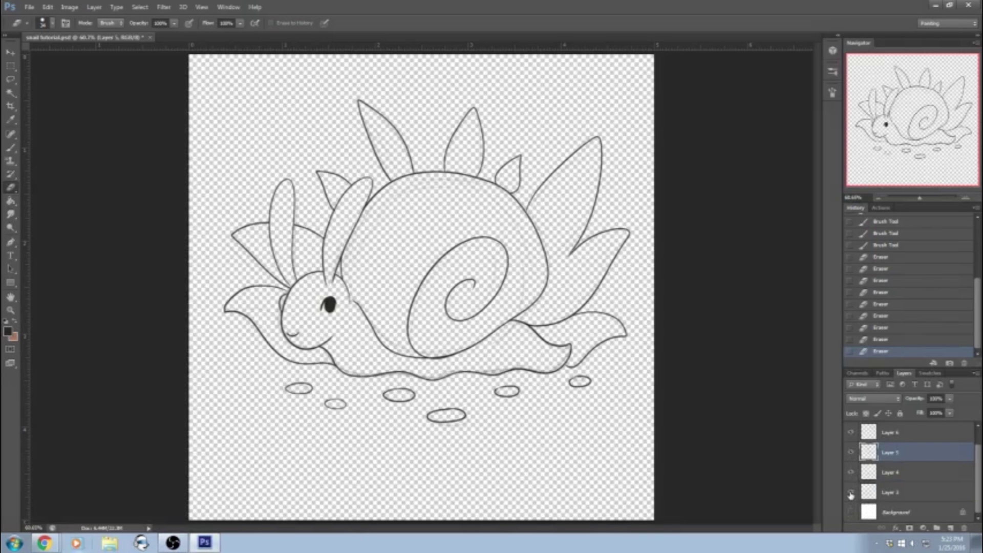
left_click(851, 493)
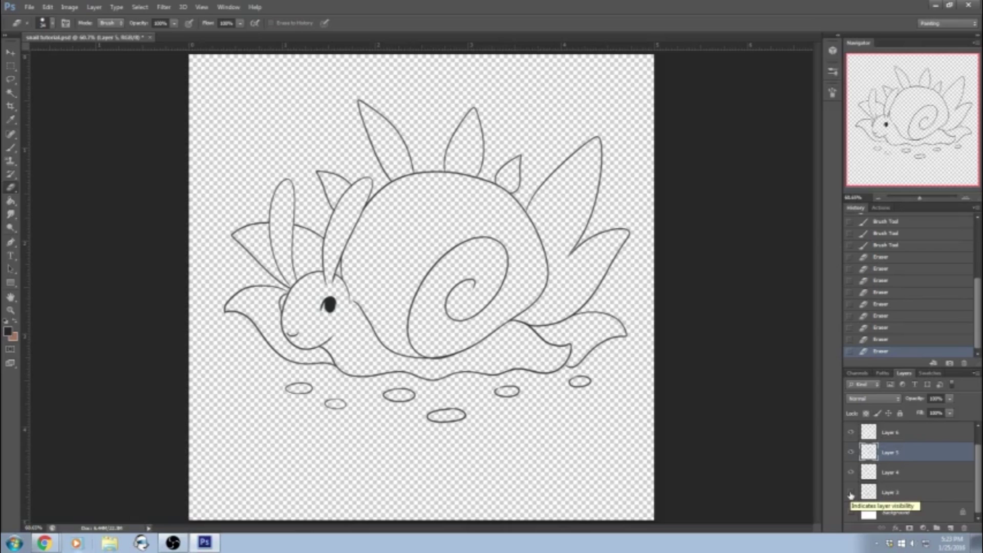
right_click(901, 454)
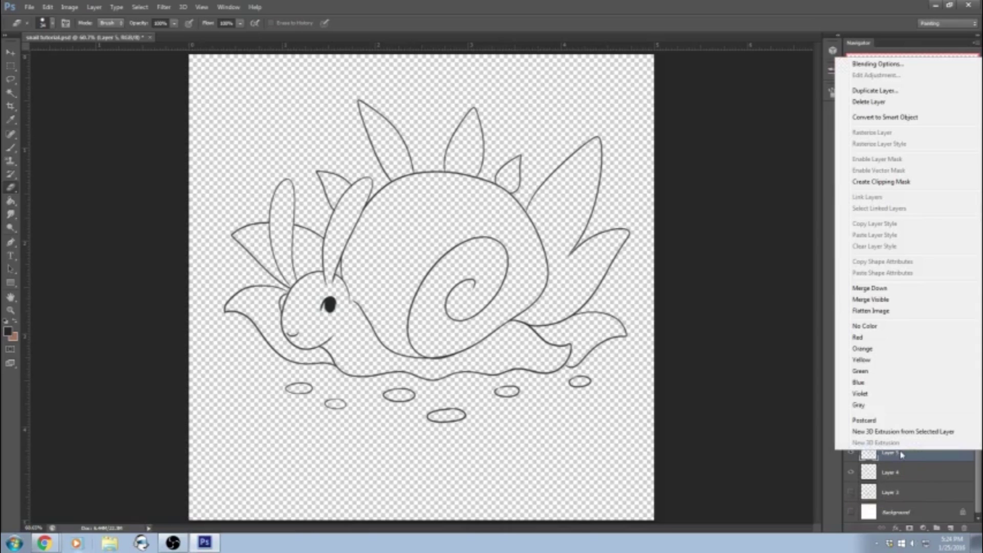
left_click(870, 300)
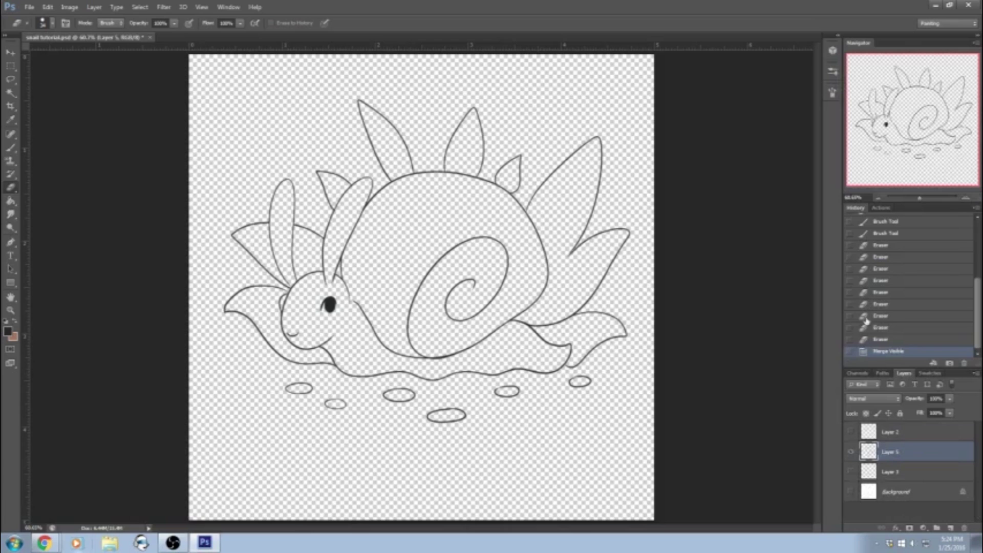
Show the Background again and check the merged line art by toggling its visibility.
left_click(852, 493)
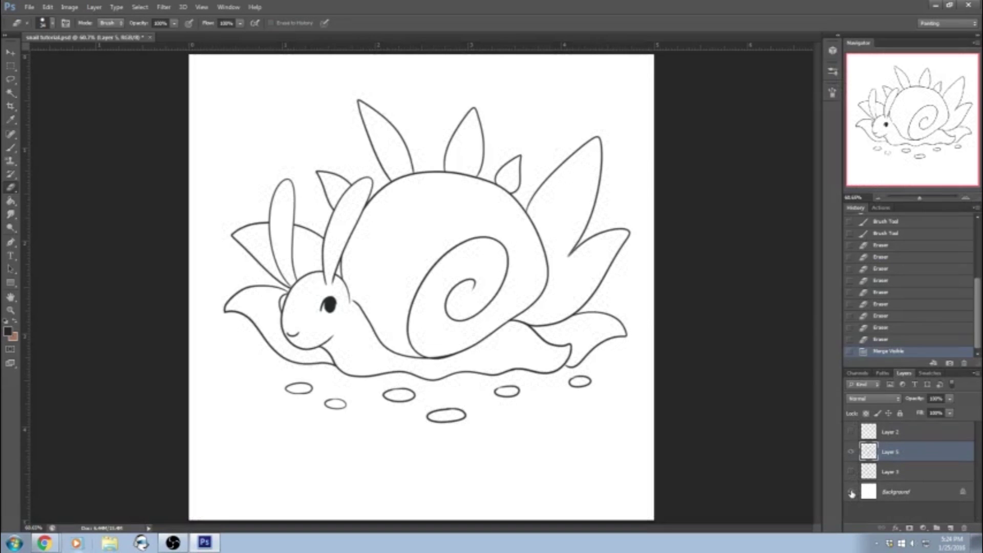
left_click(853, 452)
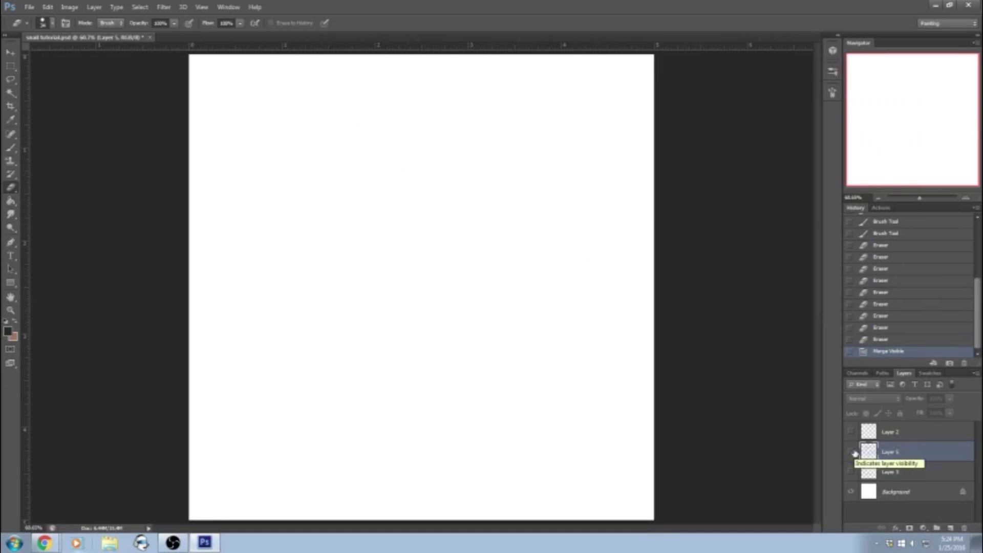
left_click(852, 453)
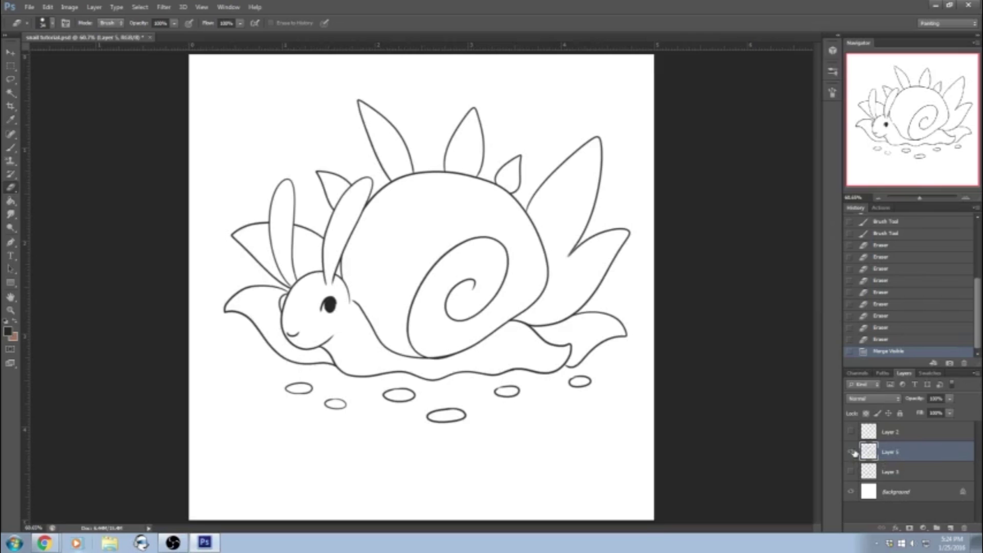
Close the gap between the back of the head and the neck line with a short brush stroke on Layer 5.
left_click(10, 148)
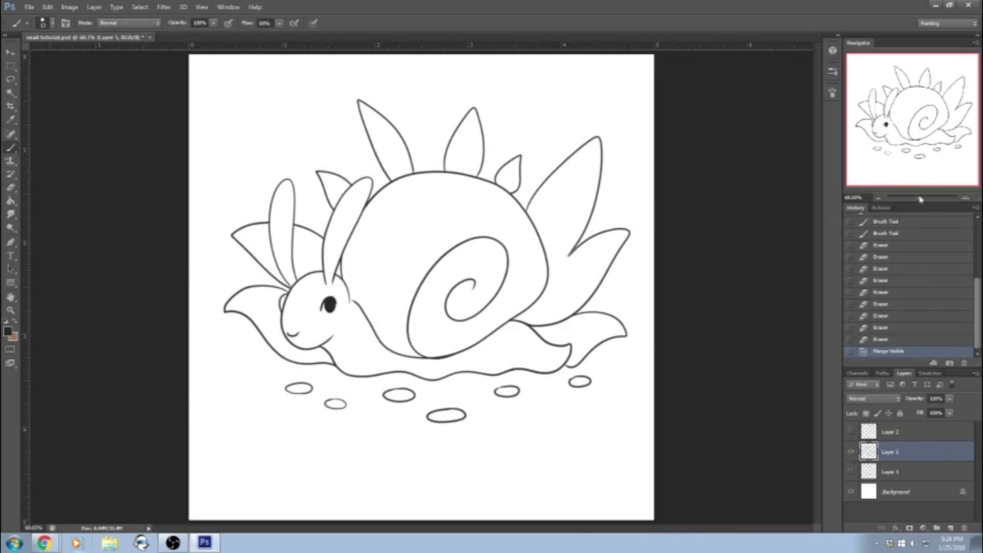
left_click_drag(921, 200, 927, 199)
left_click_drag(910, 138, 888, 138)
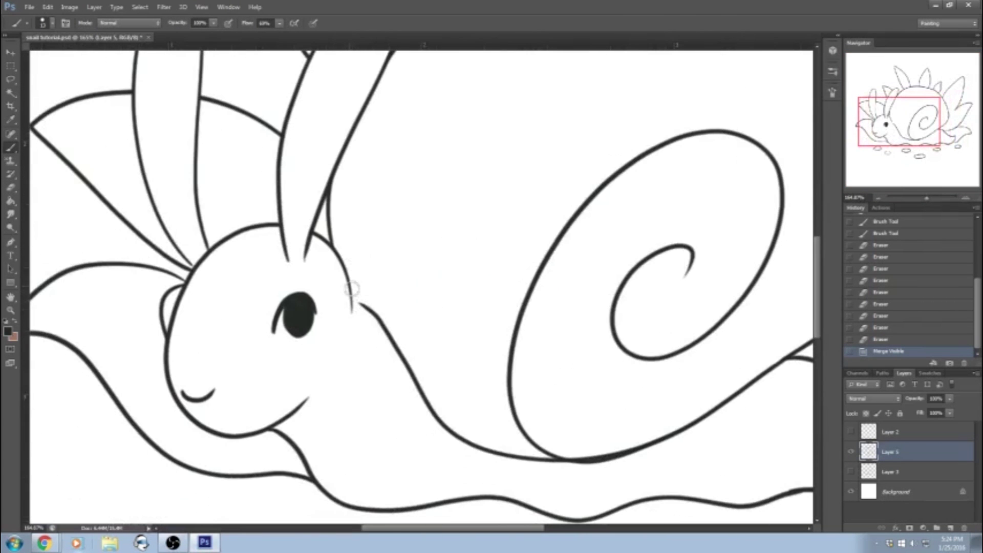
left_click_drag(352, 291, 360, 307)
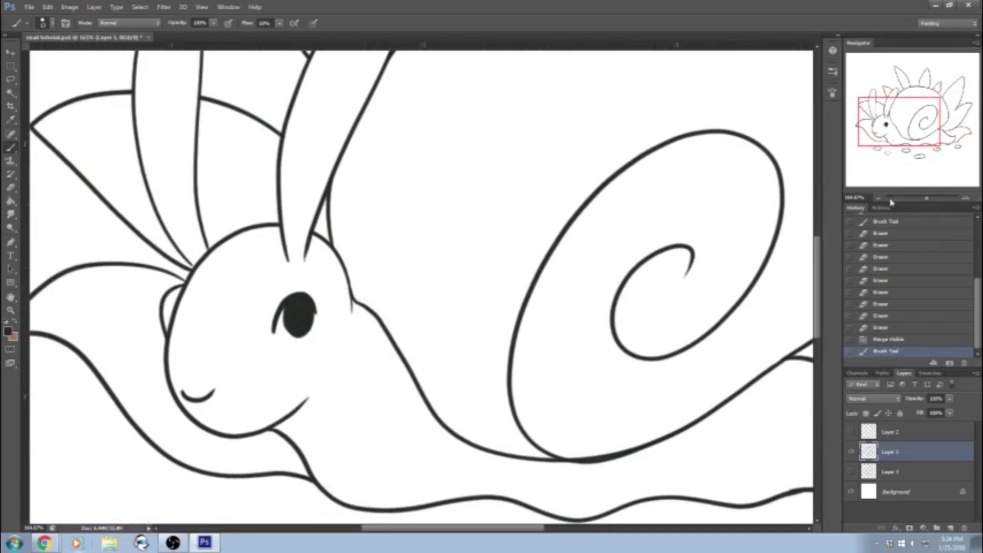
left_click_drag(927, 199, 920, 200)
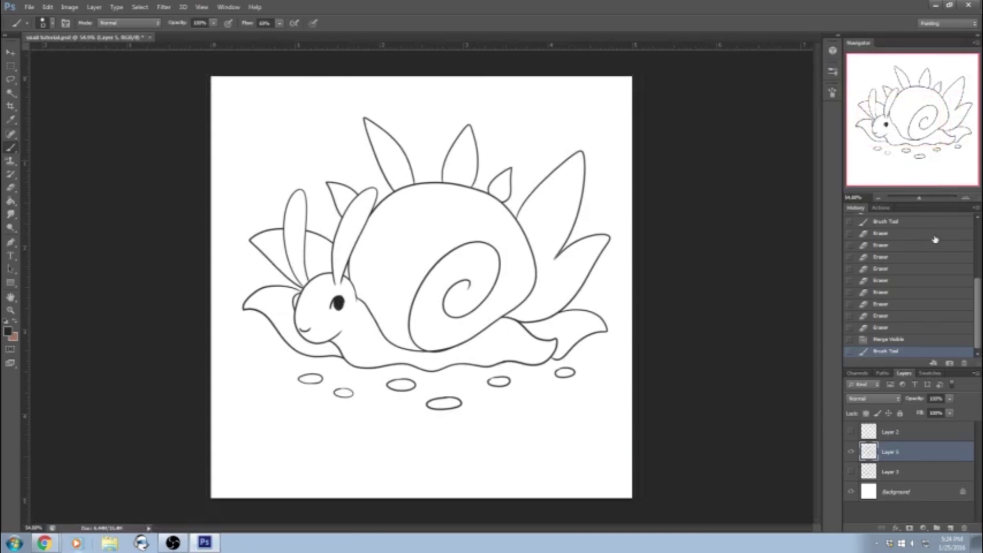
left_click(176, 544)
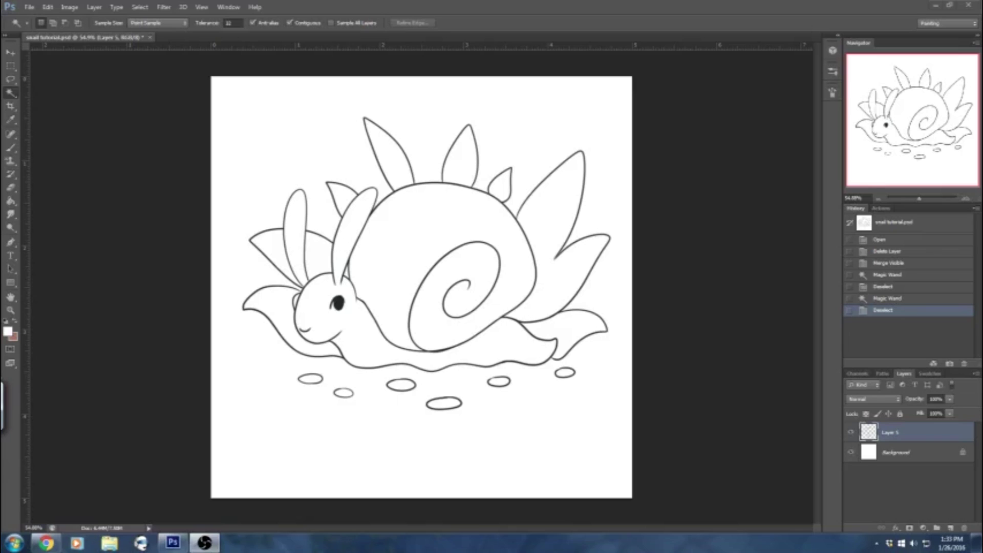
left_click(788, 5)
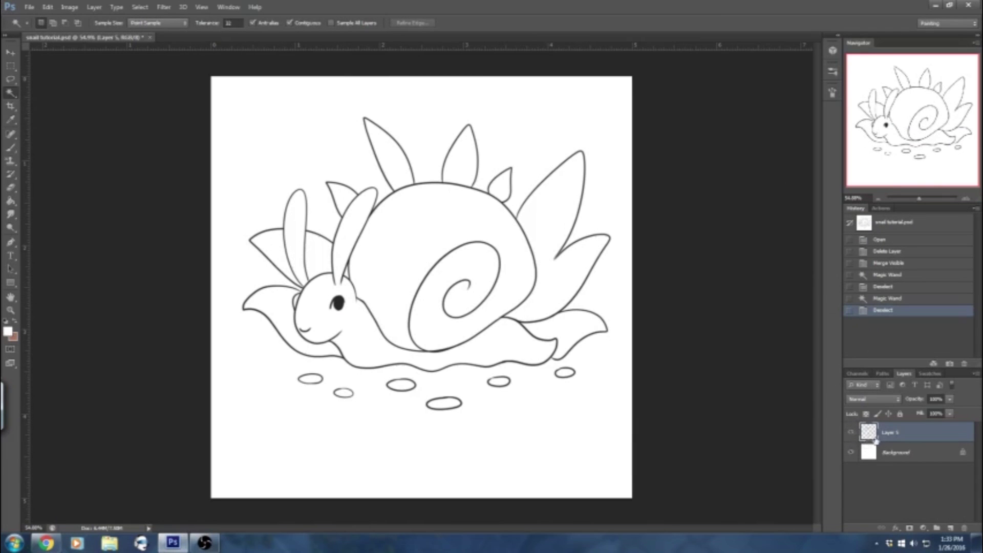
Select the area outside the snail on Layer 5 with the Magic Wand and invert the selection.
left_click(852, 434)
left_click(852, 435)
left_click(12, 84)
left_click(11, 94)
left_click(289, 134)
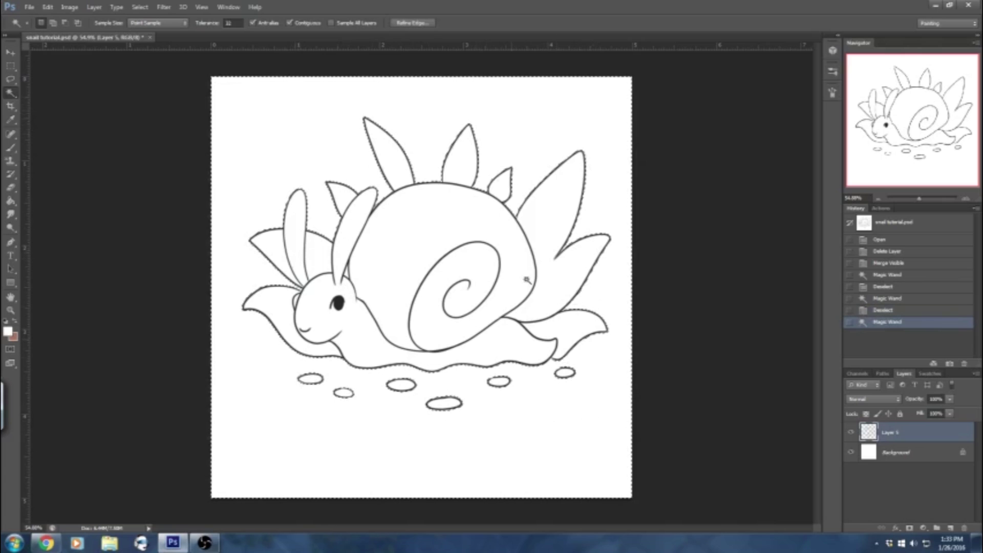
left_click(147, 9)
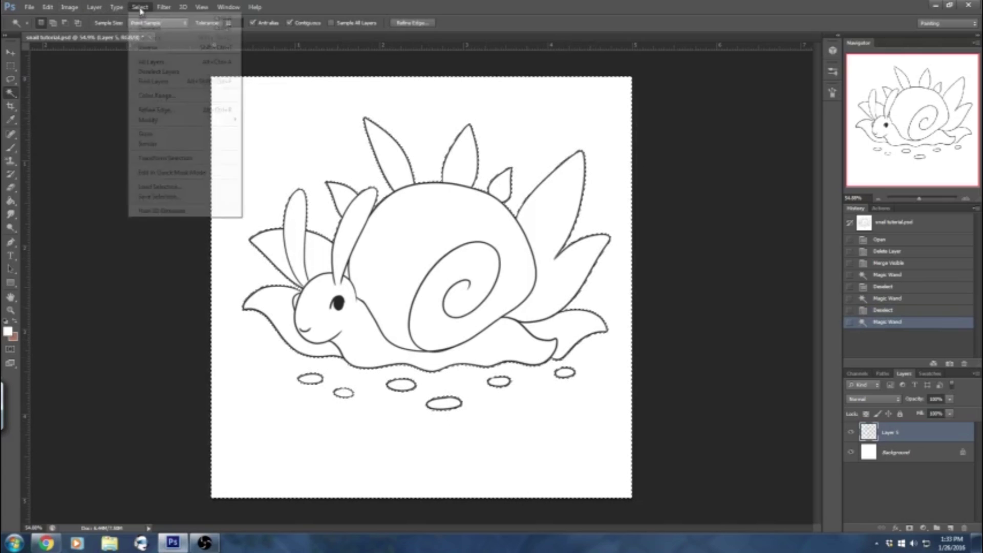
left_click(159, 50)
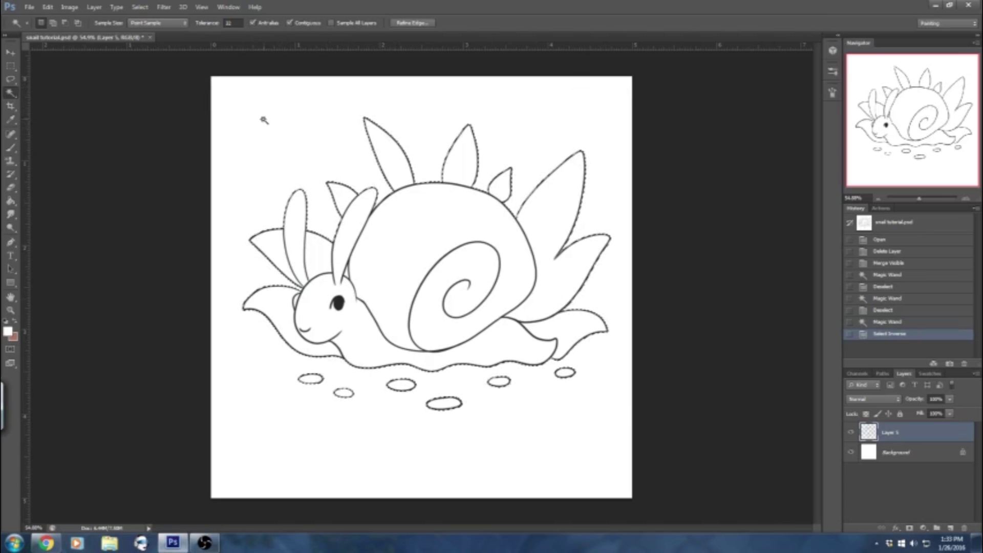
Add a new layer between the line art and the Background and fill the snail selection with pale green #b9ceaa.
left_click(896, 452)
key("ctrl+shift+n")
left_click(832, 171)
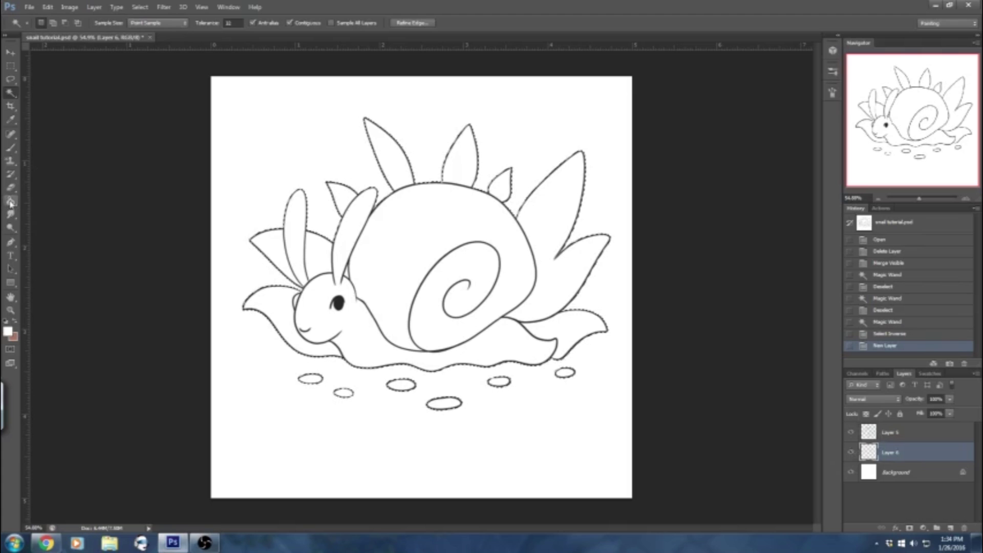
left_click(10, 203)
left_click(8, 331)
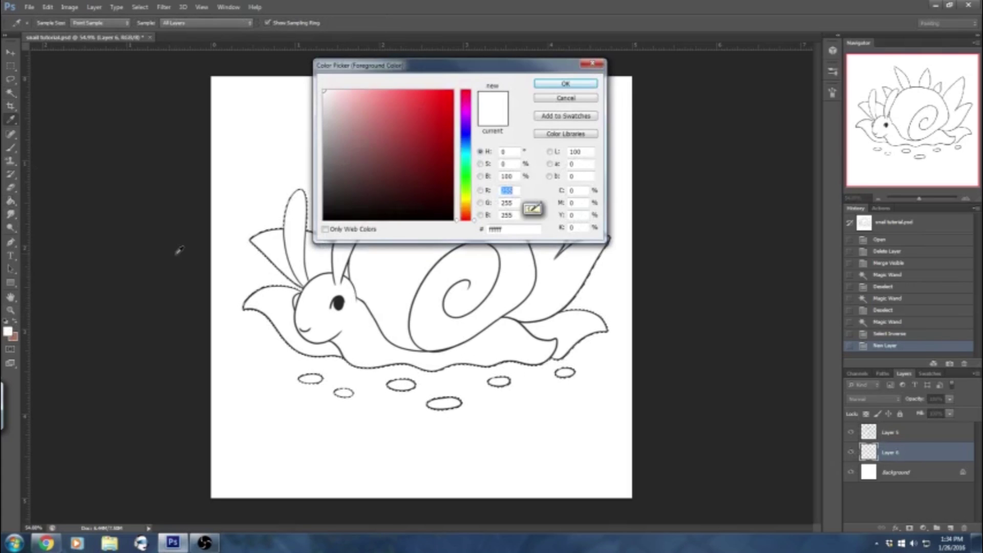
left_click(466, 189)
left_click(349, 115)
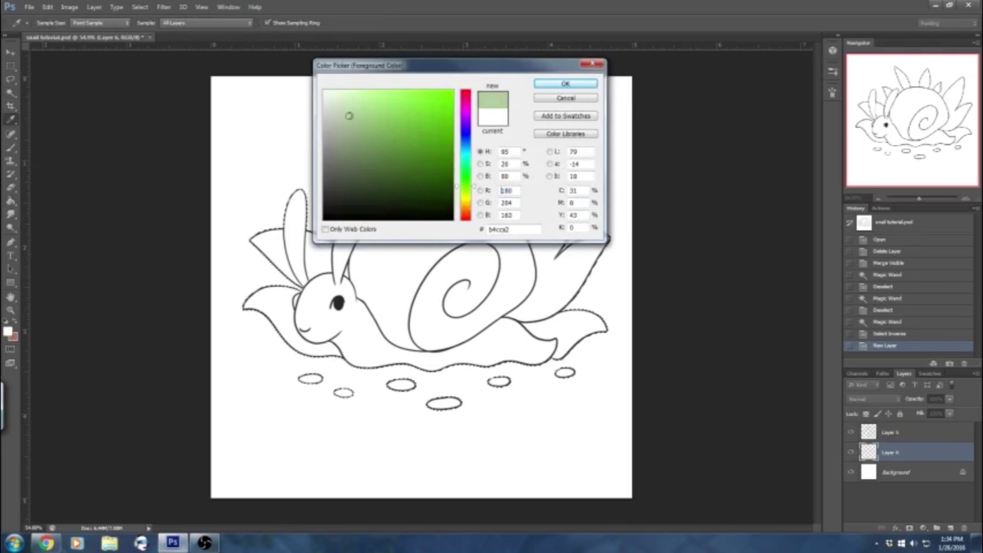
left_click(536, 84)
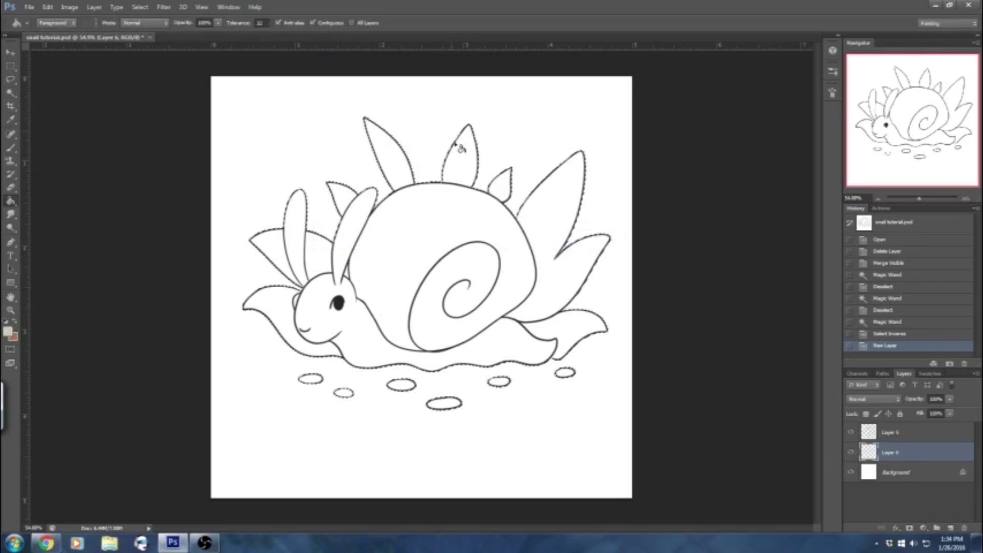
left_click(442, 251)
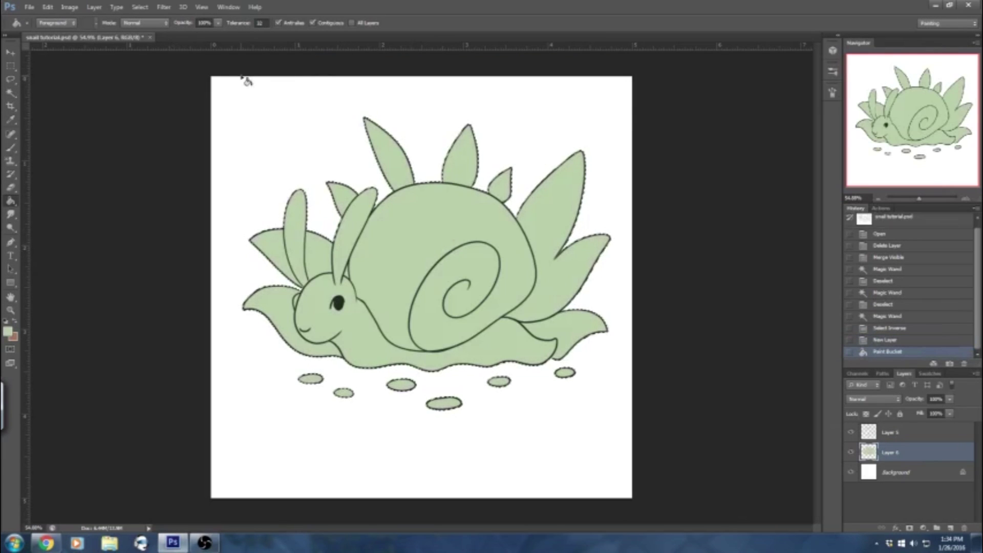
Deselect the snail and compare the drawing with and without the green fill layer.
left_click(139, 8)
left_click(159, 31)
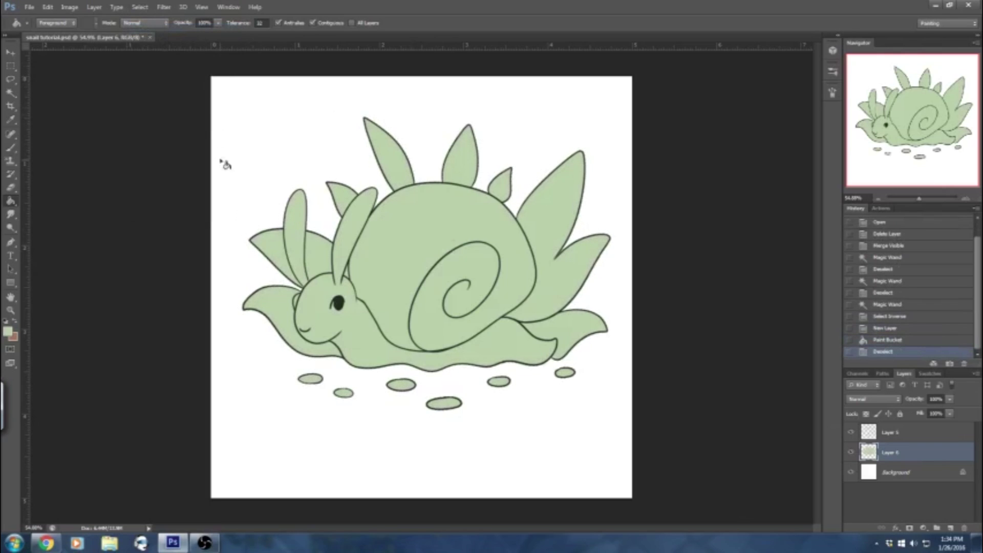
left_click(851, 454)
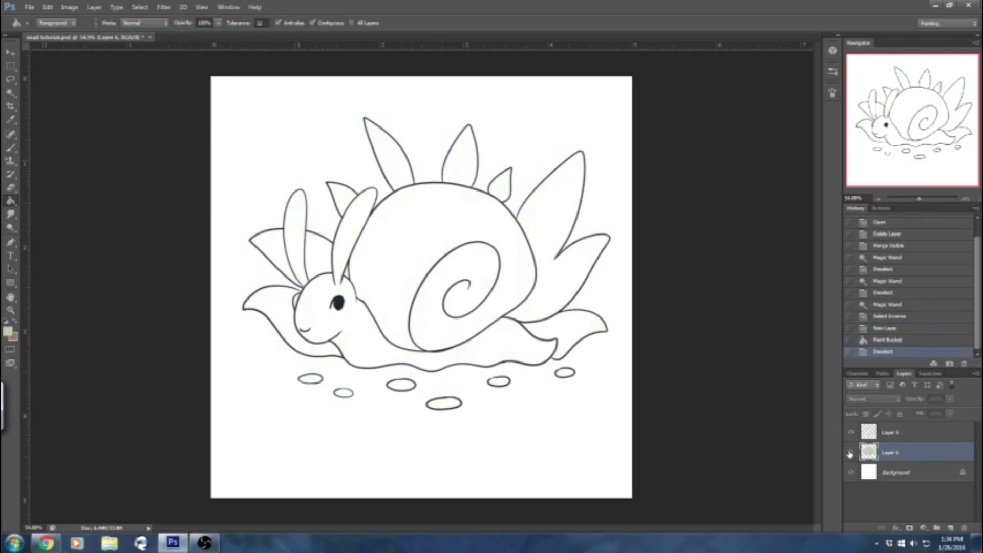
left_click(851, 454)
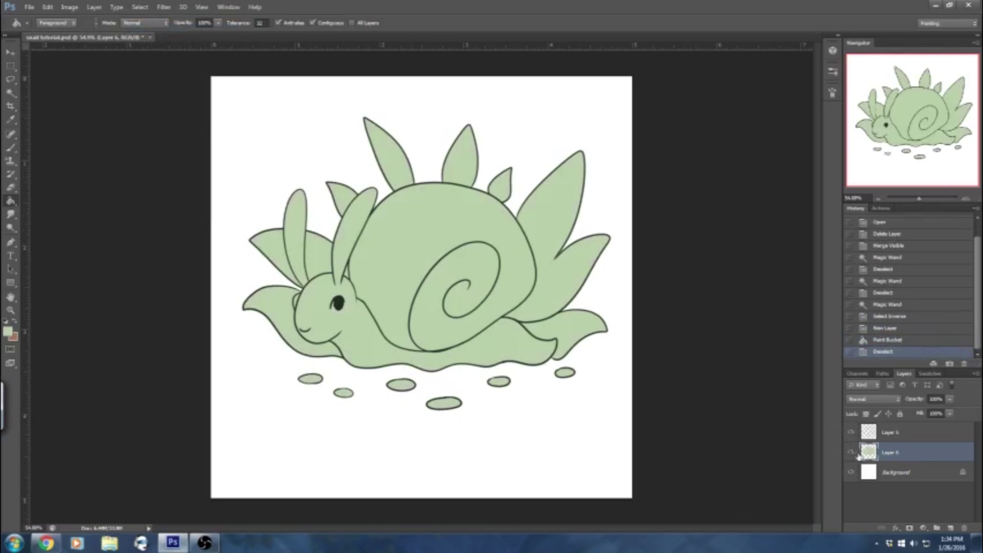
Step back through the history to undo the green fill, its layer and the Magic Wand selection.
left_click(877, 340)
left_click(877, 328)
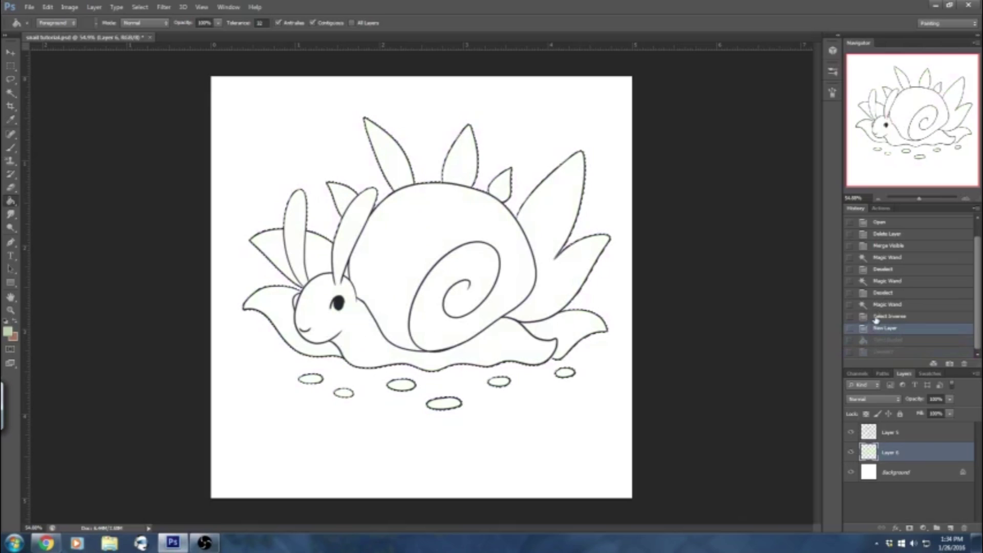
left_click(877, 317)
left_click(880, 306)
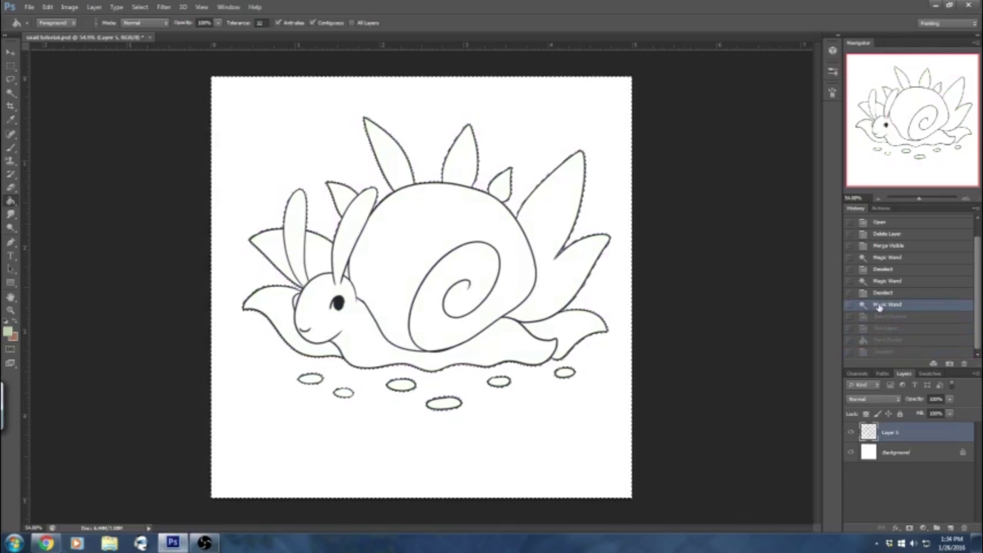
left_click(882, 299)
Add a new layer directly above the Background and enlarge the Brush tip for painting flat colour.
left_click(903, 455)
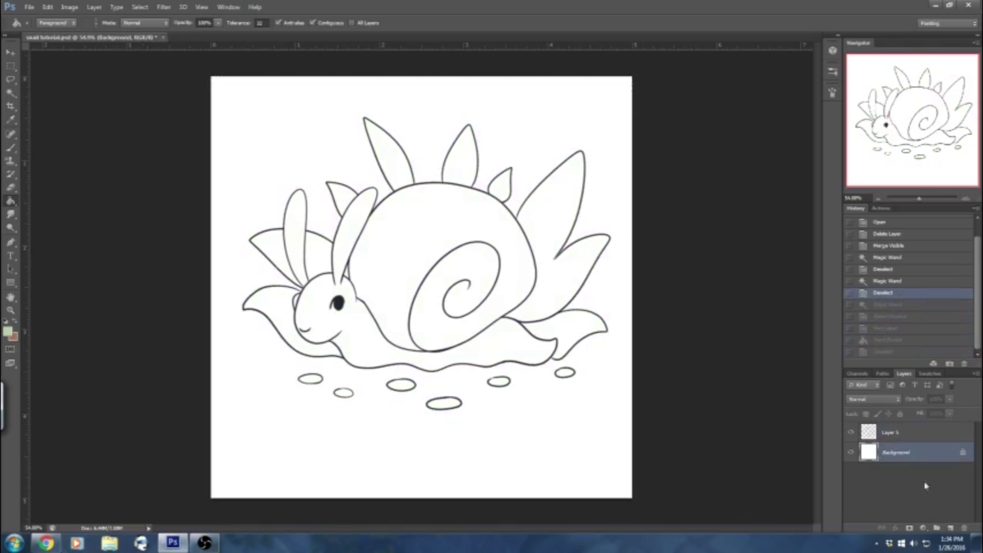
left_click(951, 528)
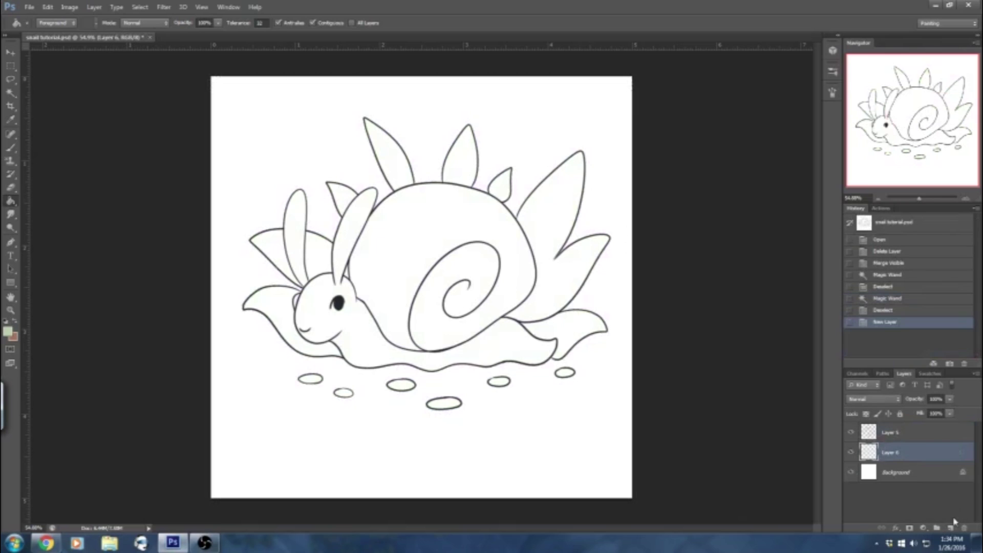
left_click(11, 148)
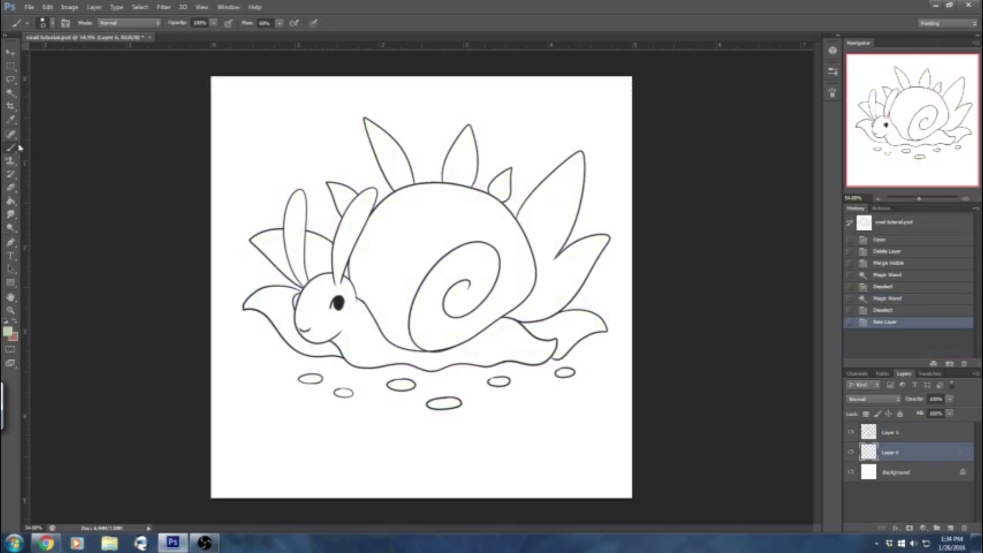
left_click(50, 22)
left_click_drag(32, 56, 40, 56)
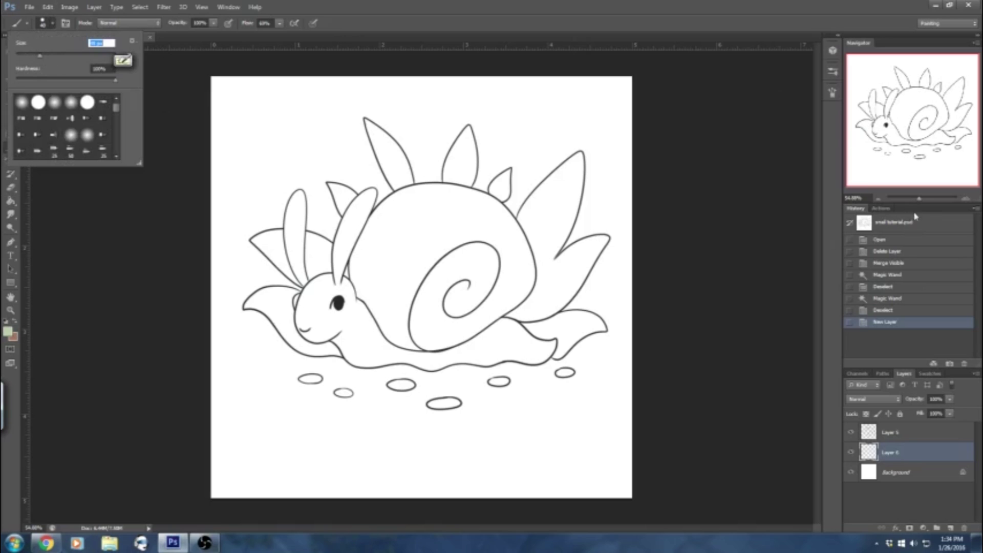
Check the position of Layer 6 beneath the line art by toggling its visibility, and leave it as the active layer.
left_click_drag(919, 200, 923, 200)
left_click_drag(926, 111, 884, 105)
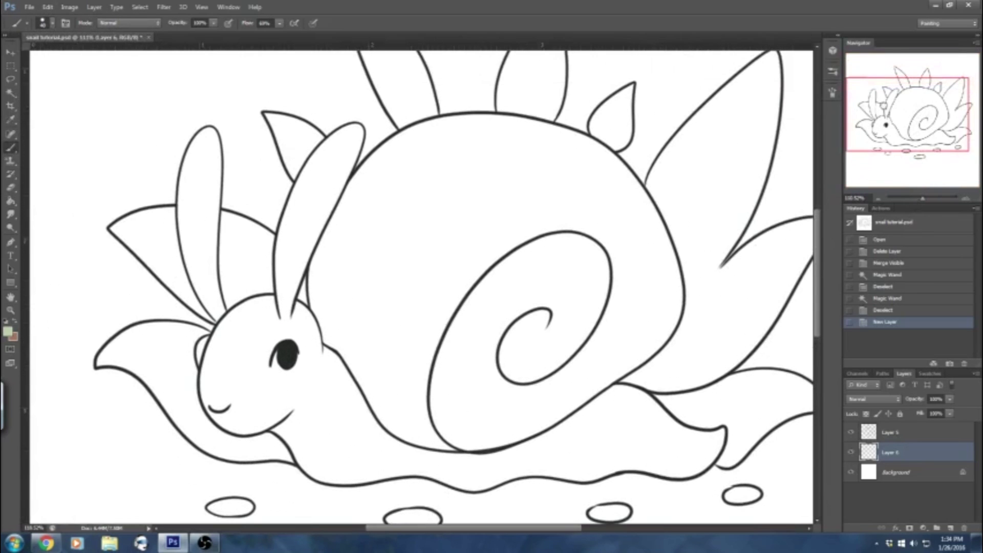
left_click(851, 453)
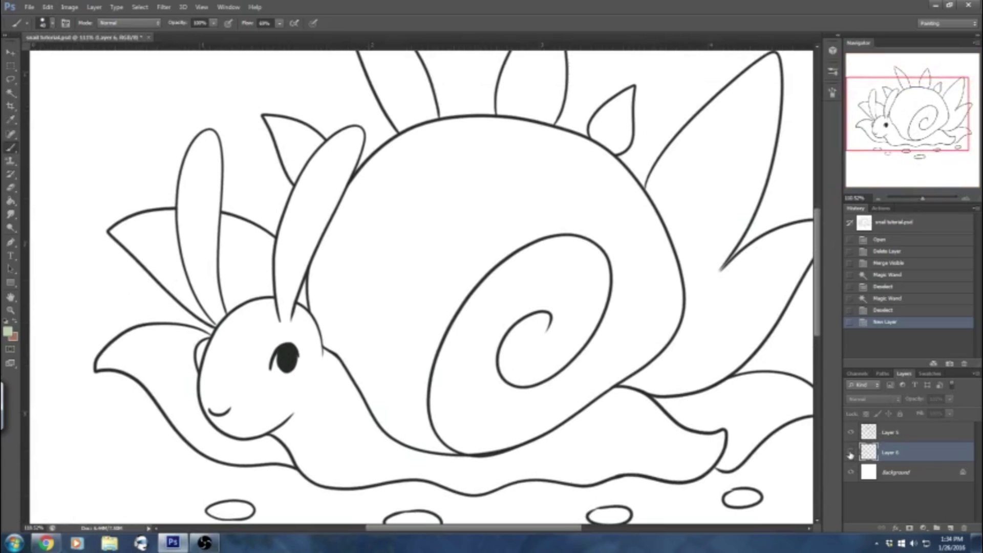
left_click(851, 453)
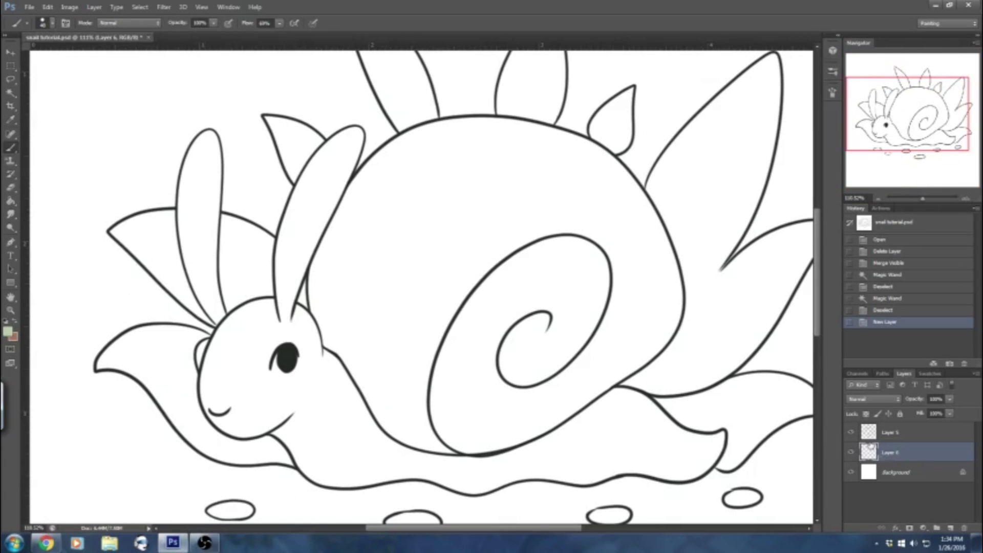
left_click(895, 474)
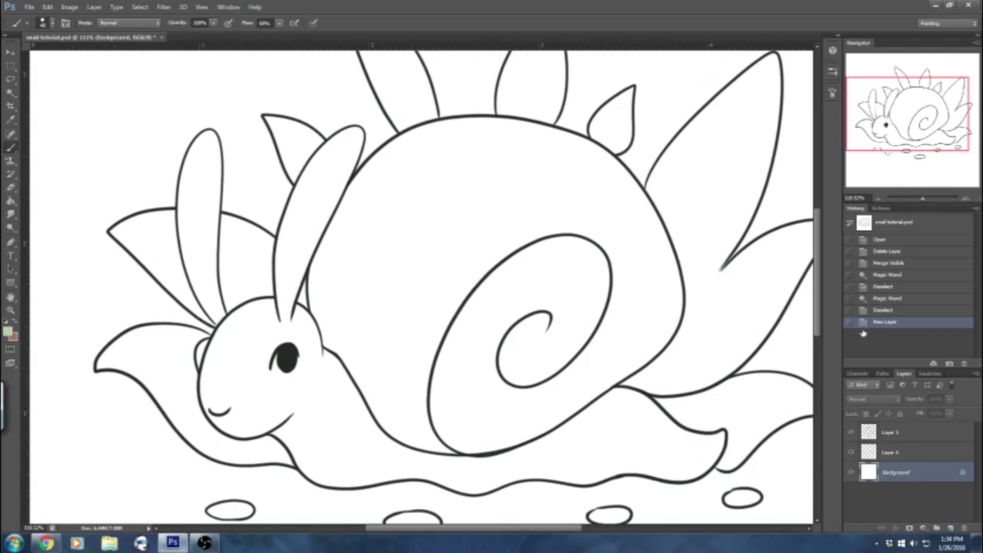
left_click(897, 453)
scroll(421, 287, "down", 2)
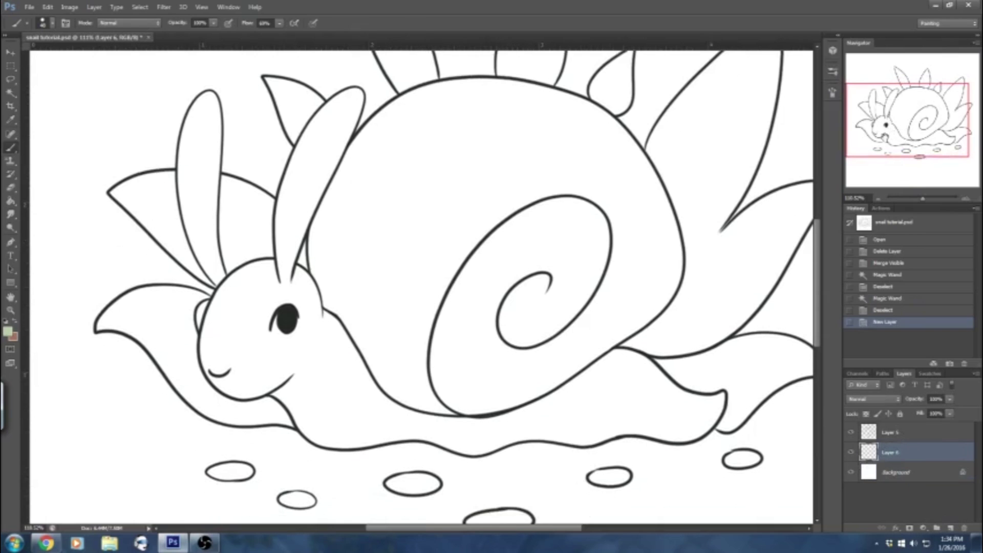
Leave the brush's Transfer option off and set its flow to 100%.
left_click(832, 93)
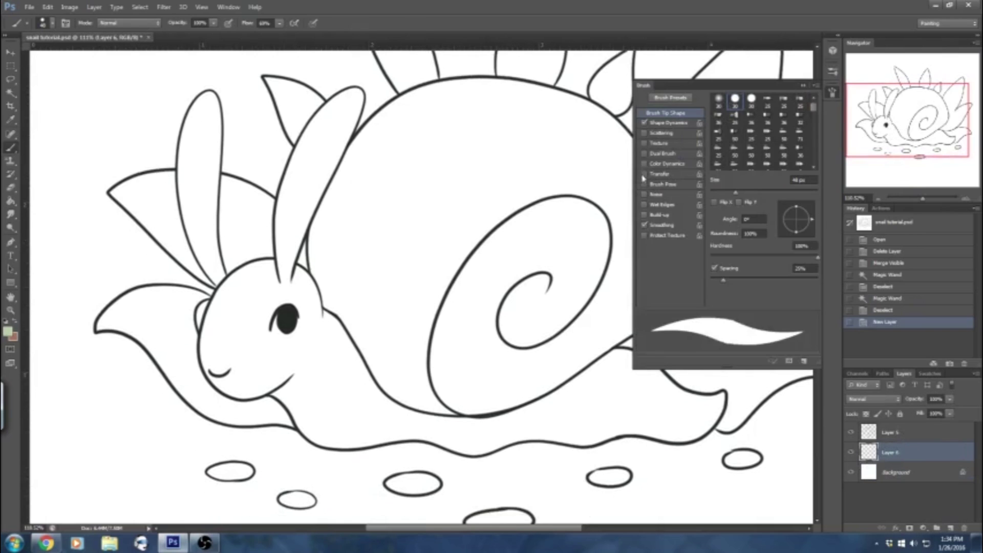
left_click(660, 175)
left_click(645, 175)
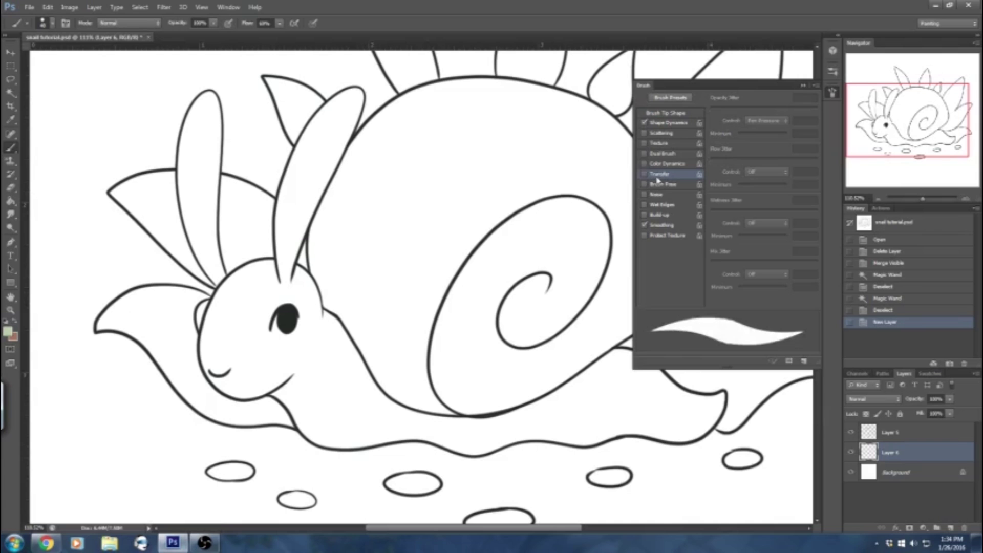
left_click(804, 85)
left_click_drag(560, 528, 498, 528)
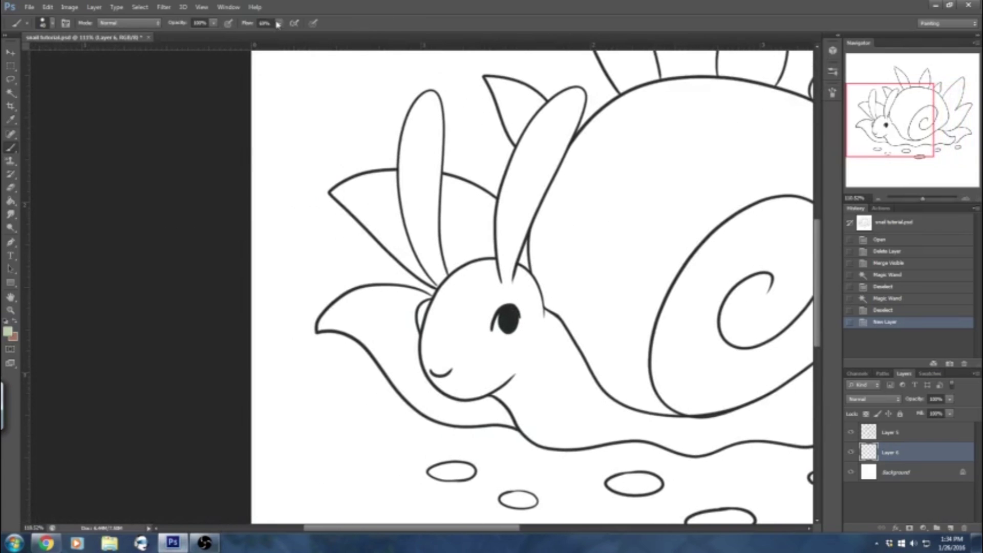
left_click_drag(280, 26, 298, 37)
left_click(280, 24)
Change the foreground colour to a darker, muted green.
left_click(7, 332)
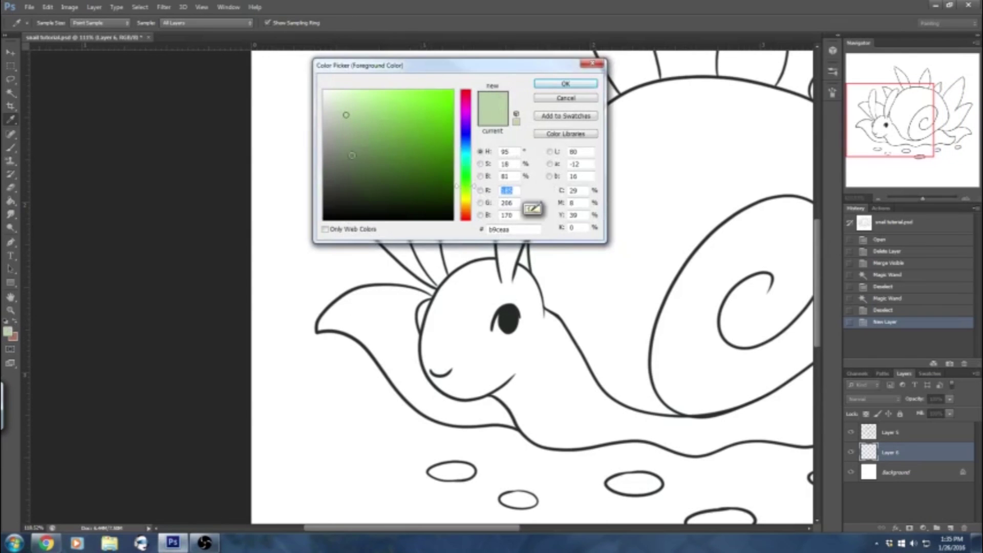
left_click(353, 164)
left_click_drag(352, 164, 353, 162)
left_click(546, 86)
Paint the snail's head on Layer 6 with the dark green, staying inside the line art.
left_click_drag(493, 529, 506, 529)
mouse_move(459, 266)
left_mouse_down()
mouse_move(484, 315)
mouse_move(465, 333)
mouse_move(441, 320)
mouse_move(440, 269)
mouse_move(425, 282)
mouse_move(438, 259)
mouse_move(384, 323)
left_mouse_up()
mouse_move(392, 287)
left_mouse_down()
mouse_move(381, 325)
mouse_move(376, 302)
mouse_move(374, 327)
mouse_move(384, 369)
mouse_move(402, 387)
mouse_move(424, 310)
mouse_move(461, 353)
mouse_move(454, 374)
mouse_move(403, 397)
left_mouse_up()
left_click_drag(392, 364, 394, 364)
Fill both eye stalks with the dark green on Layer 6 and erase any paint outside the lines.
mouse_move(529, 91)
left_mouse_down()
mouse_move(505, 132)
mouse_move(501, 104)
mouse_move(518, 86)
mouse_move(483, 128)
mouse_move(490, 115)
mouse_move(474, 160)
mouse_move(475, 126)
mouse_move(462, 162)
mouse_move(472, 179)
mouse_move(503, 134)
mouse_move(471, 199)
mouse_move(485, 133)
mouse_move(459, 246)
mouse_move(452, 205)
mouse_move(447, 243)
left_mouse_up()
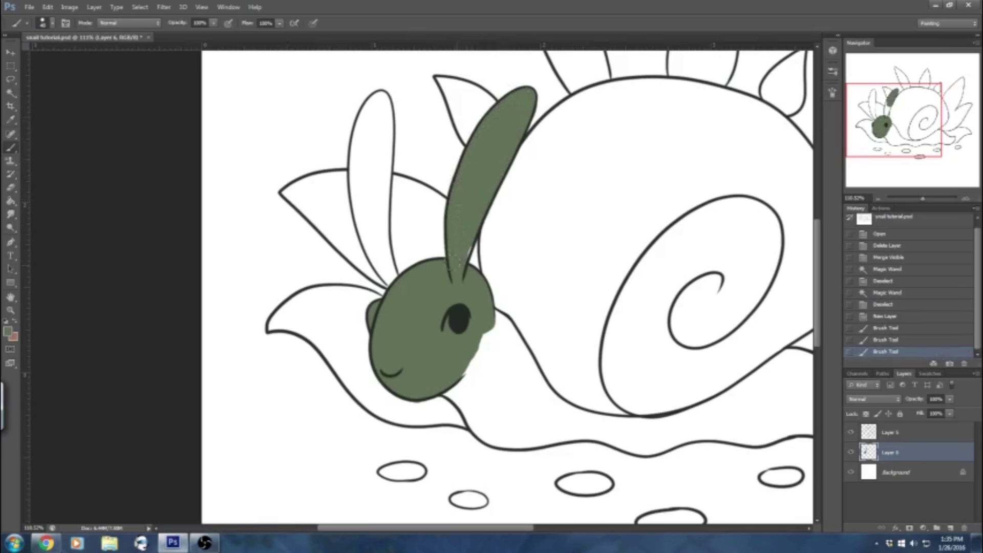
mouse_move(379, 95)
left_mouse_down()
mouse_move(380, 146)
mouse_move(363, 148)
mouse_move(371, 94)
mouse_move(362, 155)
mouse_move(374, 191)
mouse_move(360, 159)
mouse_move(352, 194)
left_mouse_up()
mouse_move(366, 231)
left_mouse_down()
mouse_move(382, 269)
mouse_move(389, 240)
mouse_move(386, 284)
mouse_move(374, 281)
left_mouse_up()
left_click(10, 187)
left_click(10, 149)
Paint the snail's neck down to the front of the body in dark green on Layer 6, erasing spills outside the lines.
mouse_move(496, 312)
left_mouse_down()
mouse_move(533, 387)
mouse_move(465, 380)
left_mouse_up()
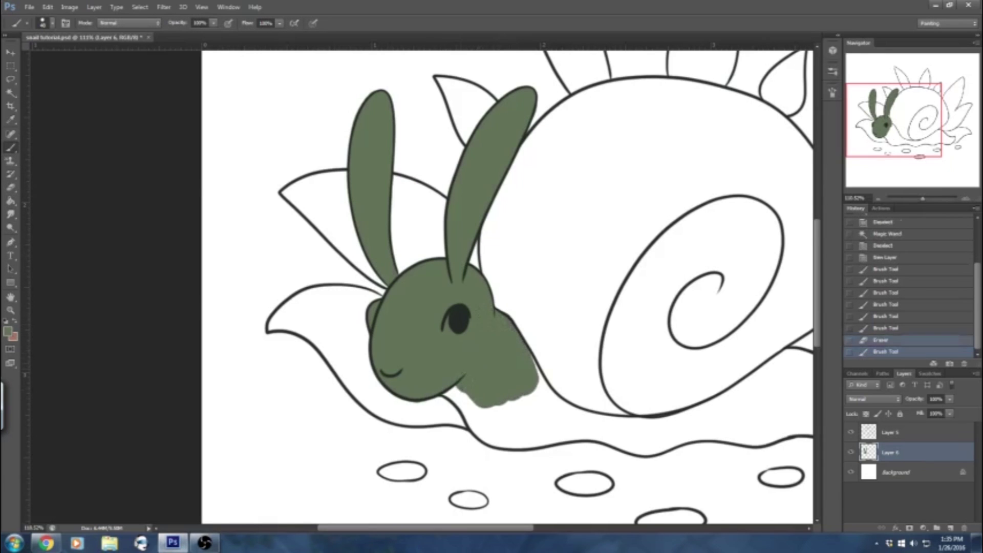
left_click_drag(522, 369, 351, 317)
mouse_move(279, 320)
left_mouse_down()
mouse_move(260, 334)
mouse_move(227, 311)
mouse_move(249, 355)
left_mouse_up()
left_click(11, 187)
mouse_move(296, 319)
left_mouse_down()
mouse_move(308, 364)
mouse_move(291, 342)
mouse_move(309, 373)
mouse_move(331, 380)
mouse_move(309, 331)
mouse_move(342, 303)
left_mouse_up()
left_click_drag(379, 339, 389, 358)
key("e")
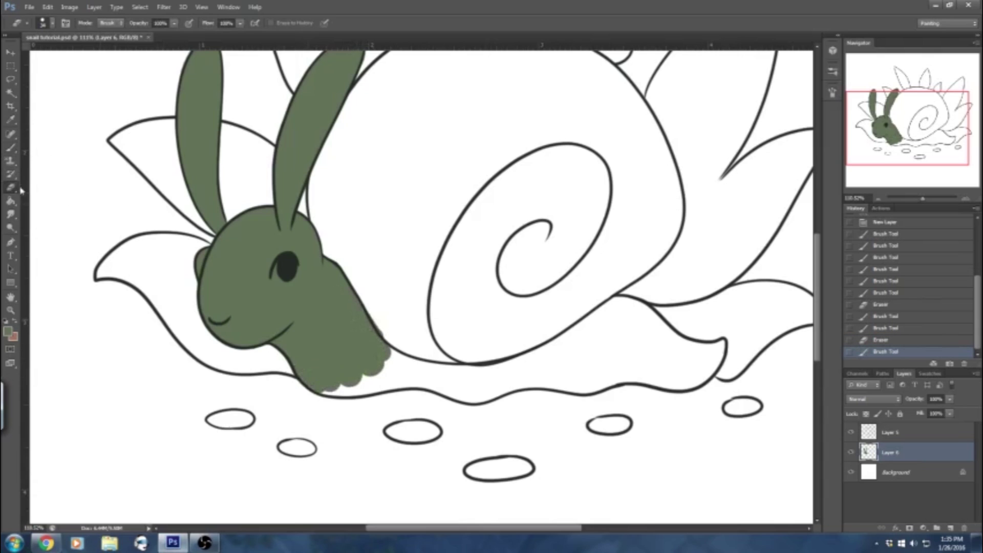
left_click(382, 324)
Fill the rest of the snail's body beneath the shell through to the tail tip with the dark green.
key("b")
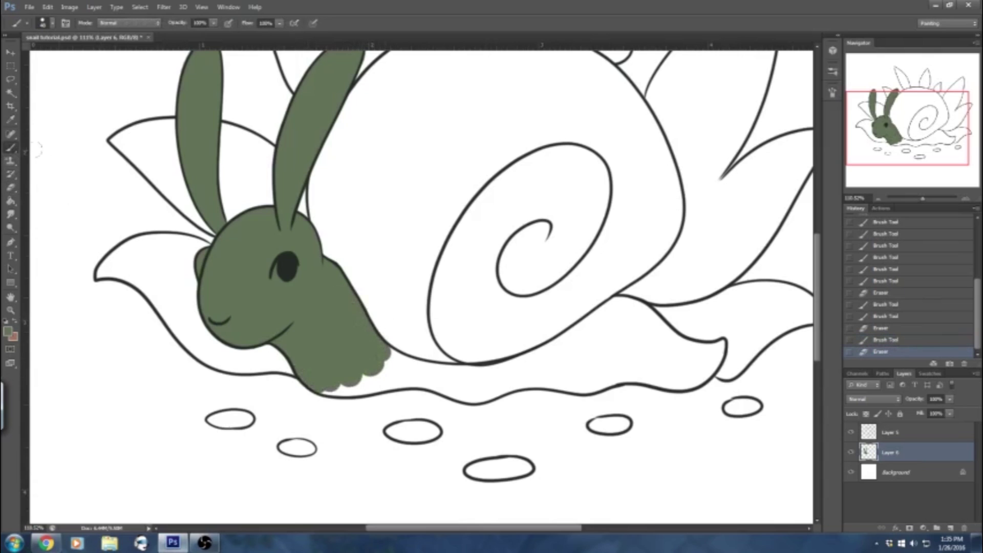
mouse_move(373, 349)
left_mouse_down()
mouse_move(418, 375)
mouse_move(362, 390)
mouse_move(346, 381)
left_mouse_up()
mouse_move(413, 364)
left_mouse_down()
mouse_move(464, 377)
mouse_move(436, 375)
mouse_move(461, 399)
mouse_move(527, 372)
mouse_move(470, 374)
left_mouse_up()
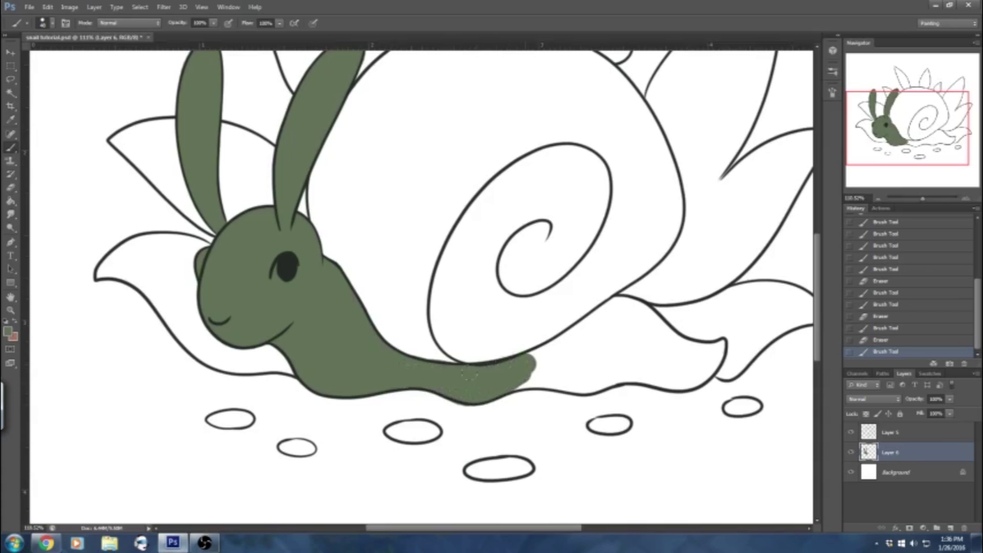
mouse_move(614, 308)
left_mouse_down()
mouse_move(692, 351)
mouse_move(707, 353)
mouse_move(715, 335)
mouse_move(708, 363)
mouse_move(683, 377)
mouse_move(625, 364)
mouse_move(579, 381)
mouse_move(500, 379)
mouse_move(543, 353)
mouse_move(508, 354)
mouse_move(576, 320)
mouse_move(550, 354)
mouse_move(571, 338)
mouse_move(589, 345)
mouse_move(620, 320)
mouse_move(653, 353)
mouse_move(579, 369)
left_mouse_up()
left_click_drag(605, 348, 640, 333)
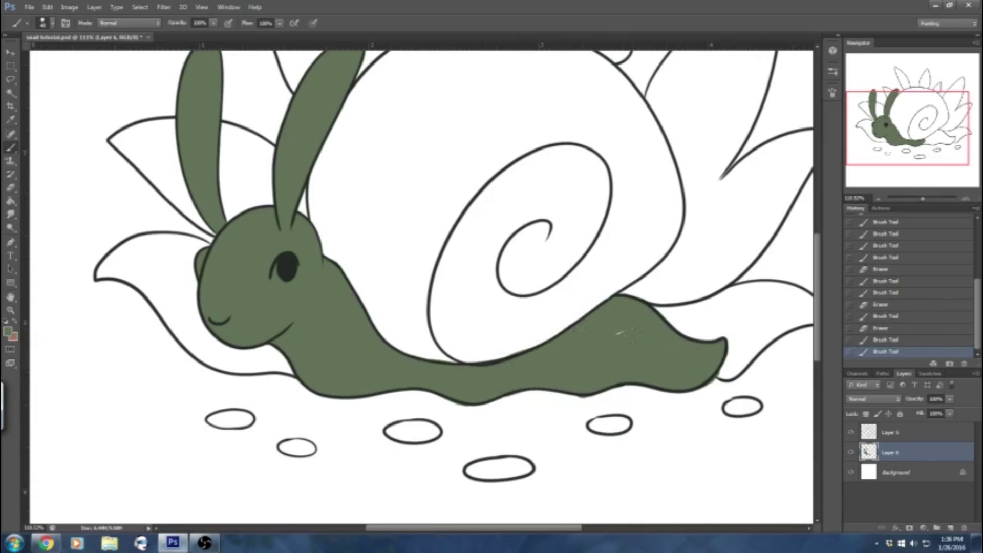
Erase green paint spilling past the body's lower outline and touch up the body fill with the brush.
left_click(10, 187)
left_click_drag(526, 396, 537, 394)
left_click(866, 342)
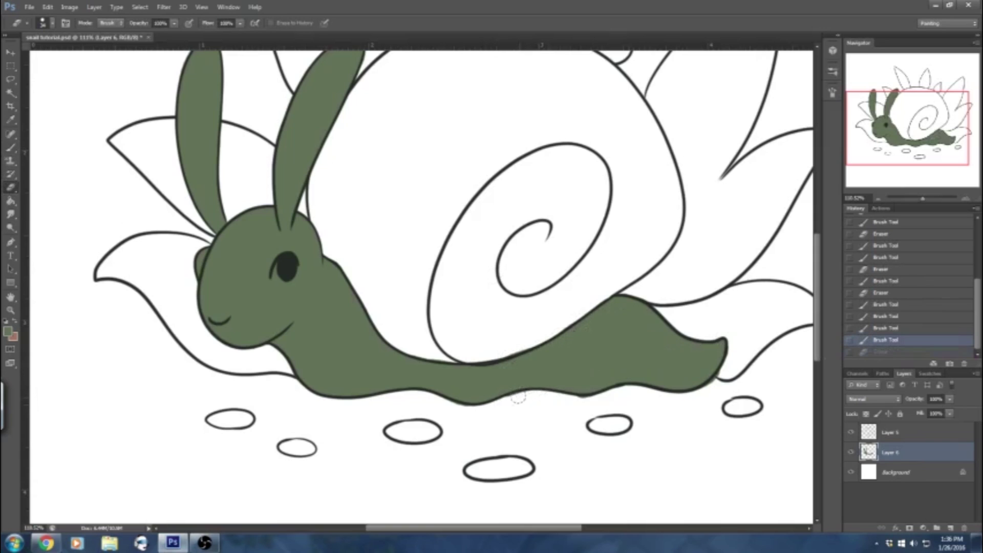
left_click_drag(532, 399, 586, 401)
left_click_drag(439, 406, 468, 410)
key("b")
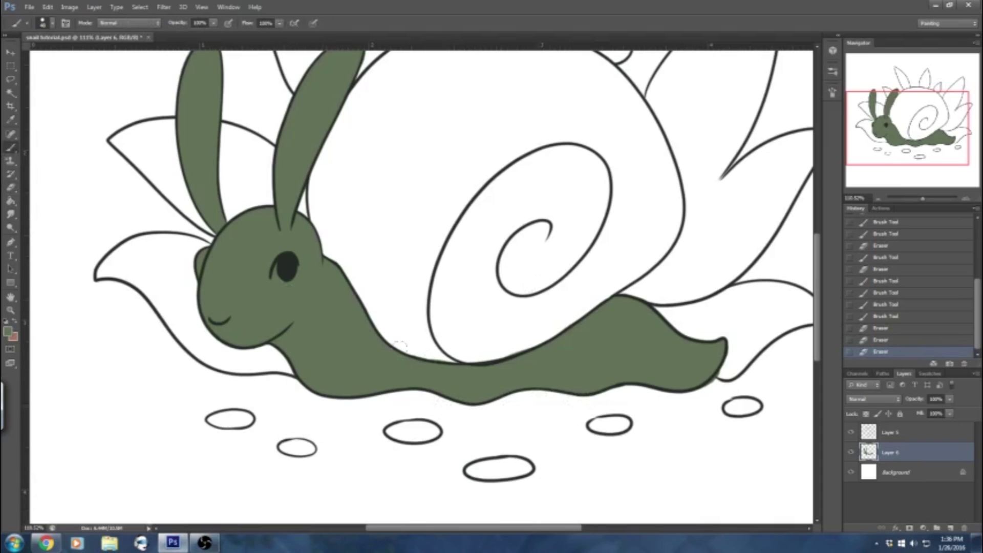
left_click_drag(401, 373, 294, 329)
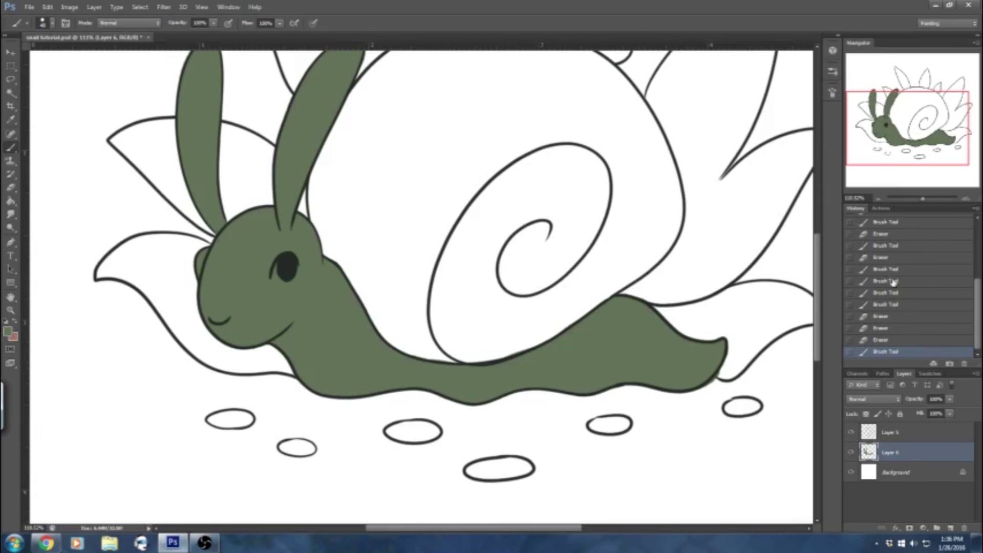
Step back to several earlier brush and eraser states in the history and return to the latest one.
left_click(881, 208)
left_click(855, 208)
scroll(900, 259, "up", 2)
left_click(889, 239)
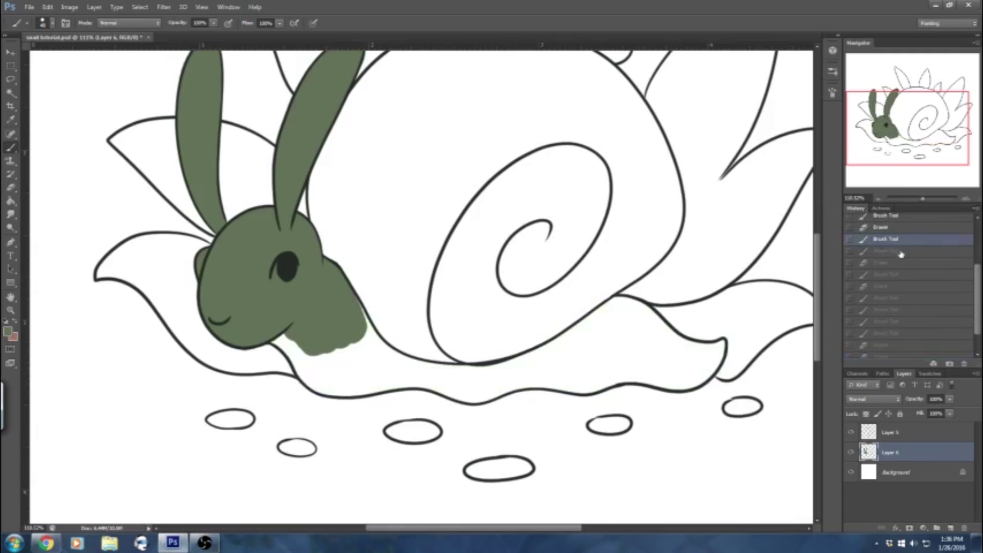
scroll(978, 286, "down", 3)
left_click(921, 353)
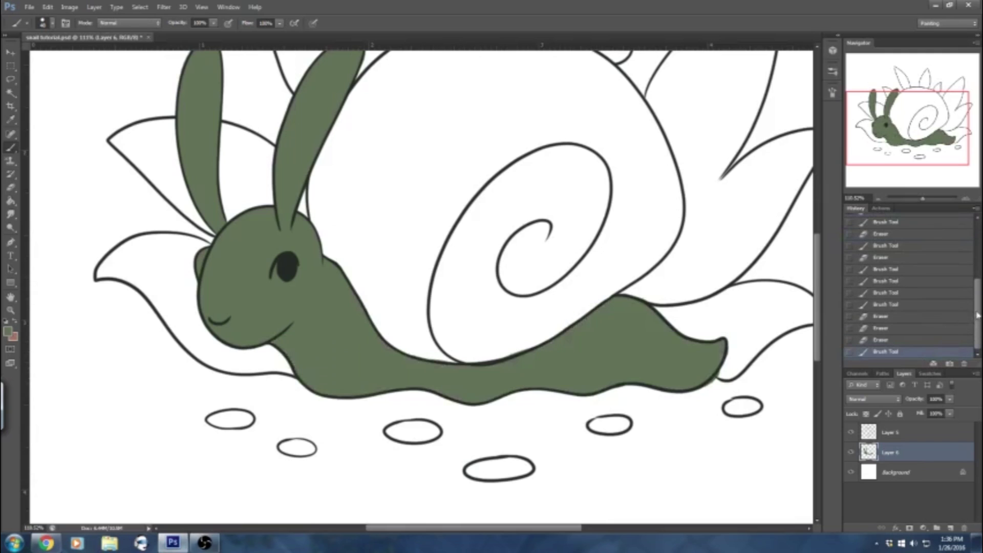
scroll(978, 315, "up", 2)
left_click(909, 293)
left_click_drag(978, 286, 978, 316)
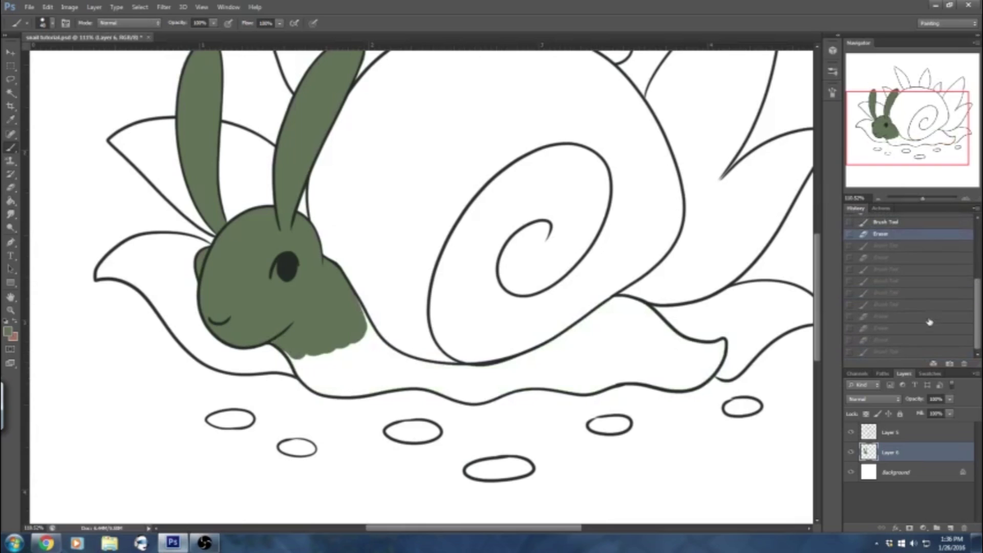
left_click(930, 319)
left_click(905, 282)
left_click(901, 316)
left_click(895, 352)
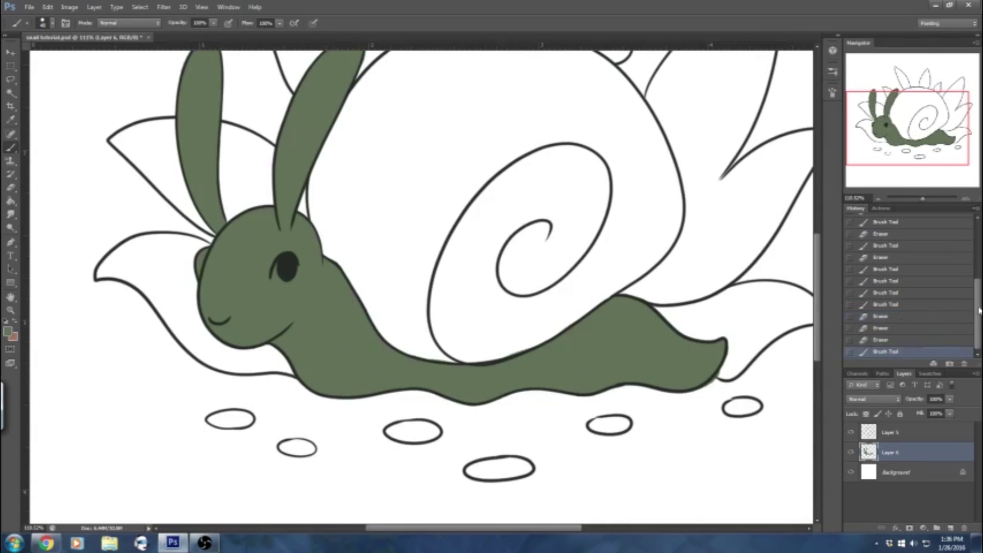
Erase the stray green paint outside the tail's outline on Layer 6.
key("e")
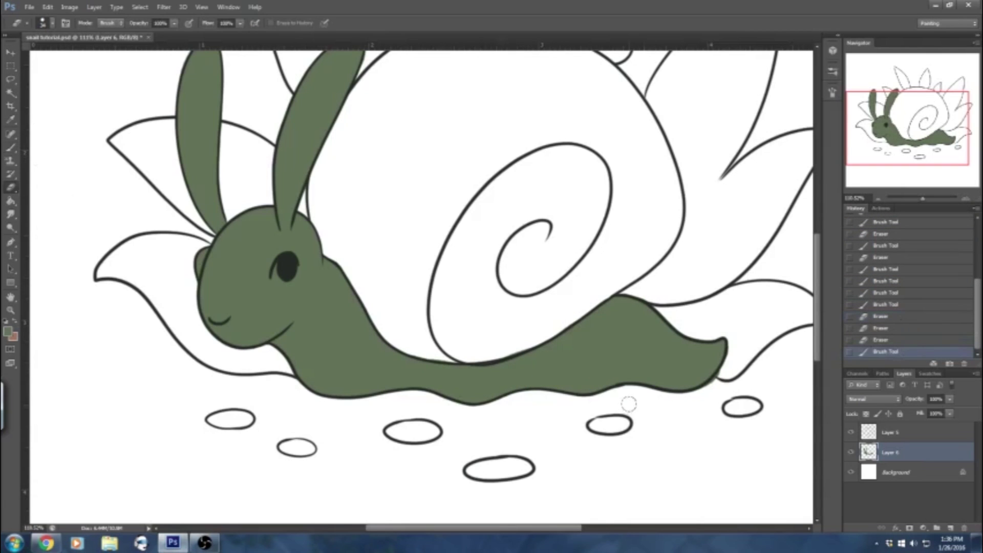
mouse_move(715, 379)
left_mouse_down()
mouse_move(699, 335)
mouse_move(662, 299)
mouse_move(690, 323)
mouse_move(722, 328)
mouse_move(732, 364)
mouse_move(717, 385)
left_mouse_up()
left_click_drag(901, 124, 903, 113)
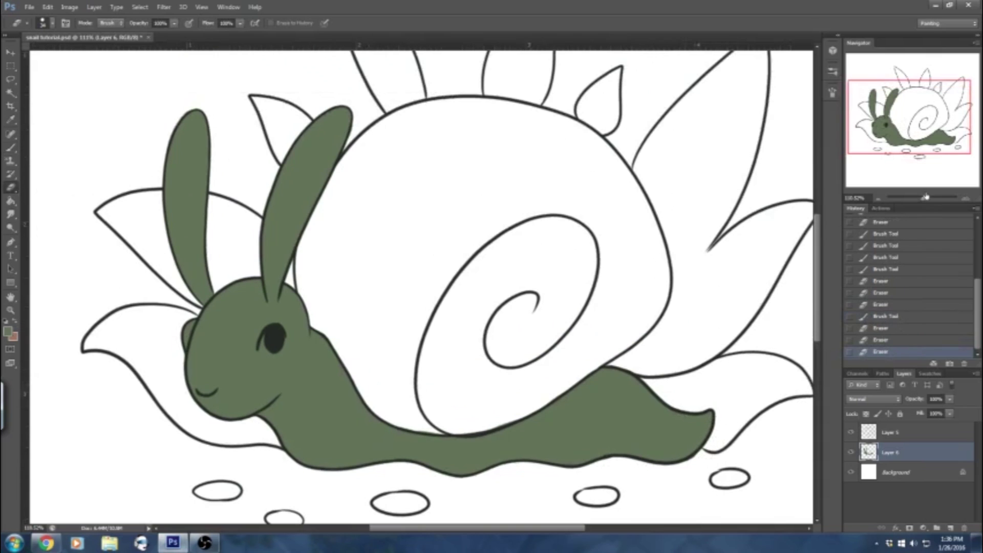
Create a new layer directly above Layer 6 and change the foreground colour to a dark reddish brown.
left_click_drag(923, 199, 921, 200)
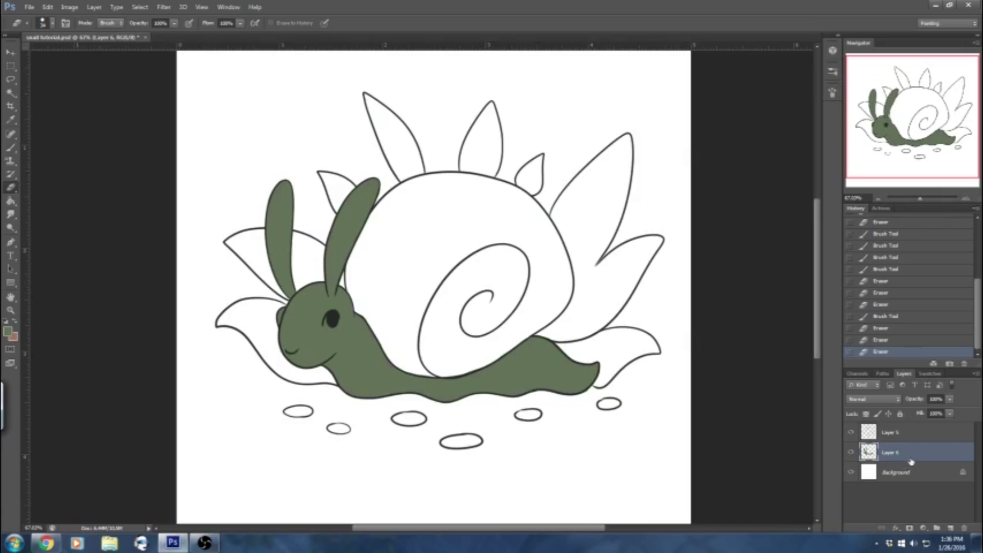
left_click(951, 528)
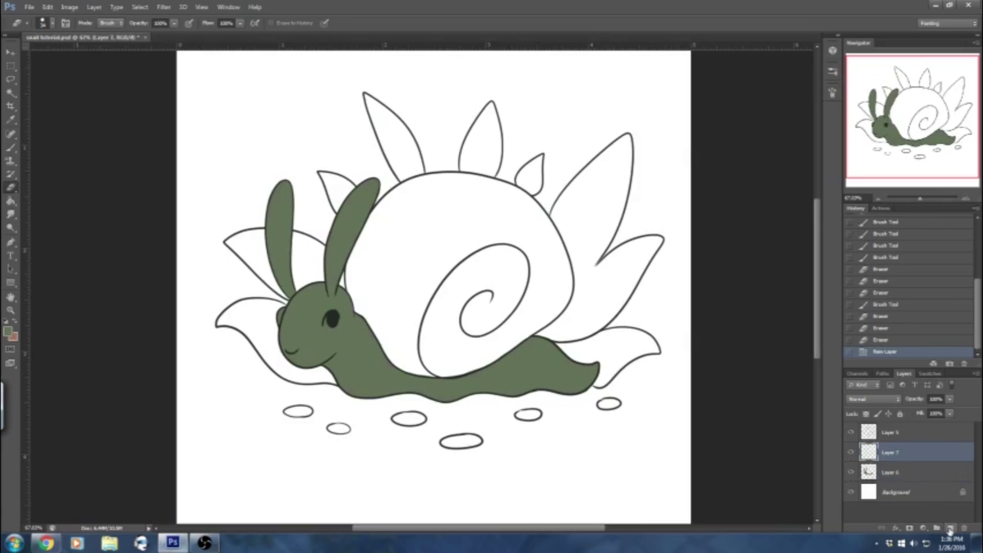
left_click(9, 150)
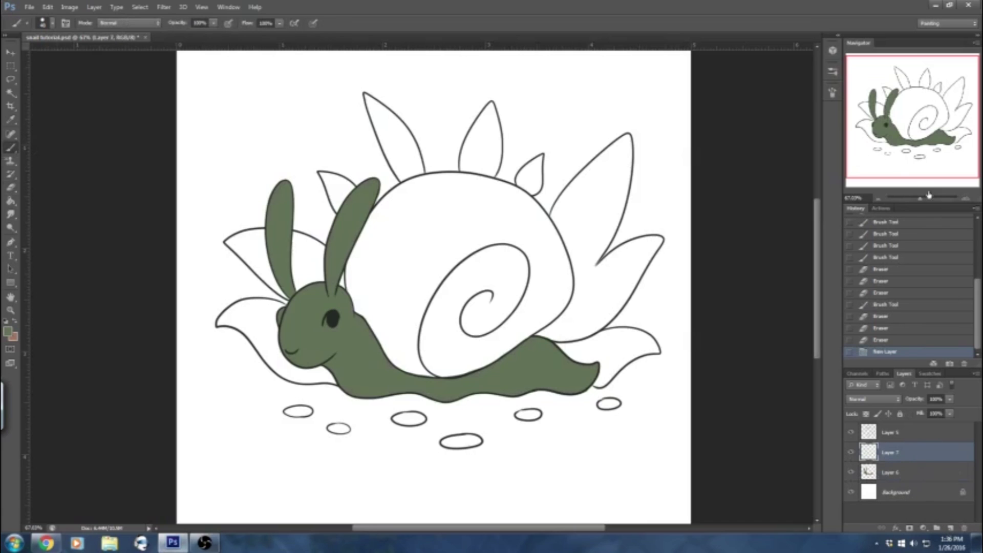
left_click_drag(921, 199, 923, 199)
left_click_drag(889, 95, 894, 96)
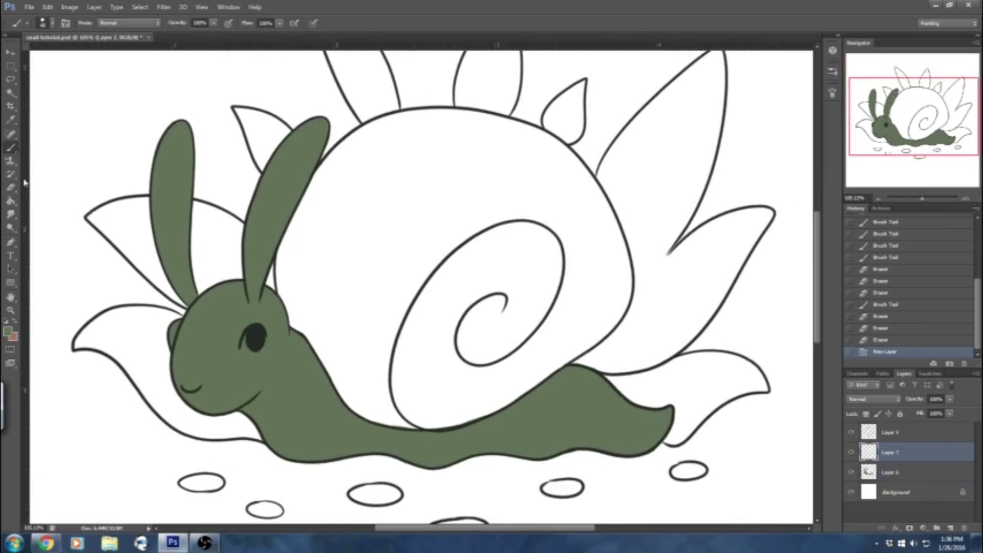
left_click(12, 335)
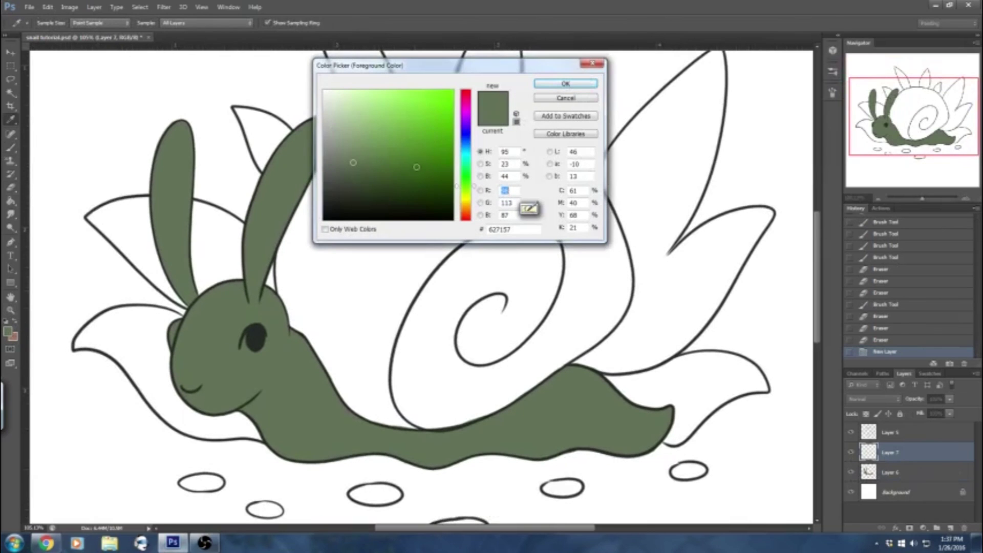
left_click_drag(464, 208, 465, 214)
left_click_drag(409, 160, 411, 154)
left_click(555, 84)
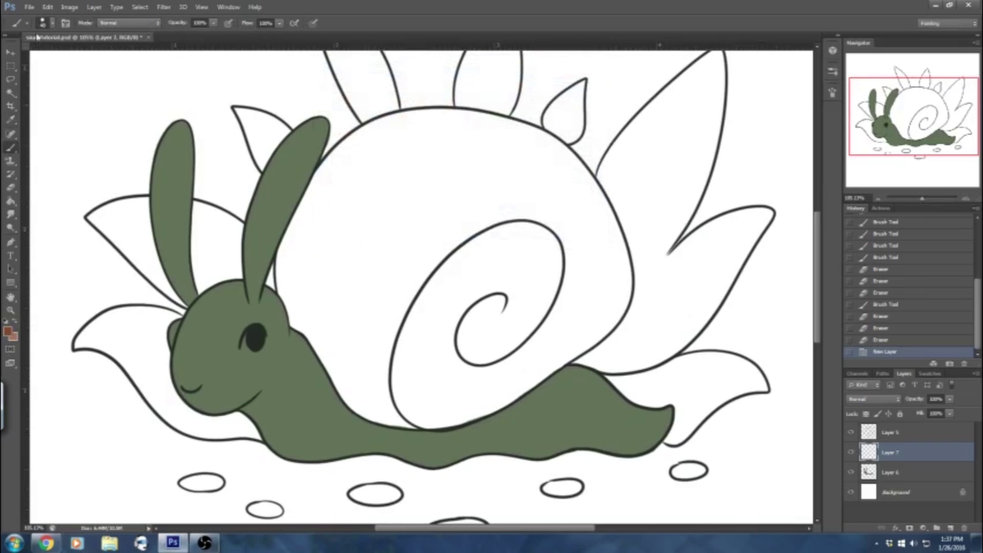
Enlarge the brush and fill the whole shell with the reddish brown on Layer 7.
left_click(51, 23)
left_click(470, 146)
mouse_move(473, 126)
left_mouse_down()
mouse_move(464, 128)
mouse_move(469, 115)
mouse_move(543, 153)
mouse_move(569, 185)
mouse_move(507, 220)
mouse_move(405, 241)
mouse_move(353, 307)
mouse_move(302, 302)
mouse_move(295, 317)
mouse_move(366, 405)
mouse_move(408, 389)
mouse_move(410, 364)
left_mouse_up()
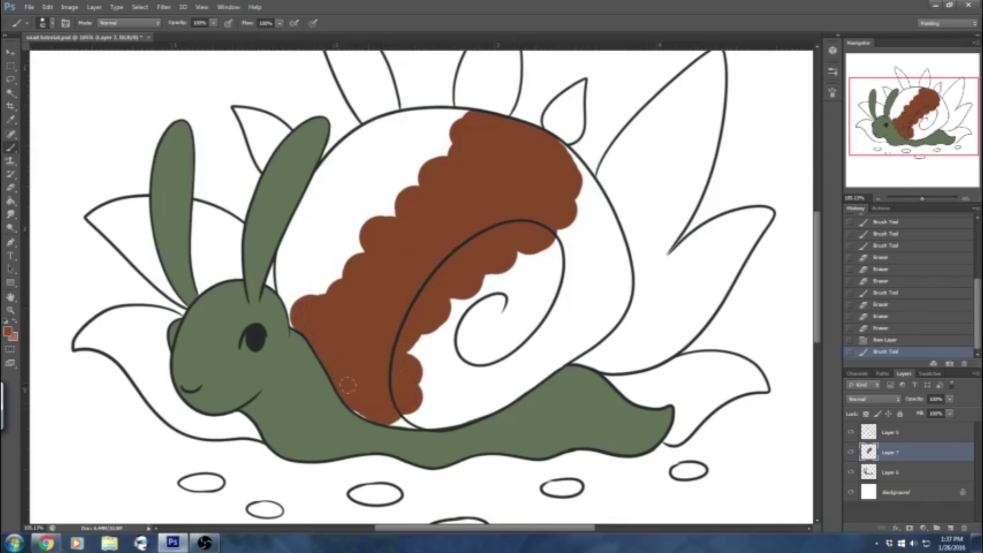
mouse_move(373, 395)
left_mouse_down()
mouse_move(445, 409)
mouse_move(430, 371)
mouse_move(456, 302)
mouse_move(494, 239)
mouse_move(518, 264)
left_mouse_up()
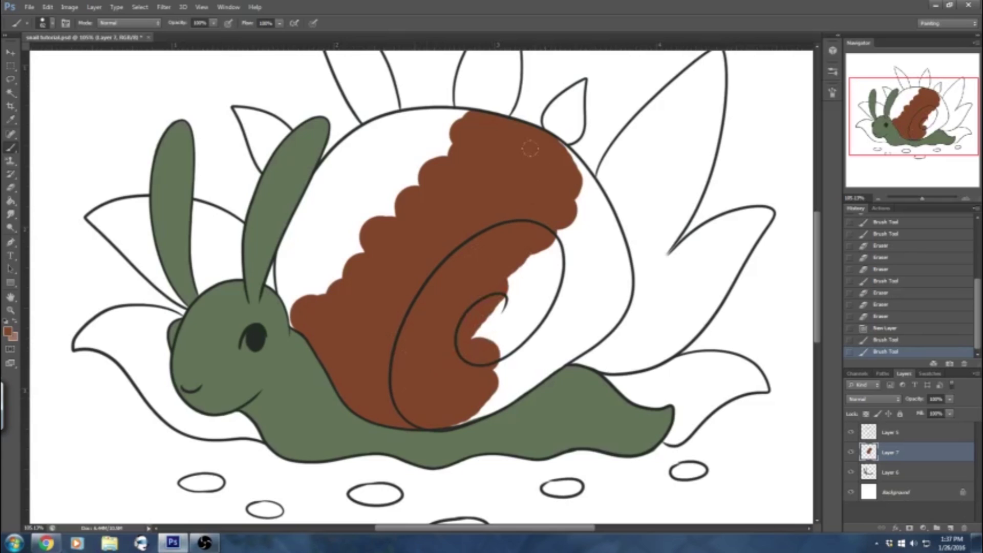
mouse_move(535, 135)
left_mouse_down()
mouse_move(568, 172)
mouse_move(553, 153)
mouse_move(597, 241)
mouse_move(585, 209)
mouse_move(602, 307)
mouse_move(601, 240)
mouse_move(600, 291)
mouse_move(572, 314)
mouse_move(572, 217)
mouse_move(537, 218)
mouse_move(455, 344)
mouse_move(499, 332)
mouse_move(554, 273)
mouse_move(513, 345)
mouse_move(557, 309)
mouse_move(570, 318)
mouse_move(443, 394)
left_mouse_up()
mouse_move(310, 245)
left_mouse_down()
mouse_move(288, 323)
mouse_move(282, 279)
mouse_move(303, 207)
mouse_move(293, 253)
left_mouse_up()
mouse_move(327, 182)
left_mouse_down()
mouse_move(377, 137)
mouse_move(435, 120)
mouse_move(425, 106)
mouse_move(459, 113)
mouse_move(427, 105)
mouse_move(379, 131)
mouse_move(343, 136)
mouse_move(348, 127)
mouse_move(338, 139)
mouse_move(436, 136)
mouse_move(336, 176)
mouse_move(352, 163)
mouse_move(318, 268)
mouse_move(417, 184)
left_mouse_up()
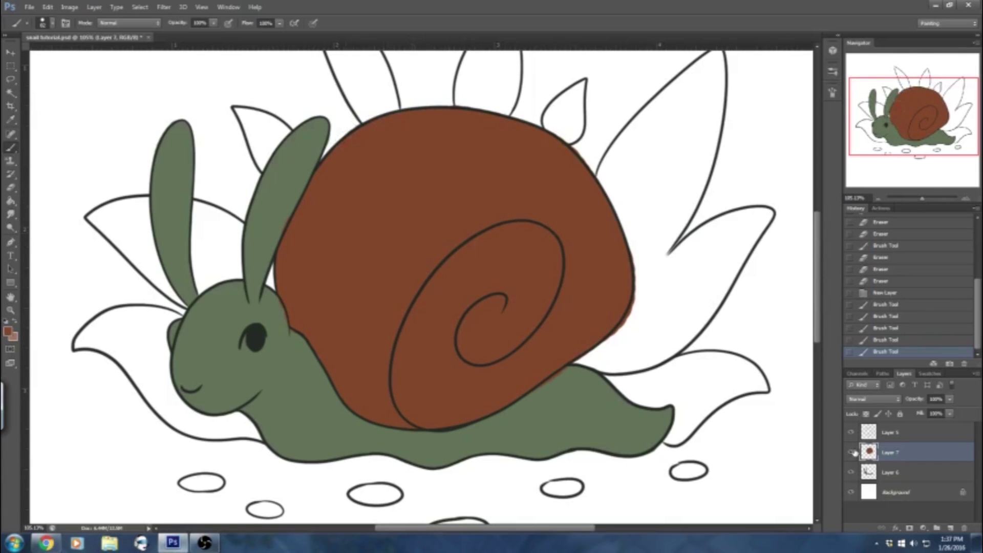
Brush a brown patch over the snail's face on Layer 7 and toggle Layers 6 and 7 off and on to compare them.
left_click(852, 453)
left_click(853, 453)
left_click(851, 472)
left_click(853, 473)
mouse_move(281, 307)
left_mouse_down()
mouse_move(282, 328)
mouse_move(246, 318)
mouse_move(211, 354)
left_mouse_up()
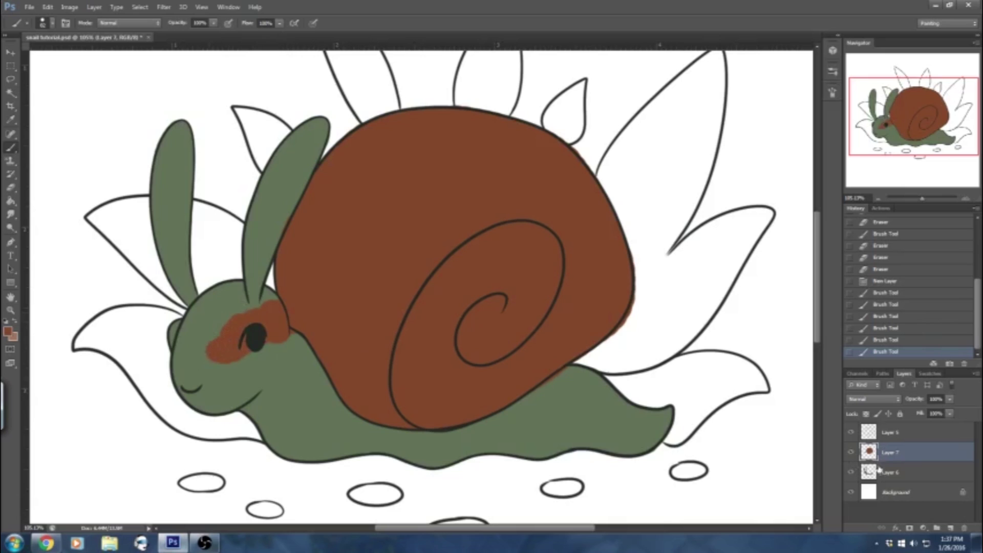
left_click(851, 473)
left_click(852, 473)
left_click(851, 453)
left_click(852, 453)
Erase the brown patch around the snail's eye on Layer 7 and brush brown across the face again.
left_click(10, 187)
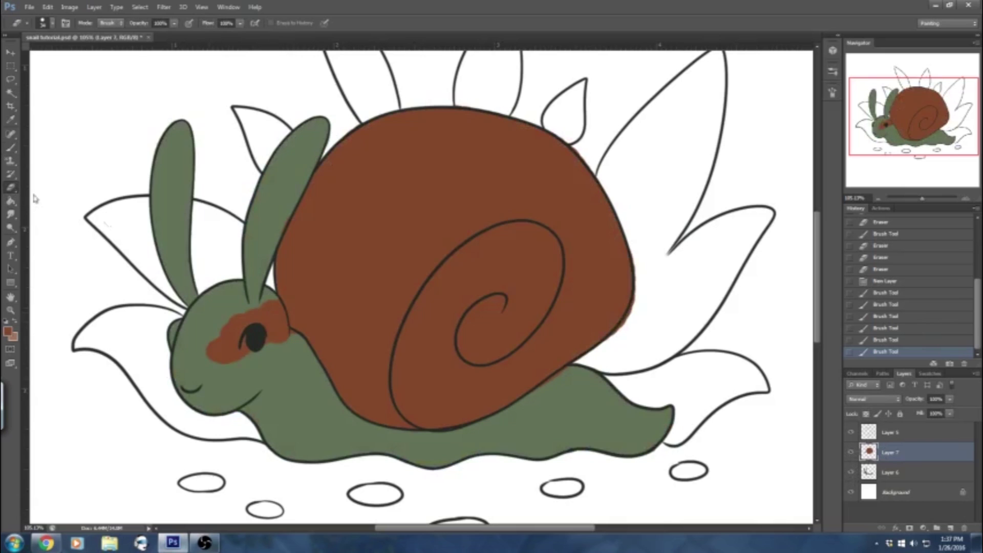
mouse_move(263, 298)
left_mouse_down()
mouse_move(290, 337)
mouse_move(270, 315)
mouse_move(253, 356)
mouse_move(218, 362)
left_mouse_up()
mouse_move(259, 306)
left_mouse_down()
mouse_move(244, 351)
mouse_move(201, 364)
mouse_move(235, 365)
left_mouse_up()
left_click(10, 148)
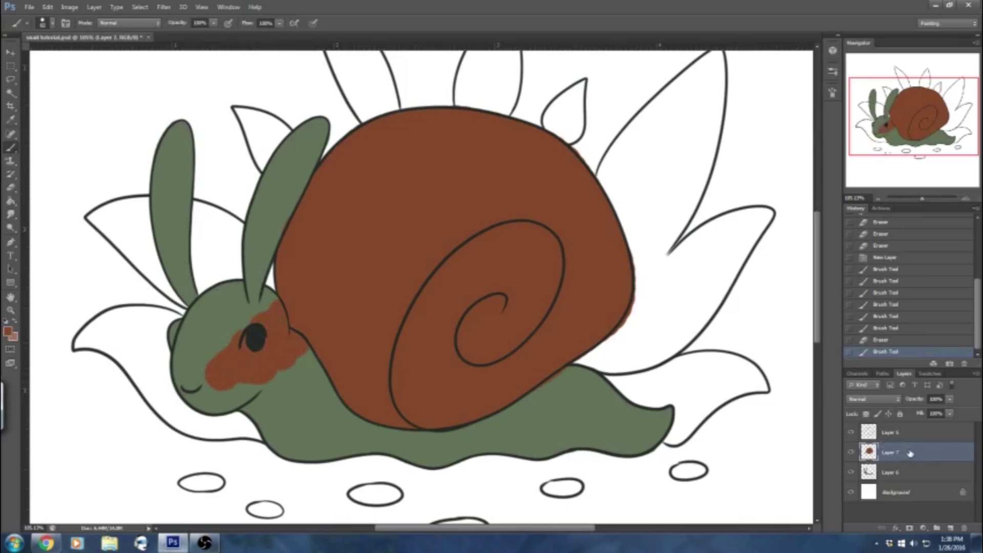
Move Layer 7 below Layer 6 and clean up the shell's edge, erasing spilled brown and touching up the fill near the eye stalk.
left_click_drag(897, 454, 891, 480)
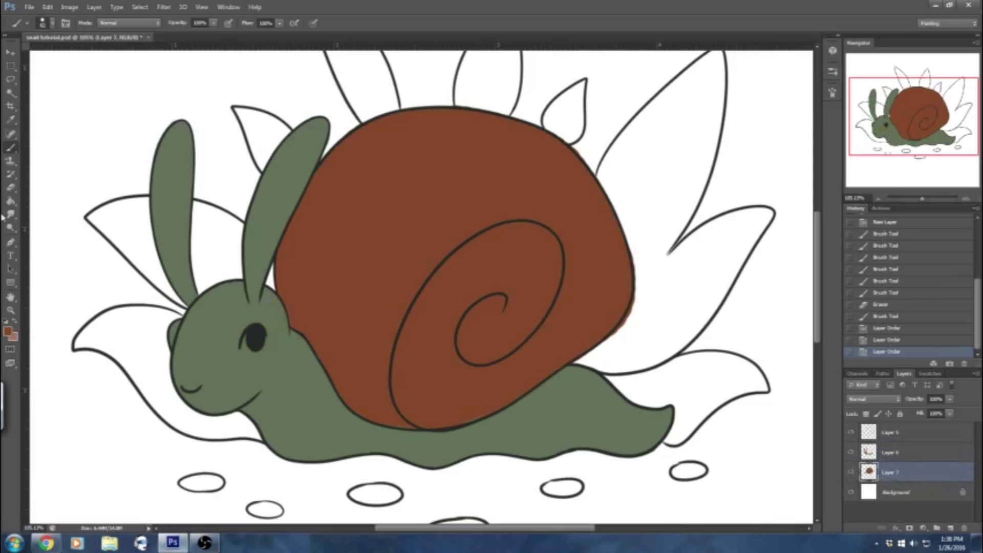
left_click(10, 187)
left_click_drag(637, 305, 607, 348)
mouse_move(636, 247)
left_mouse_down()
mouse_move(640, 269)
mouse_move(634, 235)
left_mouse_up()
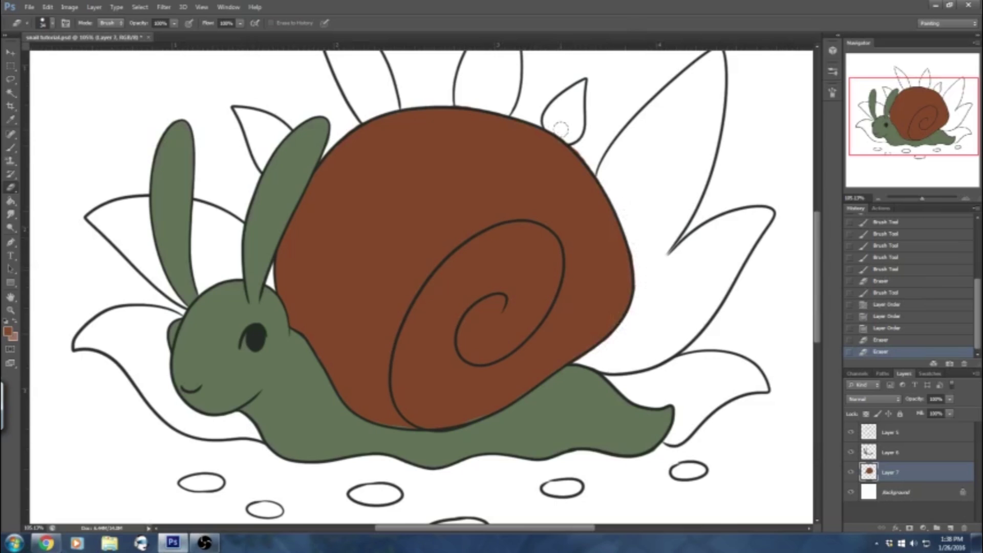
mouse_move(567, 136)
left_mouse_down()
mouse_move(573, 142)
mouse_move(555, 129)
left_mouse_up()
left_click_drag(463, 100, 465, 101)
left_click_drag(333, 118, 354, 122)
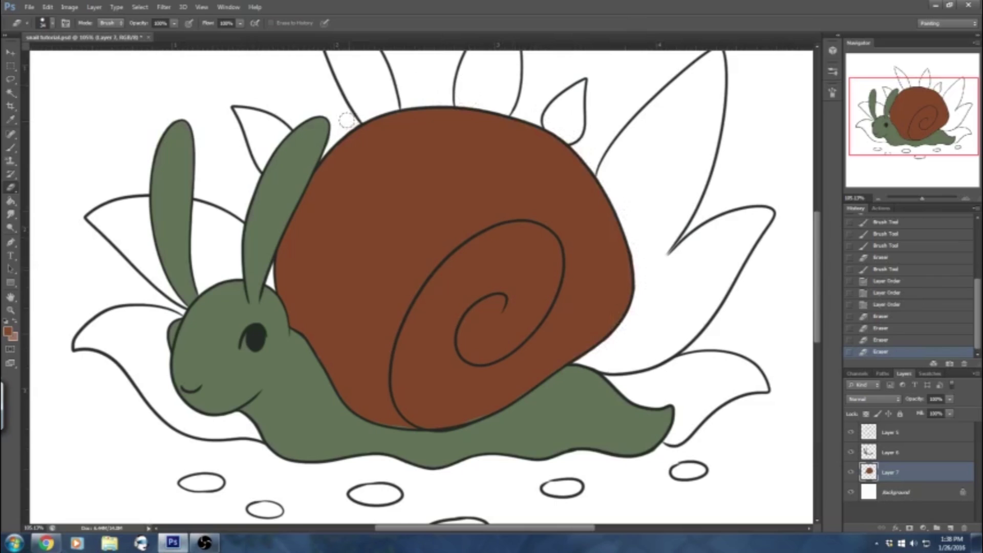
left_click(10, 148)
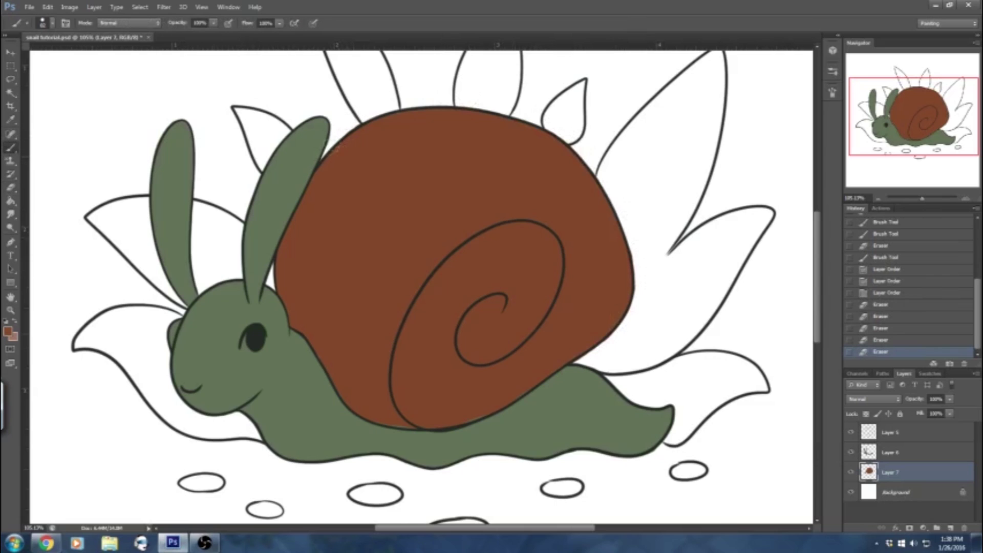
left_click(339, 146)
Erase the green on Layer 6 that overlaps the shell's lower edge, and make Layer 7 the active layer.
left_click(10, 188)
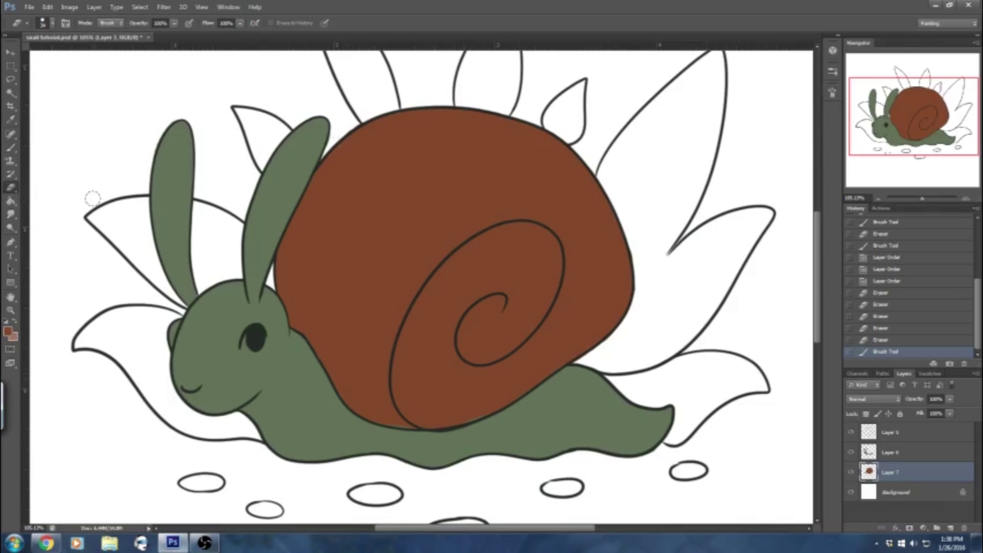
left_click(881, 454)
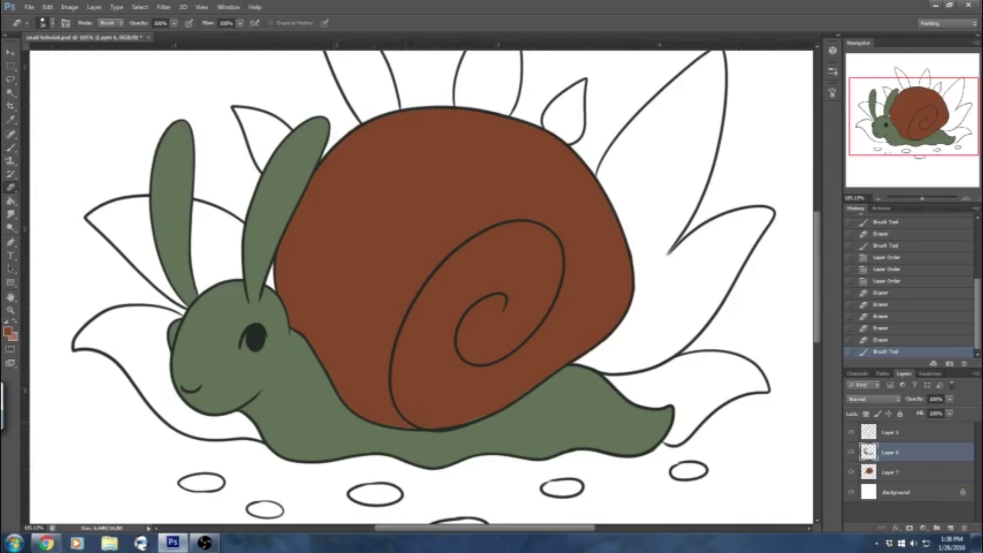
left_click_drag(525, 379, 416, 418)
left_click(409, 420)
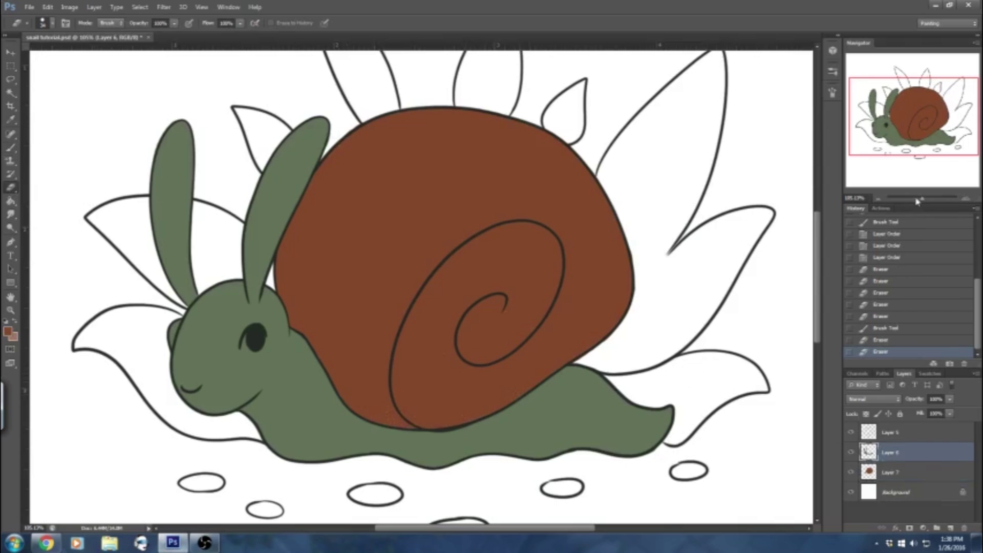
left_click_drag(918, 199, 921, 199)
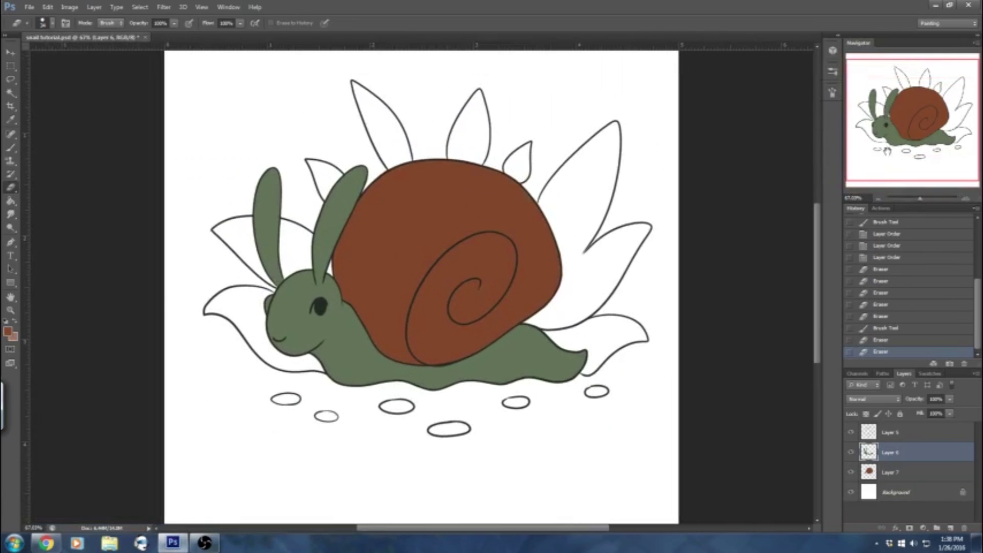
left_click(896, 473)
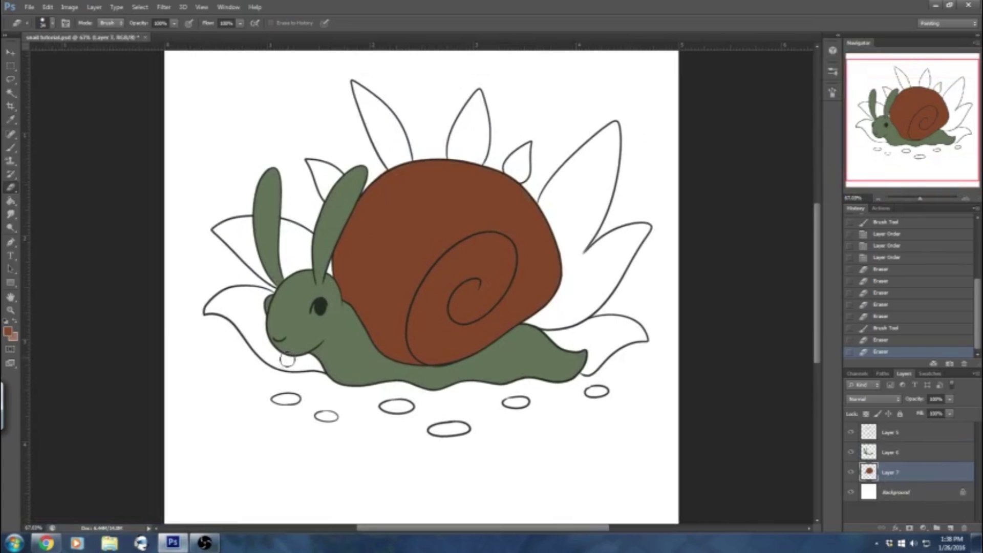
Add a new layer directly above the Background and switch to the Brush tool.
left_click(896, 499)
left_click(950, 528)
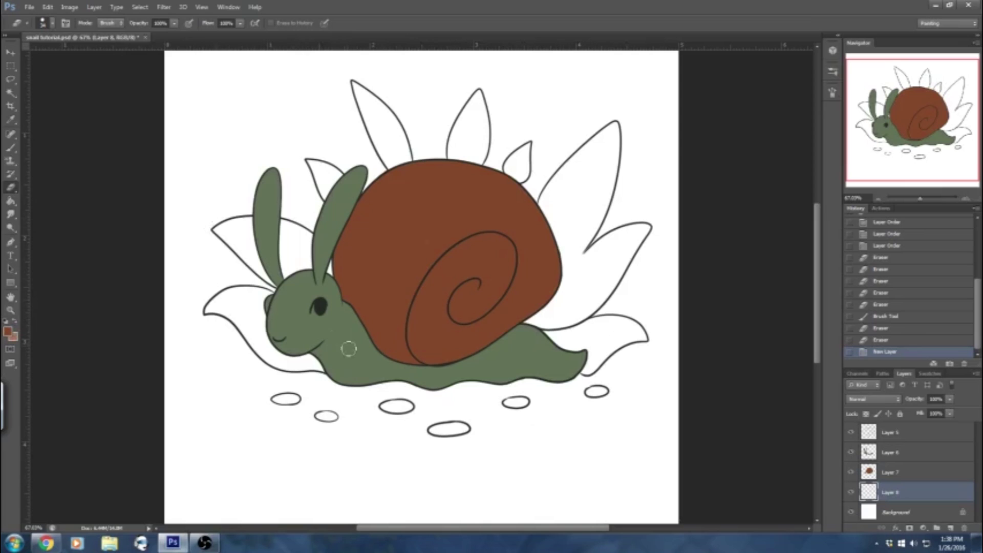
key("alt")
left_click(11, 148)
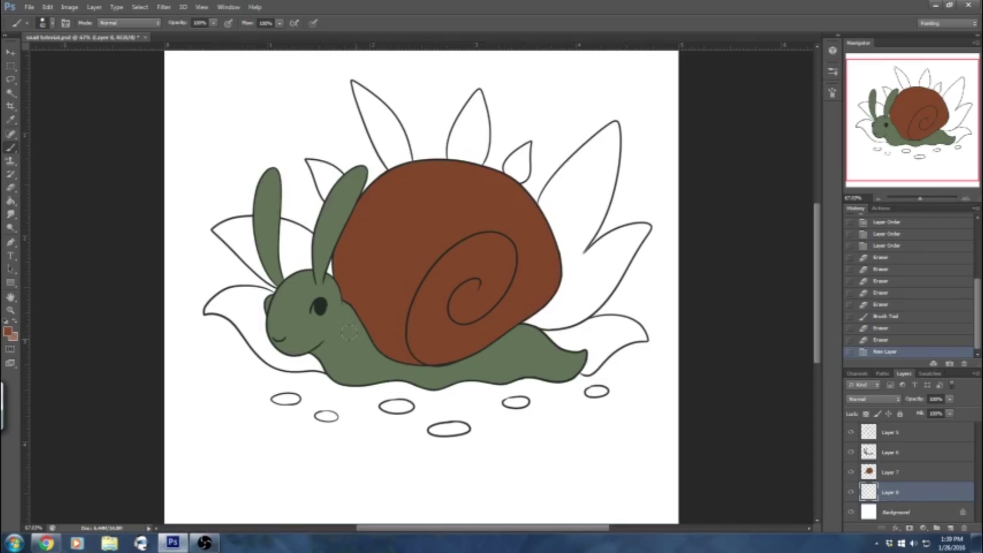
Sample the snail's body green and set the foreground colour to the lighter green #a4b498.
left_click(11, 120)
left_click(11, 148)
left_click(354, 318, "alt")
left_click_drag(323, 351, 239, 398)
left_click(871, 341)
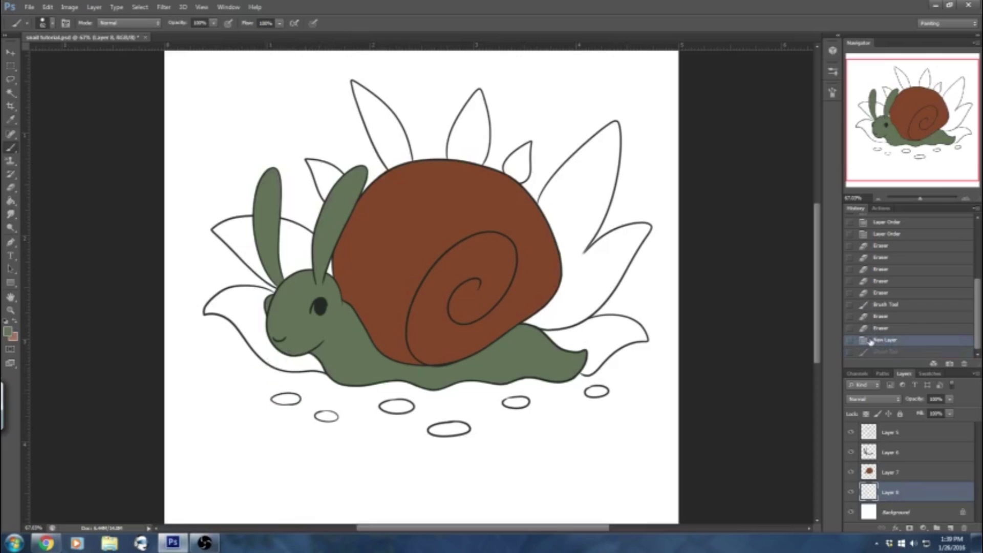
left_click(8, 332)
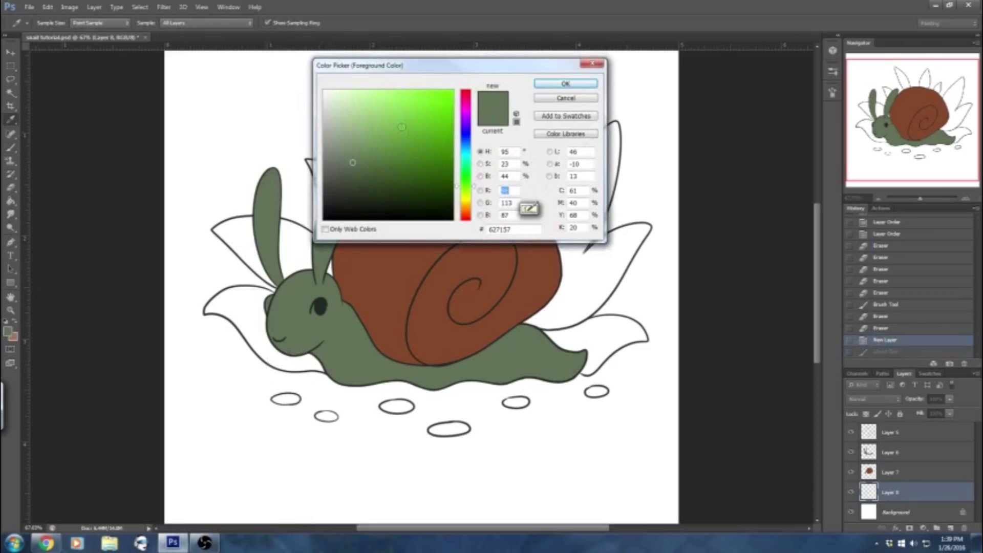
left_click_drag(347, 122, 344, 127)
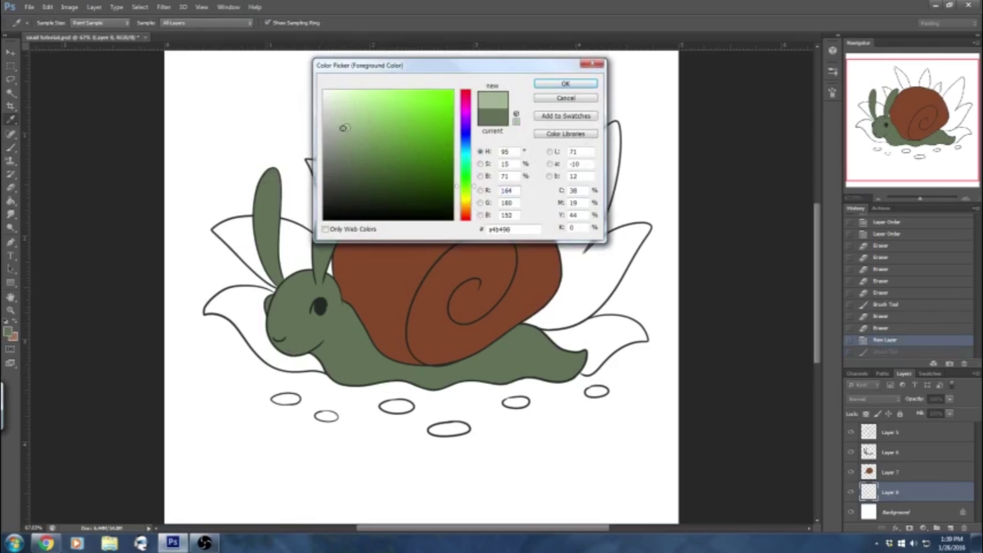
left_click(546, 86)
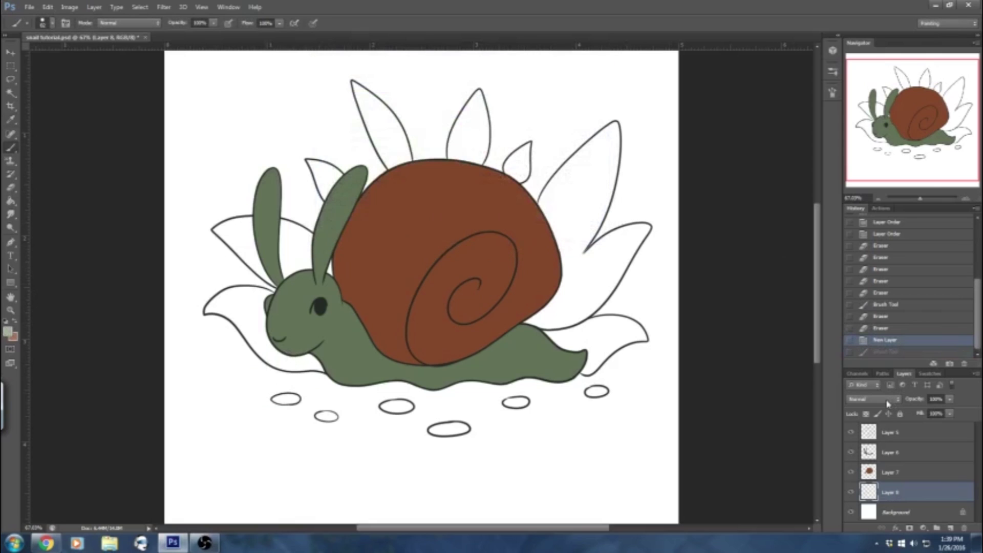
Try brushing light green freehand over the two leaves beside the snail's head, and undo the strokes.
mouse_move(231, 220)
left_mouse_down()
mouse_move(233, 238)
mouse_move(279, 282)
mouse_move(300, 246)
mouse_move(294, 232)
mouse_move(327, 265)
mouse_move(291, 269)
mouse_move(250, 297)
mouse_move(257, 335)
mouse_move(279, 365)
mouse_move(318, 365)
left_mouse_up()
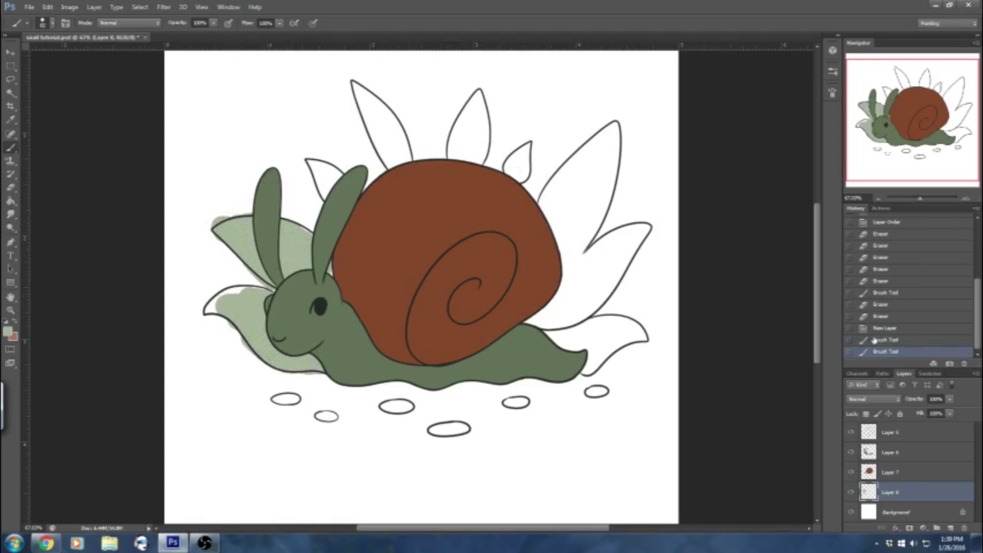
left_click(874, 341)
left_click(876, 328)
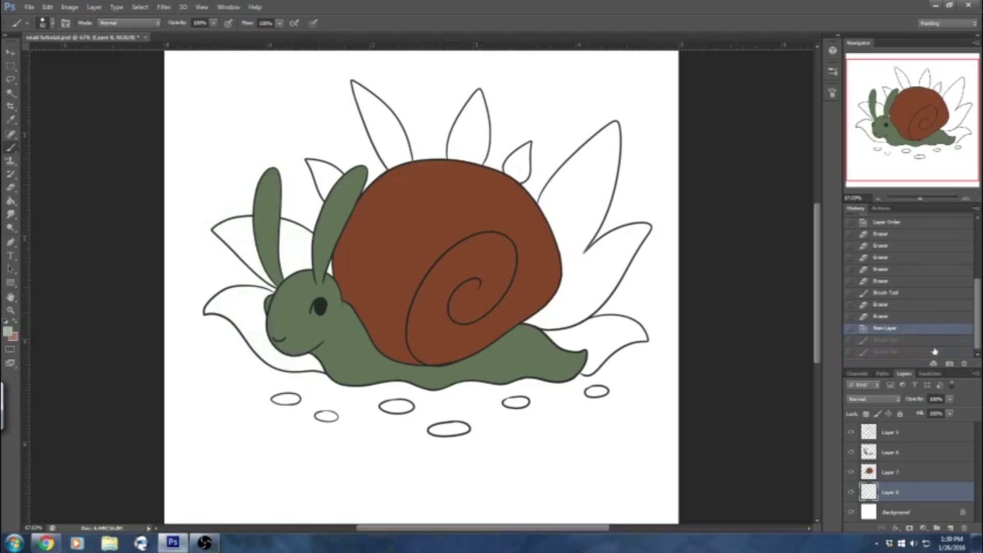
On Layer 5, select the empty area outside the line art with the Magic Wand and invert the selection.
left_click(893, 434)
left_click(10, 93)
left_click(260, 100)
left_click(139, 8)
left_click(150, 55)
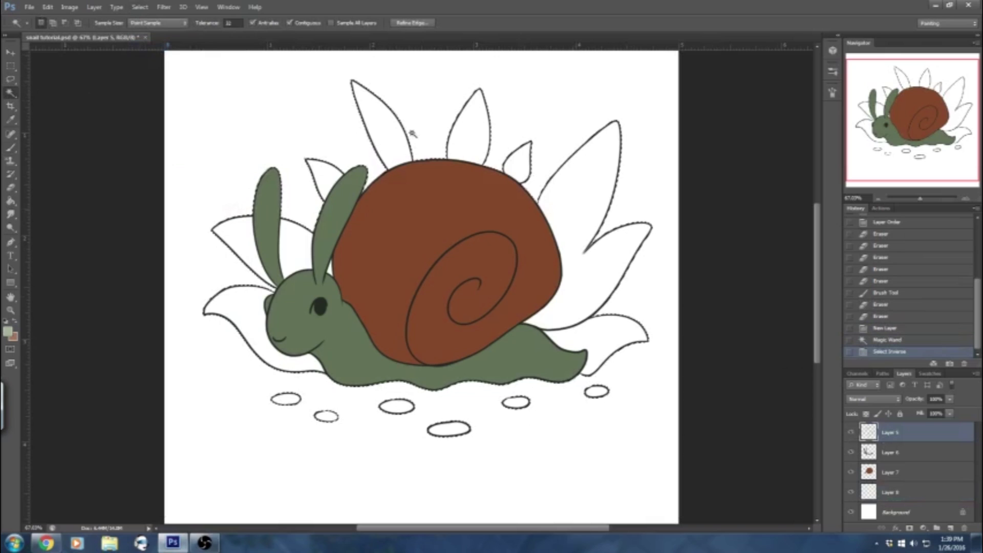
Brush light green over all the leaves around the snail on Layer 8, inside the selection.
left_click(892, 492)
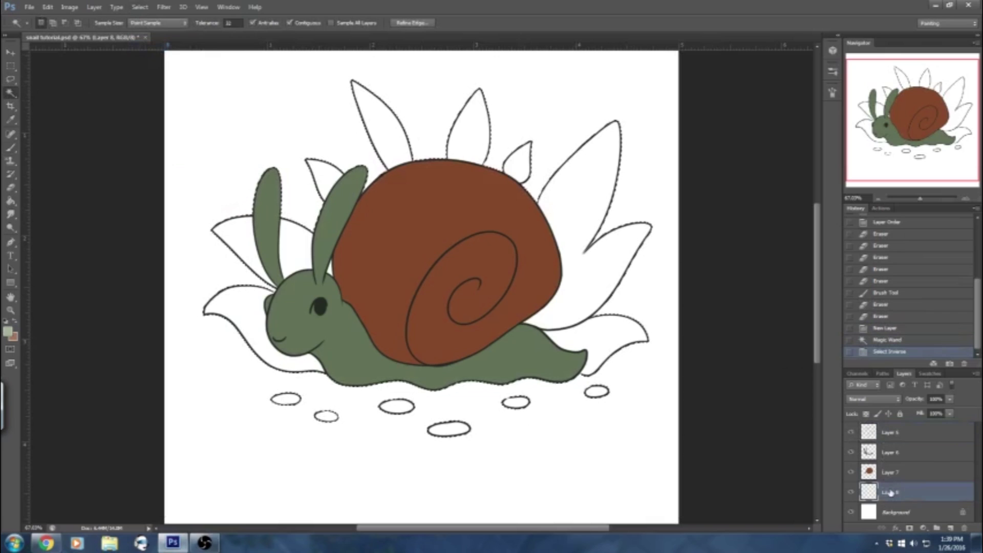
left_click(10, 148)
mouse_move(215, 223)
left_mouse_down()
mouse_move(307, 256)
mouse_move(203, 232)
mouse_move(272, 359)
mouse_move(320, 366)
left_mouse_up()
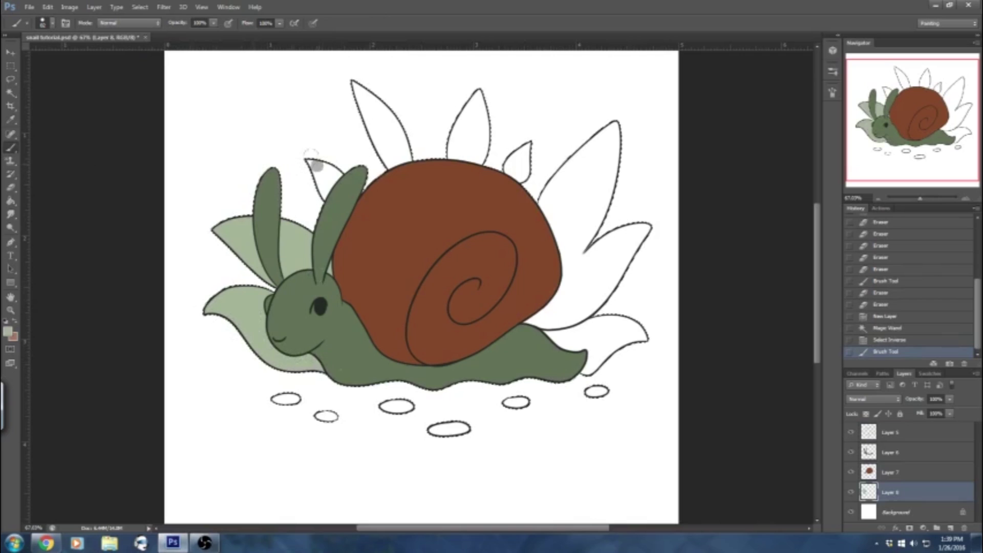
left_click_drag(311, 155, 336, 189)
mouse_move(382, 105)
left_mouse_down()
mouse_move(345, 82)
mouse_move(334, 106)
mouse_move(394, 161)
left_mouse_up()
mouse_move(447, 105)
left_mouse_down()
mouse_move(476, 121)
mouse_move(456, 153)
mouse_move(525, 154)
mouse_move(544, 191)
left_mouse_up()
mouse_move(618, 128)
left_mouse_down()
mouse_move(586, 110)
mouse_move(593, 249)
mouse_move(559, 191)
mouse_move(640, 230)
mouse_move(574, 308)
mouse_move(571, 286)
mouse_move(593, 359)
mouse_move(620, 323)
mouse_move(643, 332)
left_mouse_up()
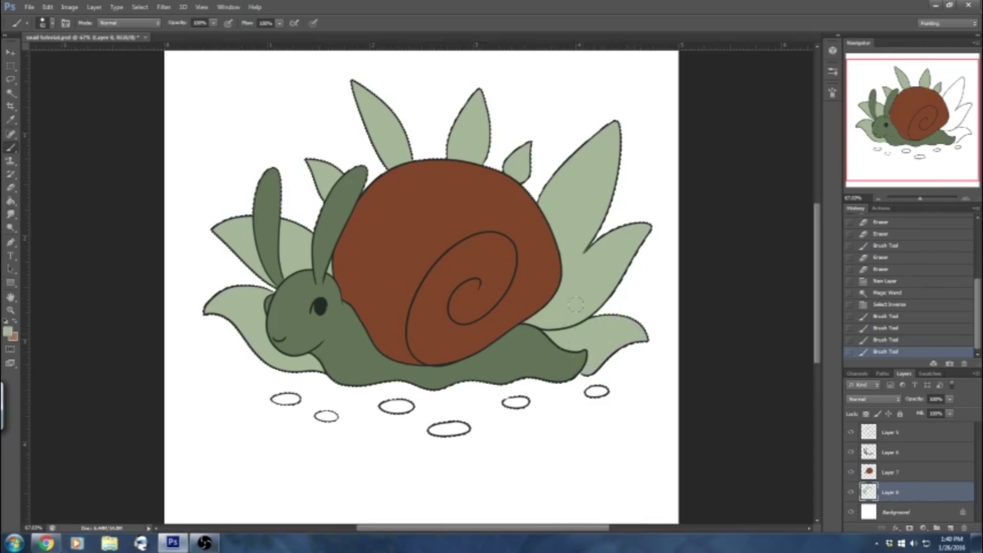
left_click_drag(576, 305, 580, 306)
left_click(601, 309)
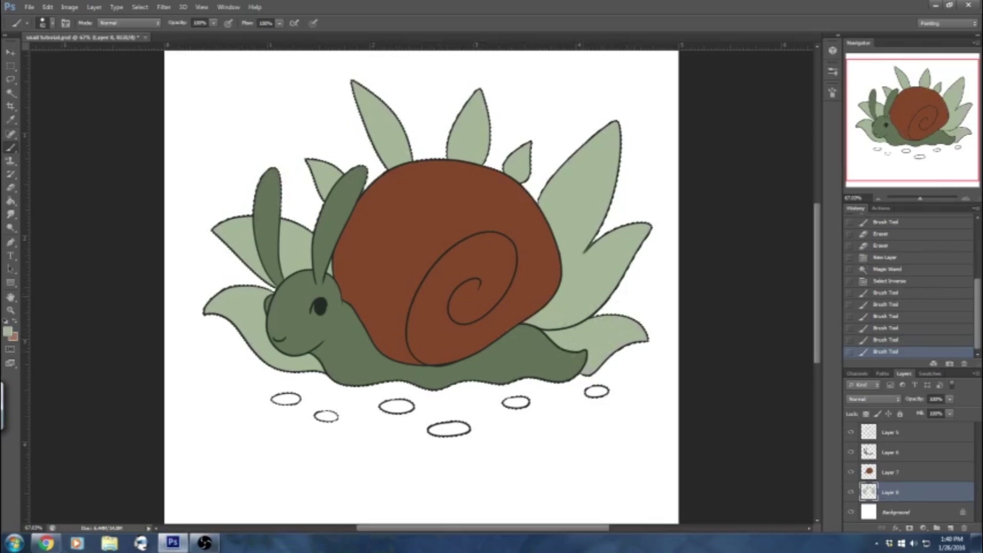
Set the foreground colour to the muted brown #b28f7c.
left_click(8, 330)
left_click(466, 209)
left_click_drag(465, 208, 465, 209)
left_click_drag(348, 115, 360, 120)
left_click_drag(466, 216, 466, 214)
left_click(358, 127)
left_click_drag(358, 127, 363, 129)
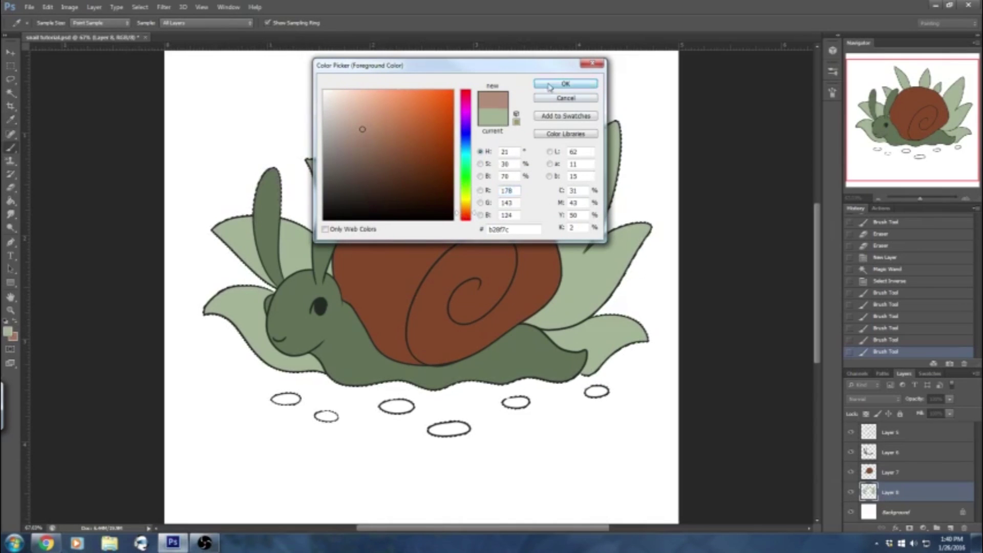
left_click(565, 83)
Brush the muted brown over all the pebbles beneath the snail on Layer 8 and deselect.
left_click_drag(589, 392, 605, 392)
left_click_drag(506, 403, 528, 403)
mouse_move(438, 416)
left_mouse_down()
mouse_move(397, 406)
mouse_move(326, 416)
mouse_move(286, 399)
left_mouse_up()
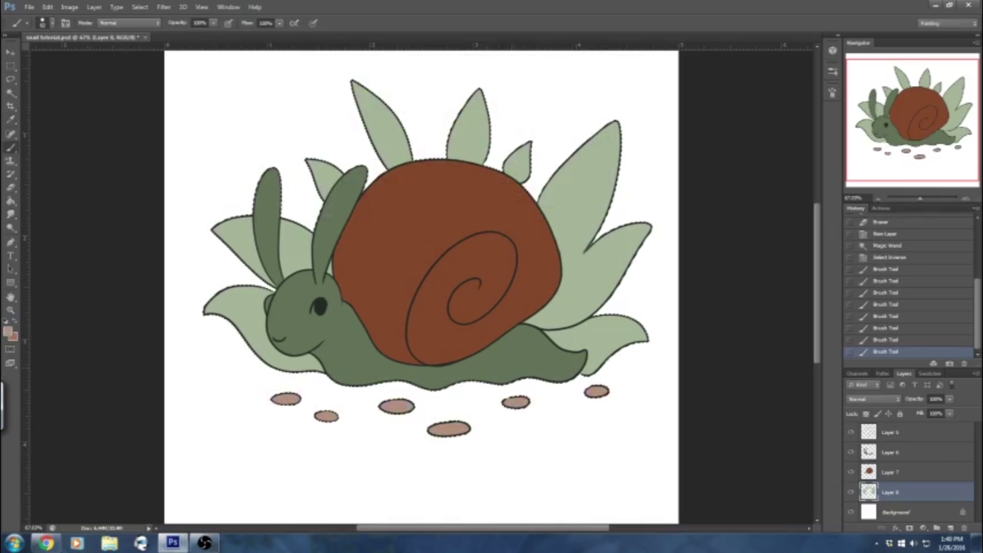
left_click(140, 6)
left_click(146, 27)
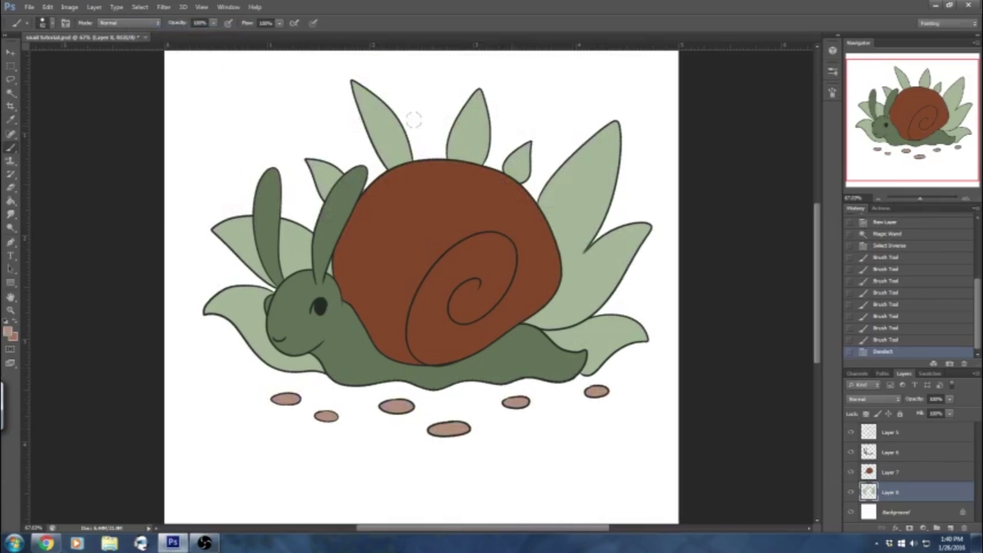
Make Layer 6 the active layer and toggle its visibility to check which parts it holds.
left_click(905, 477)
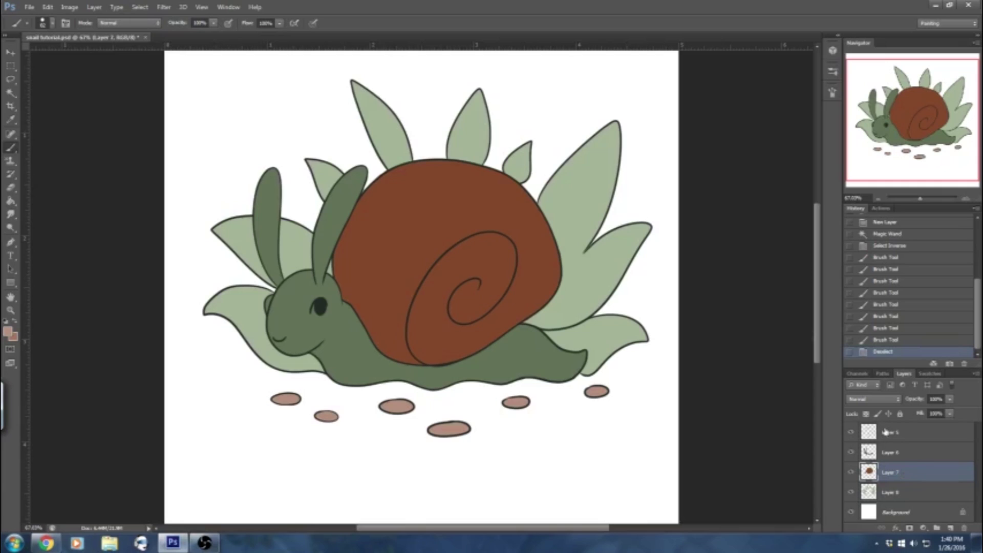
left_click(907, 452)
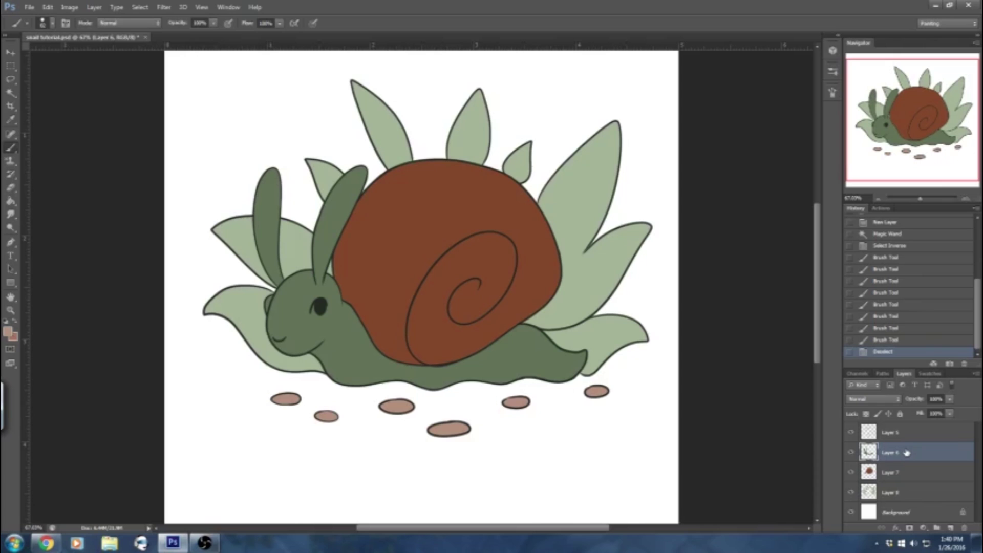
left_click(852, 454)
left_click(852, 455)
left_click(852, 453)
left_click(853, 454)
left_click(852, 454)
left_click(852, 454)
Try brushing the shell's brown over both eye stalks on Layer 6, and undo the strokes.
left_click(388, 225, "alt")
mouse_move(350, 166)
left_mouse_down()
mouse_move(333, 210)
mouse_move(313, 197)
left_mouse_up()
left_click_drag(262, 172, 244, 185)
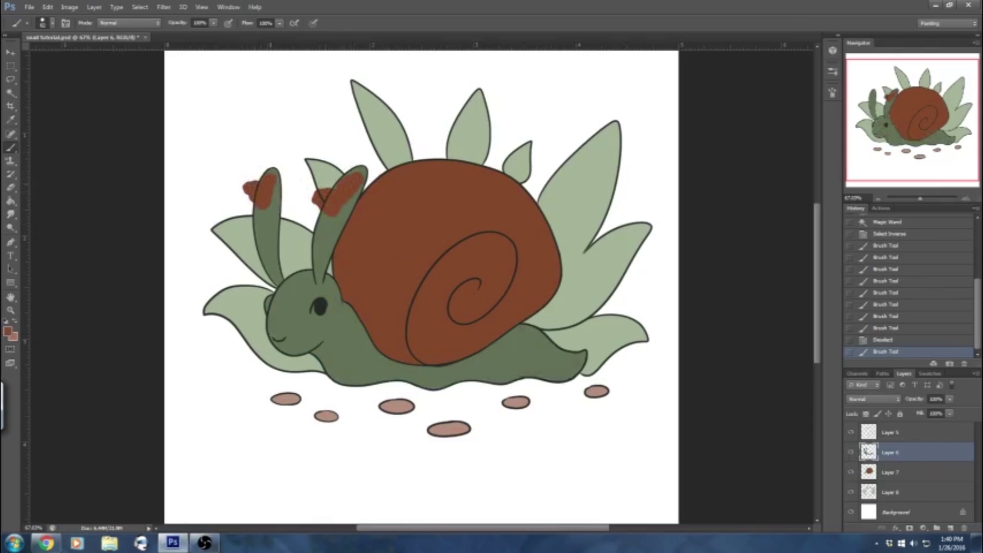
left_click(866, 341)
left_click(874, 328)
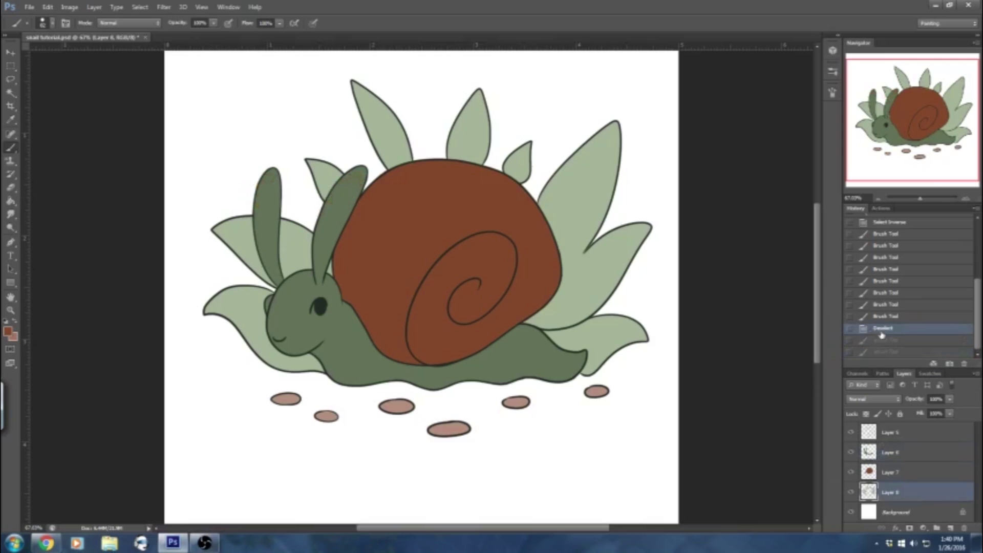
Try brushing brown over the snail's body with Layer 6's transparent pixels locked, and undo the stroke and the lock.
left_click(950, 453)
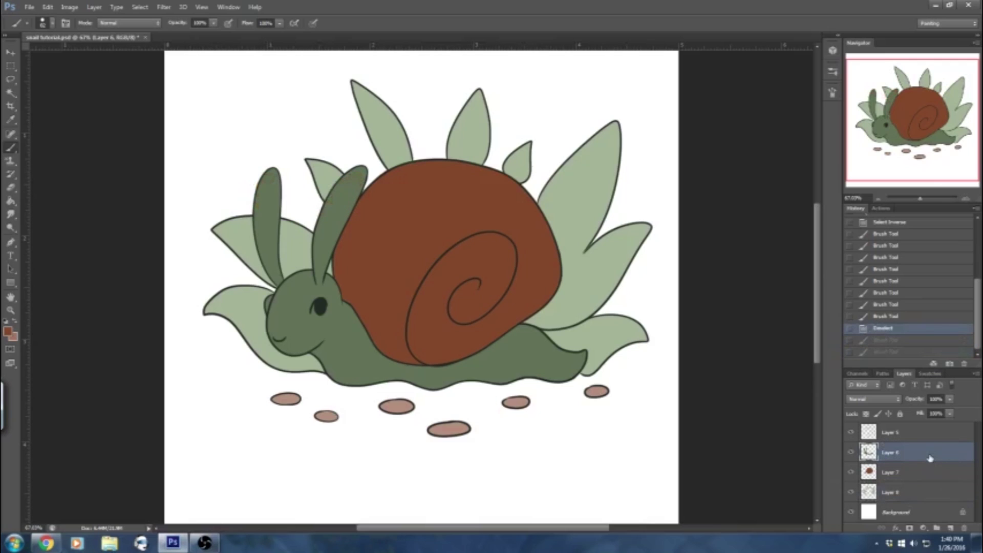
left_click(850, 452)
left_click(850, 453)
left_click(867, 414)
mouse_move(265, 166)
left_mouse_down()
mouse_move(251, 170)
mouse_move(268, 203)
mouse_move(336, 212)
mouse_move(317, 271)
mouse_move(333, 307)
mouse_move(428, 382)
left_mouse_up()
left_click(878, 341)
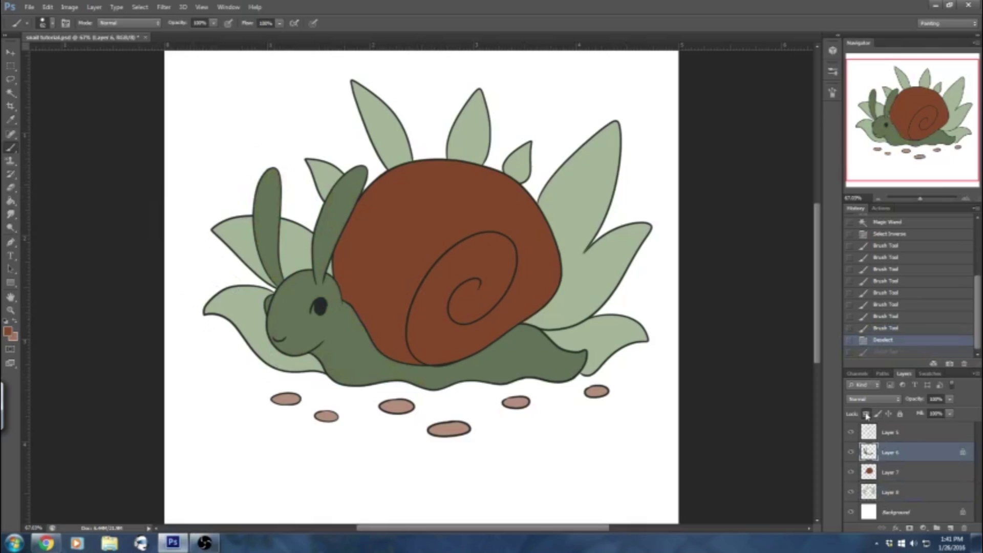
left_click(867, 416)
Add a new layer above Layer 6 and clip it to Layer 6 with a clipping mask.
left_click(951, 529)
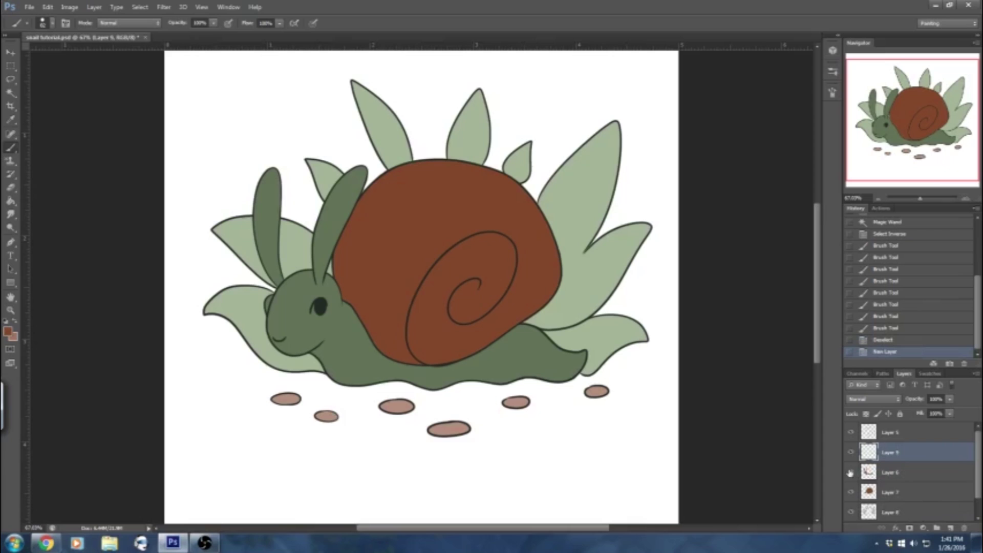
right_click(916, 459)
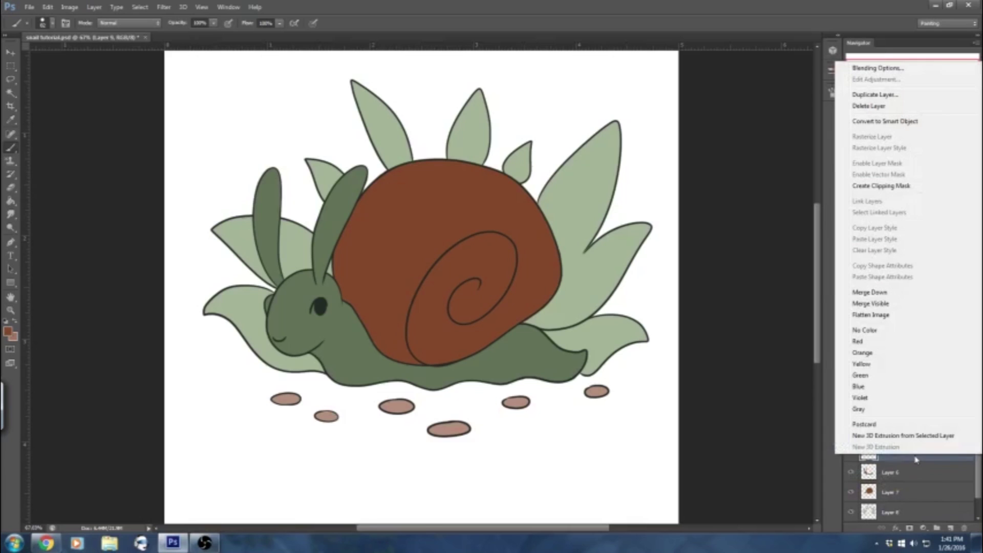
left_click(872, 186)
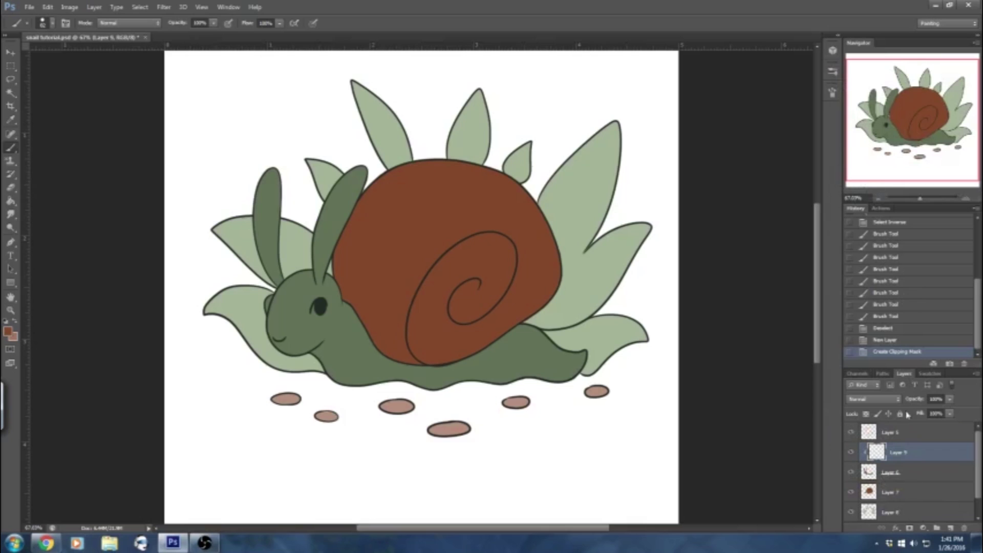
Toggle Layer 6's visibility to examine the base of the clipping mask, and make Layer 9 the active layer.
left_click(875, 478)
left_click(851, 474)
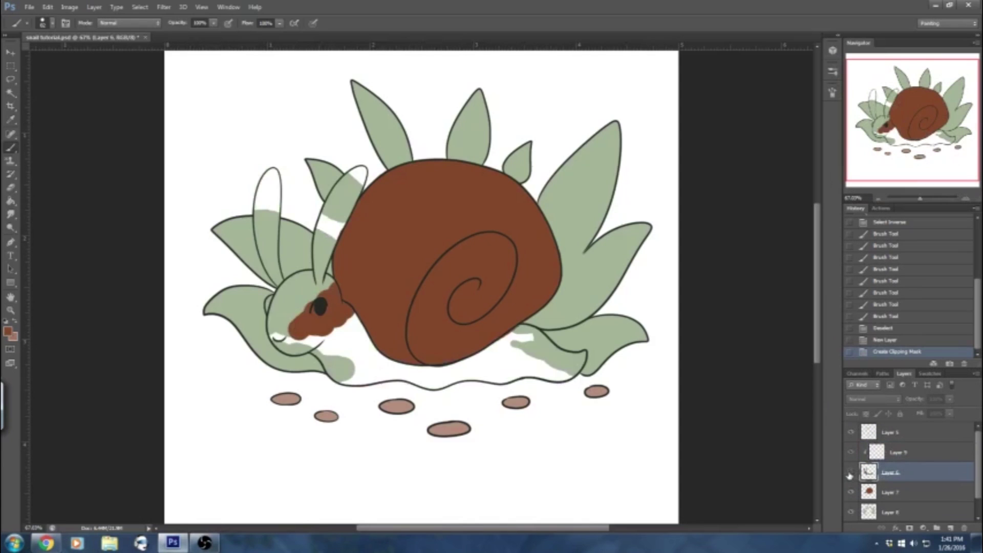
left_click(850, 474)
left_click(897, 455)
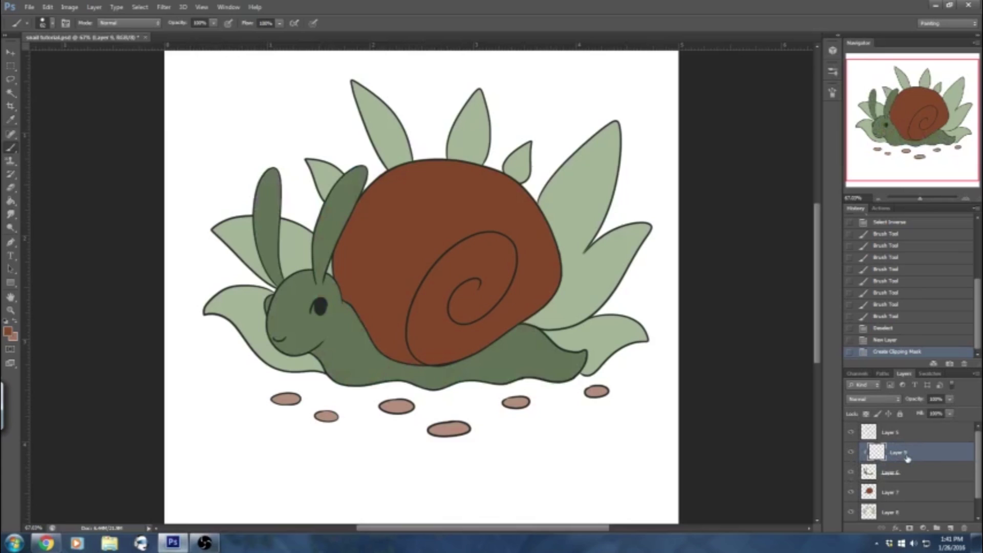
left_click(882, 475)
left_click(851, 473)
left_click(852, 473)
left_click(895, 454)
Set the brush flow to 42% and make Layer 6 the active layer.
left_click(280, 23)
left_click_drag(261, 37, 256, 38)
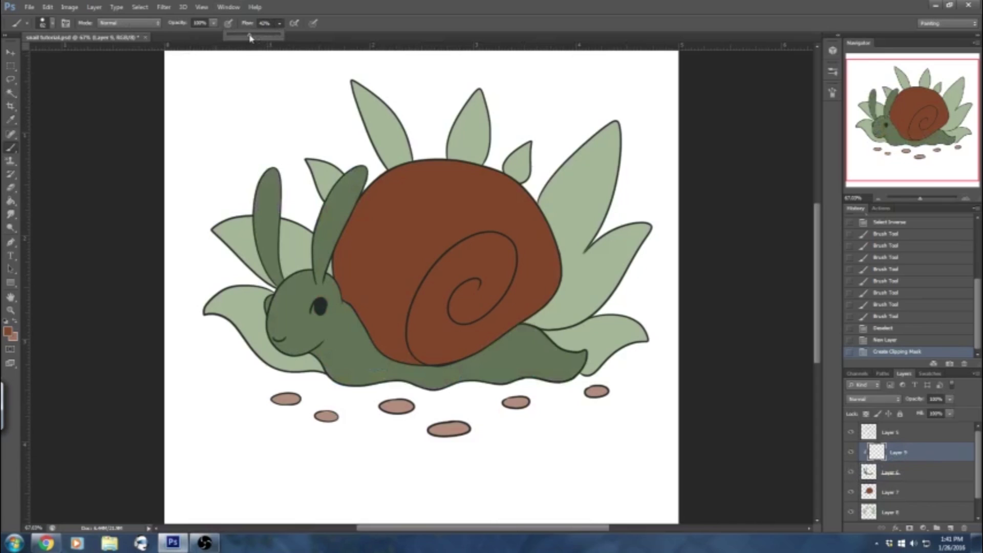
left_click(894, 471)
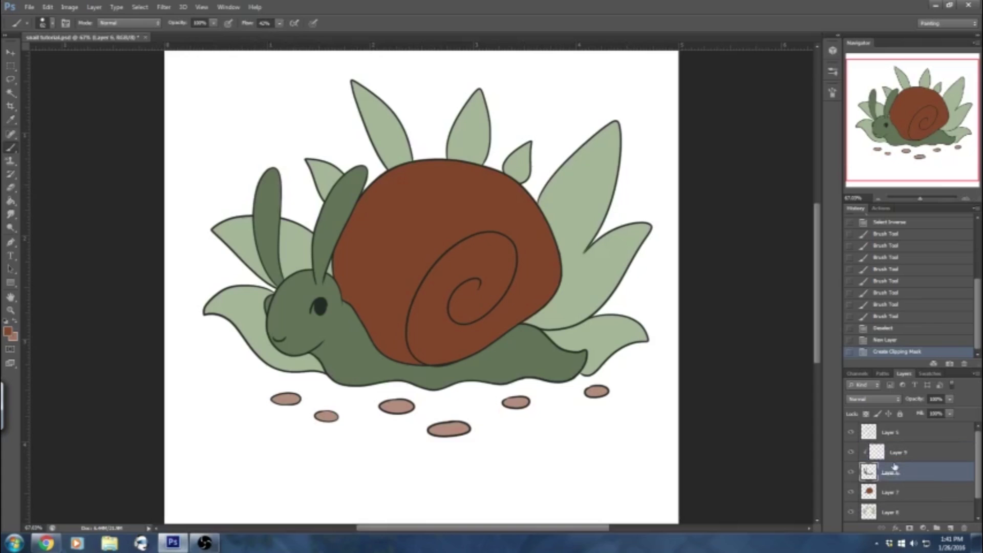
Set the foreground colour to a bright pink and turn on Transfer in the brush settings.
left_click(833, 93)
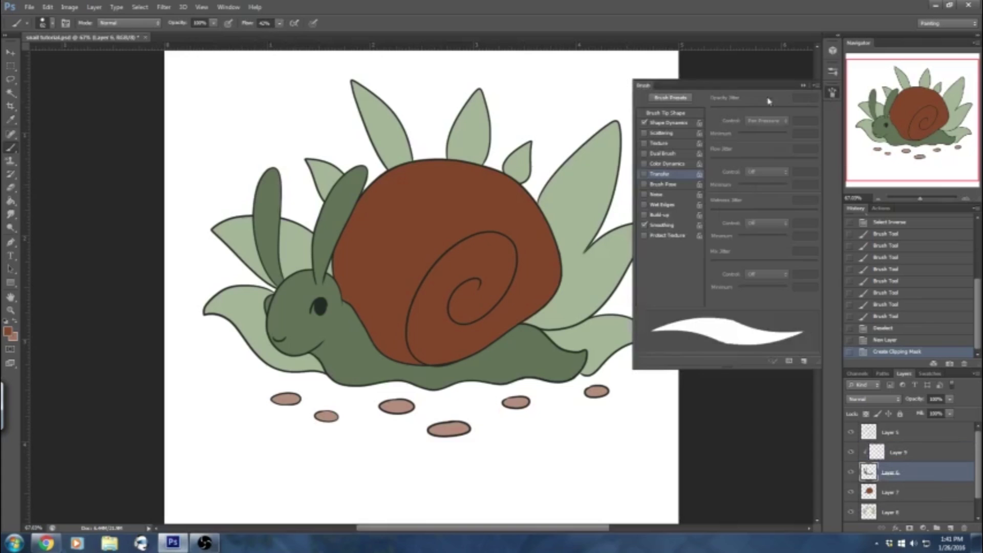
left_click(7, 334)
left_click_drag(468, 119, 466, 104)
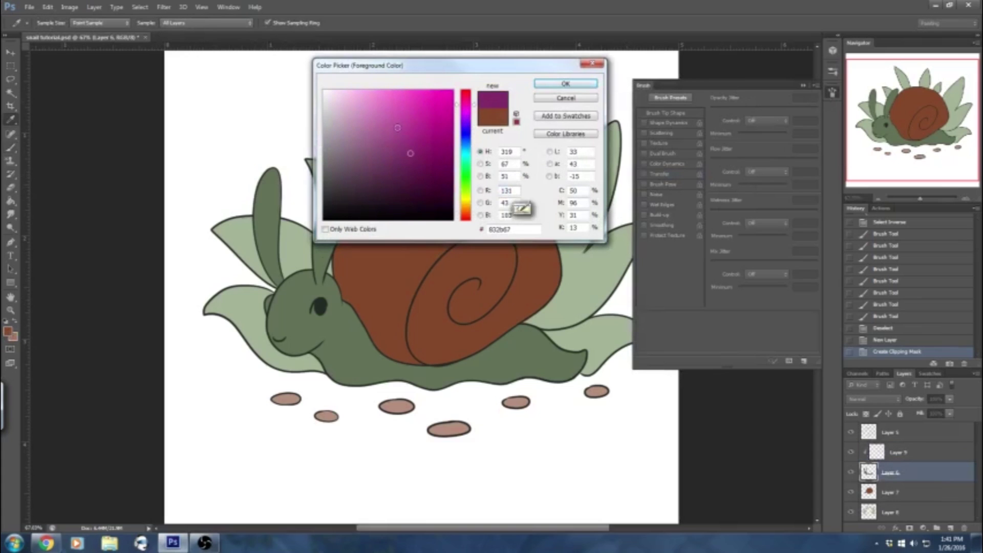
left_click(392, 108)
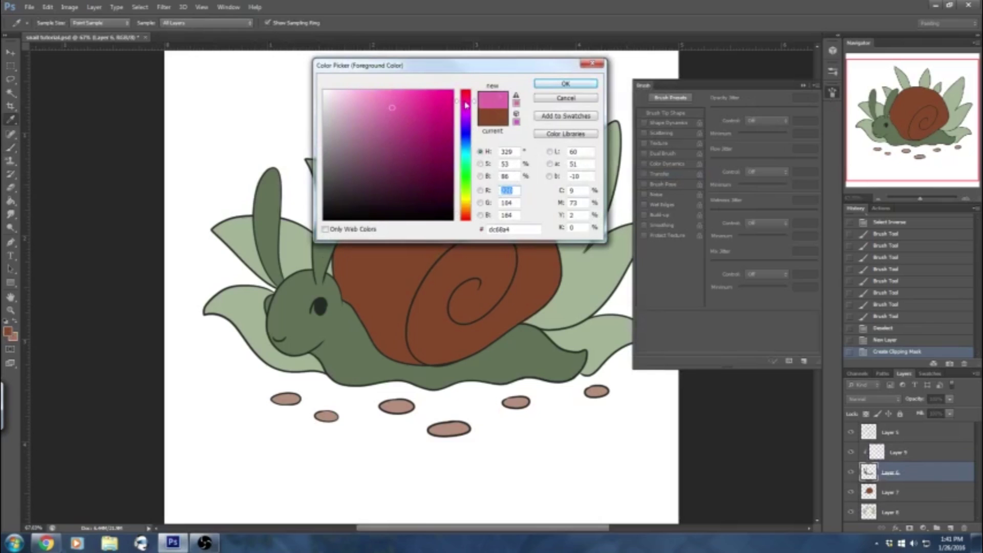
left_click(543, 83)
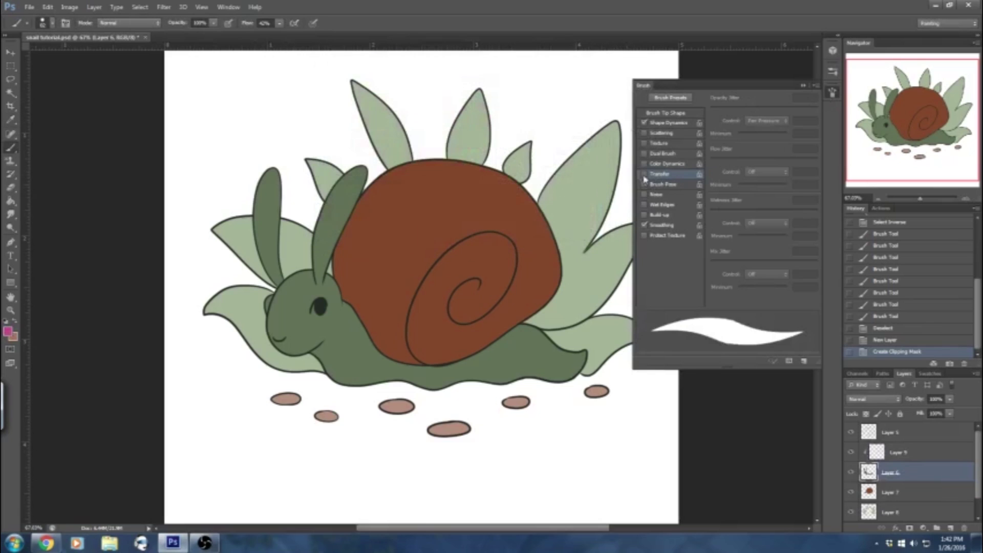
left_click(644, 174)
left_click(833, 92)
Increase the brush size for painting on the blank area beneath the pebbles.
left_click_drag(821, 244, 822, 290)
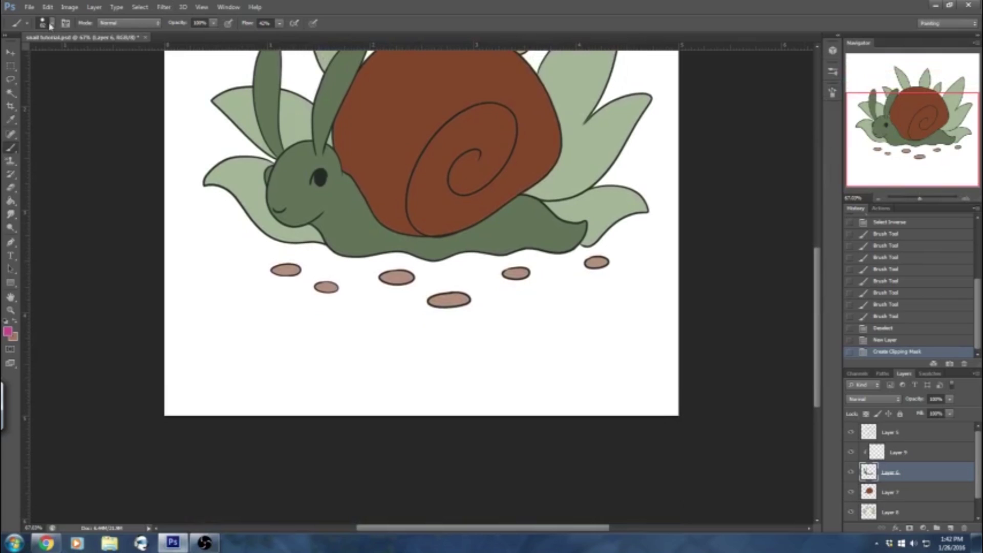
left_click(51, 23)
left_click(70, 55)
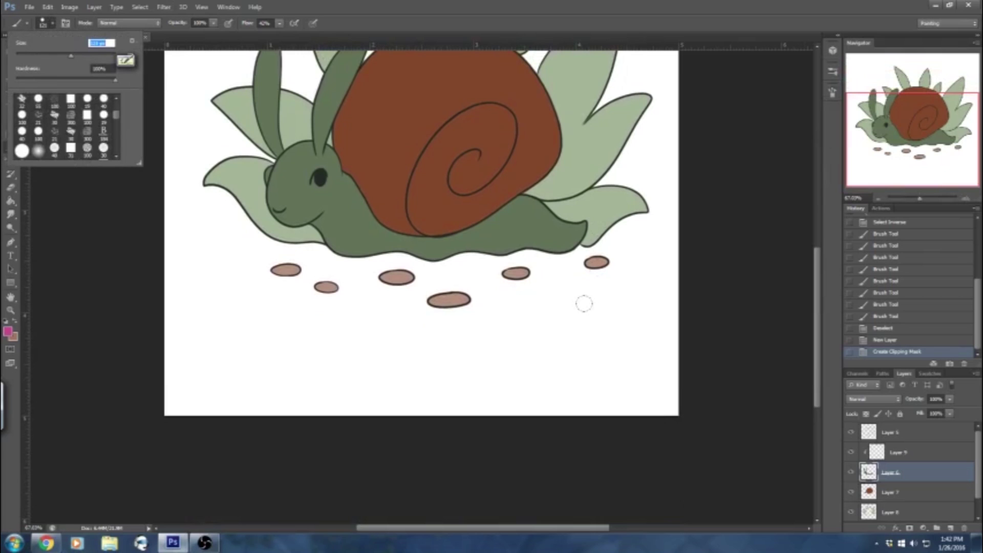
Adjust the brush flow slightly and paint overlapping pink test strokes on the blank area beneath the pebbles.
left_click(52, 25)
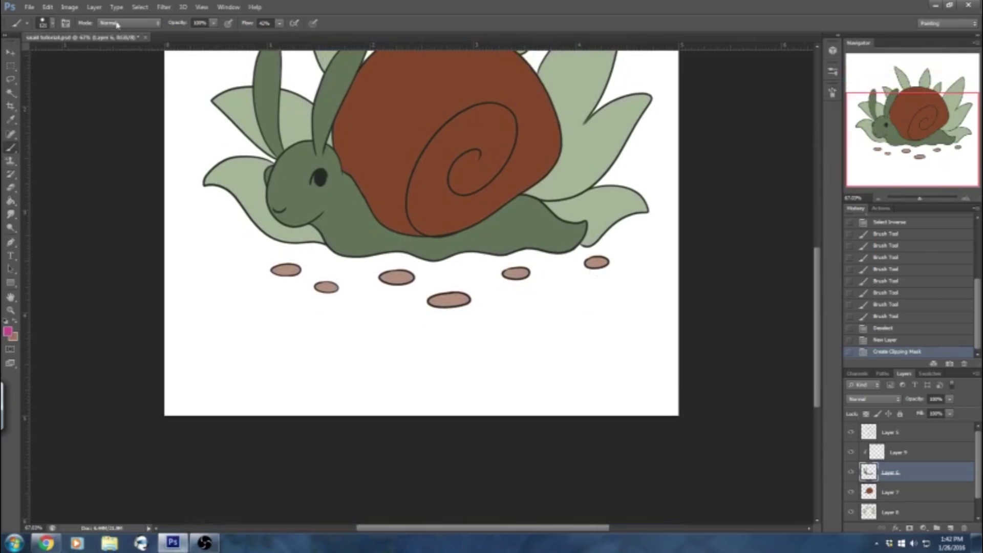
left_click(278, 25)
left_click(279, 25)
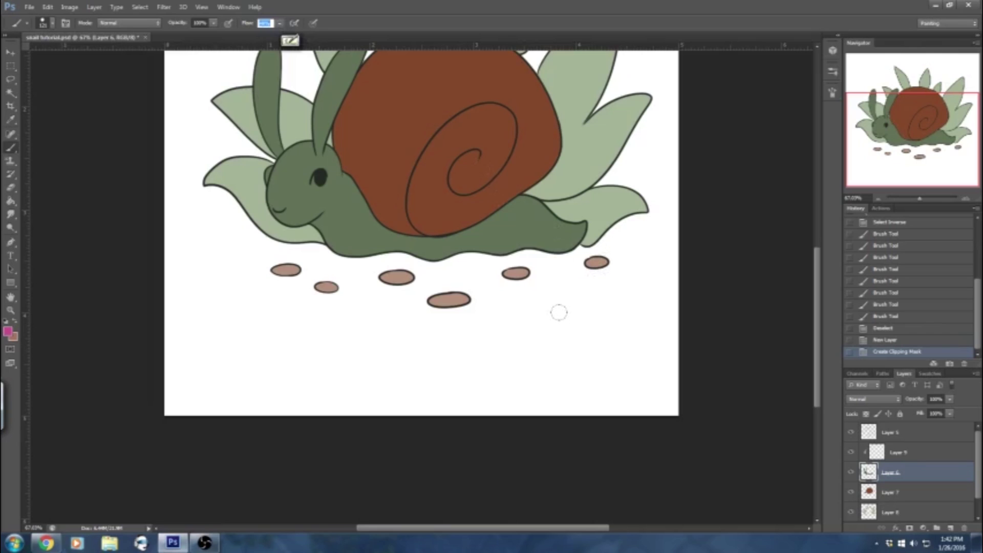
mouse_move(589, 308)
left_mouse_down()
mouse_move(545, 303)
mouse_move(417, 339)
left_mouse_up()
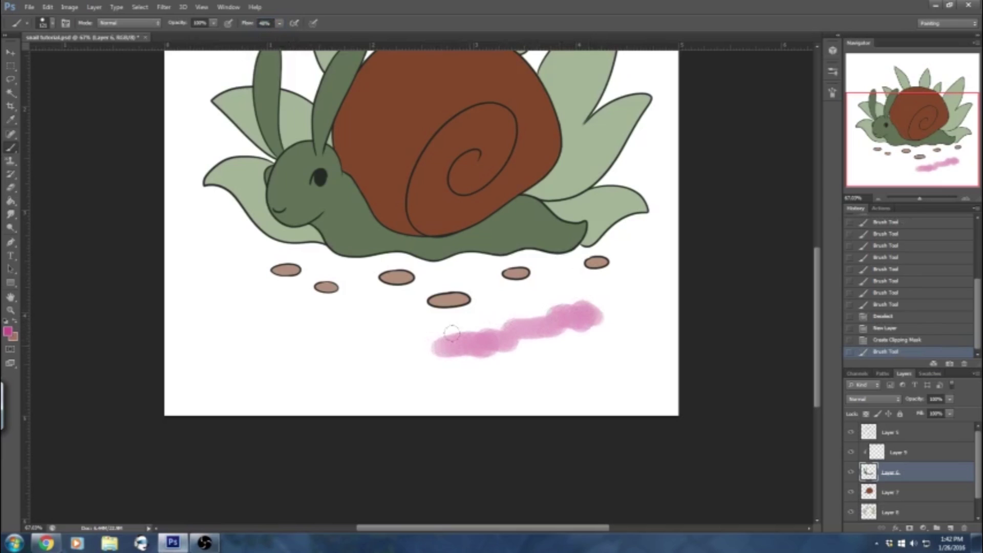
mouse_move(563, 302)
left_mouse_down()
mouse_move(505, 328)
mouse_move(441, 332)
left_mouse_up()
left_click_drag(440, 332, 597, 306)
Set the brush flow to 100% and paint a pink test stroke below the previous ones.
left_click(279, 24)
left_click_drag(280, 33, 309, 35)
mouse_move(649, 324)
left_mouse_down()
mouse_move(615, 322)
mouse_move(533, 361)
mouse_move(604, 330)
mouse_move(535, 350)
mouse_move(477, 387)
mouse_move(409, 354)
mouse_move(389, 362)
left_mouse_up()
Turn off Transfer in the brush settings and paint solid pink test strokes beneath the snail's head.
left_click(833, 93)
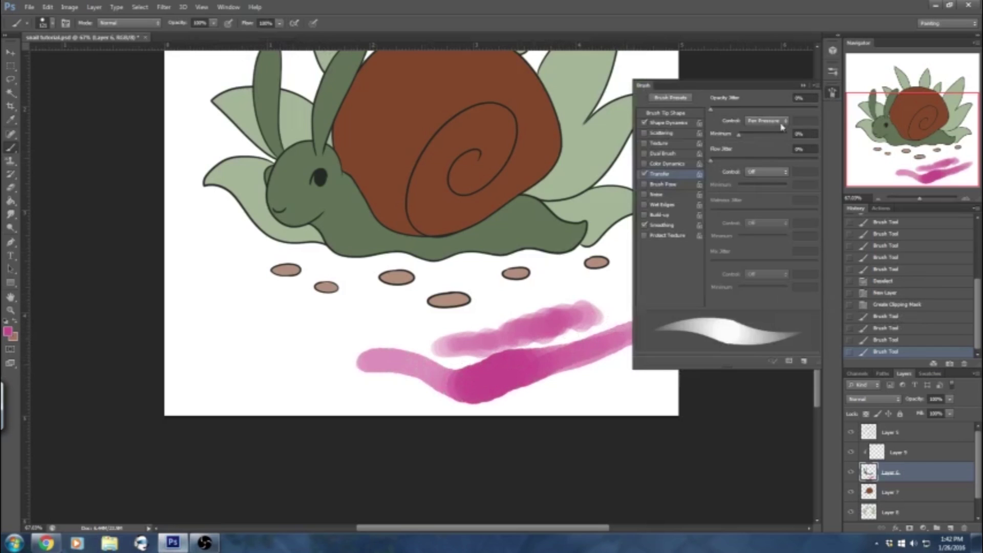
left_click(644, 174)
left_click(804, 86)
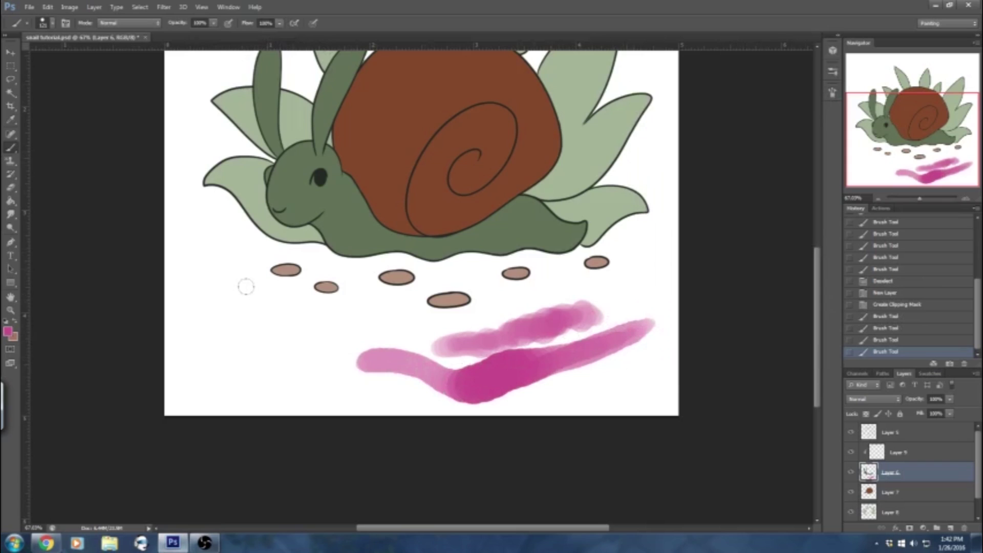
mouse_move(202, 286)
left_mouse_down()
mouse_move(223, 303)
mouse_move(253, 300)
mouse_move(320, 329)
left_mouse_up()
mouse_move(203, 313)
left_mouse_down()
mouse_move(199, 302)
mouse_move(320, 358)
mouse_move(323, 370)
left_mouse_up()
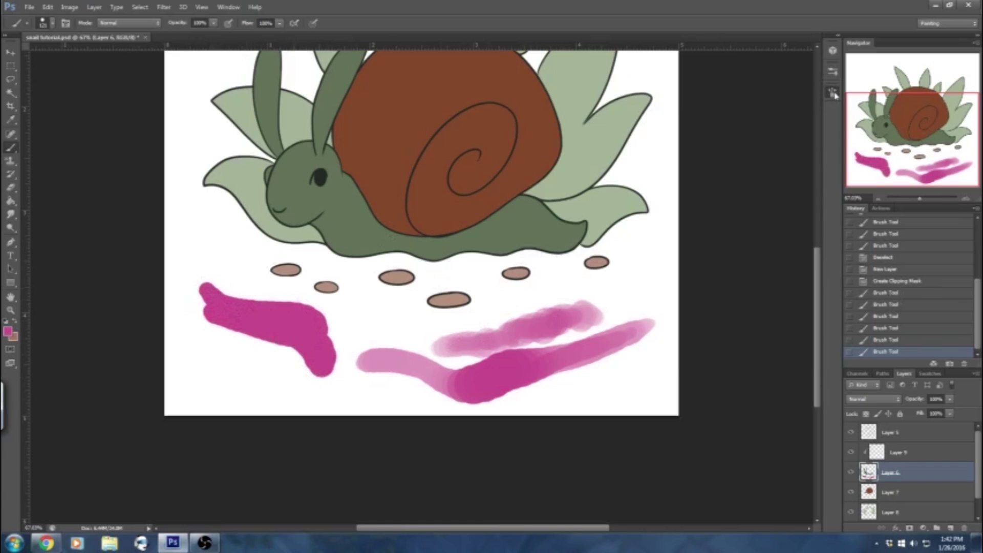
Turn Transfer back on in the brush settings and set the brush flow to 50%.
left_click(833, 71)
left_click(645, 174)
left_click(280, 23)
left_click_drag(281, 35, 252, 36)
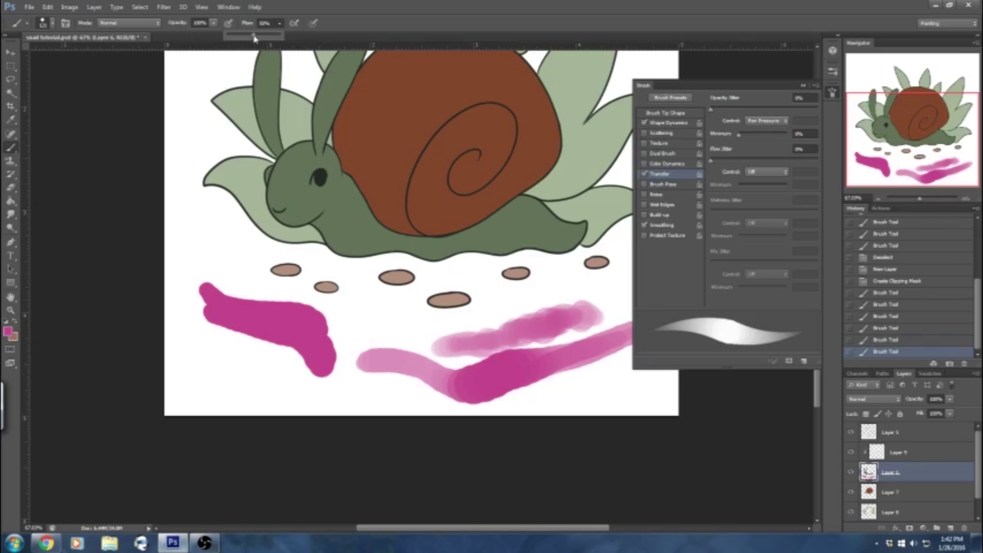
left_click(279, 24)
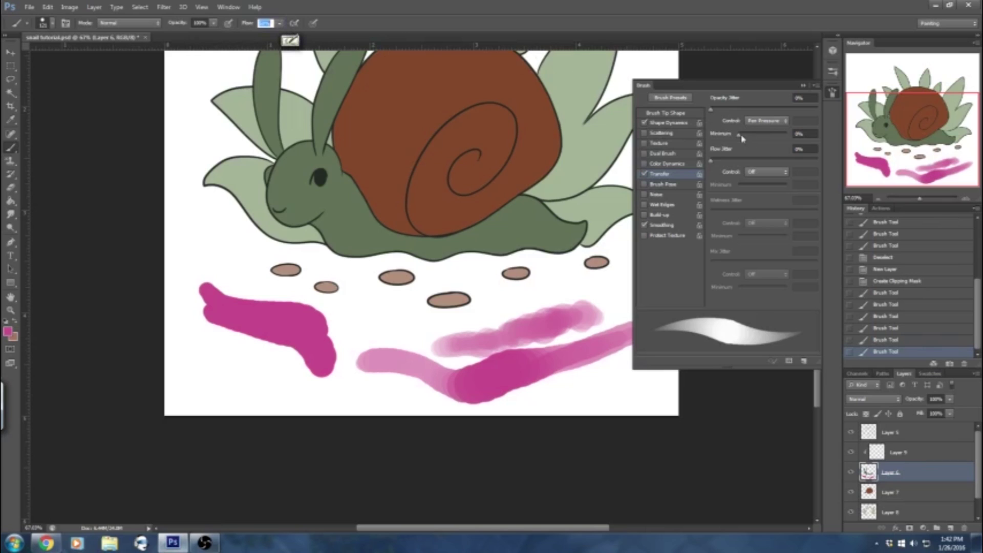
left_click_drag(738, 136, 743, 137)
left_click(804, 85)
Erase all the pink test strokes beneath the snail and return to the Brush tool with the whole drawing in view.
left_click(10, 188)
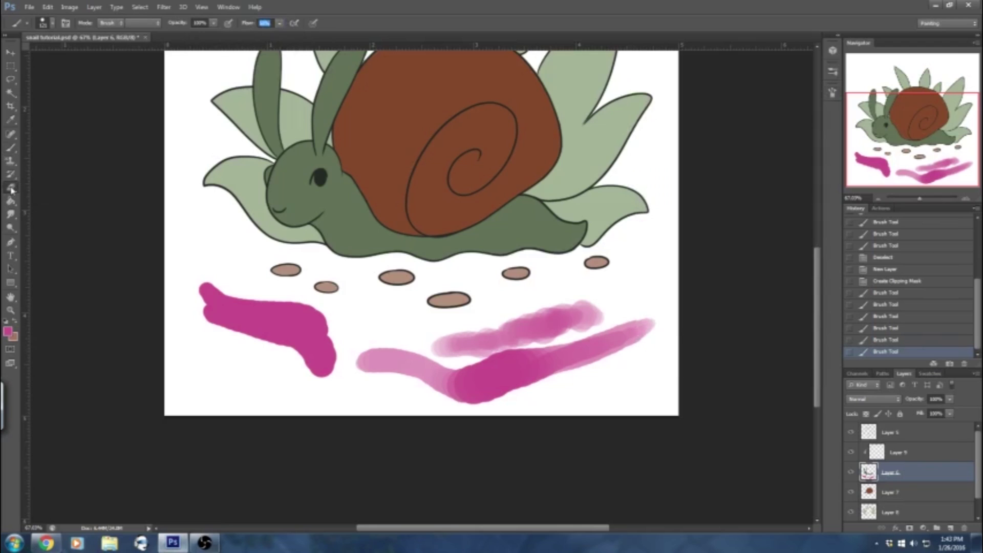
left_click(43, 23)
mouse_move(180, 228)
left_mouse_down()
mouse_move(181, 265)
mouse_move(203, 302)
mouse_move(246, 287)
mouse_move(277, 294)
mouse_move(294, 357)
mouse_move(370, 334)
mouse_move(431, 334)
mouse_move(570, 288)
mouse_move(581, 300)
mouse_move(567, 323)
mouse_move(474, 362)
mouse_move(352, 351)
left_mouse_up()
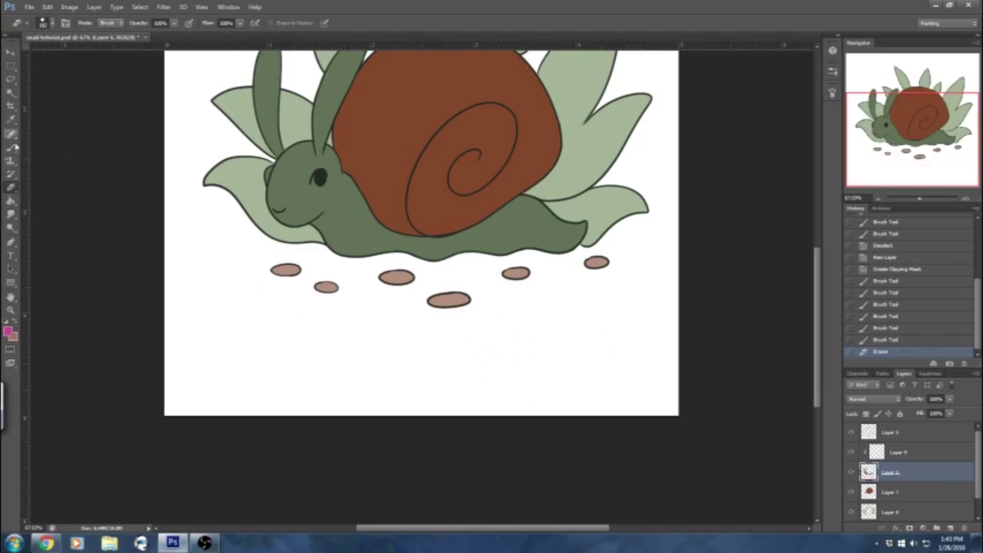
left_click(10, 147)
left_click_drag(919, 200, 921, 201)
left_click_drag(916, 149, 891, 115)
left_click_drag(922, 199, 920, 201)
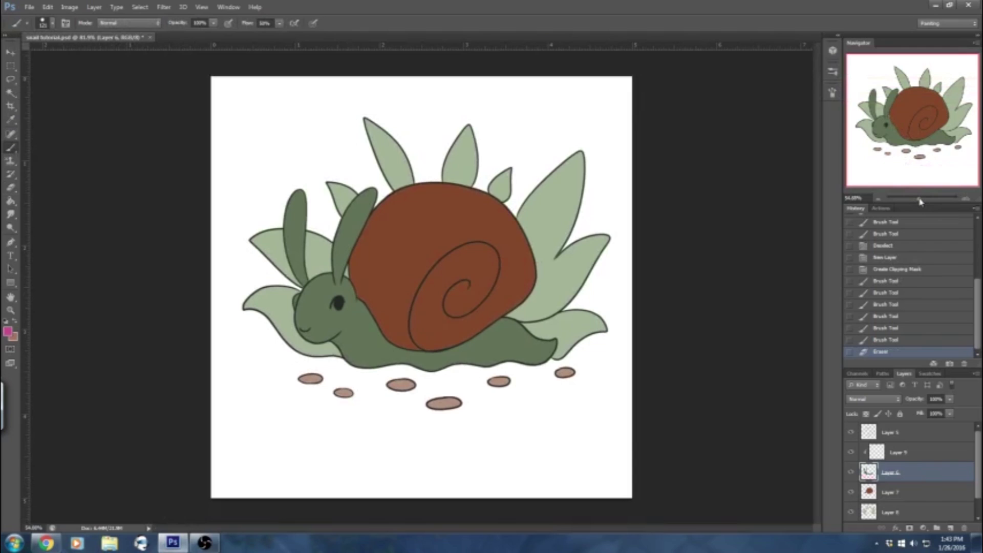
Toggle Layer 6's visibility to examine the snail's body colour, and make Layer 9 the active layer.
left_click(852, 472)
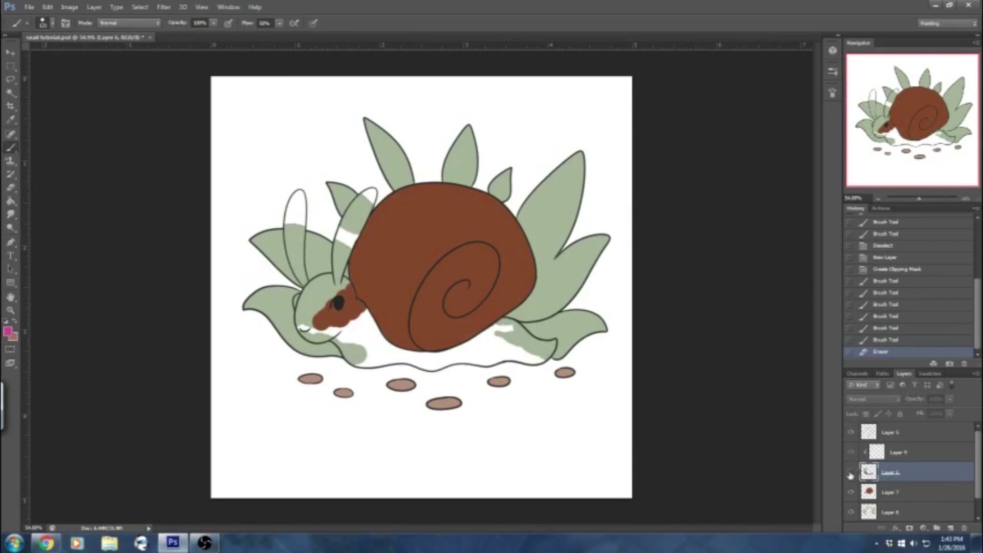
left_click(851, 473)
left_click(904, 457)
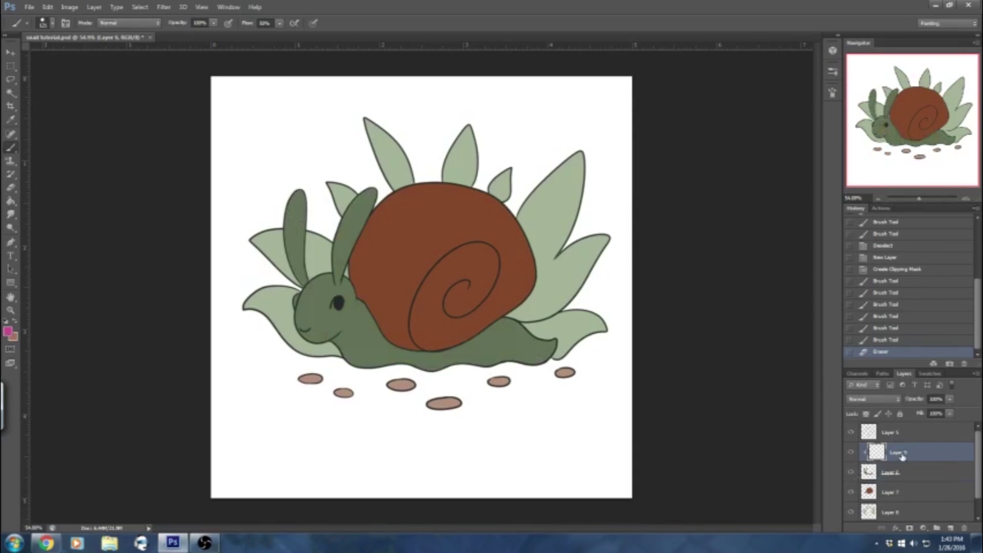
Create a new layer above Layer 5 and draw a pink light-direction arrow above the snail's head with a smaller brush.
left_click(906, 438)
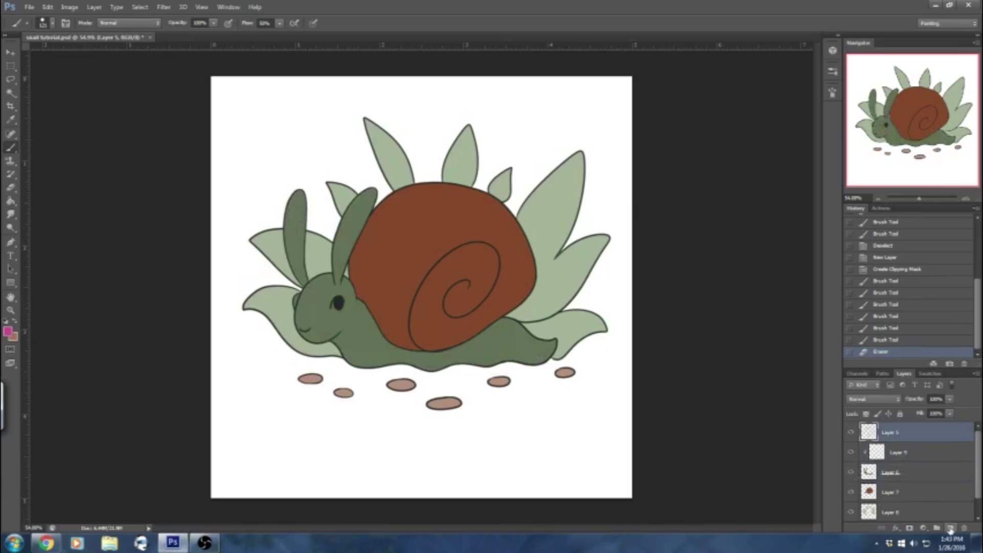
left_click(950, 528)
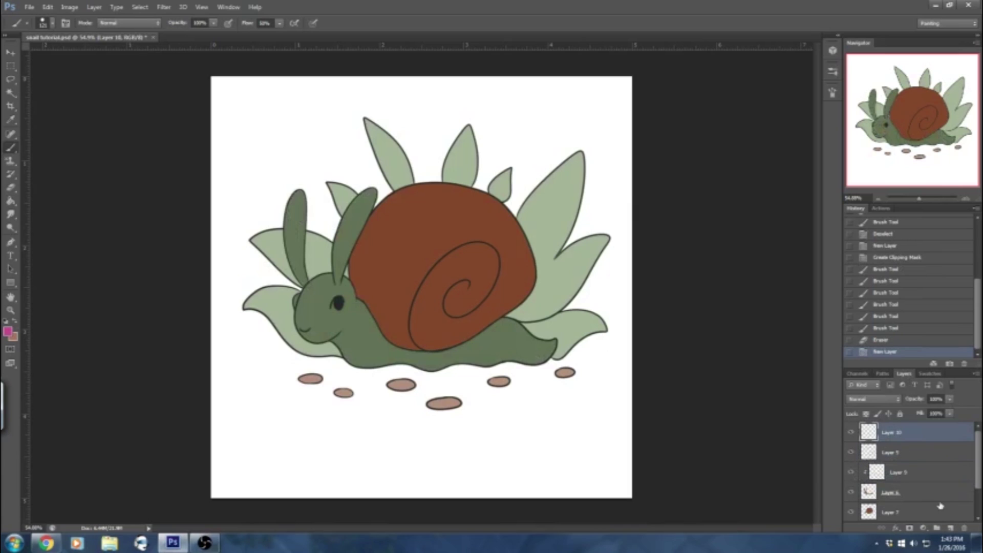
left_click(46, 23)
left_click(239, 107)
mouse_move(238, 107)
left_mouse_down()
mouse_move(290, 157)
mouse_move(285, 148)
mouse_move(259, 153)
left_mouse_up()
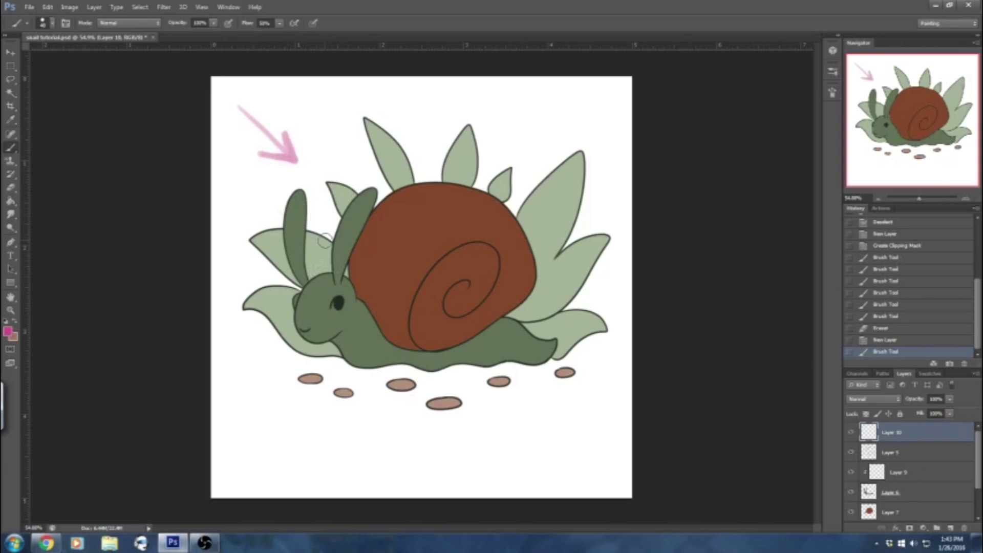
Mark the lit areas in pink on the snail's head, tentacles, shell top, shell spiral and tail.
left_click_drag(324, 285, 315, 300)
left_click_drag(363, 204, 350, 233)
left_click_drag(297, 205, 296, 217)
mouse_move(480, 202)
left_mouse_down()
mouse_move(390, 220)
mouse_move(383, 262)
left_mouse_up()
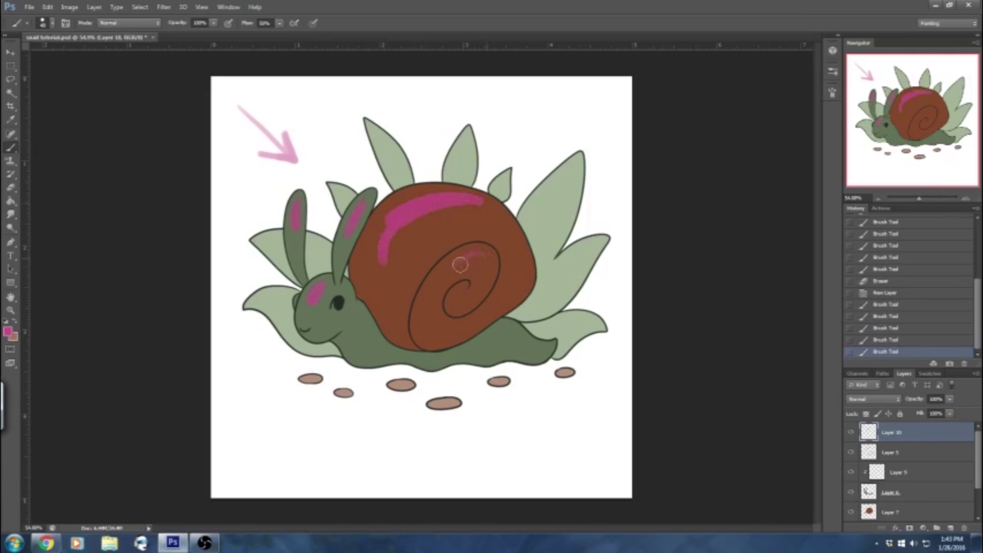
left_click_drag(484, 253, 437, 283)
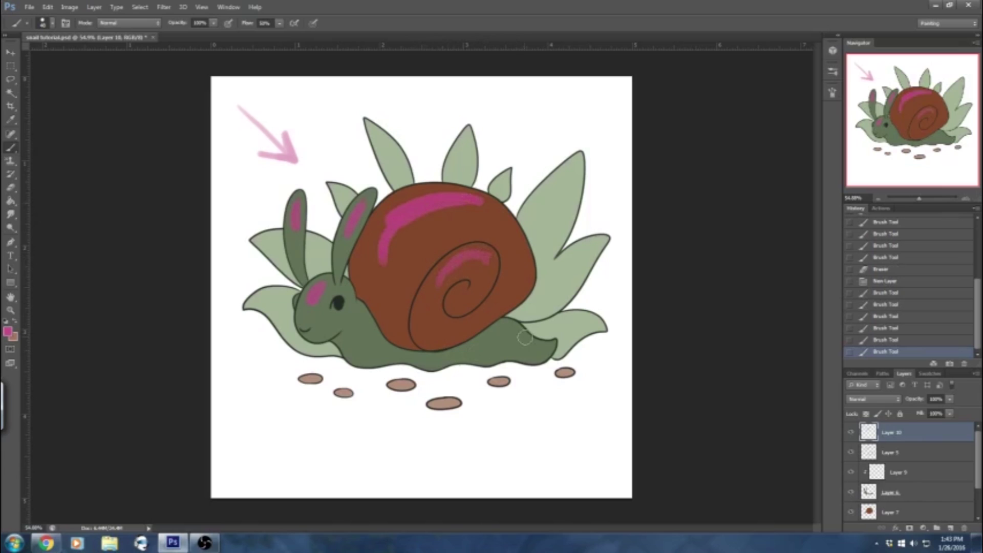
left_click_drag(537, 342, 548, 346)
Set the foreground colour to light cyan and try drawing light-direction arrows beside and across the snail.
left_click(7, 331)
left_click(465, 153)
left_click(367, 97)
left_click(544, 86)
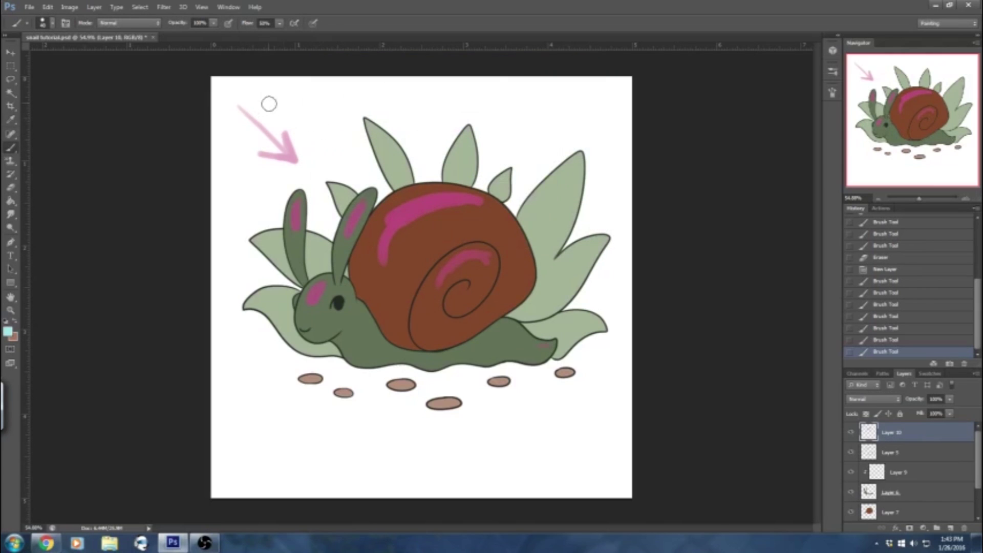
mouse_move(567, 110)
left_mouse_down()
mouse_move(520, 146)
mouse_move(550, 143)
left_mouse_up()
mouse_move(621, 306)
left_mouse_down()
mouse_move(605, 284)
mouse_move(610, 306)
left_mouse_up()
mouse_move(281, 111)
left_mouse_down()
mouse_move(521, 333)
mouse_move(561, 403)
left_mouse_up()
left_click_drag(544, 339, 563, 403)
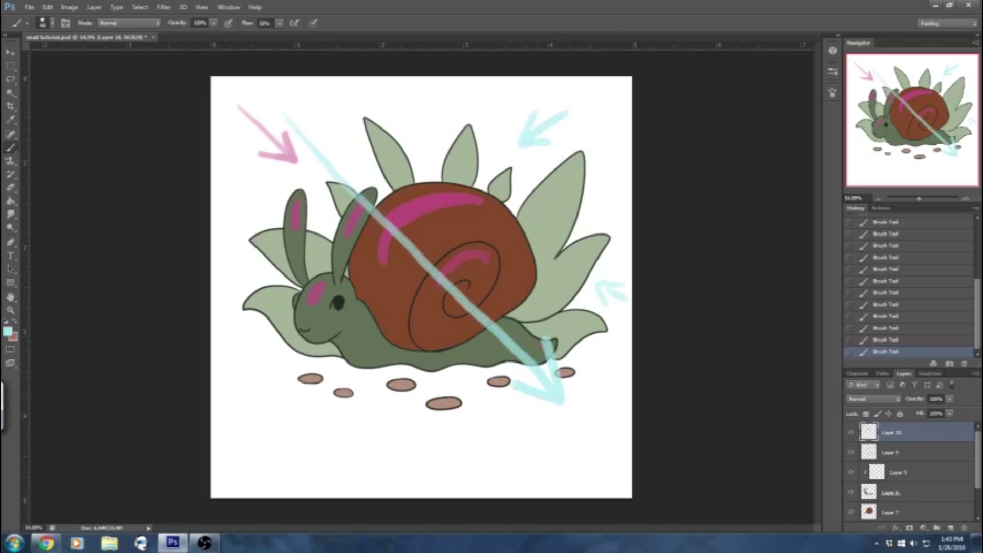
mouse_move(861, 335)
left_mouse_down()
mouse_move(878, 311)
mouse_move(875, 292)
left_mouse_up()
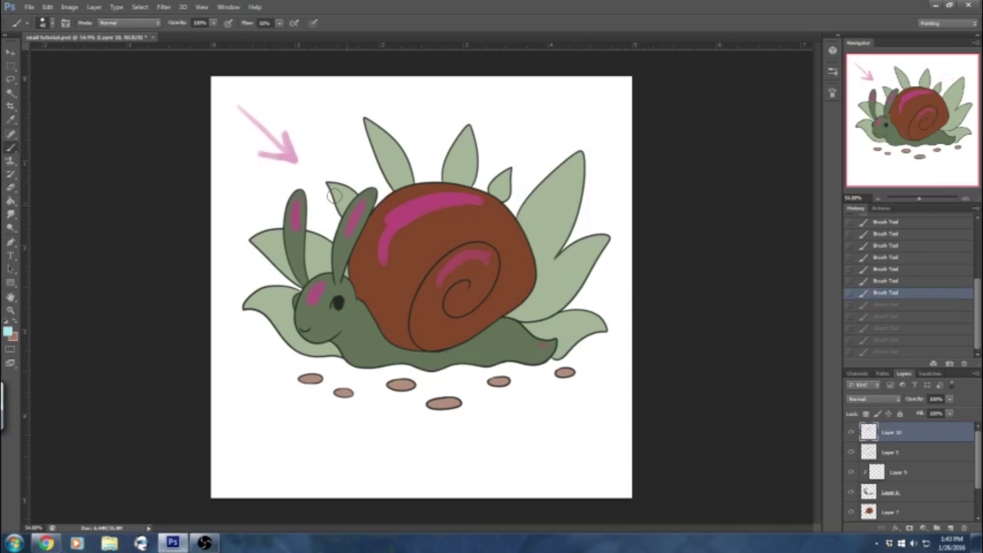
Mark reflected light in cyan along the tail, the shell's lower edge, the spiral, and the underside of the head and body.
left_click_drag(549, 351, 459, 360)
mouse_move(531, 273)
left_mouse_down()
mouse_move(521, 296)
mouse_move(450, 348)
left_mouse_up()
left_click_drag(492, 274, 462, 314)
mouse_move(344, 328)
left_mouse_down()
mouse_move(309, 335)
mouse_move(375, 363)
left_mouse_up()
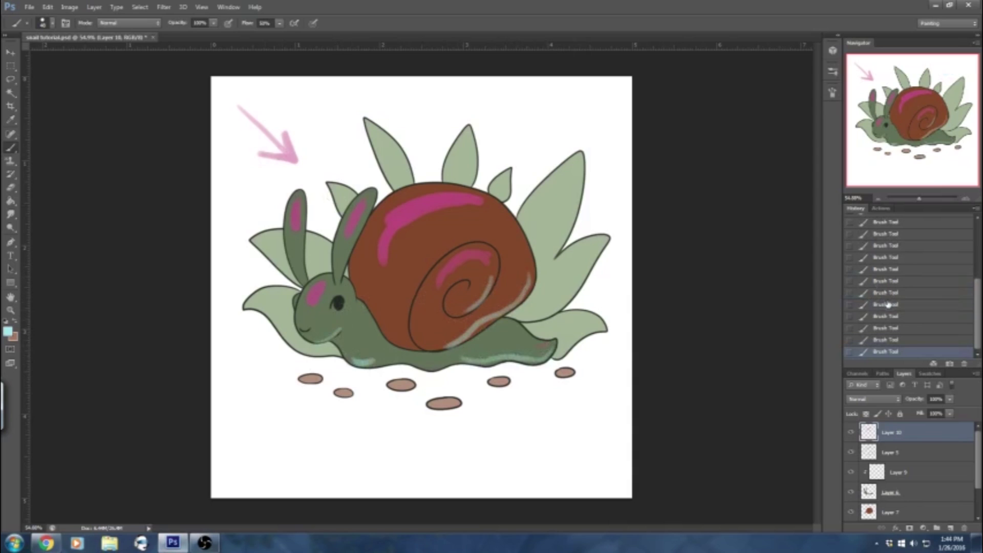
Step back through the history to the Eraser state, removing the light guide marks and their layer.
left_click(888, 282)
left_click(886, 269)
left_click(886, 258)
left_click_drag(978, 307, 978, 279)
left_click(887, 280)
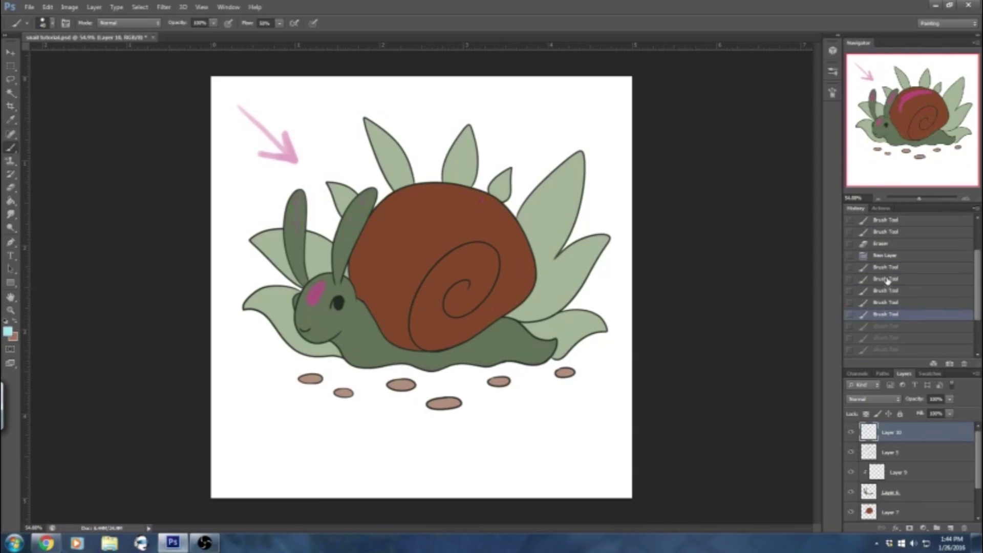
left_click(888, 281)
left_click(880, 258)
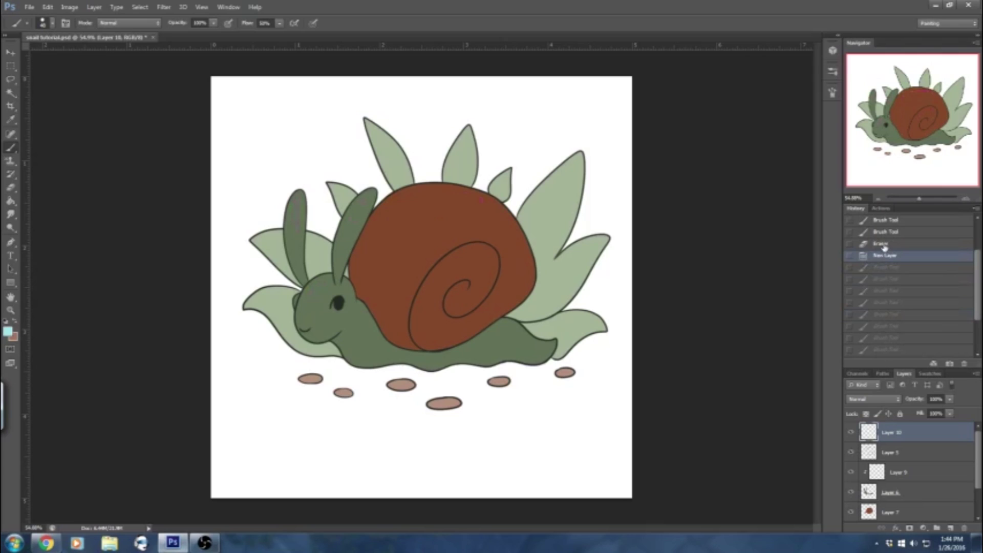
left_click(884, 245)
Make Layer 9 the active layer and increase the brush size.
left_click(893, 452)
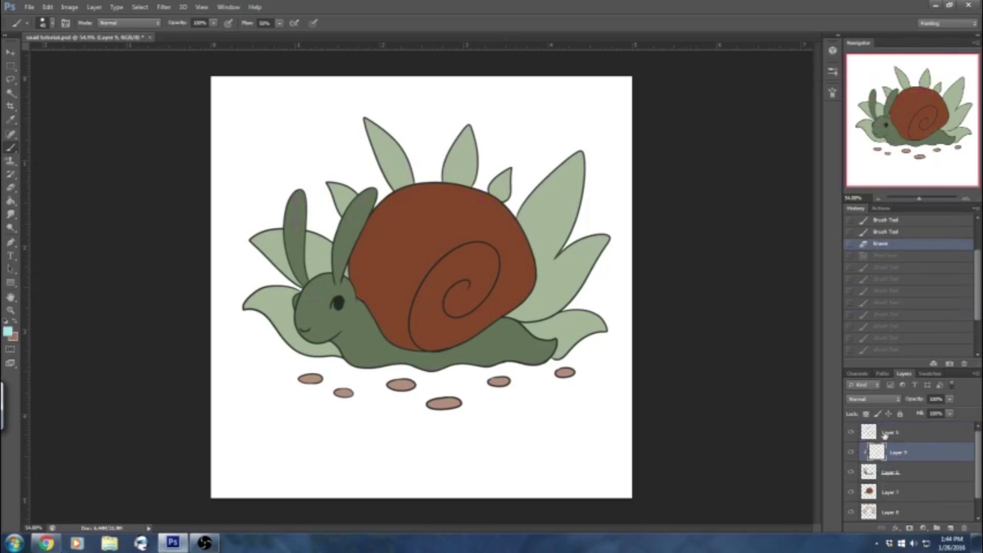
left_click(52, 23)
left_click_drag(47, 60, 53, 59)
left_click(52, 23)
left_click(53, 24)
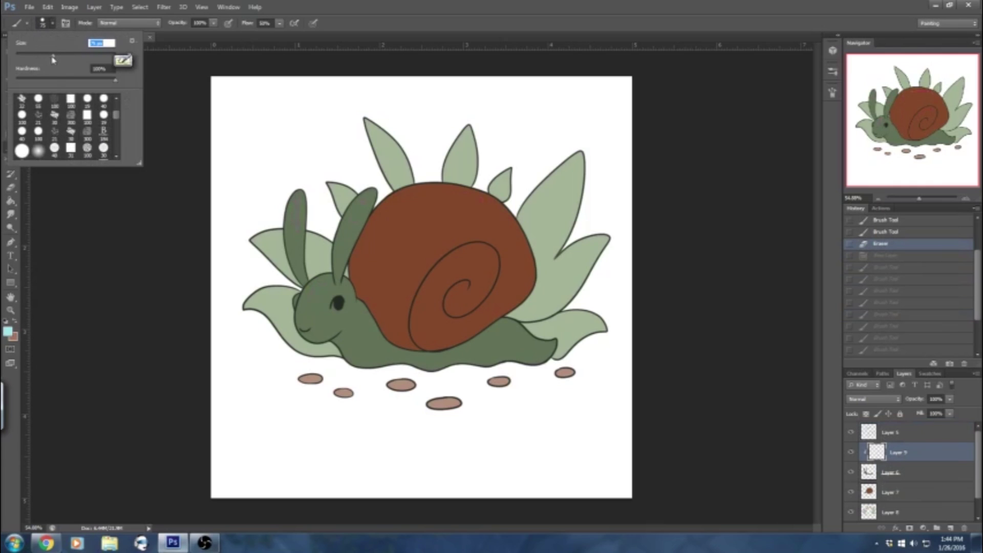
left_click(50, 26)
Create a new layer above Layer 5 for the snail's eye highlights.
left_click_drag(919, 200, 923, 199)
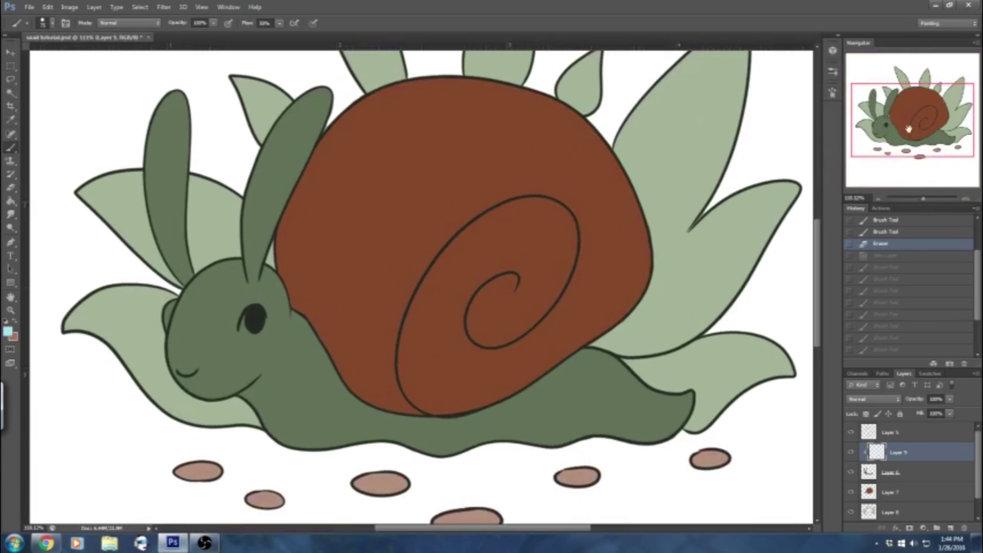
left_click_drag(908, 118, 865, 142)
left_click_drag(543, 531, 500, 532)
left_click_drag(819, 251, 819, 233)
left_click(906, 440)
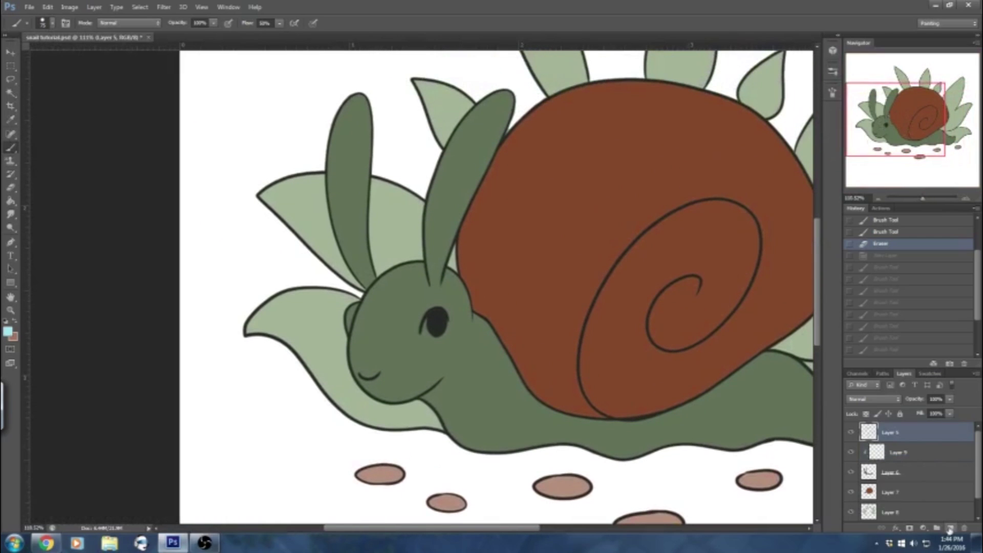
left_click(951, 528)
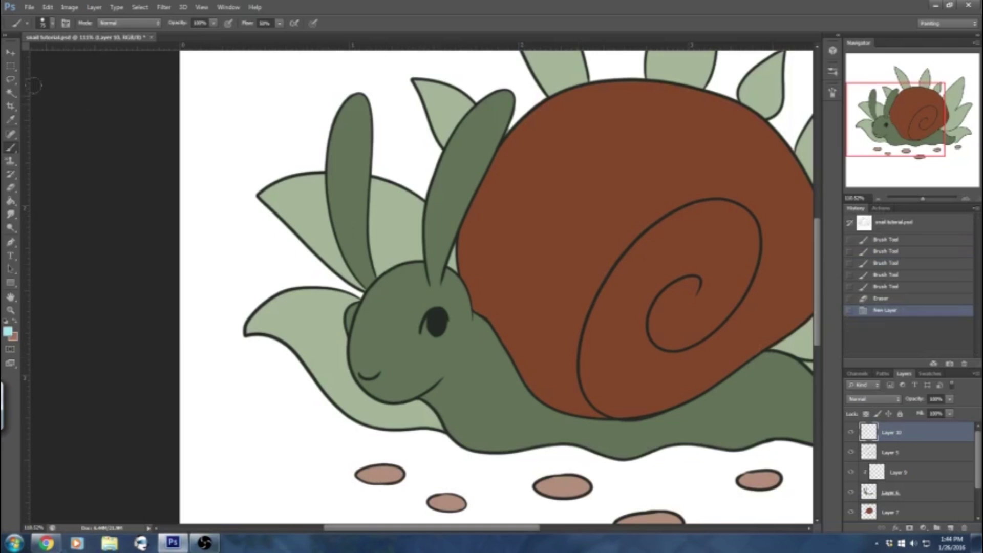
Paint a large and a small white highlight in the snail's eye with a small brush.
left_click(53, 23)
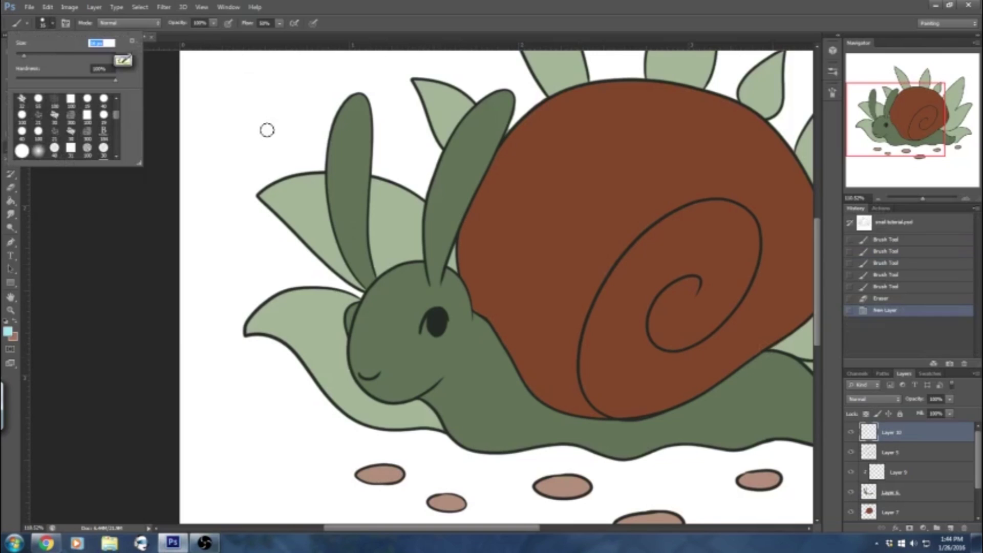
key("Return")
left_click(442, 317)
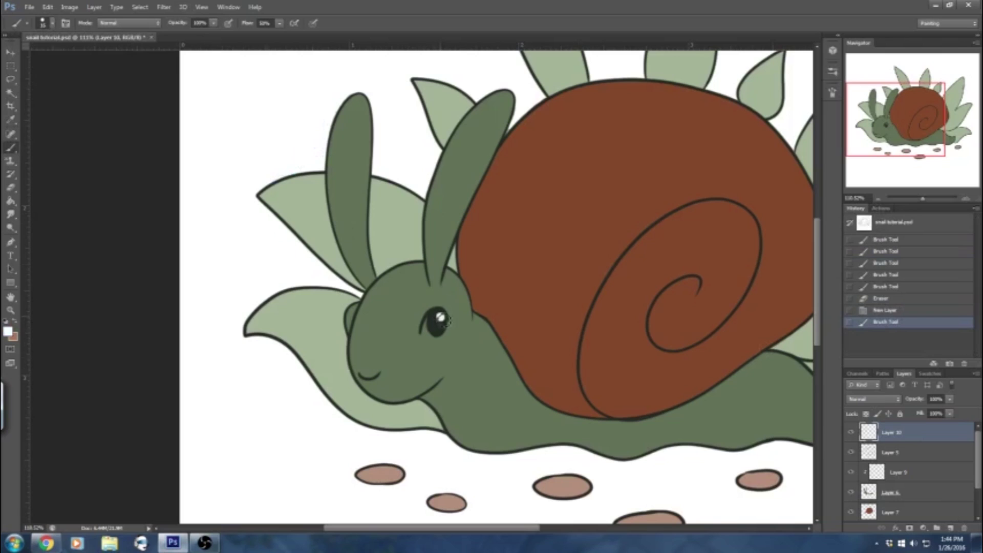
left_click(442, 325)
left_click(441, 328)
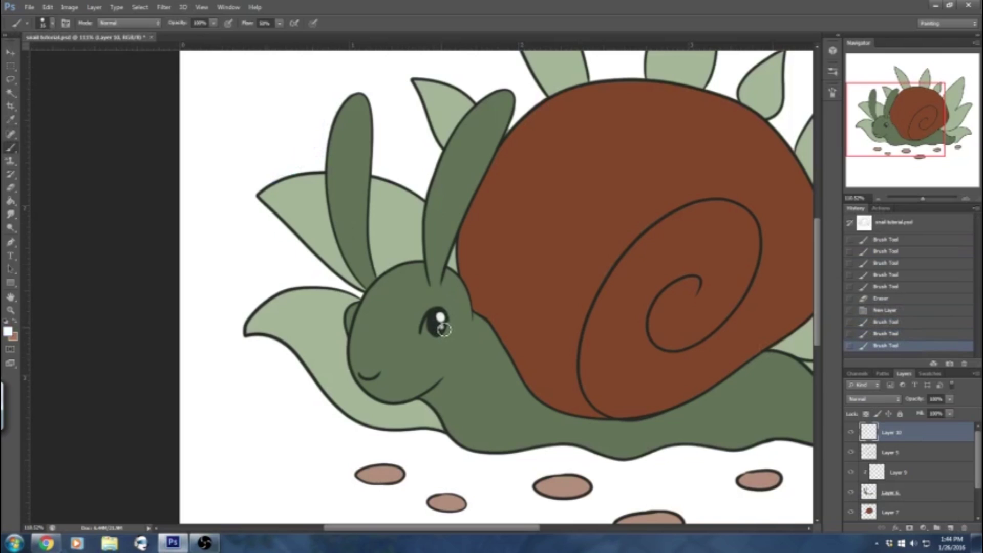
left_click(443, 323)
Make Layer 9 the active layer, check it by toggling its visibility, and increase the brush size for shading.
left_click(898, 472)
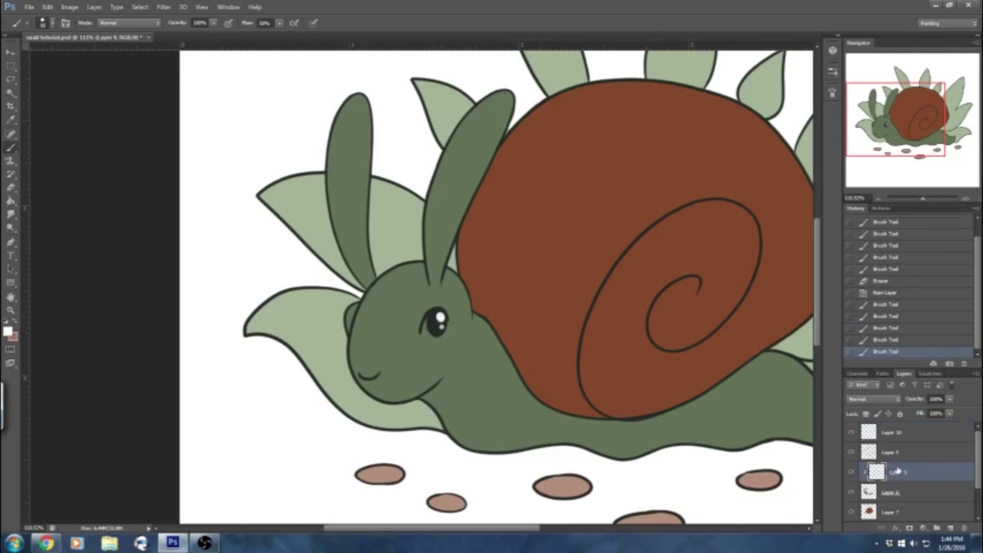
left_click(852, 473)
left_click(852, 472)
left_click(850, 473)
left_click(851, 473)
left_click(48, 24)
left_click_drag(34, 59, 42, 56)
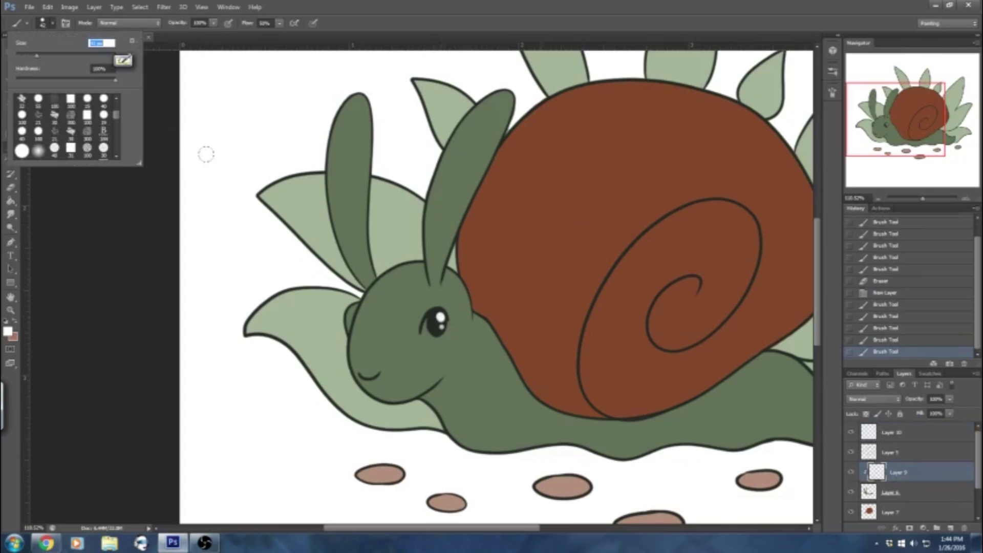
Set the foreground colour to red c13f3f and paint the upper parts of both snail antennae.
left_click_drag(924, 200, 923, 200)
left_click_drag(868, 111, 865, 109)
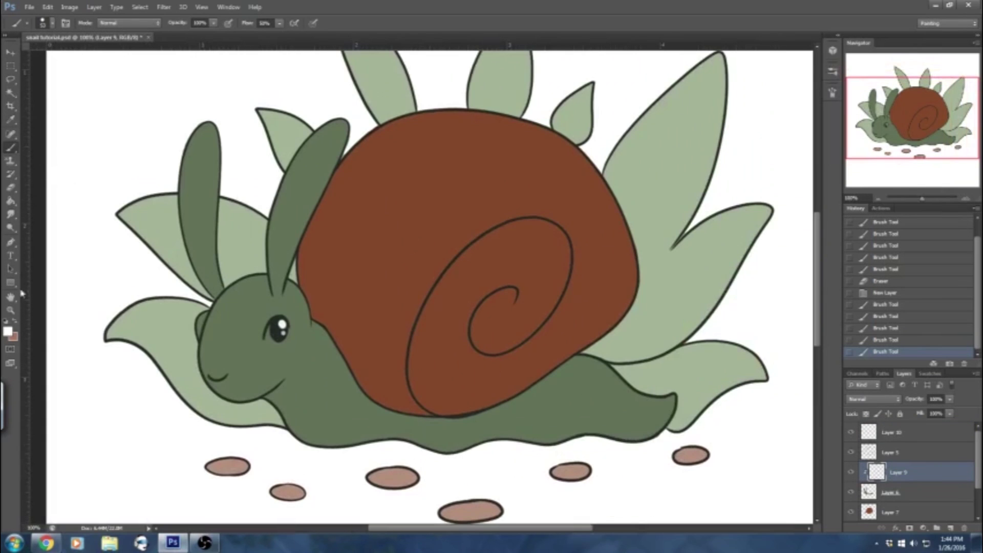
left_click(8, 332)
left_click_drag(375, 113, 411, 123)
left_click(584, 83)
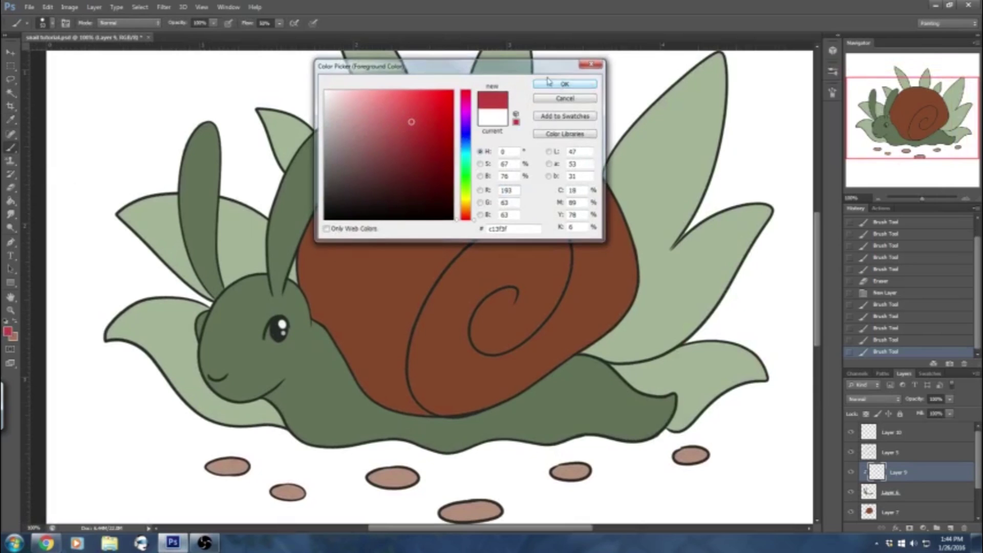
left_click_drag(338, 127, 306, 187)
mouse_move(210, 135)
left_mouse_down()
mouse_move(191, 161)
mouse_move(208, 184)
left_mouse_up()
Blend the red down into the green on the antenna beside the shell, using shades sampled from the transition.
left_click(306, 183, "alt")
mouse_move(308, 188)
left_mouse_down()
mouse_move(290, 199)
mouse_move(292, 186)
mouse_move(288, 234)
mouse_move(303, 194)
left_mouse_up()
left_click(295, 208, "alt")
left_click(289, 223, "alt")
left_click(306, 188, "alt")
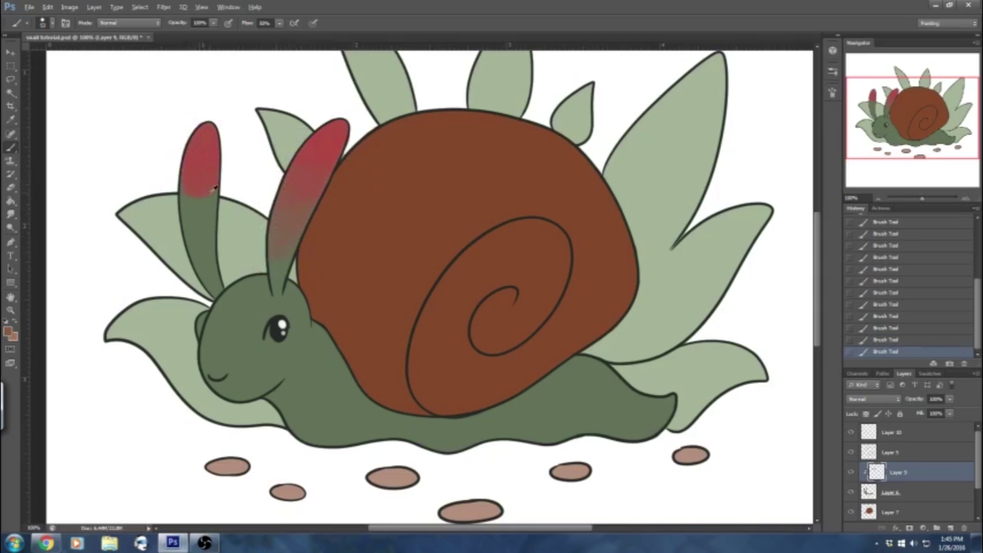
Blend the red into the green on the other antenna and smooth the gradients with sampled shades.
left_click(201, 208, "alt")
left_click_drag(201, 215, 174, 207)
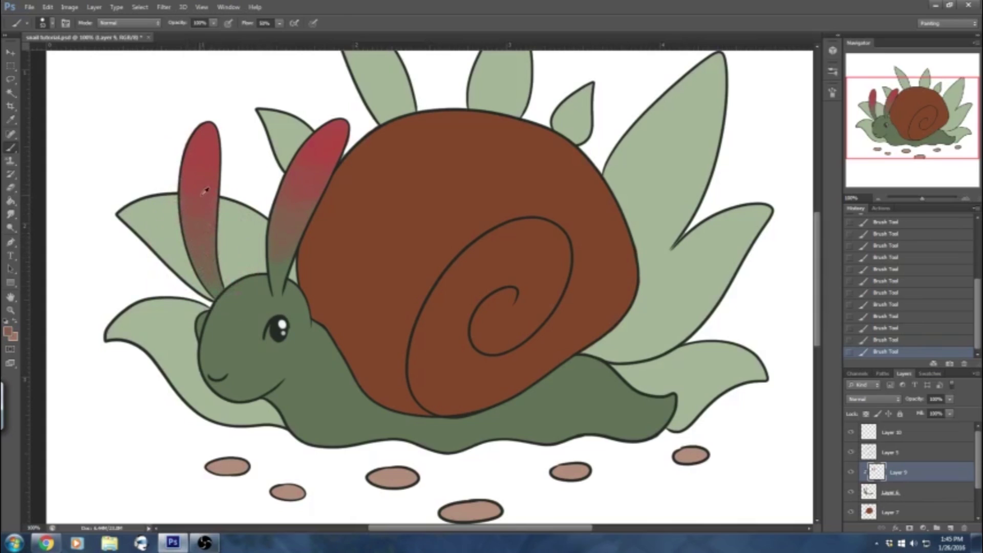
left_click(186, 182, "alt")
left_click(310, 192, "alt")
left_click(295, 214, "alt")
left_click(343, 123, "alt")
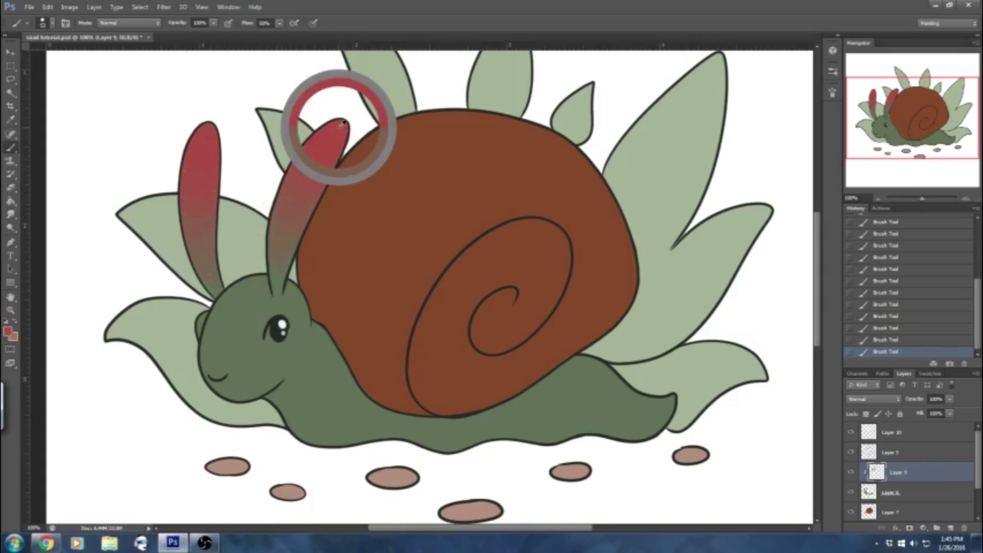
Add a new layer directly above Layer 10.
left_click_drag(918, 201, 914, 201)
left_click(901, 432)
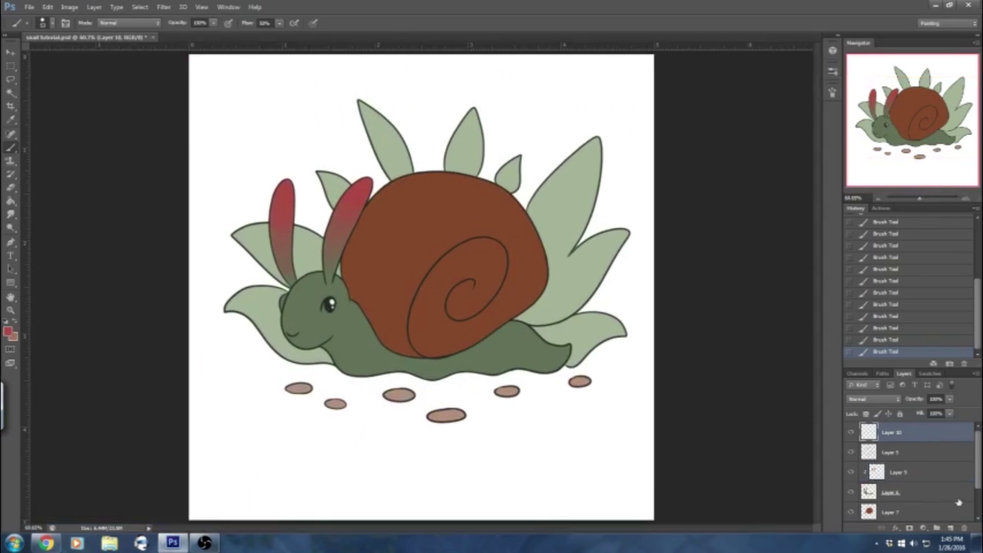
left_click(952, 528)
Paint a red swatch and, touching it below, a body-green swatch in the empty area under the pebbles.
left_click_drag(530, 425, 531, 425)
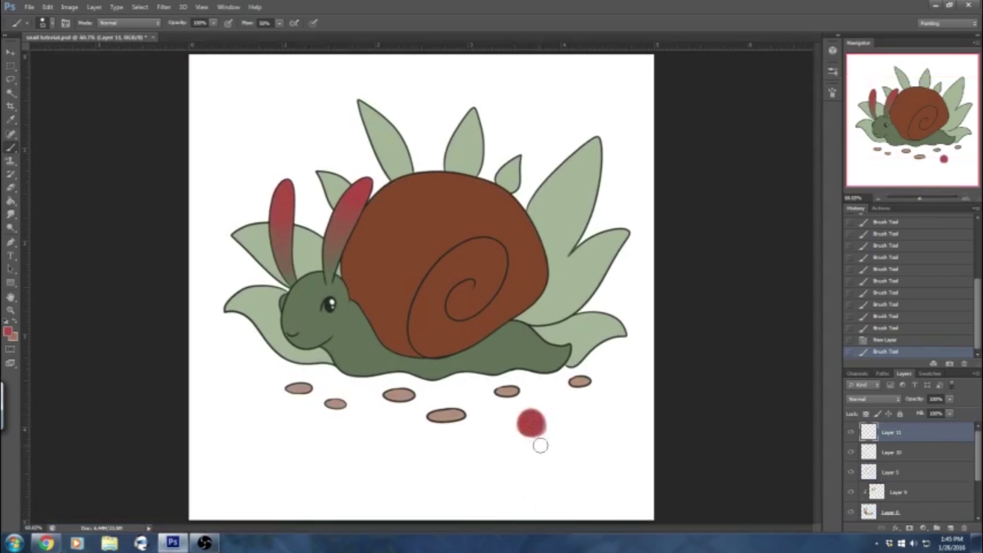
left_click(479, 342, "alt")
left_click_drag(529, 471, 533, 484)
left_click(536, 419, "alt")
mouse_move(534, 430)
left_mouse_down()
mouse_move(513, 446)
mouse_move(530, 464)
left_mouse_up()
left_click_drag(540, 505, 519, 500)
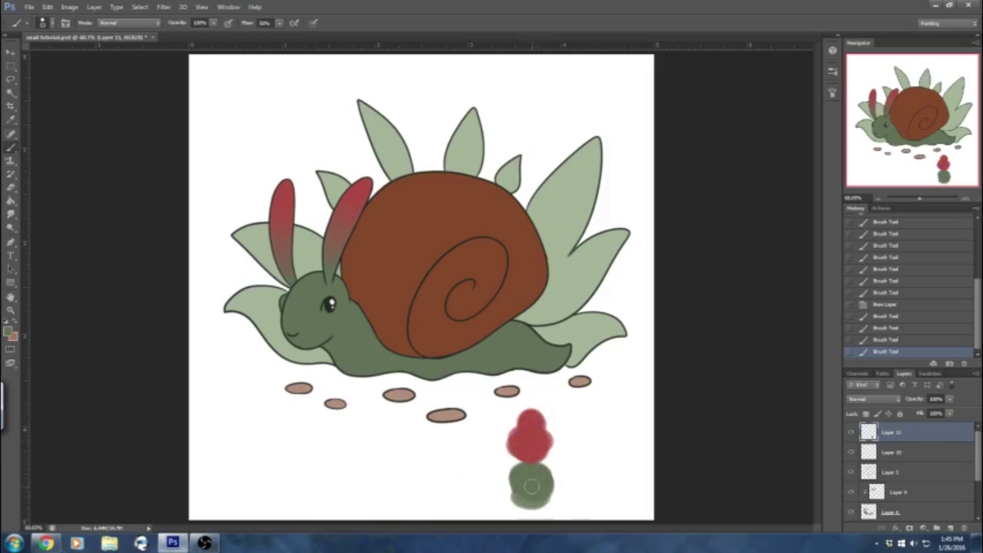
Blend the border between the red and green swatches by sampling intermediate colours and painting over it.
left_click(535, 453, "alt")
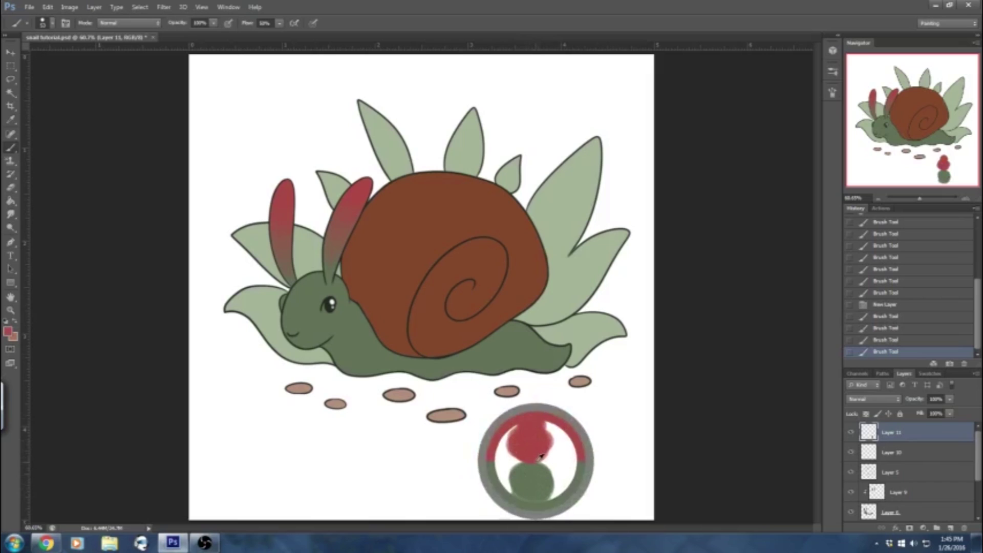
mouse_move(541, 461)
left_mouse_down()
mouse_move(512, 461)
mouse_move(540, 463)
left_mouse_up()
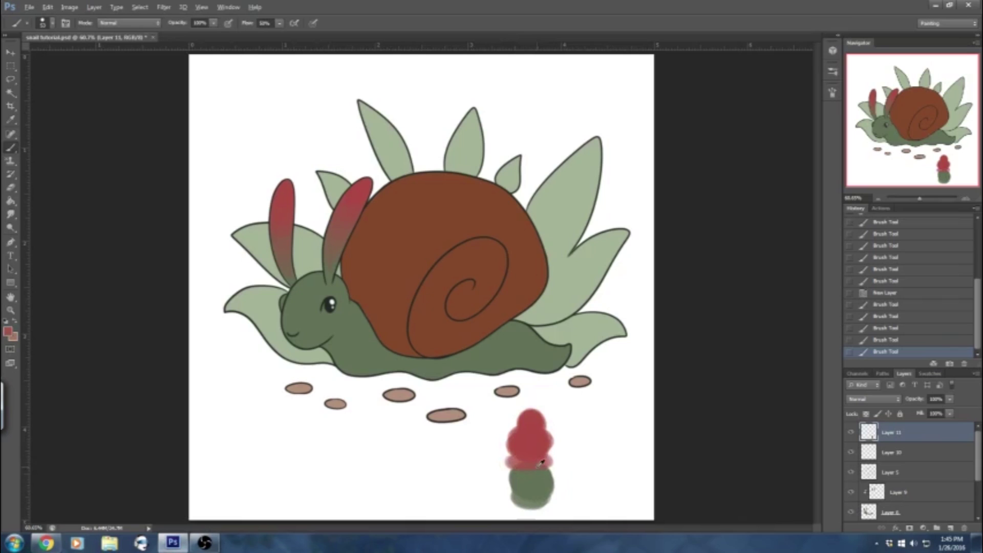
left_click(542, 462, "alt")
left_click_drag(542, 462, 544, 463)
mouse_move(534, 468)
left_mouse_down()
mouse_move(513, 469)
mouse_move(521, 471)
mouse_move(511, 480)
left_mouse_up()
left_click(535, 472, "alt")
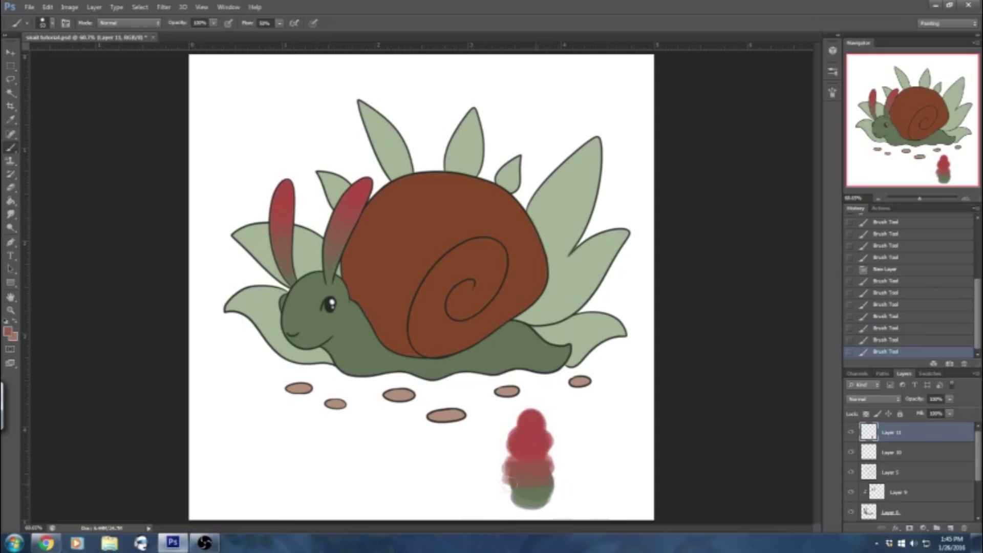
left_click(520, 487, "alt")
mouse_move(553, 506)
left_mouse_down()
mouse_move(518, 501)
mouse_move(516, 514)
left_mouse_up()
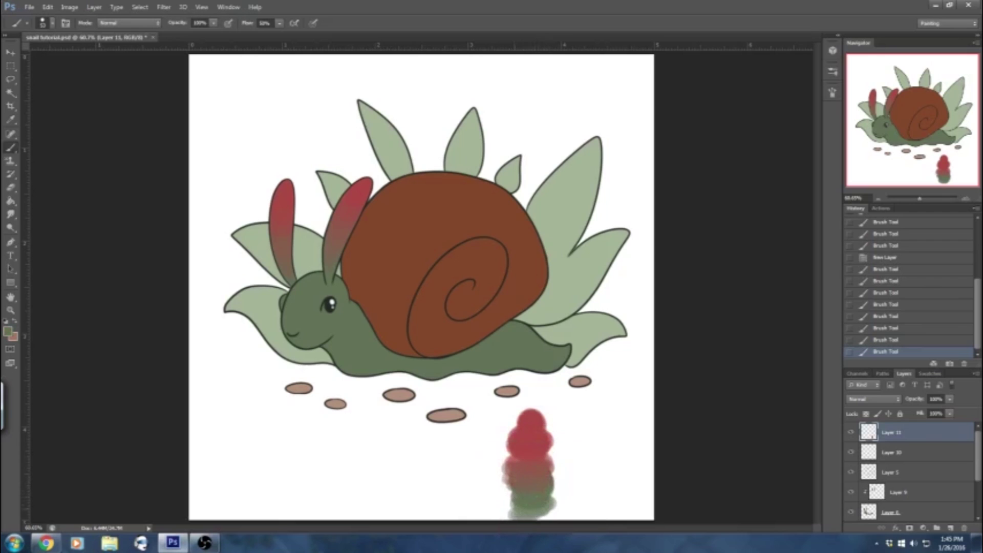
Enlarge the brush and smooth the swatch gradient from red to green with further sampled shades.
left_click(52, 23)
left_click_drag(44, 57, 61, 62)
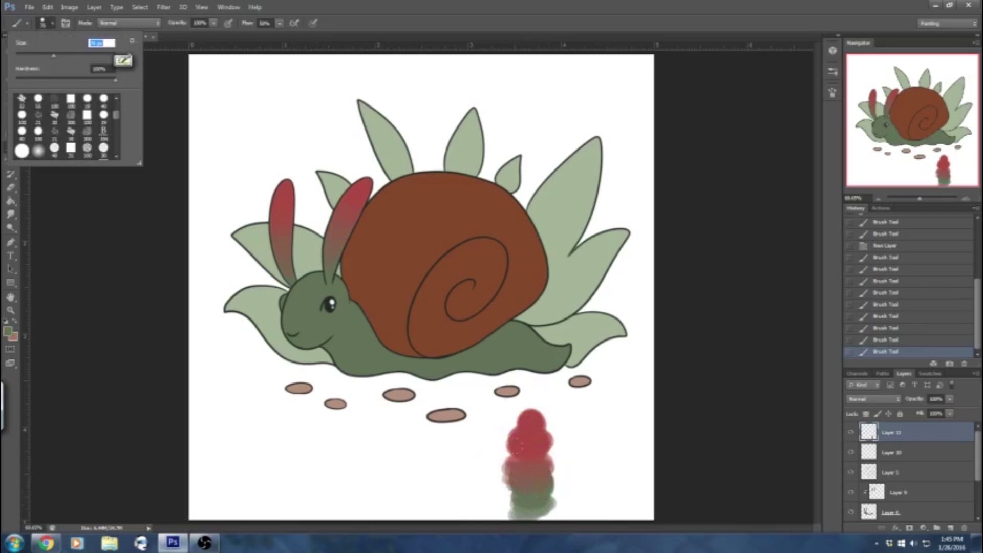
left_click(532, 466, "alt")
mouse_move(538, 457)
left_mouse_down()
mouse_move(520, 452)
mouse_move(533, 448)
mouse_move(533, 469)
mouse_move(528, 445)
left_mouse_up()
left_click(532, 491, "alt")
left_click(531, 465, "alt")
mouse_move(533, 412)
left_mouse_down()
mouse_move(542, 409)
mouse_move(522, 412)
mouse_move(534, 424)
left_mouse_up()
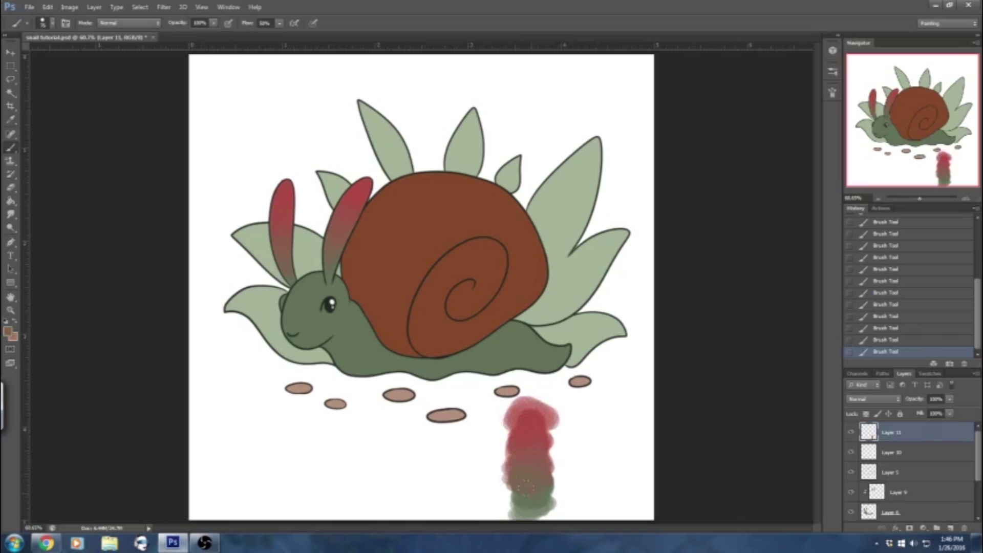
left_click(527, 496, "alt")
mouse_move(531, 490)
left_mouse_down()
mouse_move(533, 503)
mouse_move(520, 476)
left_mouse_up()
left_click(528, 461, "alt")
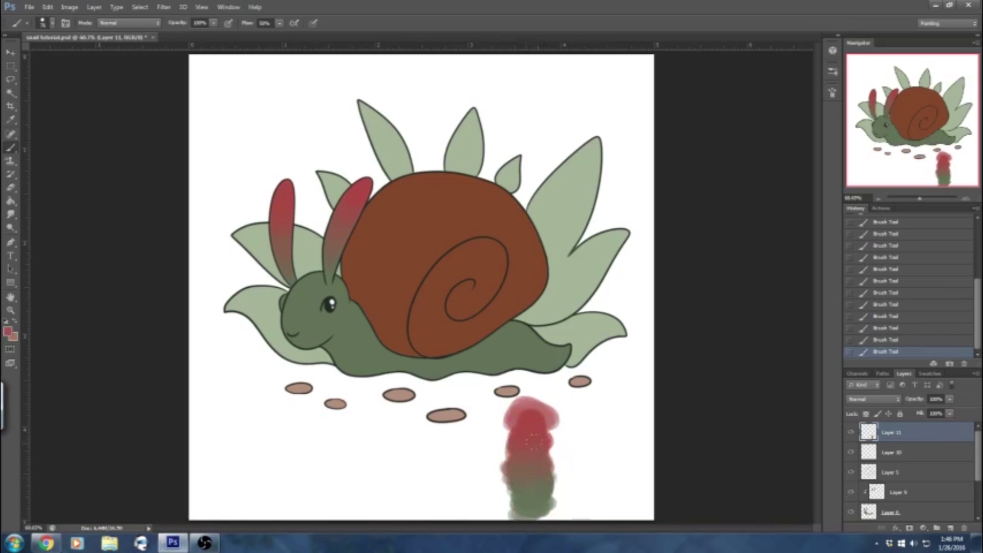
Erase the whole red-to-green practice swatch and return to the Brush tool.
left_click(10, 187)
mouse_move(512, 417)
left_mouse_down()
mouse_move(517, 430)
mouse_move(551, 410)
mouse_move(516, 479)
mouse_move(530, 515)
left_mouse_up()
left_click(10, 149)
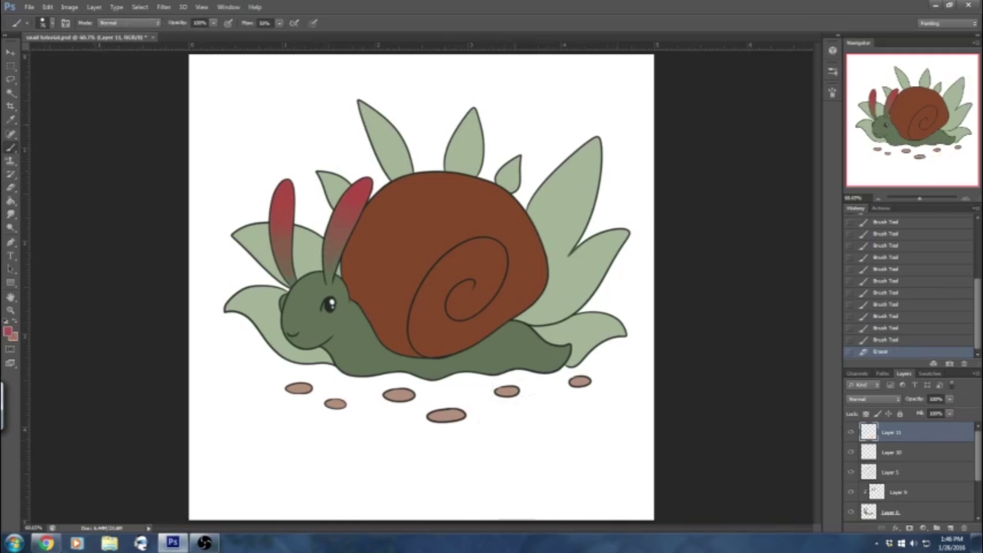
Reduce the brush size slightly for detail work on the snail.
left_click_drag(920, 199, 922, 199)
left_click_drag(910, 132, 901, 128)
left_click_drag(533, 528, 502, 528)
mouse_move(818, 230)
left_mouse_down()
mouse_move(820, 267)
mouse_move(821, 246)
left_mouse_up()
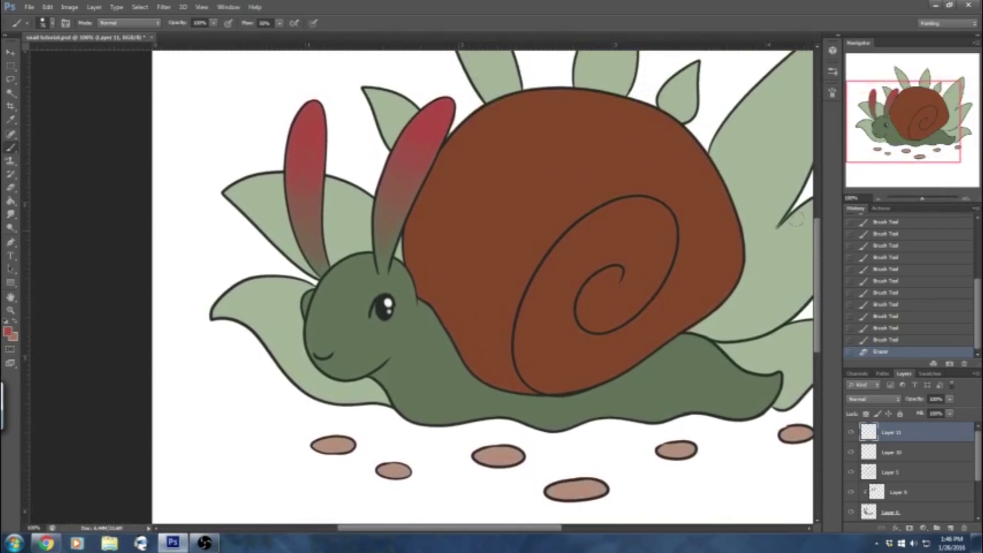
left_click(53, 24)
left_click_drag(50, 58, 47, 58)
left_click(52, 24)
mouse_move(822, 242)
left_mouse_down()
mouse_move(822, 261)
mouse_move(815, 232)
left_mouse_up()
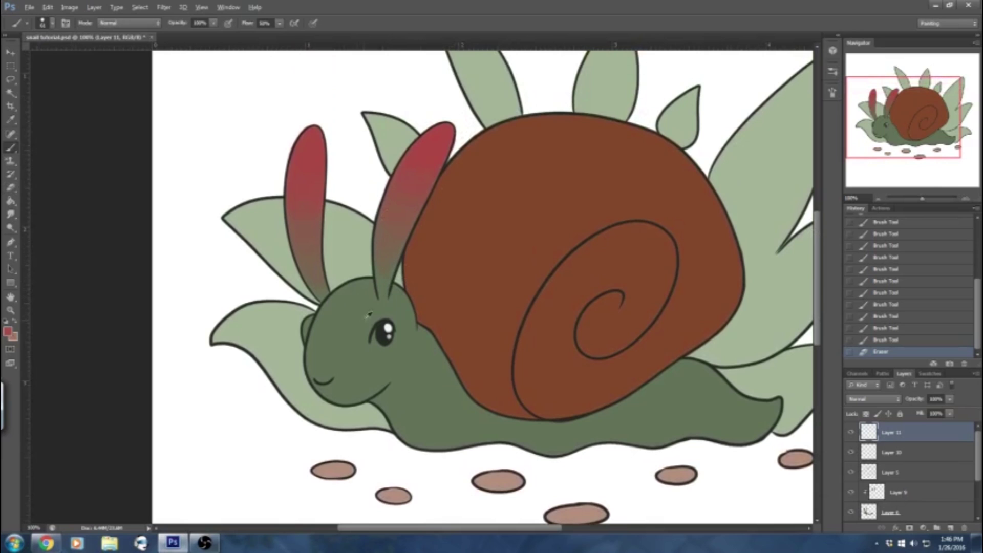
Sample the snail's head green and change the foreground colour to pale yellow-green c6c58c.
left_click(353, 308, "alt")
left_click(8, 332)
left_click_drag(467, 197, 467, 206)
left_click(353, 117)
left_click_drag(352, 117, 363, 117)
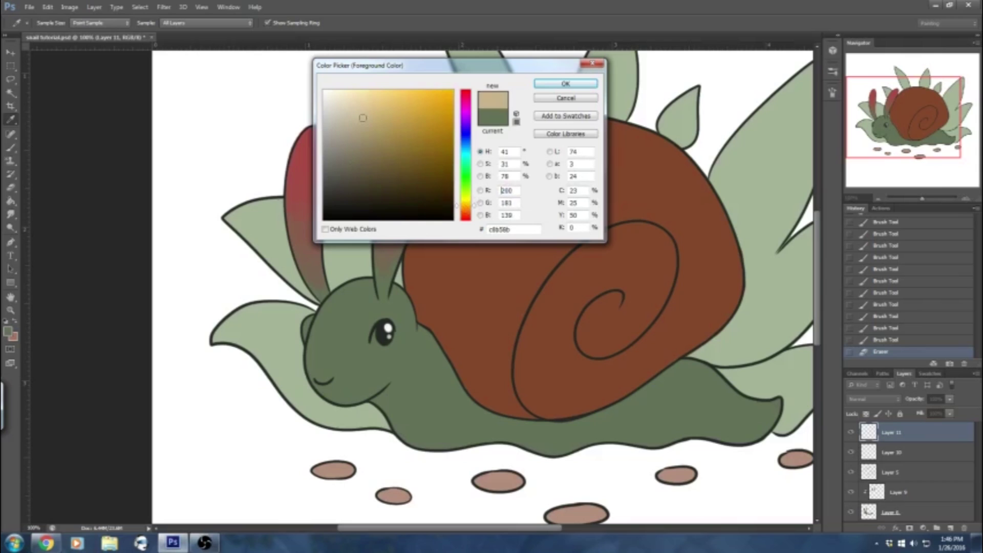
left_click(467, 201)
left_click_drag(467, 201, 467, 199)
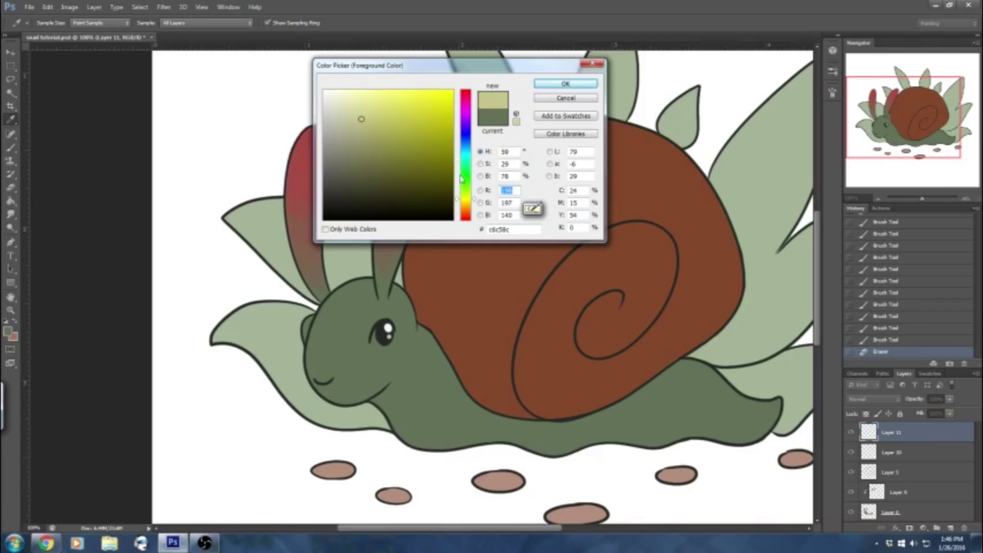
left_click(566, 84)
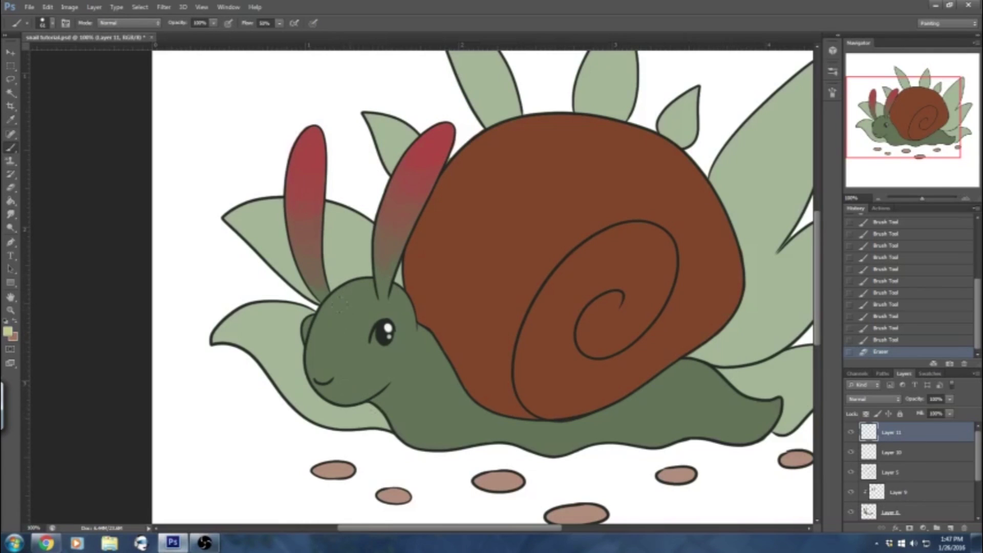
Try pale yellow-green highlights on the snail's head and tail on Layer 11, and revert the strokes.
left_click_drag(354, 296, 327, 331)
scroll(769, 358, "down", 3)
left_click_drag(776, 359, 733, 356)
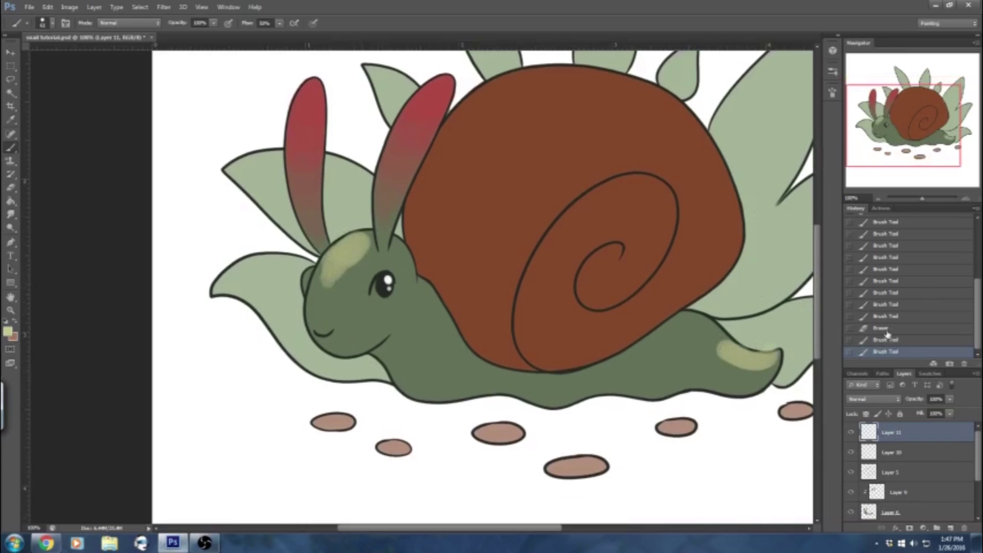
left_click(886, 329)
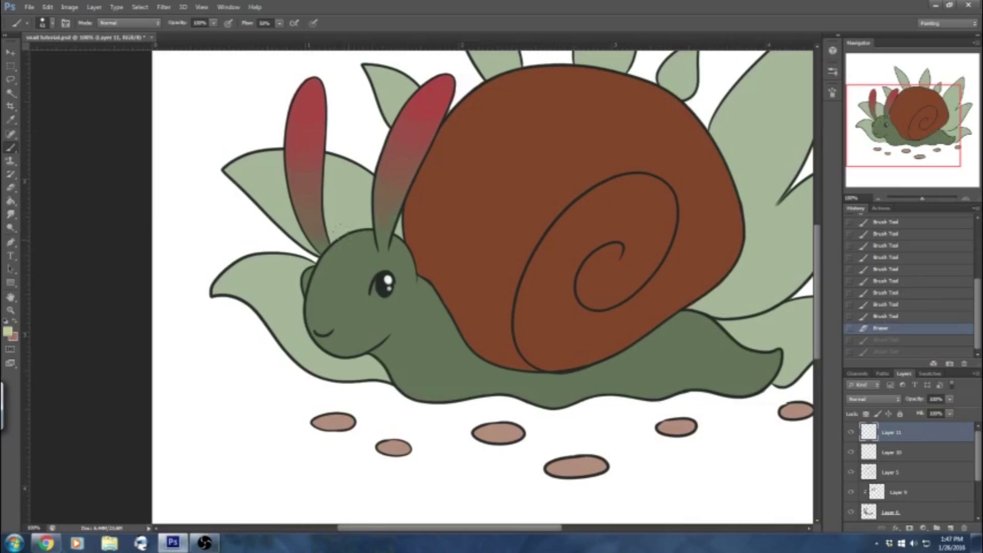
mouse_move(350, 247)
left_mouse_down()
mouse_move(336, 269)
mouse_move(339, 256)
left_mouse_up()
left_click(870, 328)
left_click(879, 352)
left_click(891, 343)
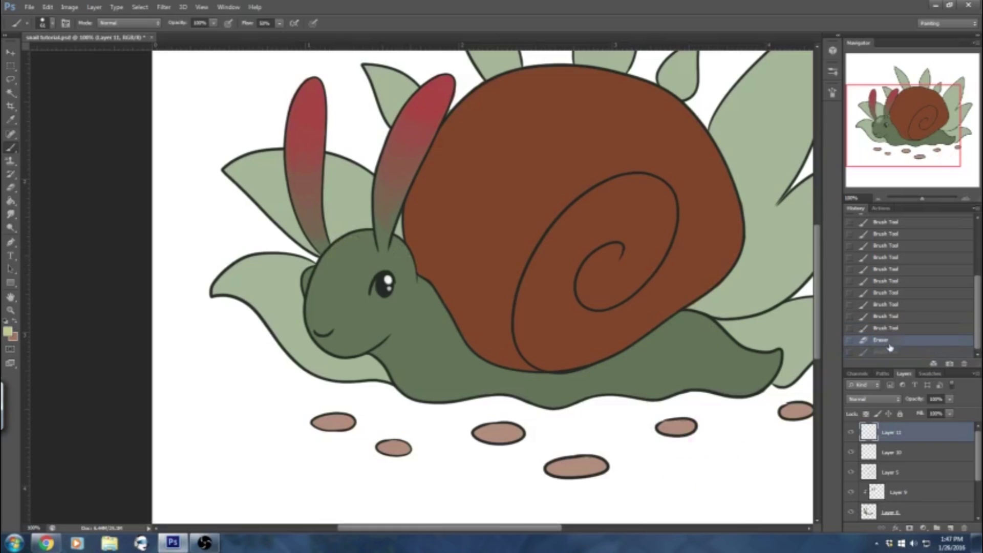
On Layer 9, paint pale yellow-green highlights on the top of the snail's head and on its tail.
left_click(904, 493)
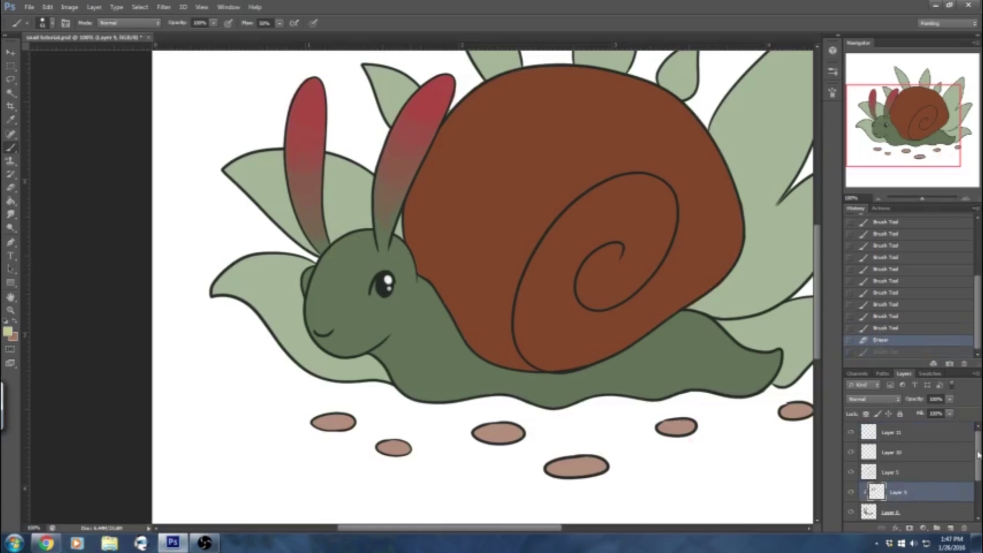
left_click_drag(978, 456, 978, 480)
left_click_drag(362, 239, 332, 281)
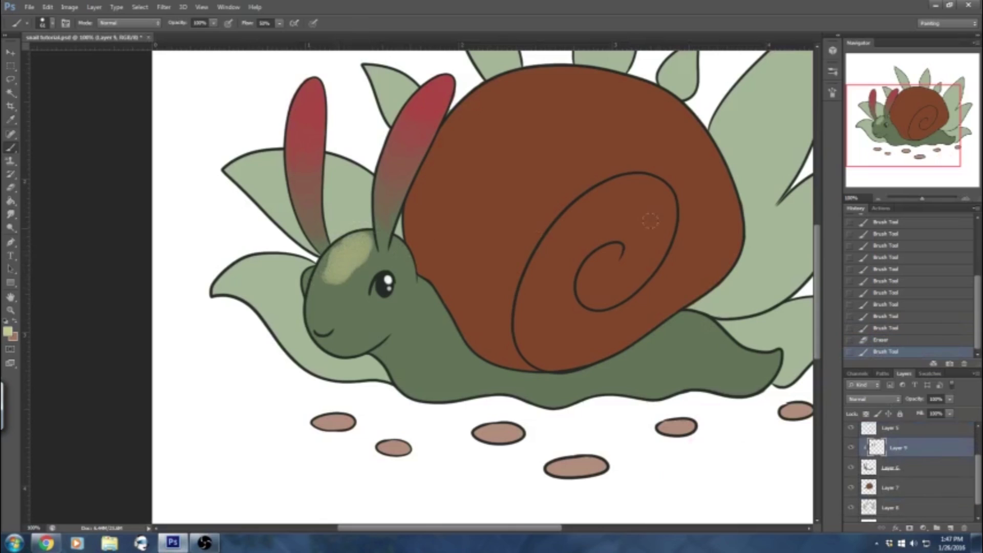
mouse_move(703, 330)
left_mouse_down()
mouse_move(738, 355)
mouse_move(774, 358)
mouse_move(768, 367)
mouse_move(721, 359)
mouse_move(718, 367)
mouse_move(706, 327)
mouse_move(729, 342)
mouse_move(717, 333)
mouse_move(698, 342)
mouse_move(701, 332)
mouse_move(705, 361)
mouse_move(725, 384)
mouse_move(755, 378)
left_mouse_up()
Blend the edges of the tail highlight into the body green using sampled intermediate shades.
left_click(738, 373, "alt")
left_click(692, 320, "alt")
left_click(719, 330, "alt")
left_click(709, 328, "alt")
left_click(710, 374, "alt")
left_click(768, 374, "alt")
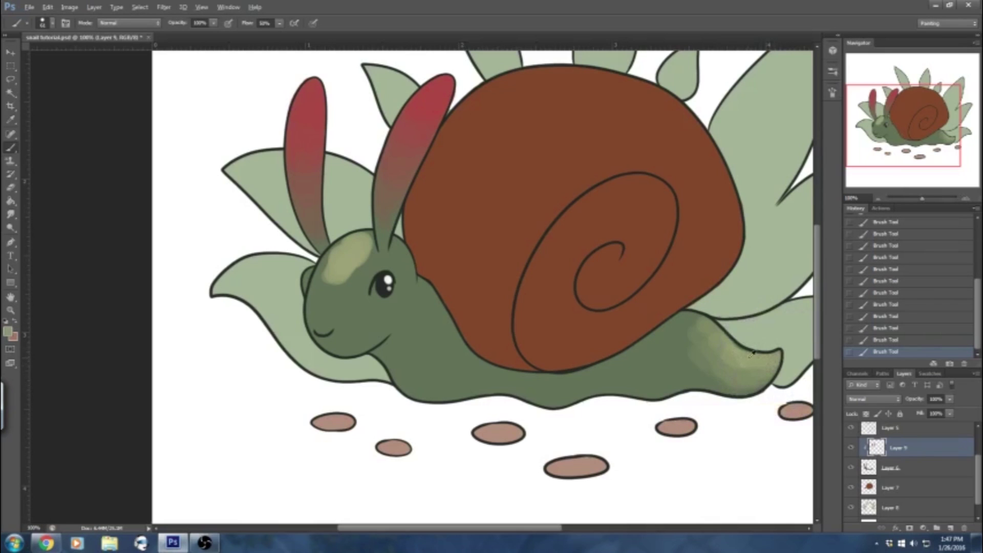
Refine the tail shading with more sampled greens, smoothing the transition between the shell edge and tail tip.
left_click(717, 324, "alt")
left_click(687, 314, "alt")
left_click(704, 330, "alt")
left_click(725, 348, "alt")
mouse_move(718, 344)
left_mouse_down()
mouse_move(705, 329)
mouse_move(723, 358)
left_mouse_up()
left_click(701, 323, "alt")
left_click(697, 339, "alt")
left_click(686, 343, "alt")
left_click(730, 355, "alt")
left_click(698, 317, "alt")
left_click(752, 356, "alt")
Blend the forehead highlight down into the green of the snail's face.
left_click_drag(922, 199, 920, 200)
left_click(306, 275, "alt")
left_click_drag(310, 288, 280, 301)
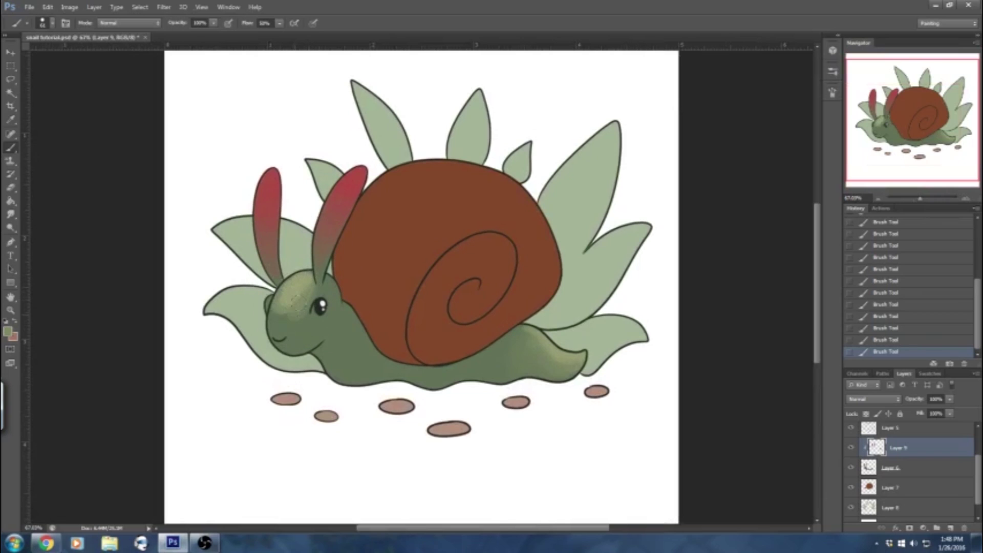
left_click(299, 313, "alt")
Lower the brush flow to 26% and soften the highlight across the top of the snail's head.
left_click(280, 23)
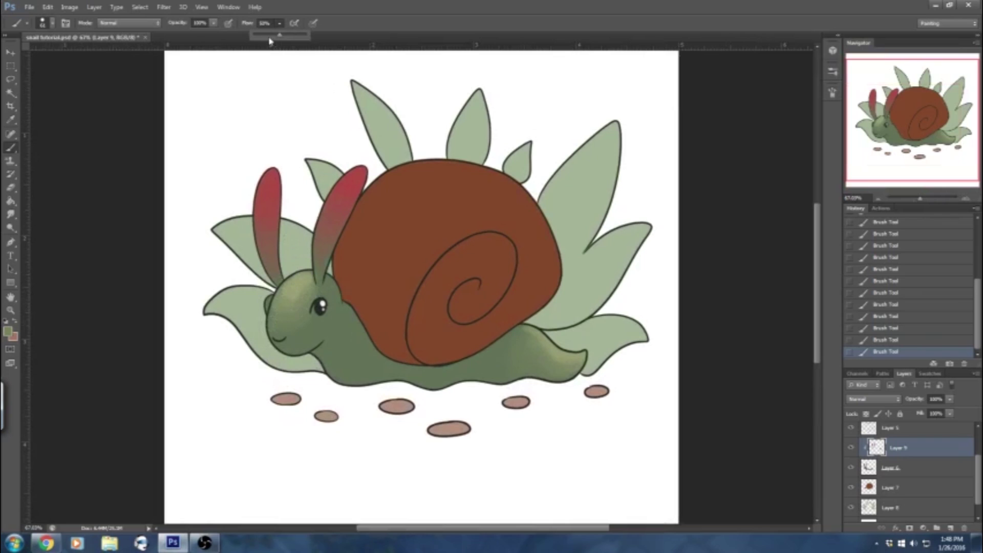
left_click_drag(279, 35, 284, 35)
left_click(309, 277, "alt")
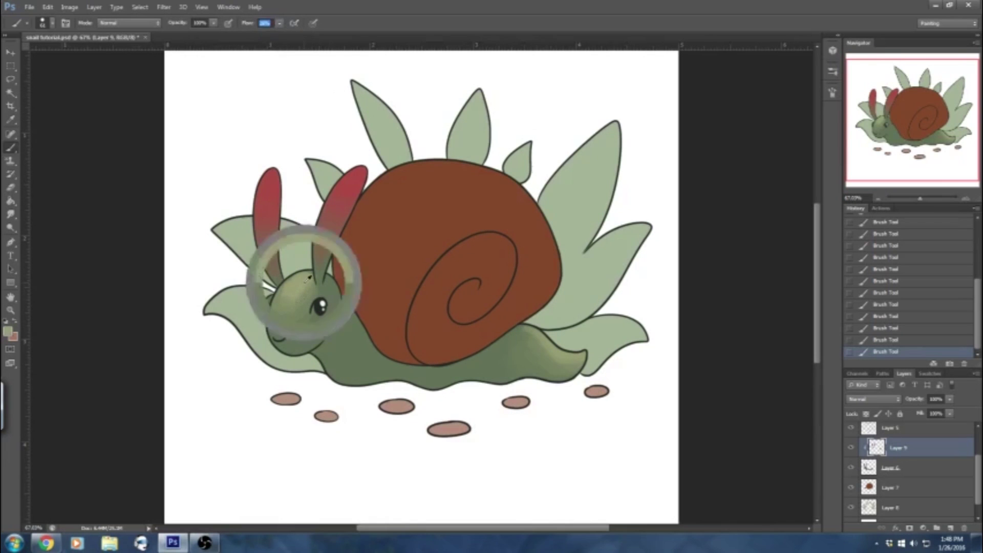
left_click_drag(309, 282, 310, 298)
left_click(323, 286, "alt")
left_click(320, 287, "alt")
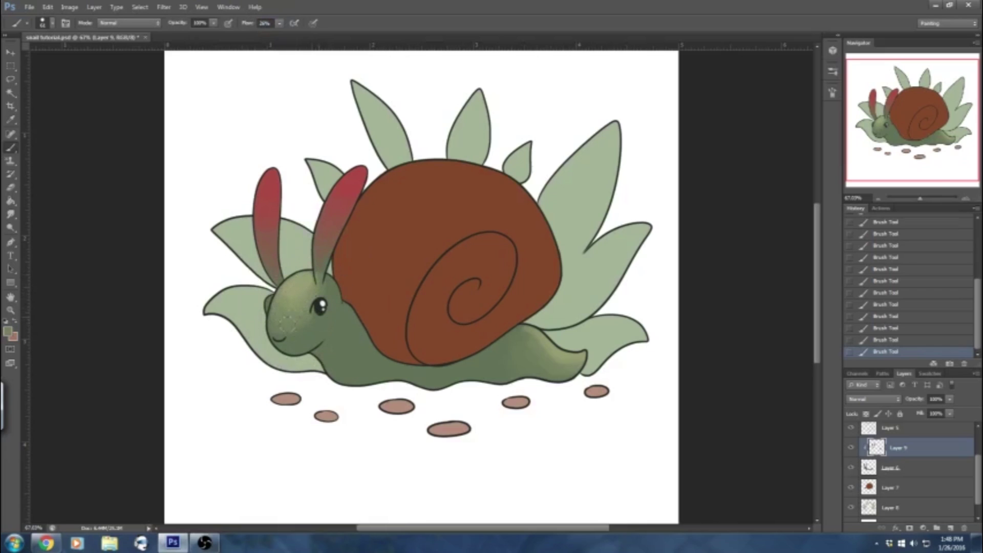
Smooth the shading over the snail's face, around the eye and at the antenna base with sampled greens.
left_click(290, 294, "alt")
left_click(332, 277, "alt")
left_click(320, 287, "alt")
left_click(279, 311, "alt")
left_click(331, 297, "alt")
left_click(308, 285, "alt")
left_click(335, 305, "alt")
left_click(326, 283, "alt")
left_click(323, 269, "alt")
Sample the antenna red and change the foreground colour to light orange-red e48a66.
left_click(357, 173, "alt")
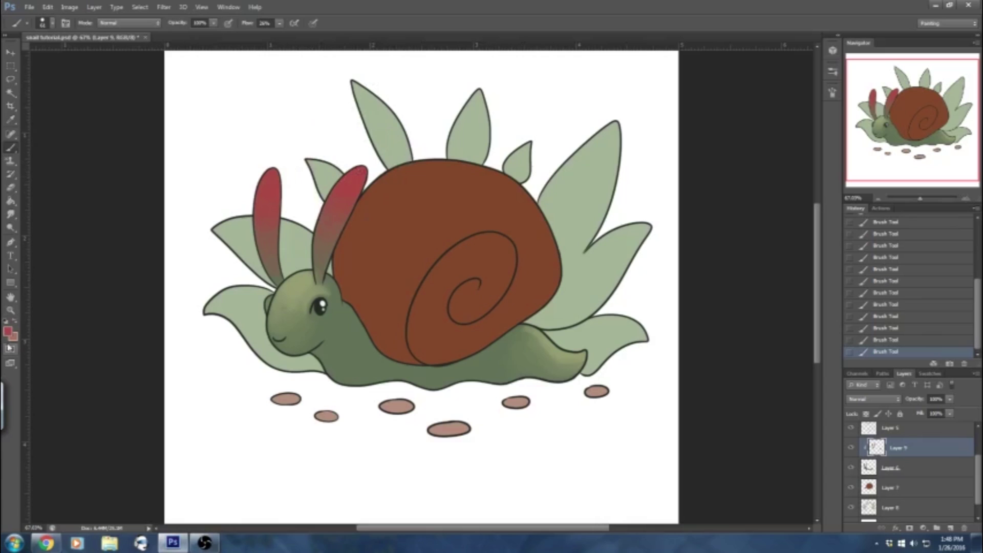
left_click(7, 330)
left_click_drag(423, 111, 395, 104)
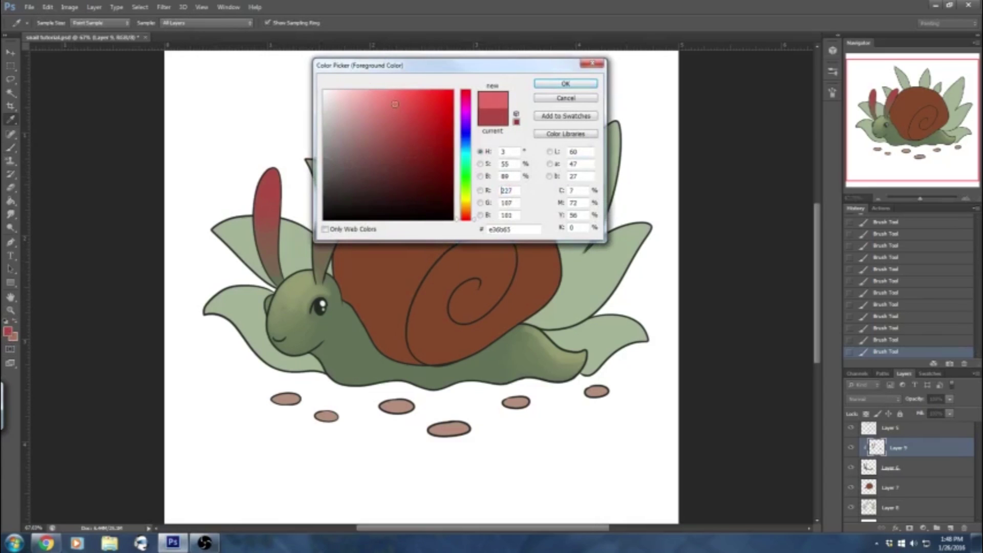
left_click(468, 214)
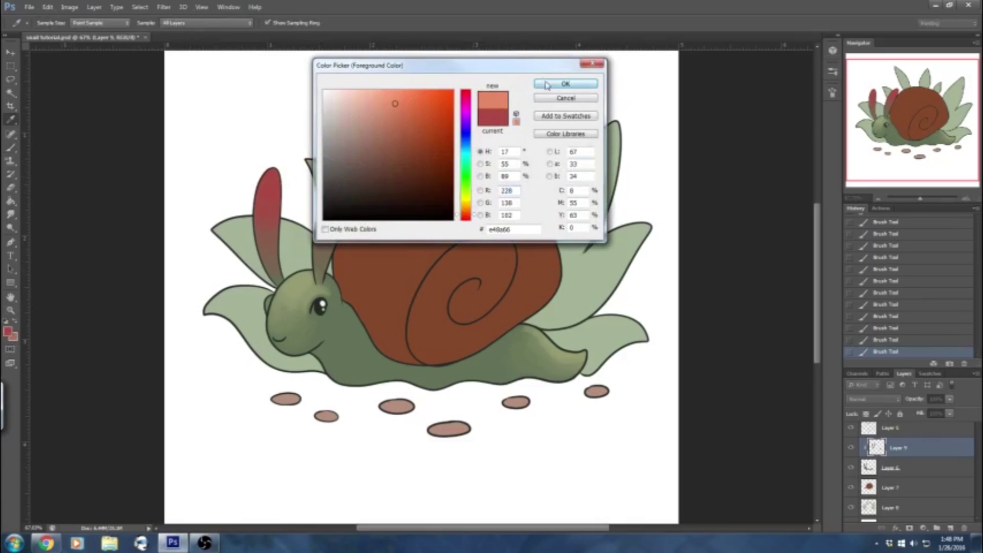
left_click(547, 85)
Resize the brush and paint light orange-red highlights on the tips of both antennae.
left_click(50, 25)
left_click_drag(38, 55, 55, 57)
left_click(349, 167)
left_click_drag(357, 169, 340, 192)
left_click_drag(267, 165, 264, 165)
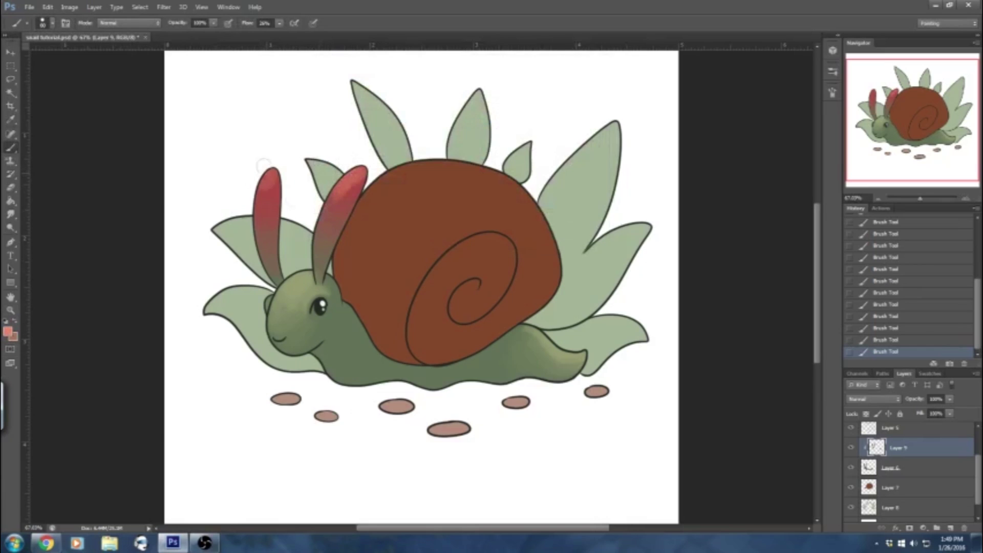
Blend the tip highlights down into the red of both antennae using sampled reds.
left_click(357, 180, "alt")
mouse_move(355, 175)
left_mouse_down()
mouse_move(358, 163)
mouse_move(356, 171)
left_mouse_up()
left_click(345, 201, "alt")
left_click(346, 201, "alt")
left_click(353, 174, "alt")
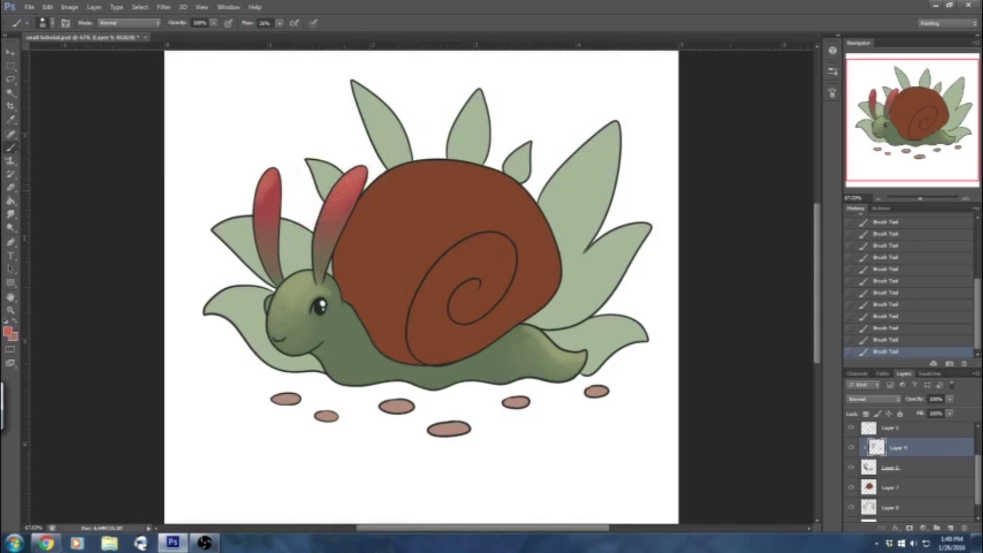
left_click(344, 197, "alt")
left_click(265, 182, "alt")
Change the foreground colour from the sampled antenna red to light orange f2935a.
left_click(8, 331)
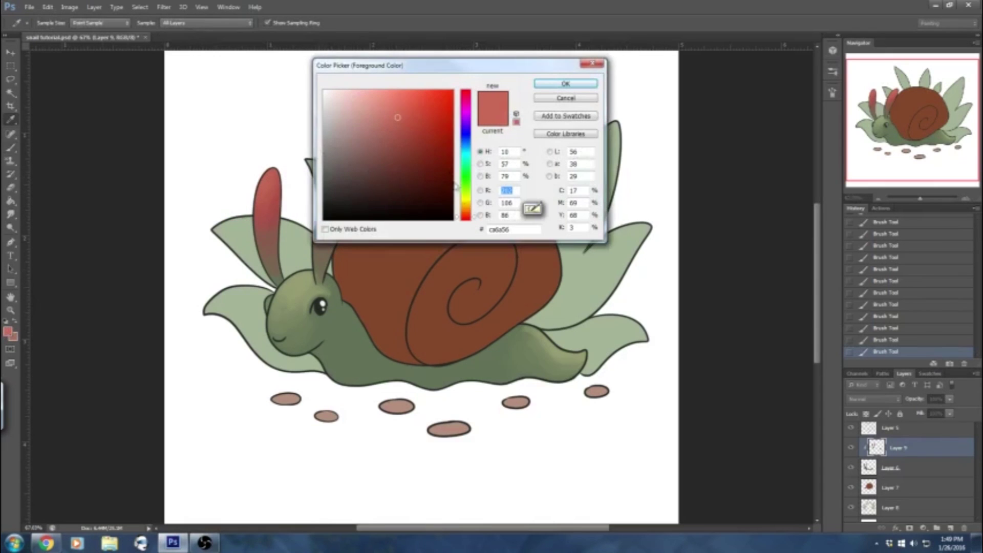
left_click(466, 213)
left_click(405, 96)
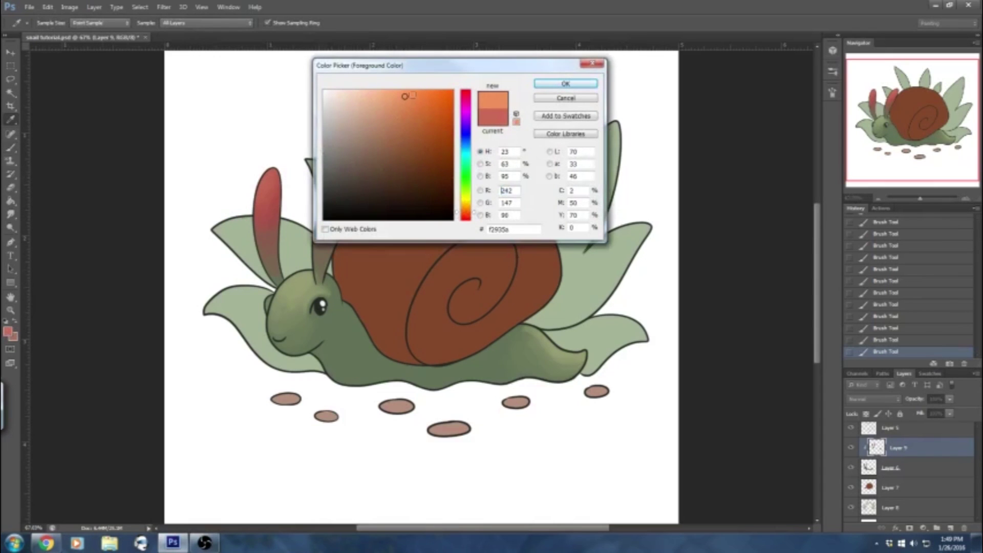
left_click(566, 84)
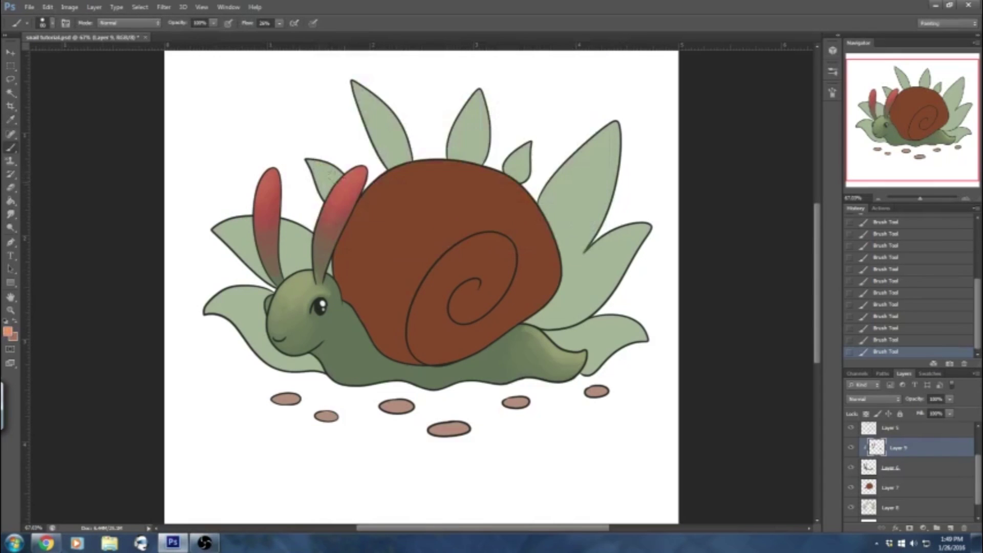
left_click(7, 332)
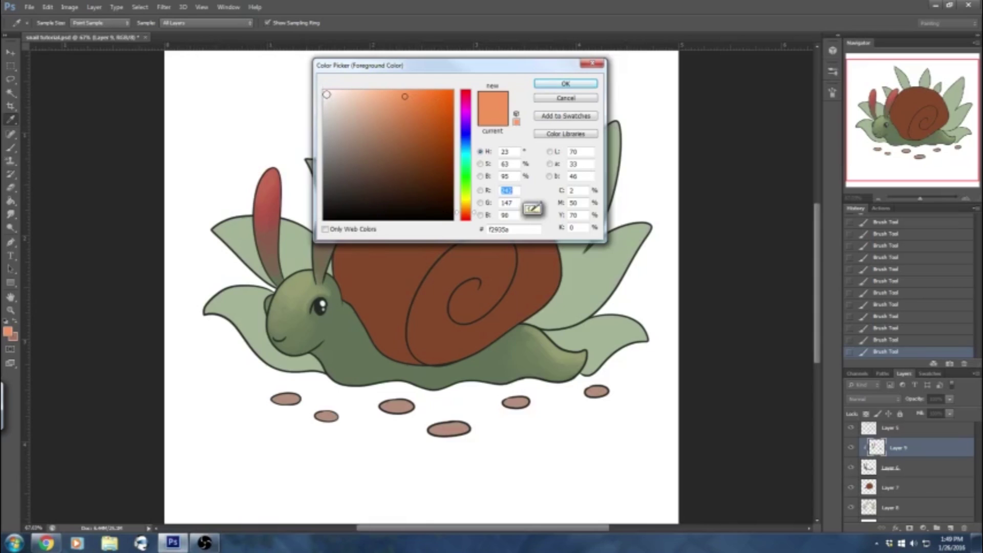
left_click(327, 94)
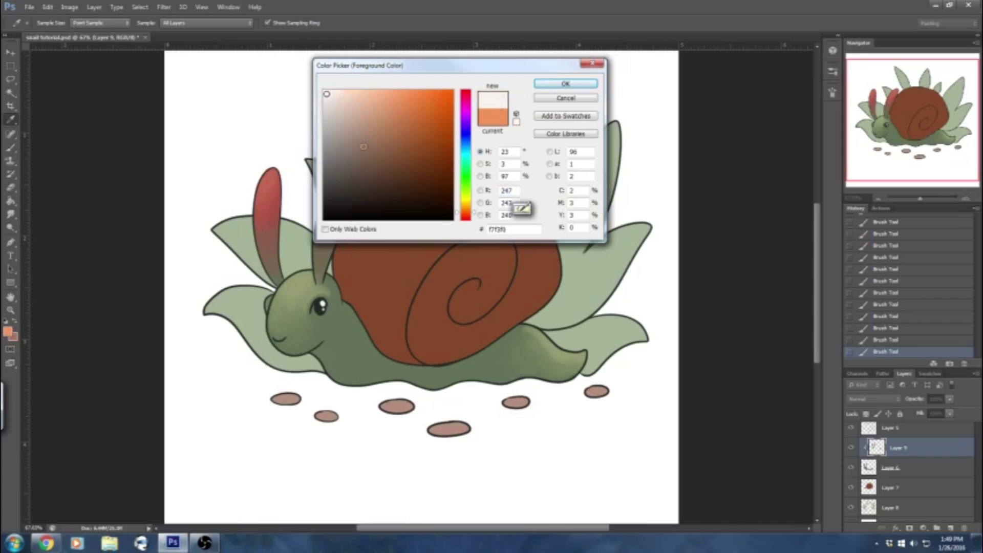
mouse_move(327, 155)
left_mouse_down()
mouse_move(445, 153)
mouse_move(446, 95)
mouse_move(449, 169)
mouse_move(444, 97)
left_mouse_up()
mouse_move(344, 110)
left_mouse_down()
mouse_move(344, 97)
mouse_move(370, 116)
left_mouse_up()
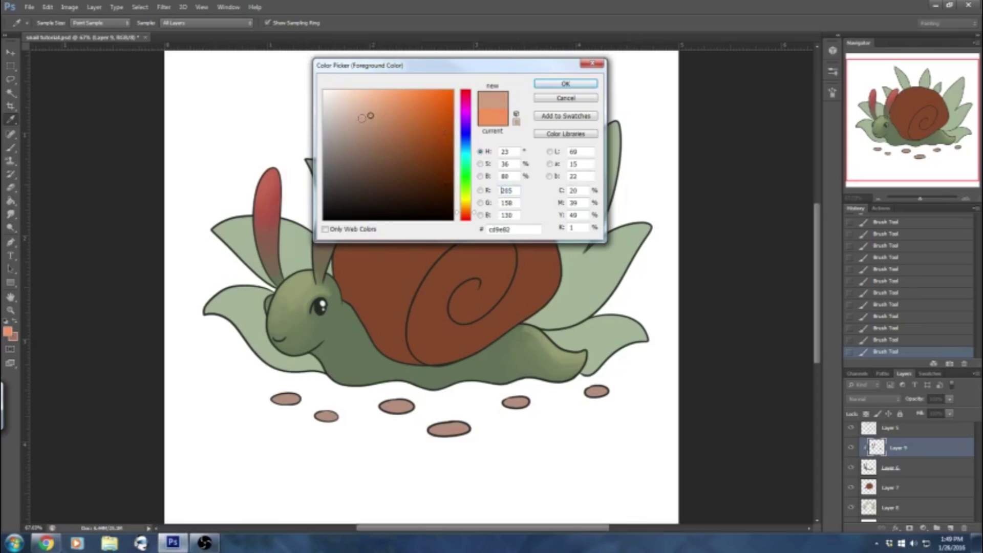
left_click(566, 97)
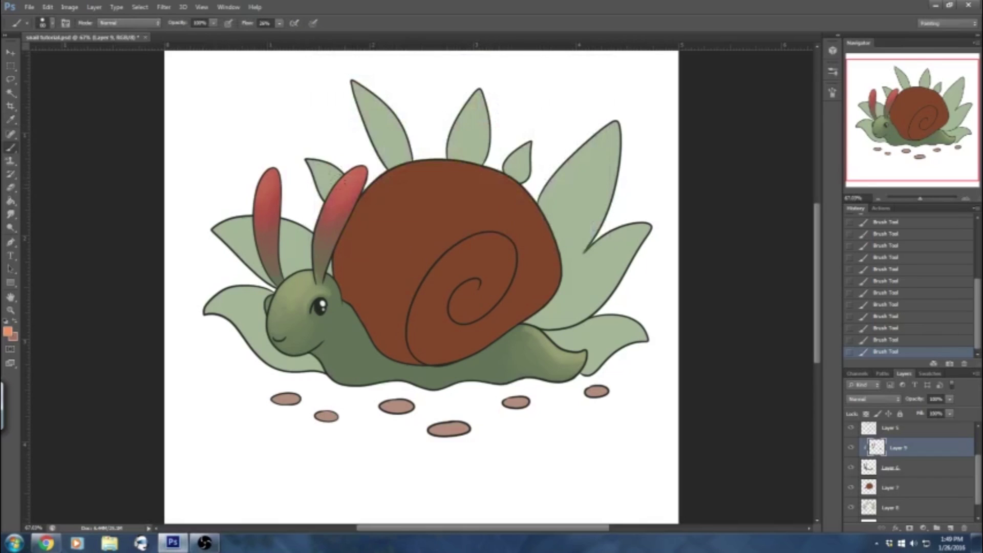
Shift the sampled antenna red to a brighter orange and paint it onto the upper parts of both antennae.
left_click(8, 332)
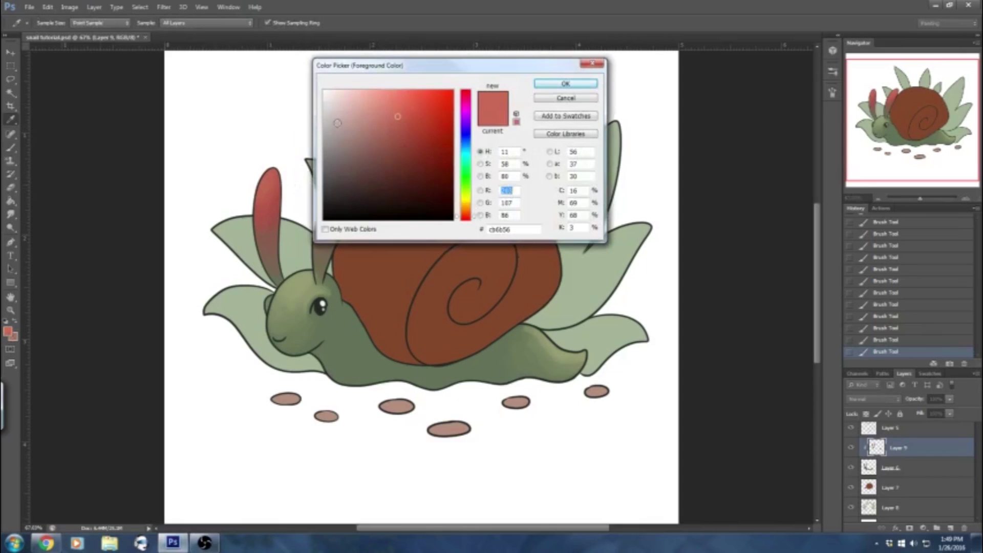
left_click_drag(413, 110, 413, 99)
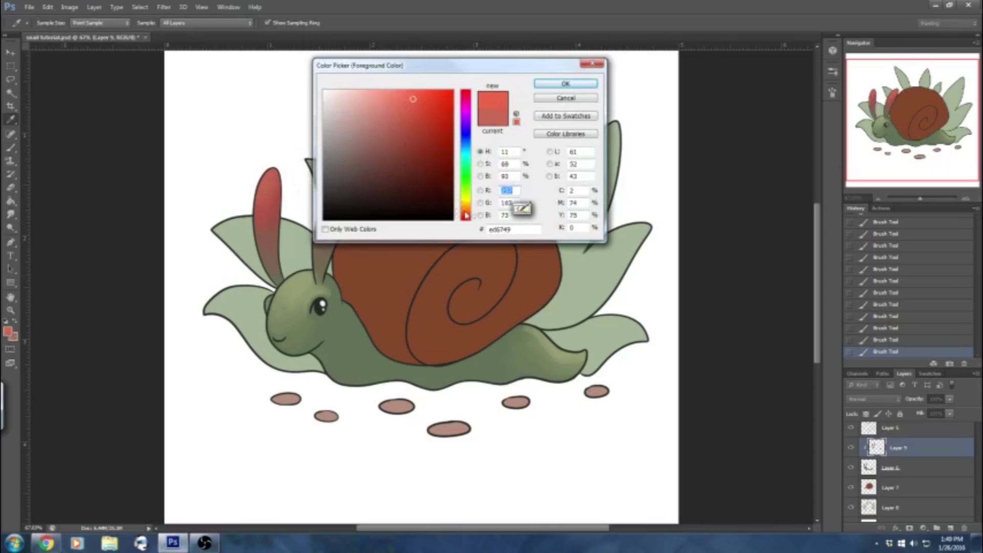
left_click(466, 211)
left_click(566, 84)
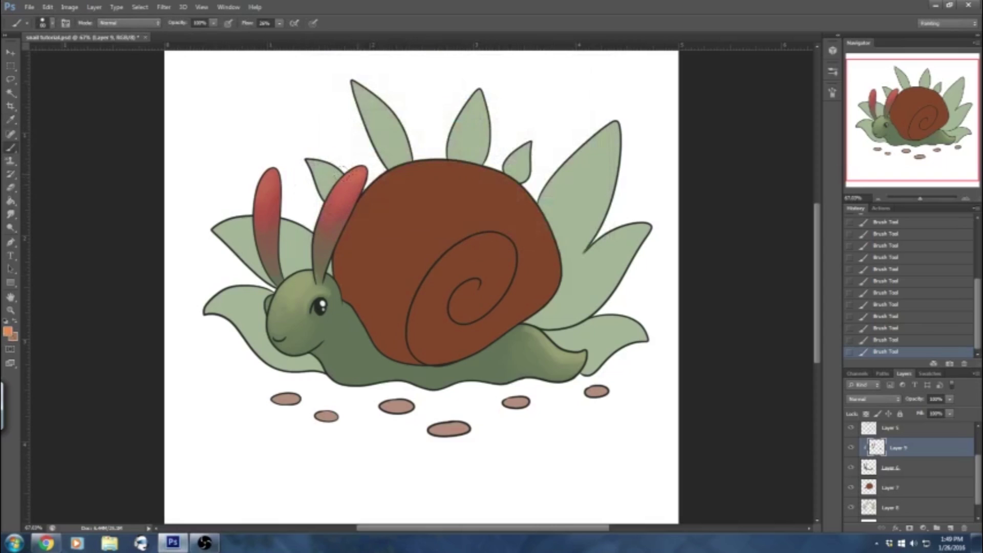
left_click_drag(260, 186, 267, 188)
Blend the orange highlights into the red gradient of both antennae with colours sampled along them.
left_click(362, 177, "alt")
left_click(353, 194, "alt")
left_click(343, 206, "alt")
left_click(336, 216, "alt")
left_click(347, 192, "alt")
left_click(268, 179, "alt")
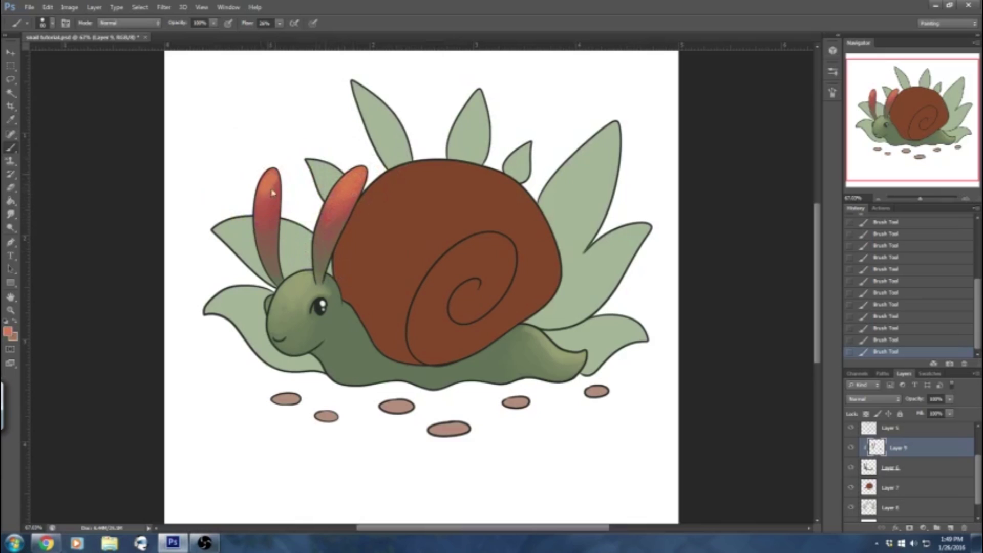
left_click(280, 197, "alt")
Touch up the highlight on the snail's tail with greens sampled from the tail.
left_click(579, 352, "alt")
left_click(522, 333, "alt")
left_click(584, 353, "alt")
Smooth the antenna colouring at the base and orange tips with sampled colours.
left_click(279, 277, "alt")
left_click(352, 168)
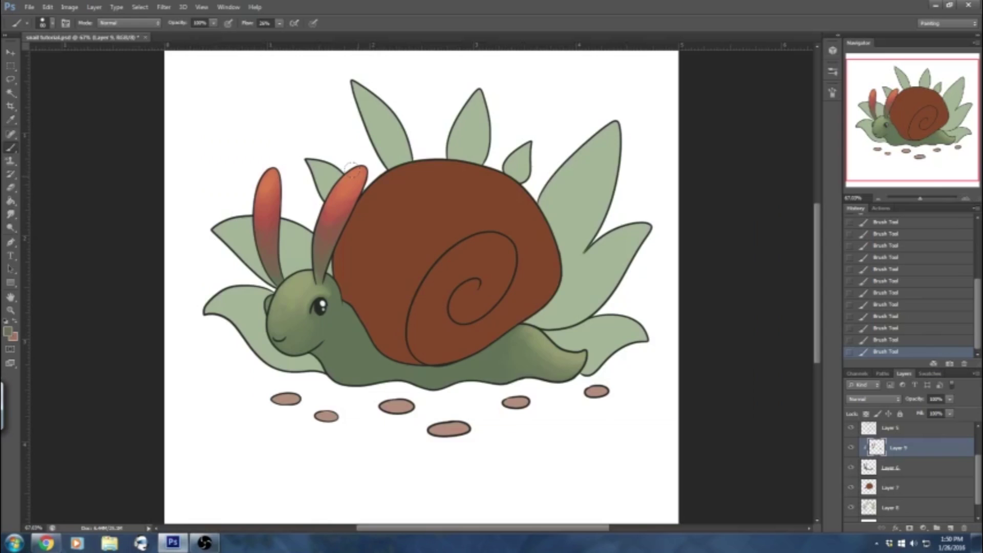
left_click(275, 177, "alt")
left_click_drag(255, 194, 263, 195)
Sample the green of the snail's neck and change the foreground colour to dark blue-green 3e5c56.
left_click(293, 287, "alt")
left_click(345, 354, "alt")
left_click(8, 332)
left_click(551, 98)
left_click(354, 339, "alt")
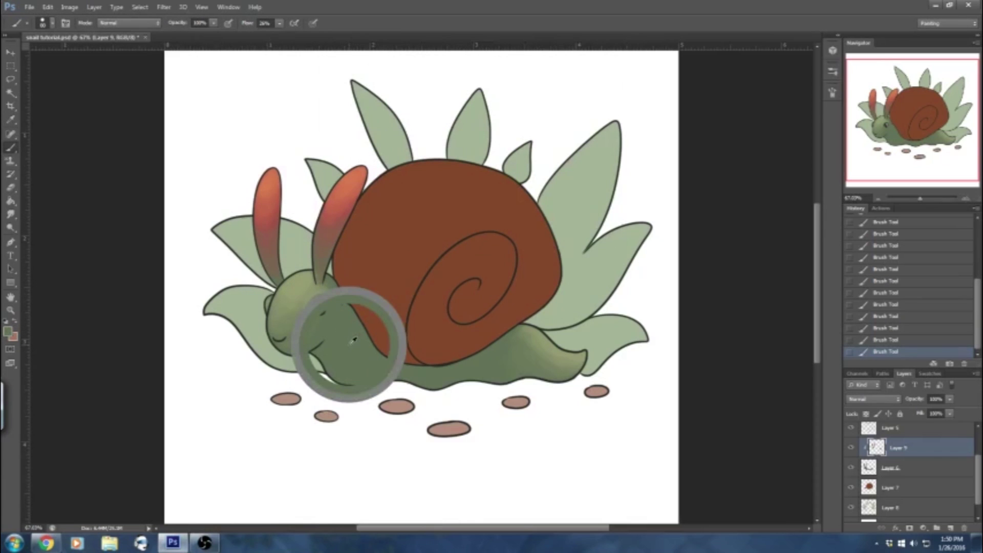
left_click(8, 332)
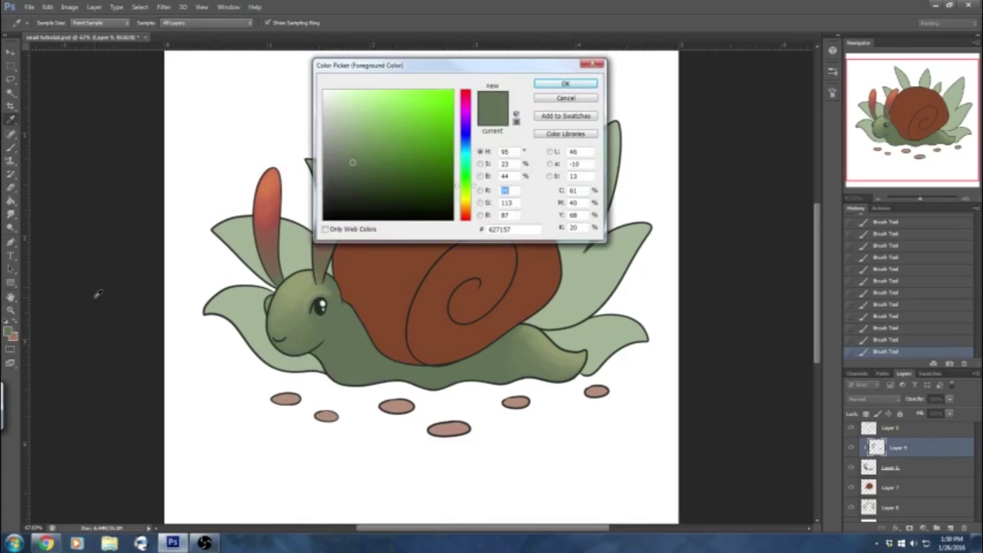
left_click_drag(467, 186, 468, 165)
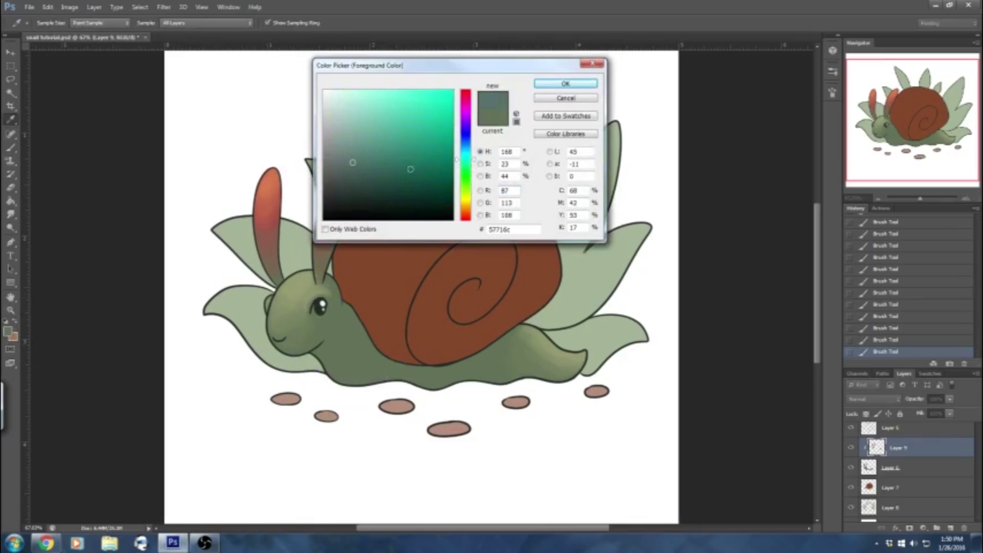
left_click_drag(358, 167, 366, 175)
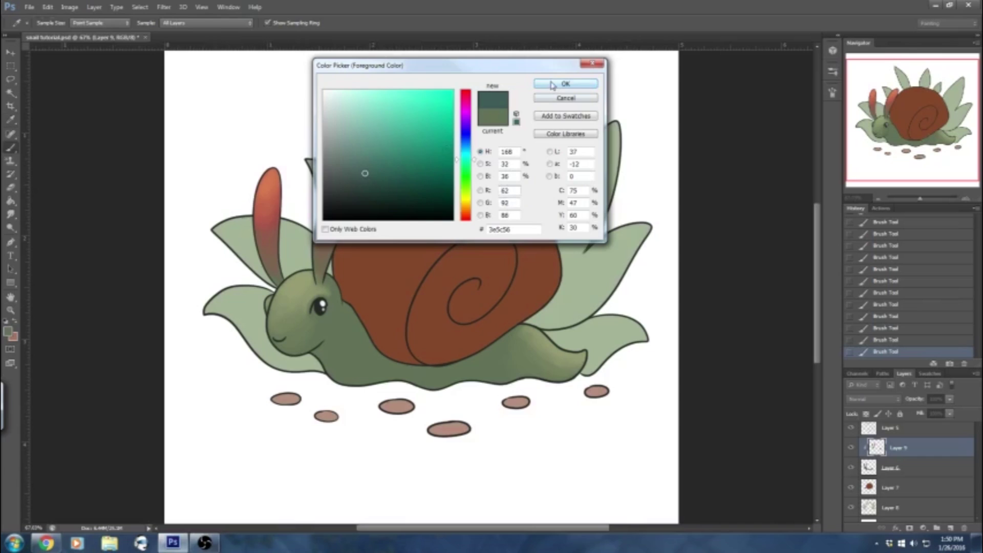
left_click(565, 83)
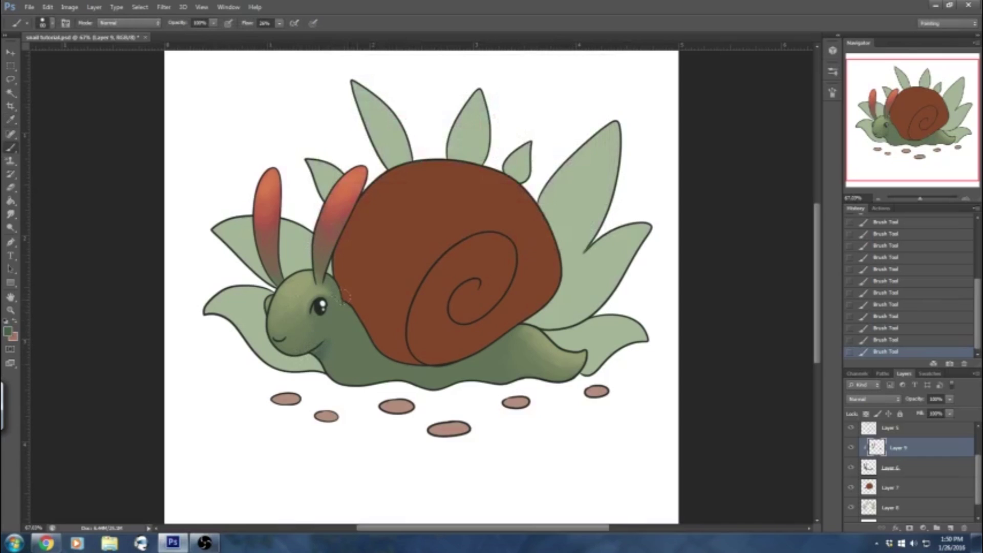
Paint dark blue-green shadows on the neck beside the shell and along the underside of the tail and body.
left_click_drag(363, 328, 369, 341)
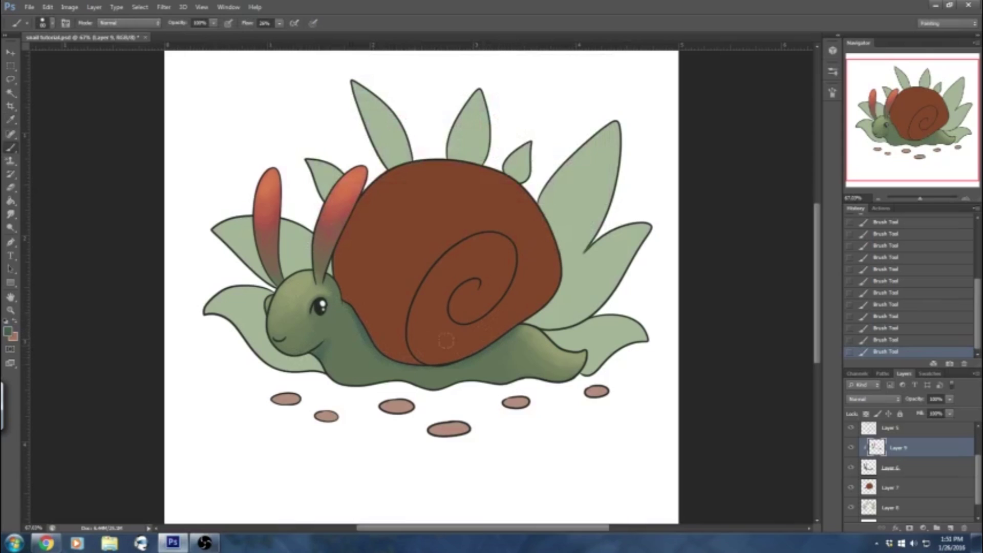
mouse_move(582, 360)
left_mouse_down()
mouse_move(571, 372)
mouse_move(510, 376)
left_mouse_up()
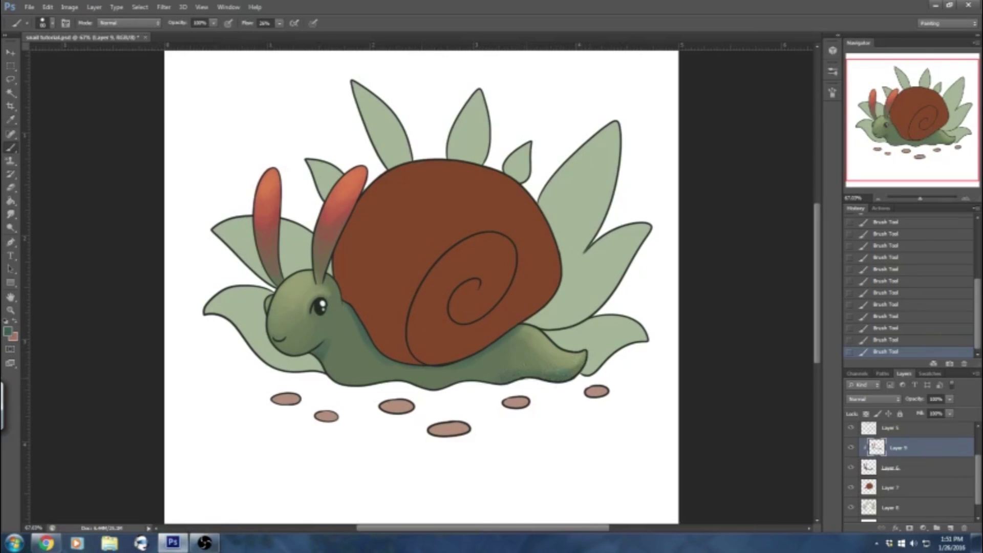
left_click_drag(435, 379, 442, 383)
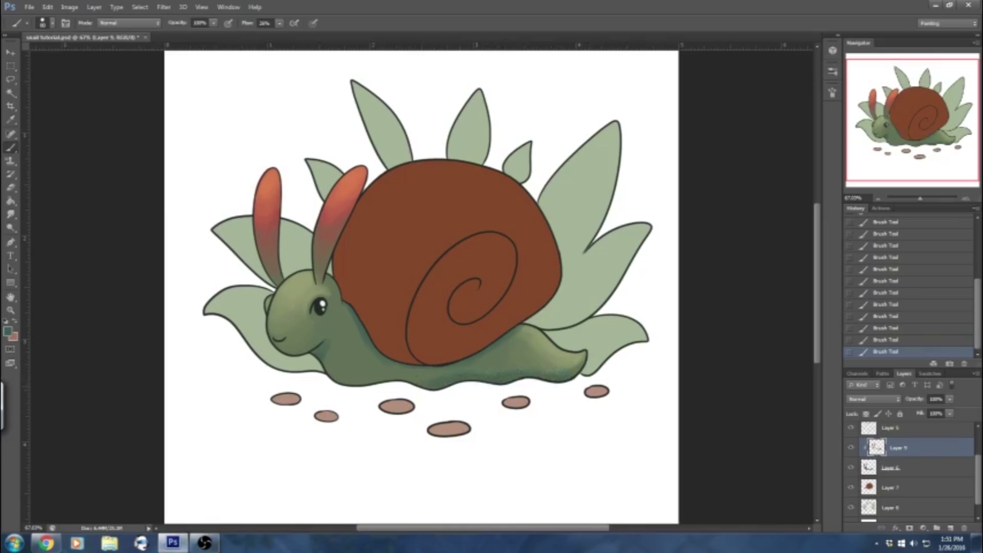
left_click_drag(349, 379, 337, 380)
left_click_drag(347, 306, 354, 328)
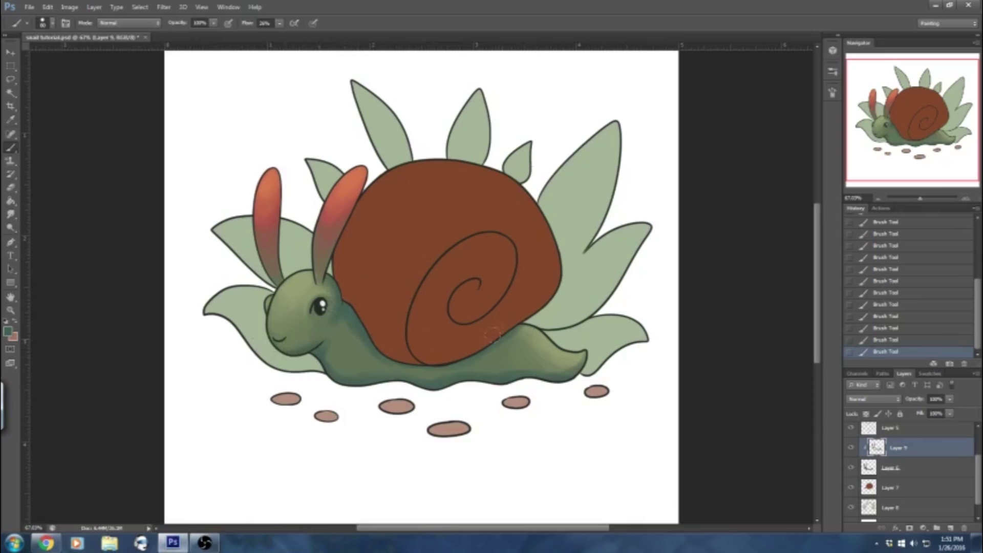
Blend the dark shadows into the highlights on the snail's tail and rear body using sampled greens.
left_click(527, 329, "alt")
left_click(487, 341, "alt")
left_click(524, 330, "alt")
left_click(560, 375, "alt")
mouse_move(577, 367)
left_mouse_down()
mouse_move(582, 359)
mouse_move(569, 366)
left_mouse_up()
left_click(567, 360, "alt")
left_click(550, 370, "alt")
left_click(513, 368, "alt")
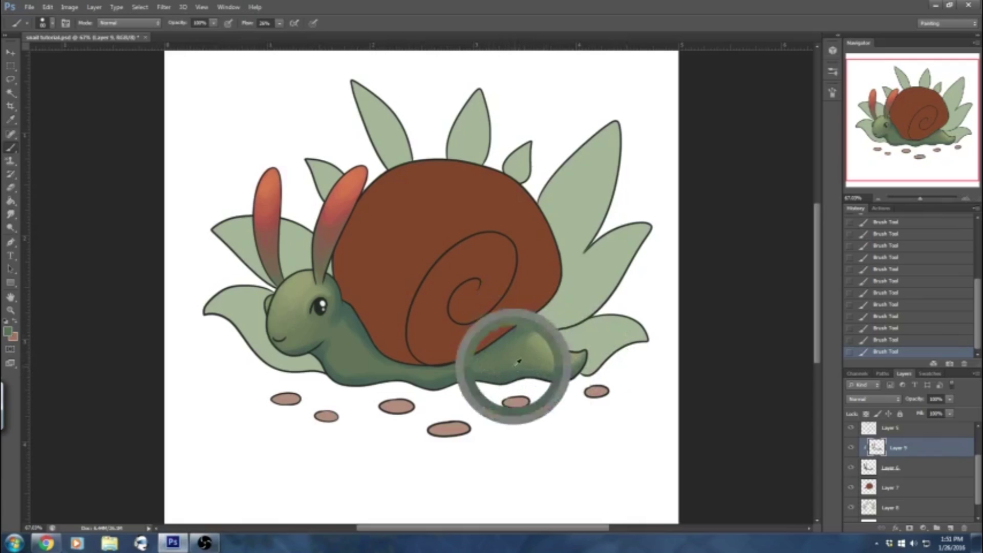
left_click(575, 364, "alt")
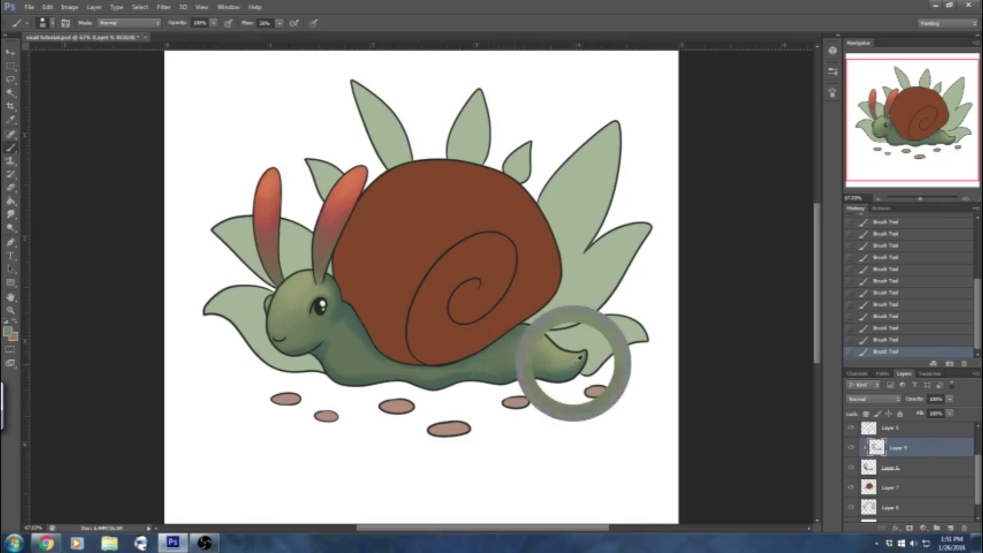
left_click(479, 371, "alt")
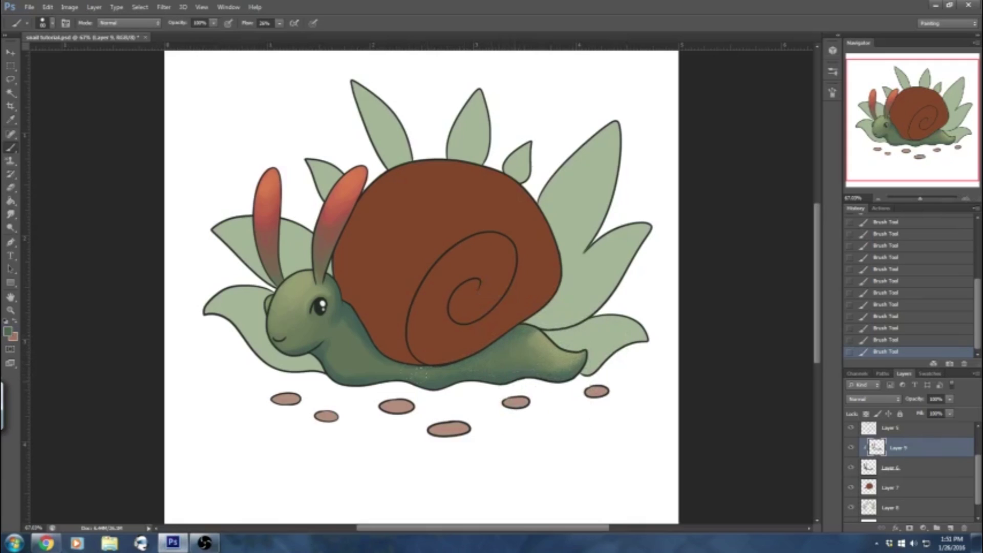
Blend the shadow and midtone greens across the snail's front underside and neck.
left_click(394, 375, "alt")
left_click_drag(327, 361, 348, 365)
left_click_drag(352, 320, 359, 339)
left_click(342, 335, "alt")
left_click(305, 299, "alt")
left_click_drag(344, 337, 349, 346)
left_click(346, 333, "alt")
left_click(342, 330, "alt")
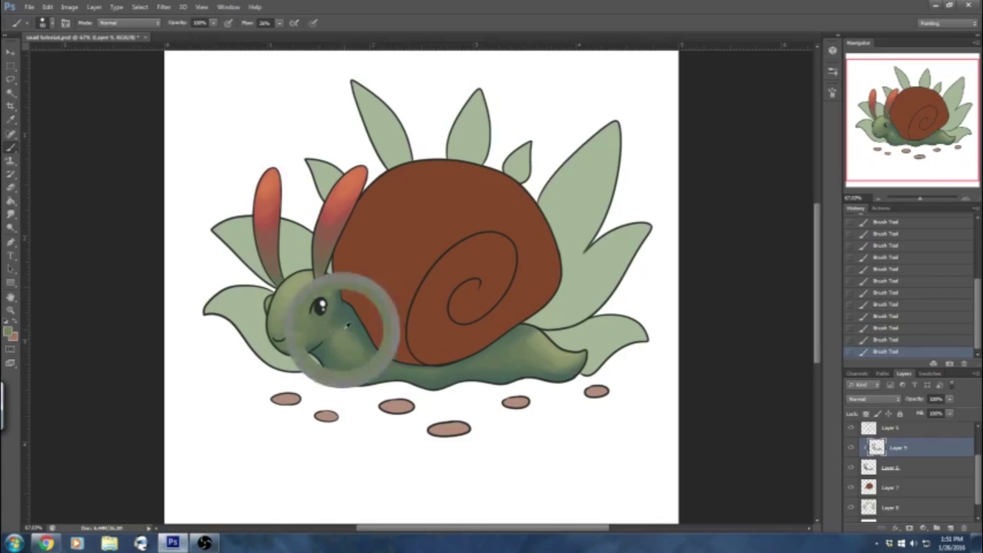
left_click(360, 322, "alt")
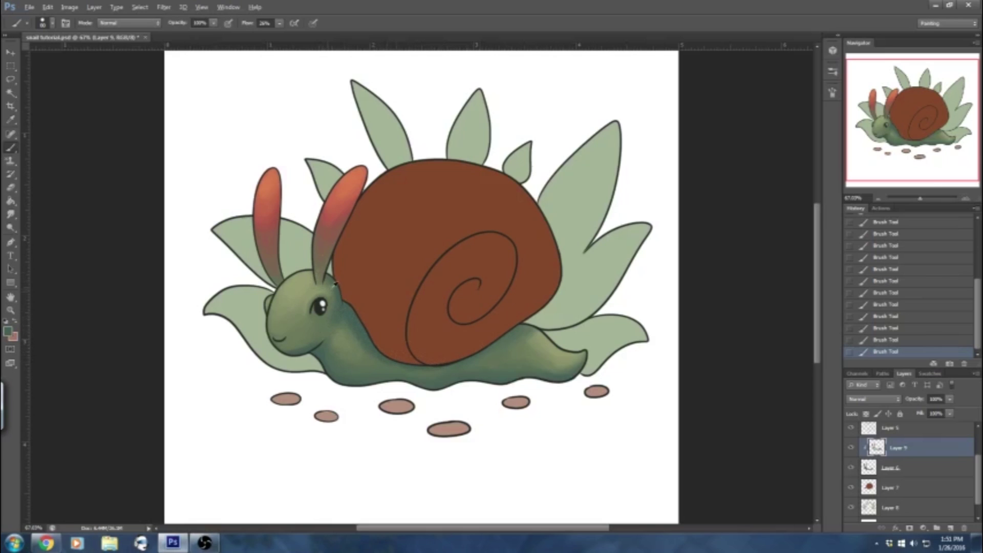
Shade the back of the snail's head around the base of the antenna nearest the shell.
left_click(334, 297, "alt")
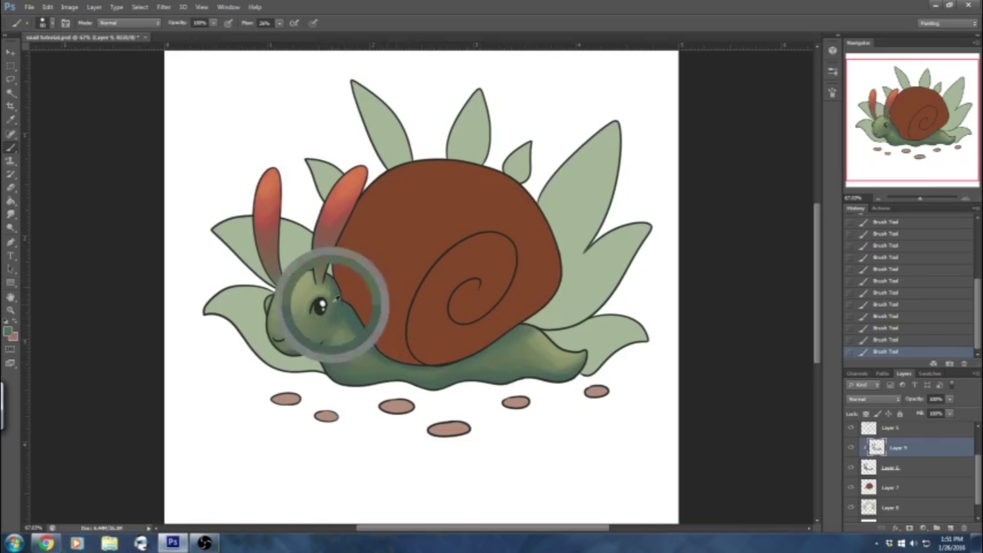
left_click(332, 283, "alt")
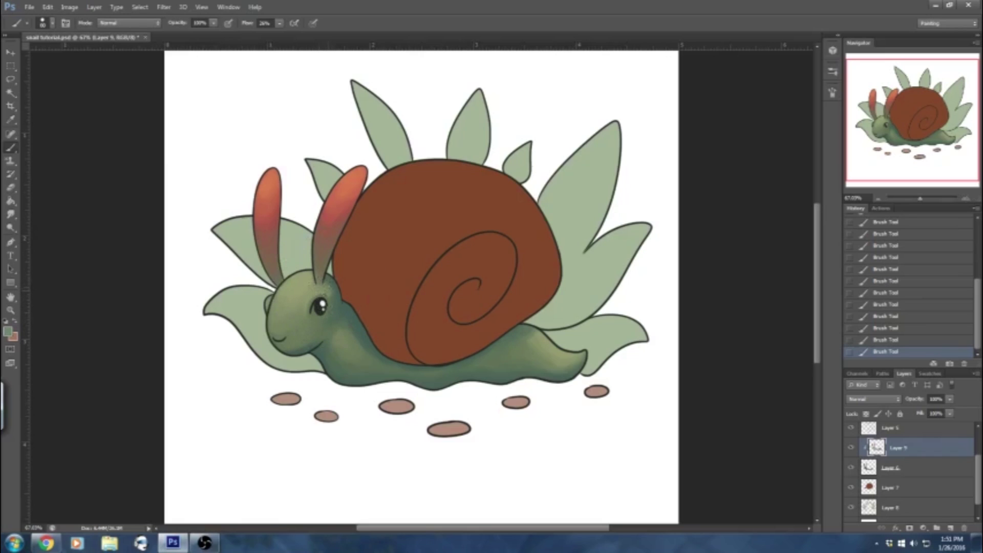
left_click(335, 275, "alt")
left_click(297, 264, "alt")
Smooth the shading on the snail's neck, mouth area and chin with sampled greens.
left_click(341, 333, "alt")
left_click(333, 345, "alt")
left_click(331, 358, "alt")
left_click(364, 330, "alt")
left_click(308, 339, "alt")
left_click(317, 341, "alt")
left_click(302, 334, "alt")
Refine the dark shading on the back of the head where it meets the shell.
left_click(332, 291, "alt")
left_click(334, 283, "alt")
key("alt")
left_click(333, 289, "alt")
left_click(336, 279, "alt")
Even out the transition between the neck's midtone and its shadow along the shell edge.
left_click(344, 332, "alt")
left_click_drag(347, 332, 352, 323)
left_click(354, 323, "alt")
left_click(353, 329, "alt")
Change the sampled antenna red to dark purple 733962 and paint shadows along the shaded edges of both antennae.
left_click(281, 216, "alt")
left_click(7, 331)
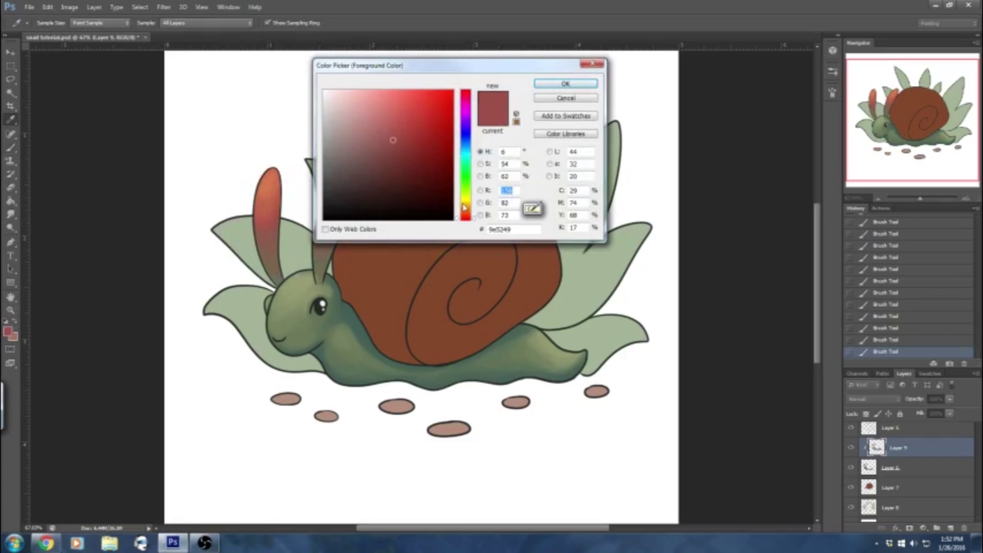
mouse_move(467, 106)
left_mouse_down()
mouse_move(470, 117)
mouse_move(468, 107)
left_mouse_up()
left_click(390, 161)
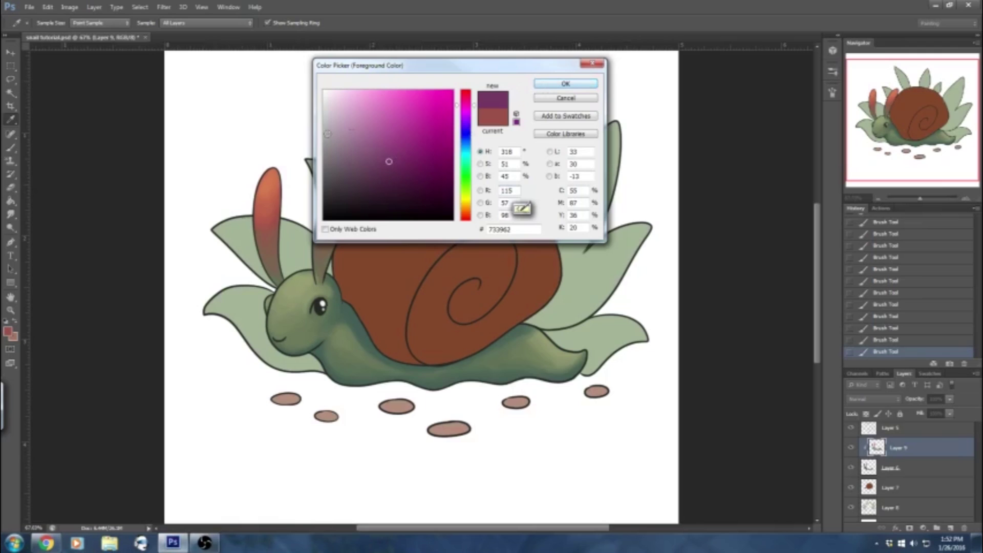
left_click(564, 84)
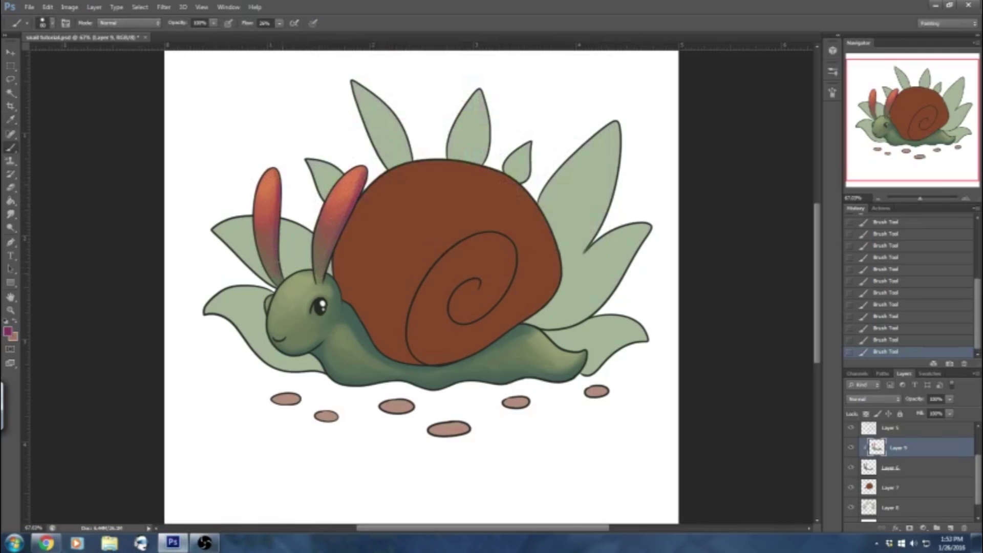
Blend the purple shadows into the orange and red of both antennae with sampled colours.
left_click(359, 171, "alt")
left_click(349, 206, "alt")
left_click(365, 167, "alt")
left_click(356, 199, "alt")
left_click(278, 220, "alt")
Touch up the green shading on the head, under the chin and on the tail's underside with sampled colours.
left_click(338, 283, "alt")
left_click(310, 274, "alt")
left_click(325, 348, "alt")
left_click(570, 374, "alt")
left_click(566, 379, "alt")
Change the foreground colour to dusty pink c79689.
left_click(7, 333)
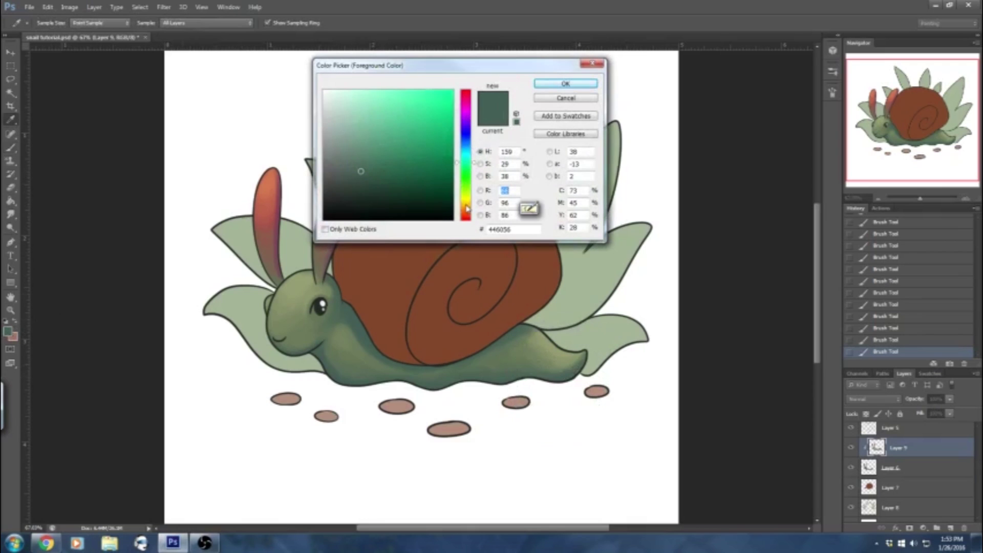
left_click_drag(466, 215, 467, 219)
left_click_drag(361, 119, 367, 130)
left_click(565, 83)
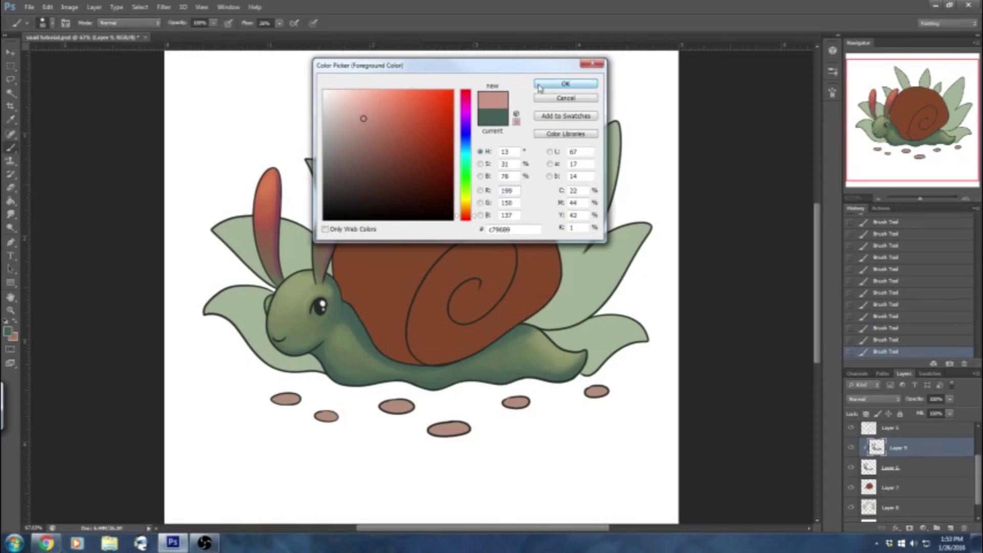
Reduce the brush size and paint dusty pink reflected light along the underside of the tail and body.
left_click(51, 24)
left_click(30, 55)
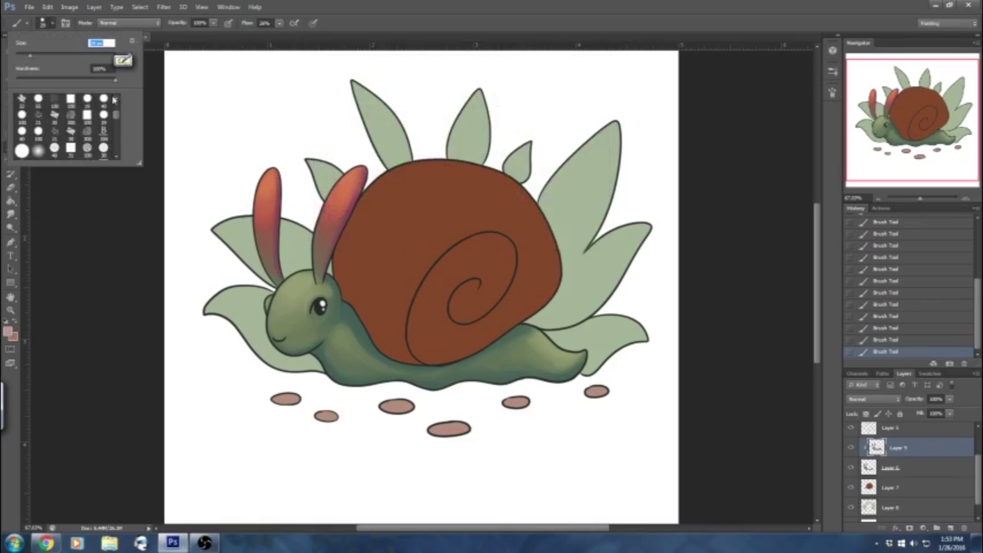
left_click(588, 357)
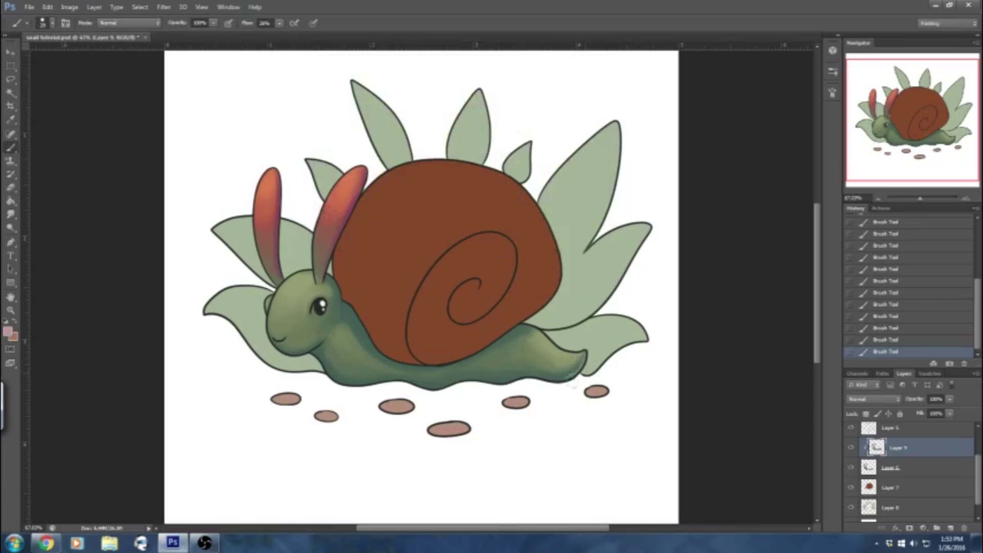
left_click_drag(547, 381, 509, 385)
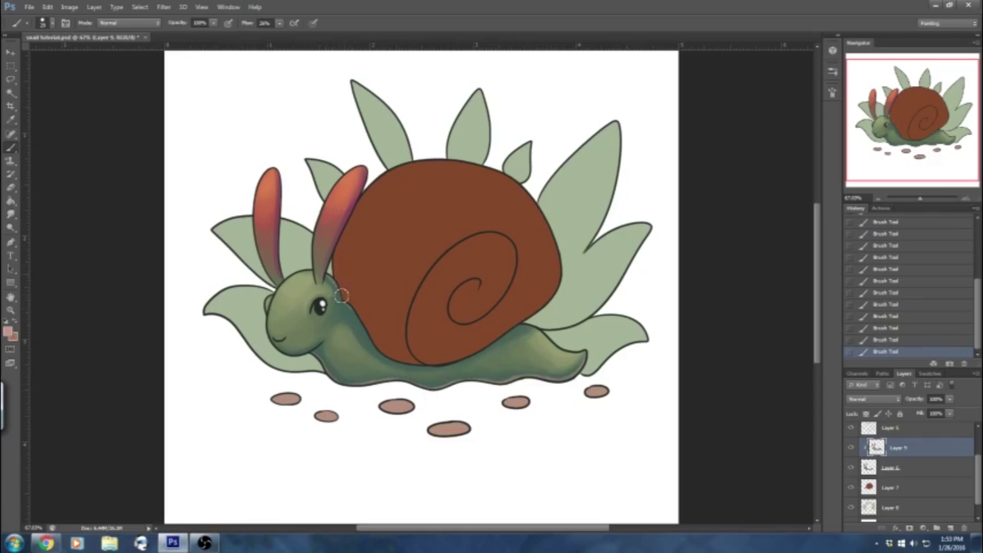
Undo the last few pink brush strokes by stepping back through the history.
left_click(871, 317)
left_click(874, 305)
left_click(877, 282)
left_click(869, 267)
Sample the antenna's red and paint a thin reflected-light edge on the neck beside the shell.
left_click(345, 197, "alt")
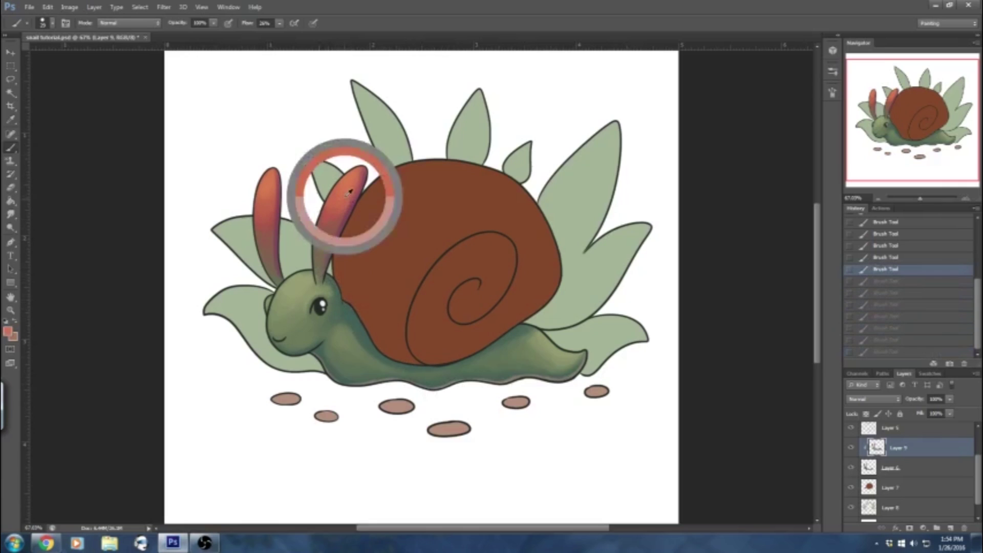
left_click_drag(344, 298, 332, 279)
left_click_drag(332, 280, 347, 308)
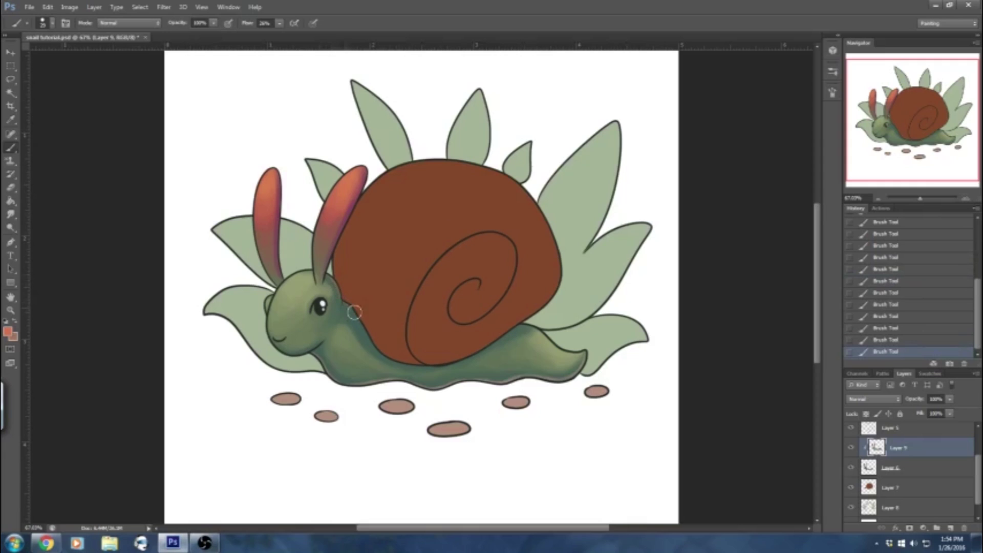
left_click(324, 374, "alt")
Change the sampled head green to pale tan dac69a and paint a highlight on top of the head with a larger brush.
left_click(290, 285, "alt")
left_click(8, 331)
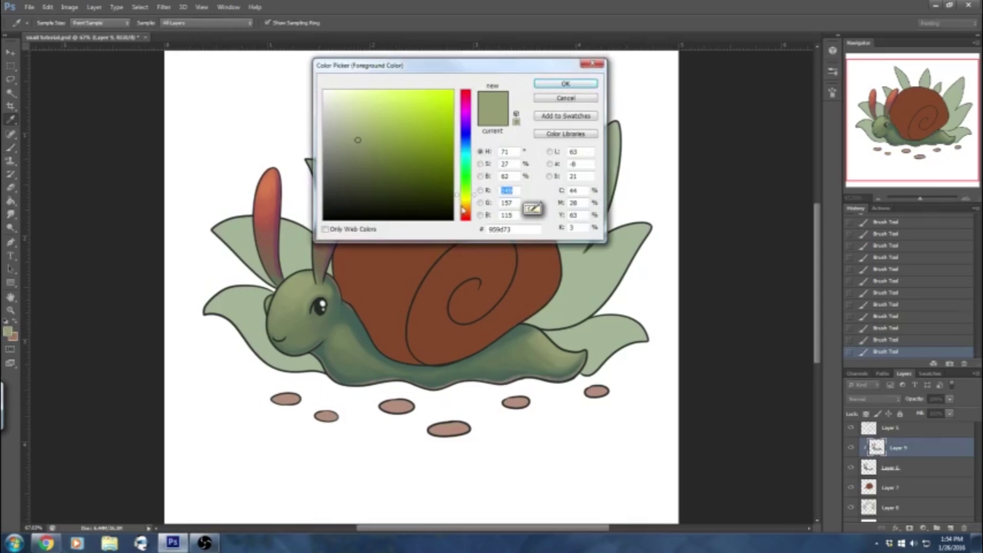
left_click_drag(466, 203, 466, 206)
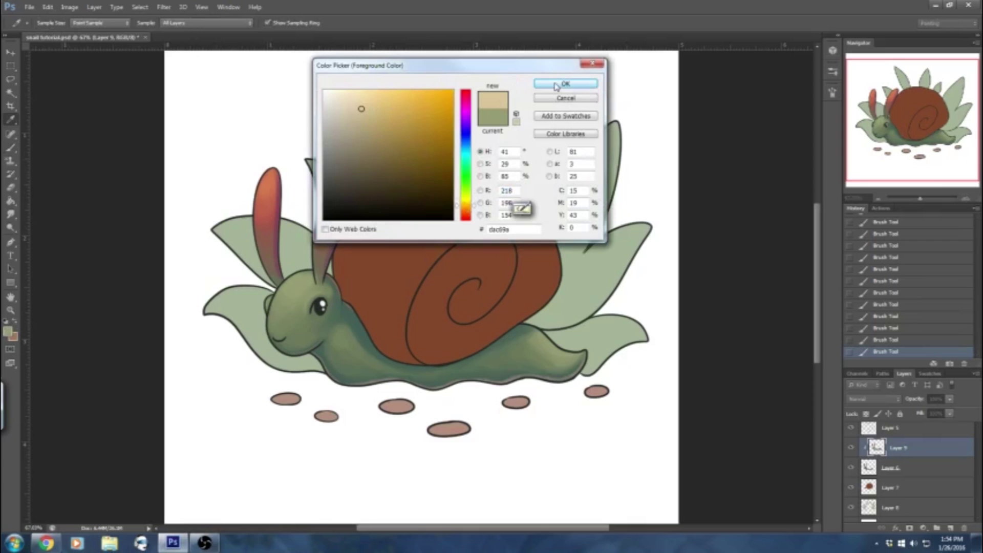
left_click(563, 84)
left_click(52, 23)
left_click_drag(35, 57, 44, 56)
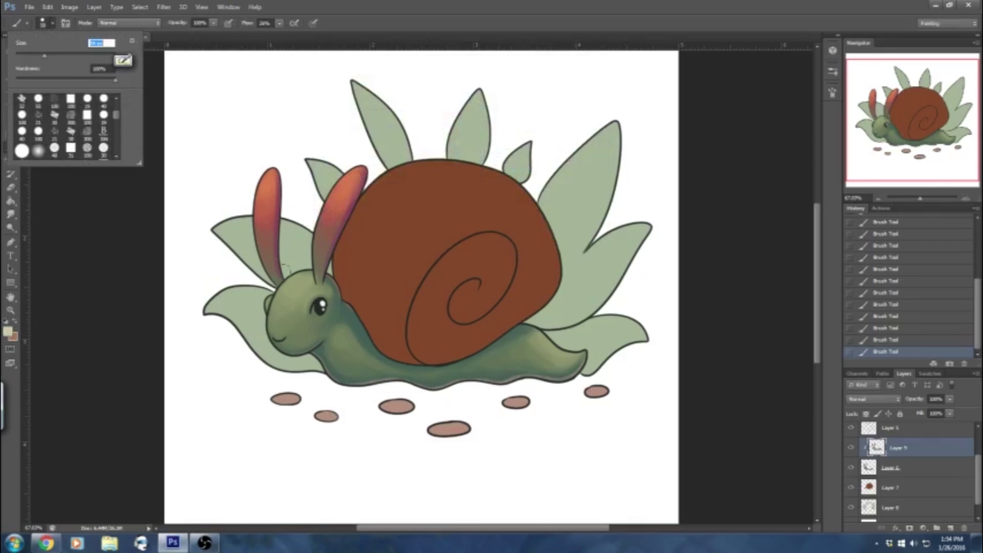
left_click(292, 286)
mouse_move(292, 286)
left_mouse_down()
mouse_move(260, 299)
mouse_move(320, 289)
left_mouse_up()
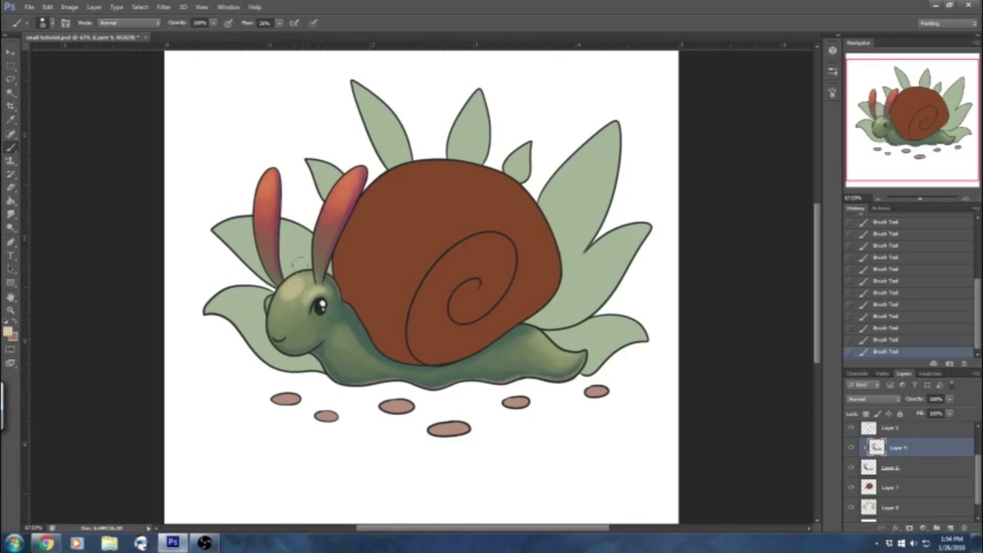
Undo the last highlight strokes on the head, and blend the tan highlight into the surrounding green with sampled colours.
left_click(871, 331)
left_click(876, 308)
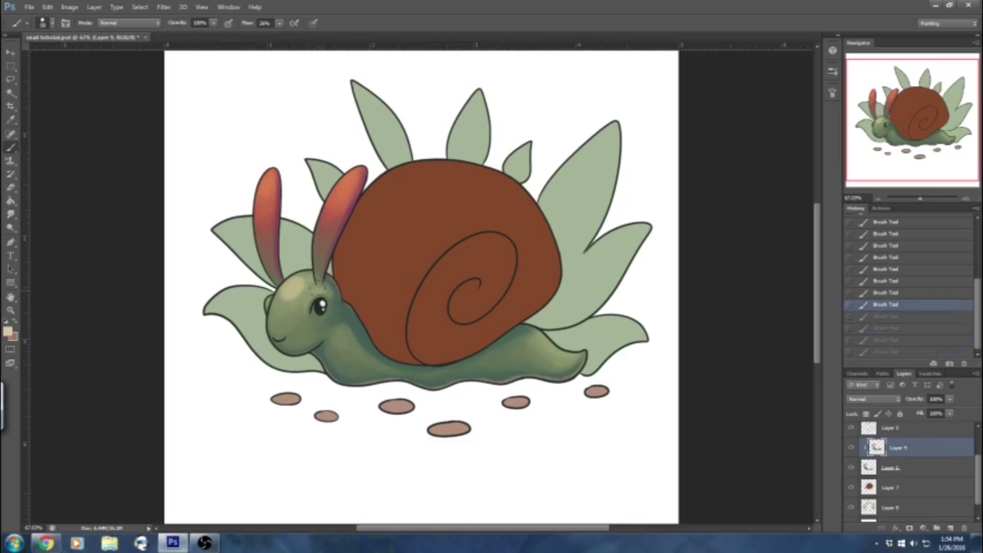
left_click_drag(307, 295, 311, 290)
left_click(320, 296, "alt")
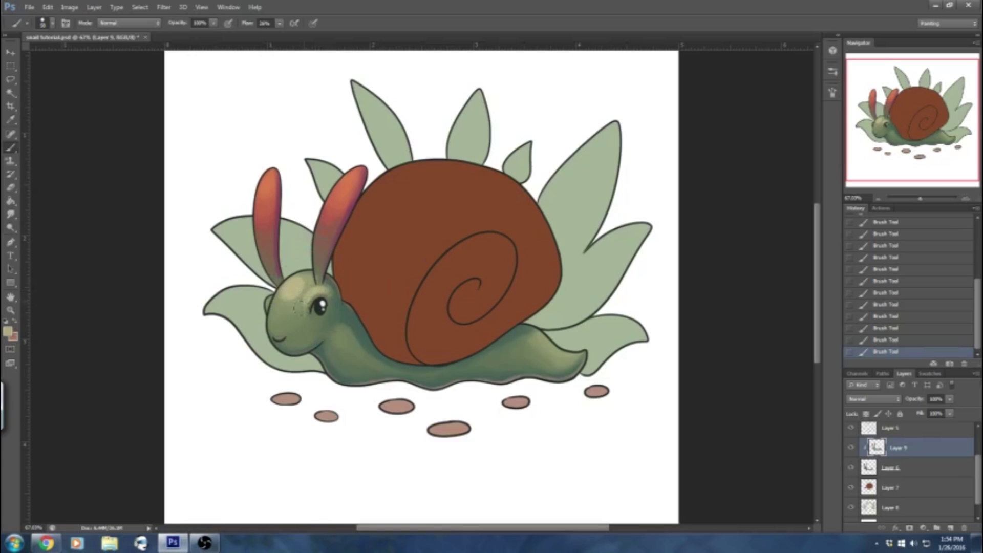
left_click(299, 288, "alt")
left_click_drag(286, 300, 289, 289)
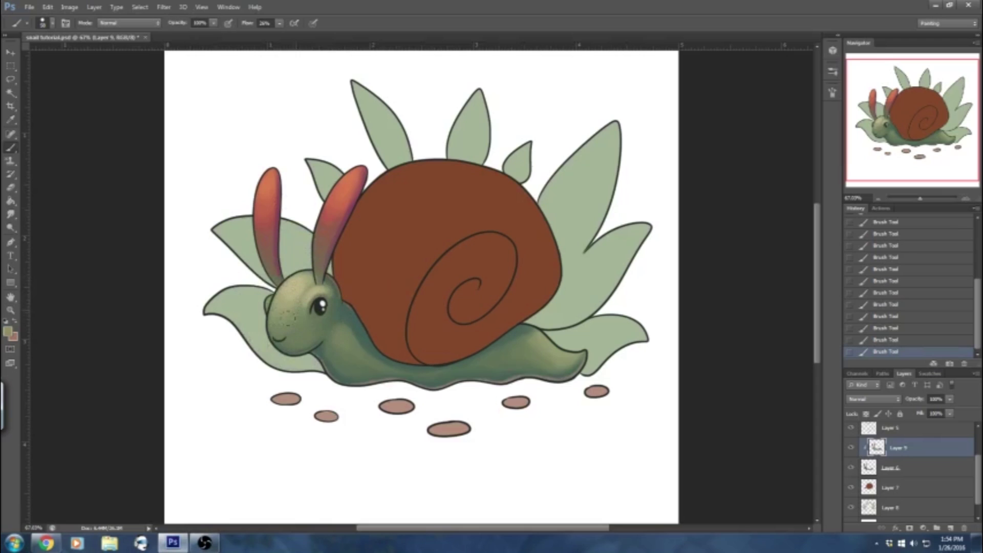
left_click(300, 283, "alt")
left_click(344, 302, "alt")
Toggle the visibility of Layer 9 to compare the snail's body with and without its shading.
left_click(851, 449)
left_click(851, 449)
left_click(852, 447)
left_click(851, 446)
left_click(852, 448)
left_click(852, 448)
Merge Layer 9 down into Layer 6 and toggle the merged layer's visibility to check it.
right_click(900, 450)
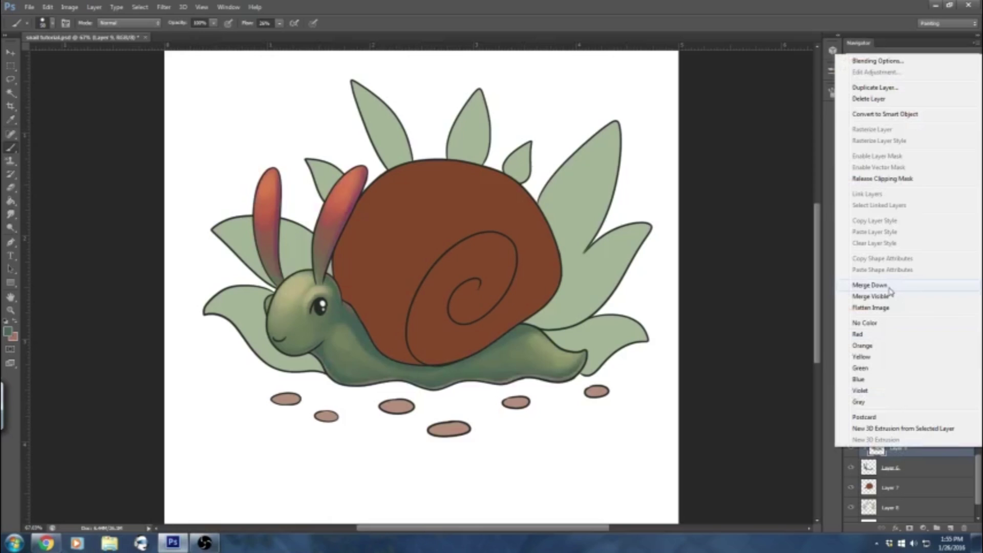
left_click(870, 285)
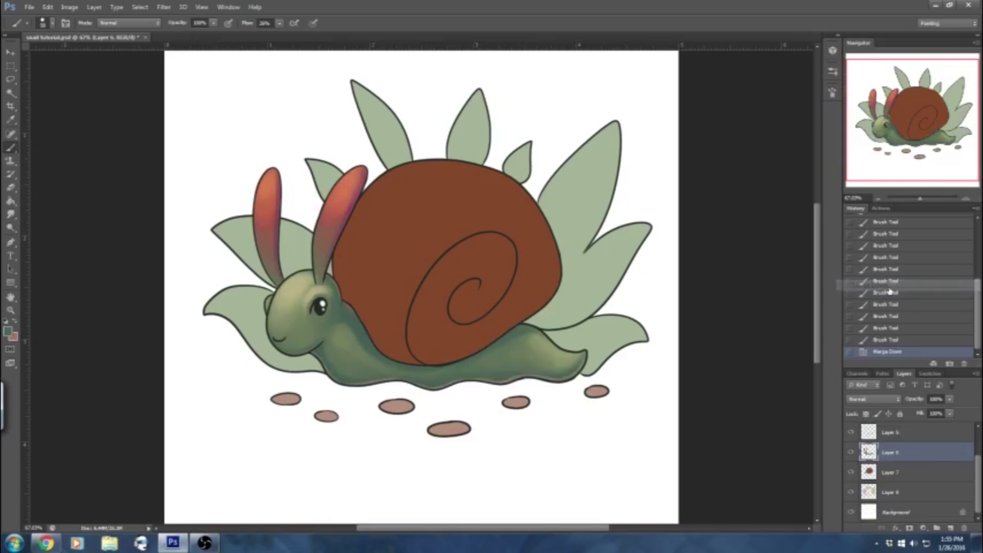
left_click(852, 454)
left_click(852, 453)
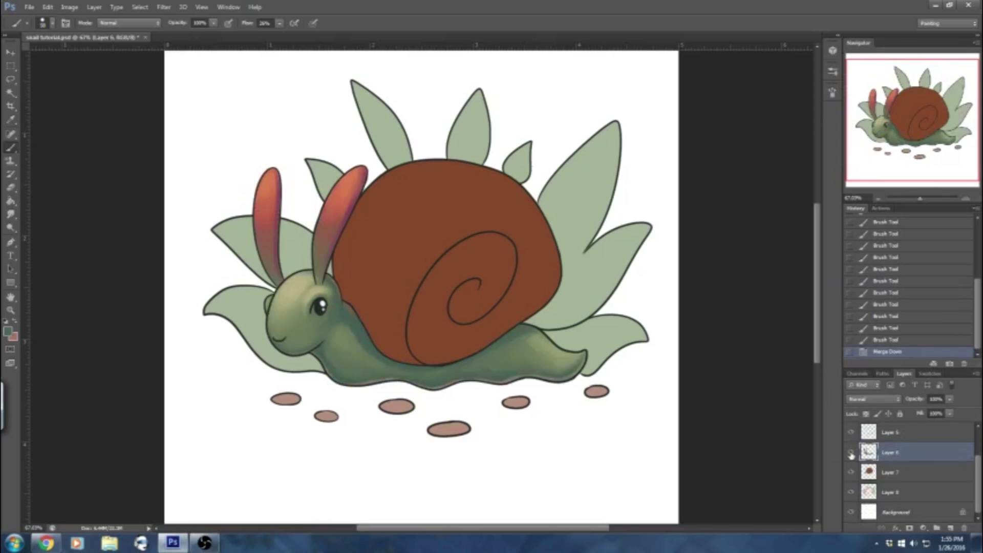
left_click(851, 454)
left_click(852, 453)
Add a new layer above the shell's Layer 7 and clip it to the shell with a clipping mask.
left_click(909, 469)
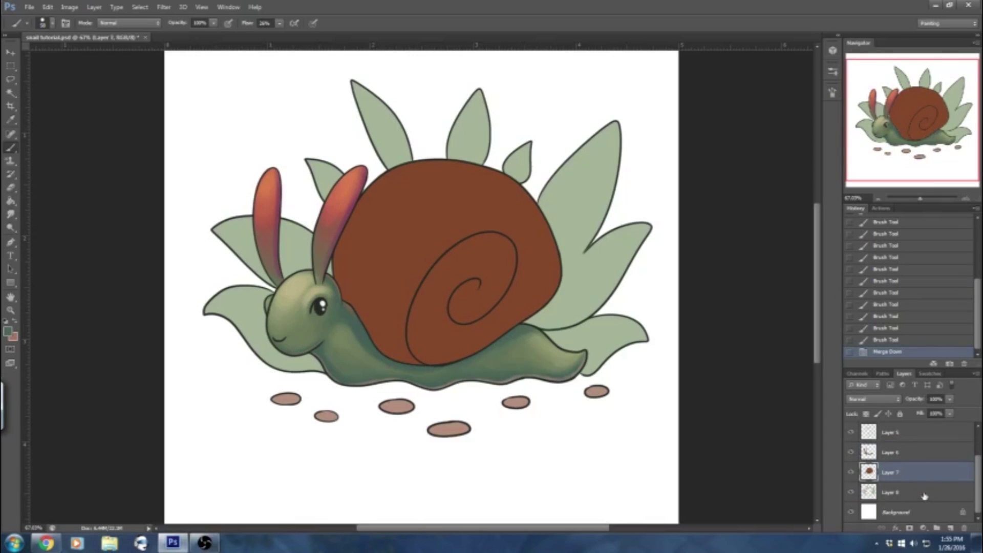
left_click(852, 472)
left_click(852, 472)
left_click(950, 527)
right_click(913, 474)
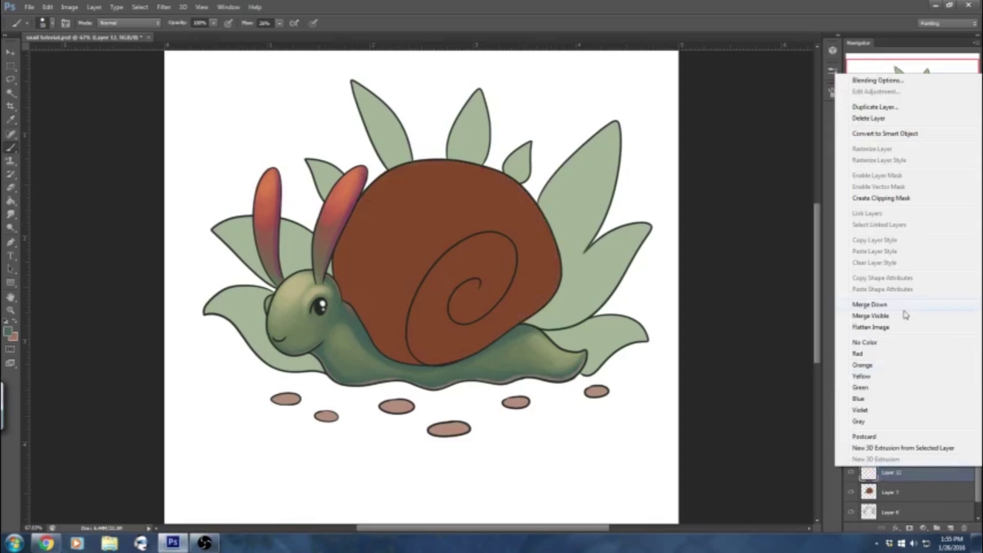
left_click(884, 198)
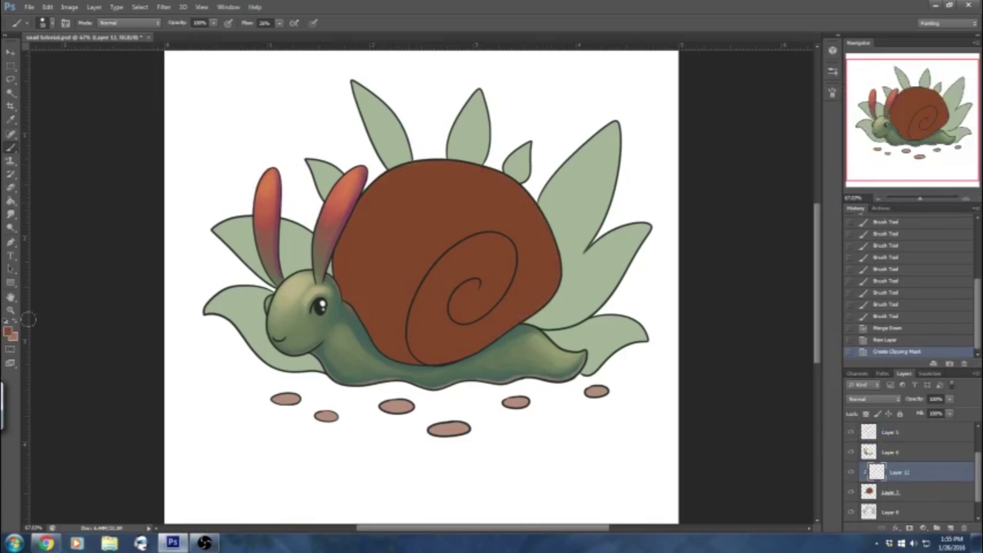
Change the sampled shell brown to a lighter ochre and paint highlights on the shell's top and inner spiral with a larger brush.
left_click(8, 331)
left_click(465, 209)
left_click(401, 114)
left_click(542, 84)
left_click(53, 23)
left_click(79, 56)
mouse_move(457, 173)
left_mouse_down()
mouse_move(484, 184)
mouse_move(405, 190)
mouse_move(374, 220)
mouse_move(378, 197)
mouse_move(490, 190)
left_mouse_up()
left_click_drag(486, 250, 486, 247)
left_click_drag(470, 252, 457, 264)
Blend the ochre highlight into the brown along the shell's upper right and left sides with sampled colours.
left_click(511, 199, "alt")
mouse_move(519, 201)
left_mouse_down()
mouse_move(509, 214)
mouse_move(405, 215)
mouse_move(374, 252)
mouse_move(351, 241)
left_mouse_up()
left_click(517, 202, "alt")
left_click_drag(518, 200, 524, 222)
left_click(528, 206, "alt")
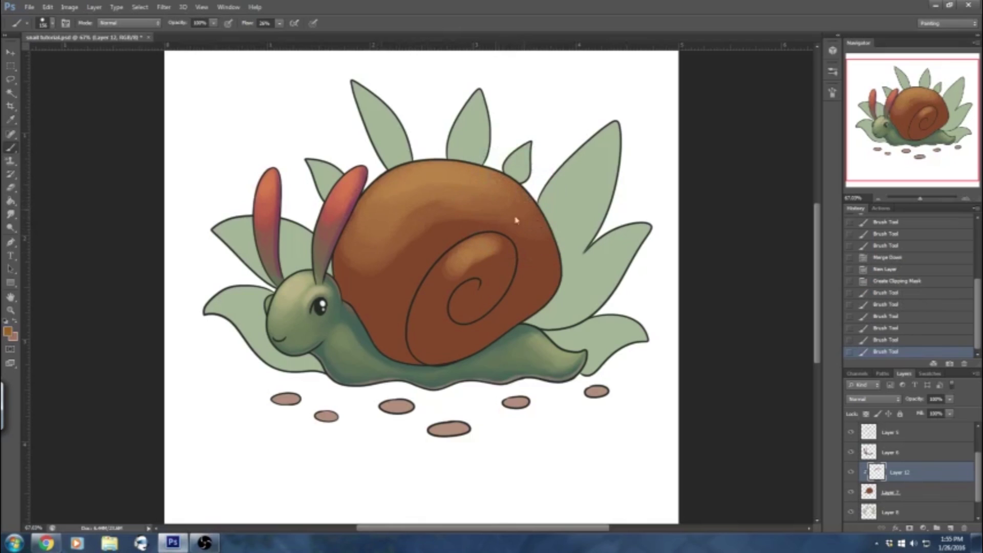
mouse_move(390, 258)
left_mouse_down()
mouse_move(380, 272)
mouse_move(351, 277)
mouse_move(374, 250)
left_mouse_up()
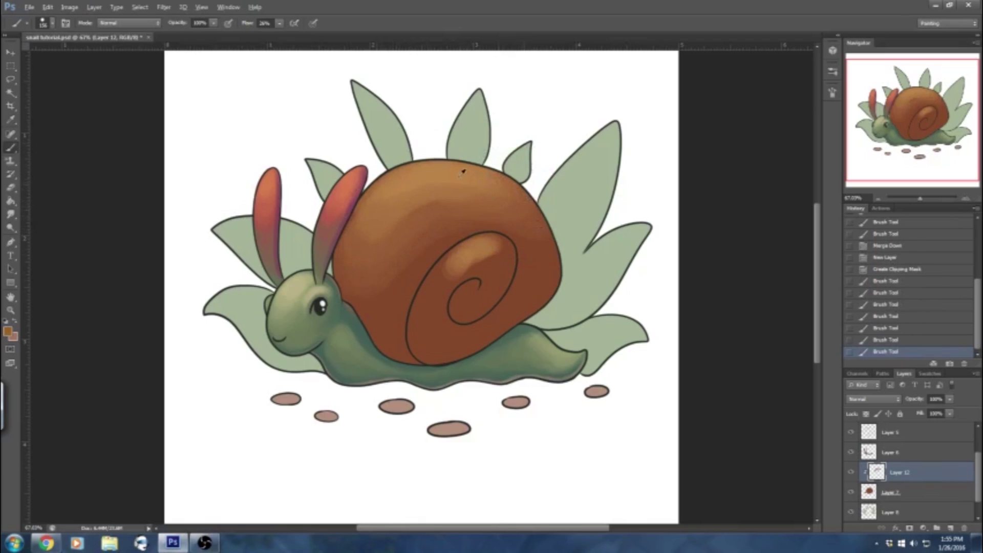
Broaden the ochre highlight across the shell's upper left and top centre.
left_click_drag(366, 211, 373, 199)
mouse_move(375, 202)
left_mouse_down()
mouse_move(394, 184)
mouse_move(357, 223)
left_mouse_up()
mouse_move(454, 154)
left_mouse_down()
mouse_move(421, 168)
mouse_move(467, 202)
left_mouse_up()
left_click_drag(446, 194, 466, 202)
Blend sampled orange-browns around the outside of the spiral to soften the shell's highlight, and save the document.
scroll(951, 443, "up", 2)
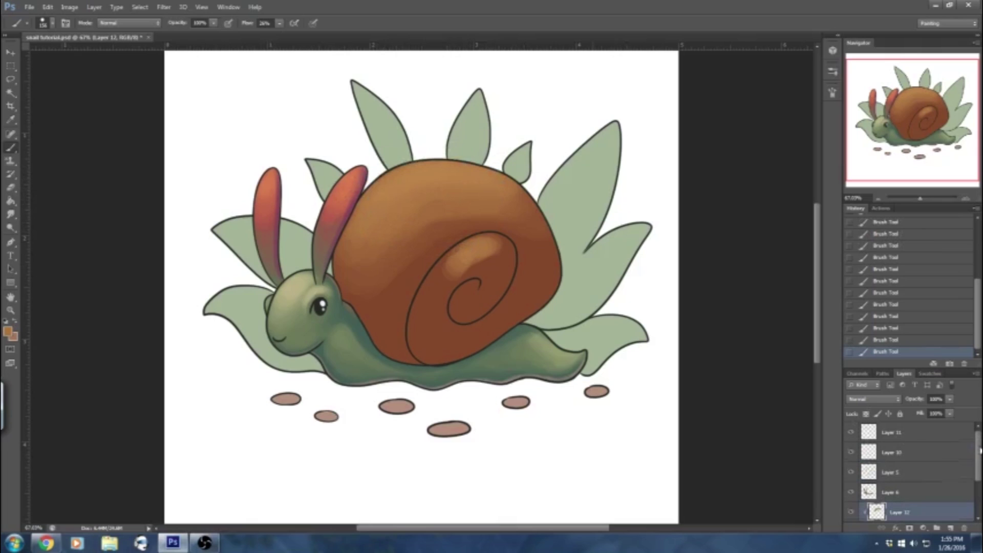
scroll(980, 450, "down", 3)
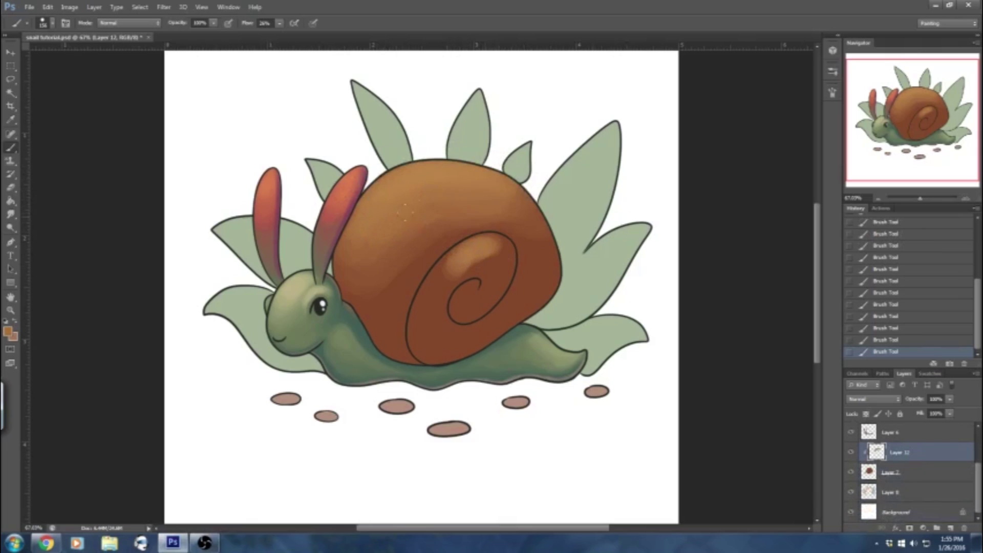
left_click(439, 235, "alt")
left_click_drag(440, 236, 404, 273)
left_click(455, 243, "alt")
left_click(488, 198, "alt")
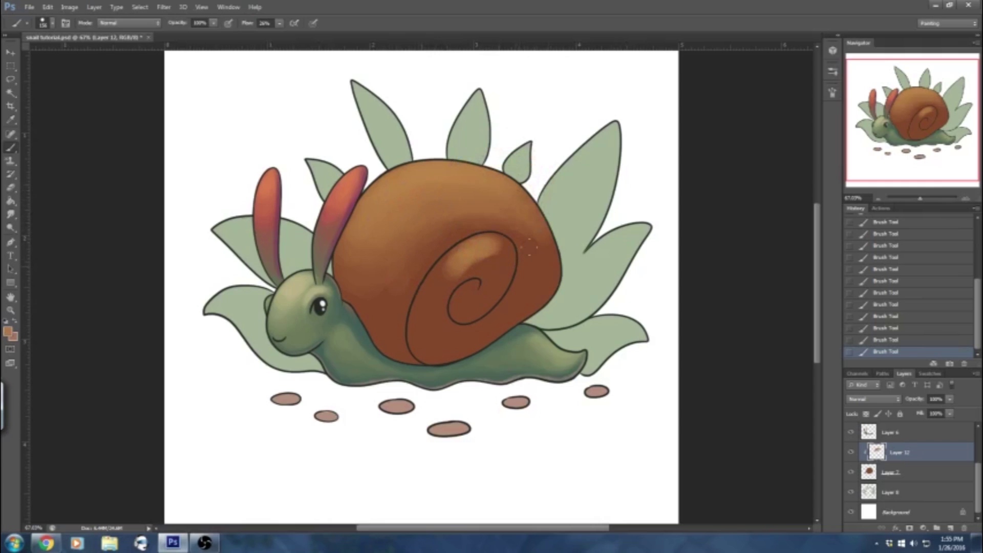
left_click(29, 8)
left_click(54, 122)
Blend sampled mid-browns over the shell's lower left side and the area just above the spiral.
left_click(399, 267, "alt")
left_click(353, 278)
left_click(457, 235, "alt")
left_click(427, 240, "alt")
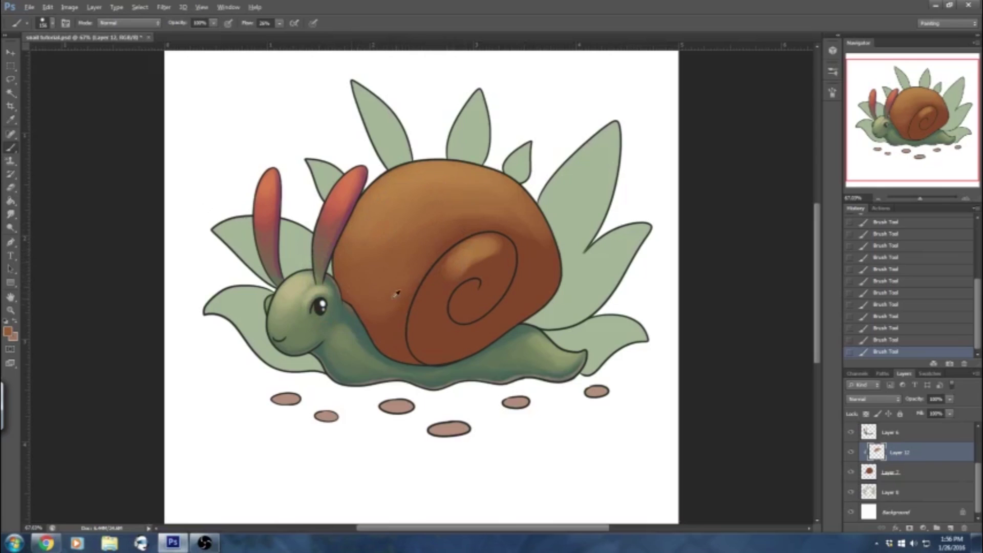
Extend the highlight down the left side of the spiral's outer band with sampled ochre.
left_click(486, 243, "alt")
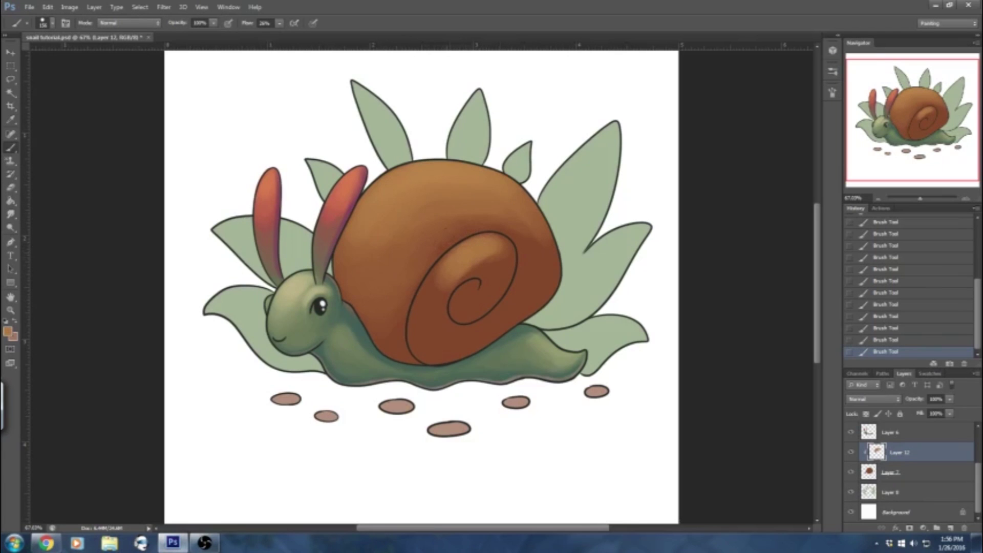
left_click_drag(436, 274, 429, 293)
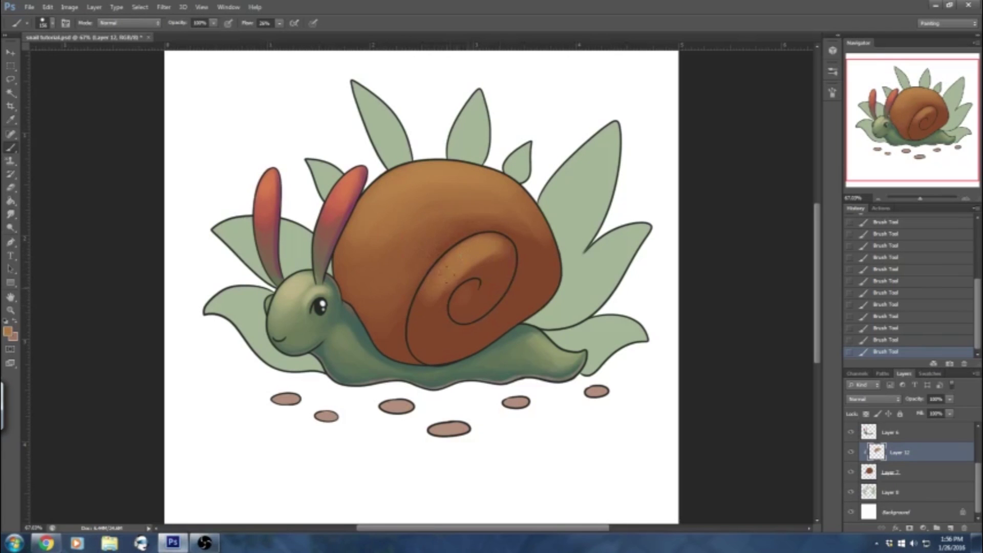
left_click(502, 260, "alt")
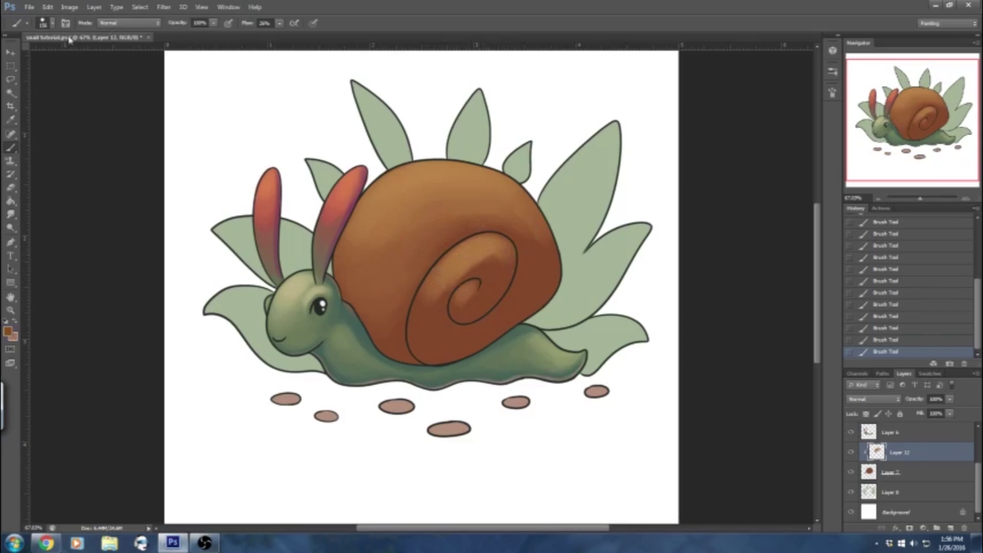
Adjust the brush size and smooth the highlight's transition on the spiral's upper curve with sampled browns.
left_click(52, 24)
left_click_drag(43, 59, 60, 58)
left_click(495, 263, "alt")
left_click(52, 24)
left_click_drag(43, 55, 66, 55)
left_click(500, 249, "alt")
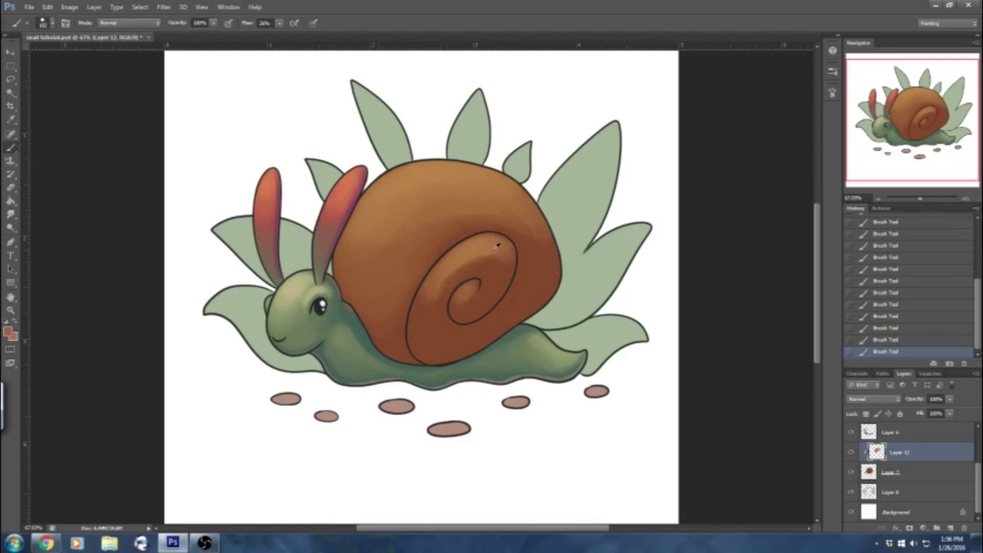
Blend the light and dark browns along the spiral's outer band from its top to its lower left.
left_click(469, 243, "alt")
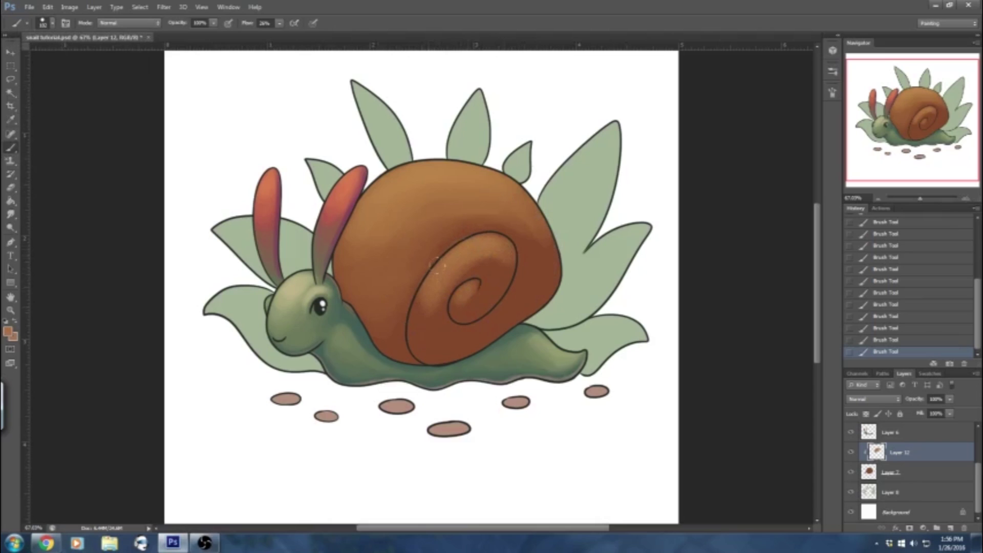
left_click(433, 303, "alt")
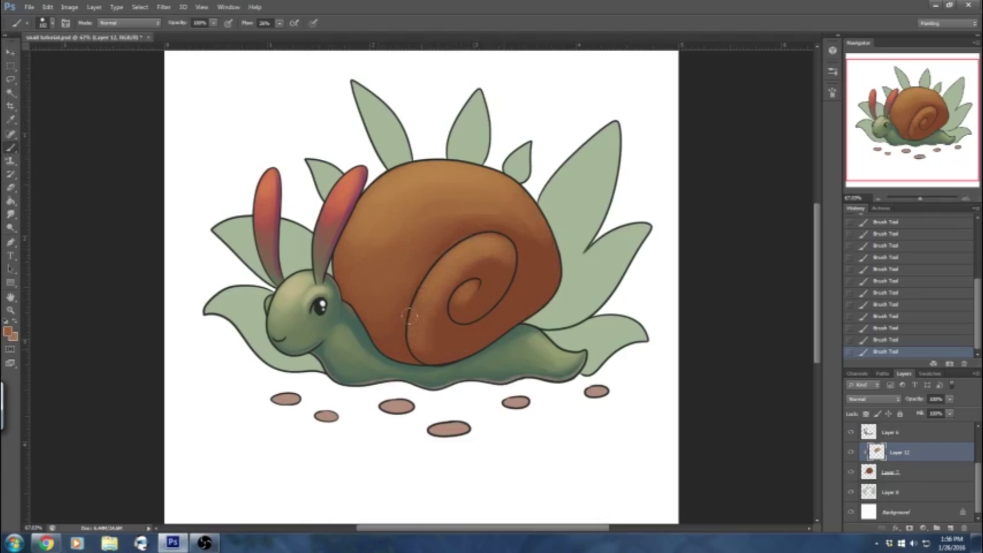
left_click(439, 319, "alt")
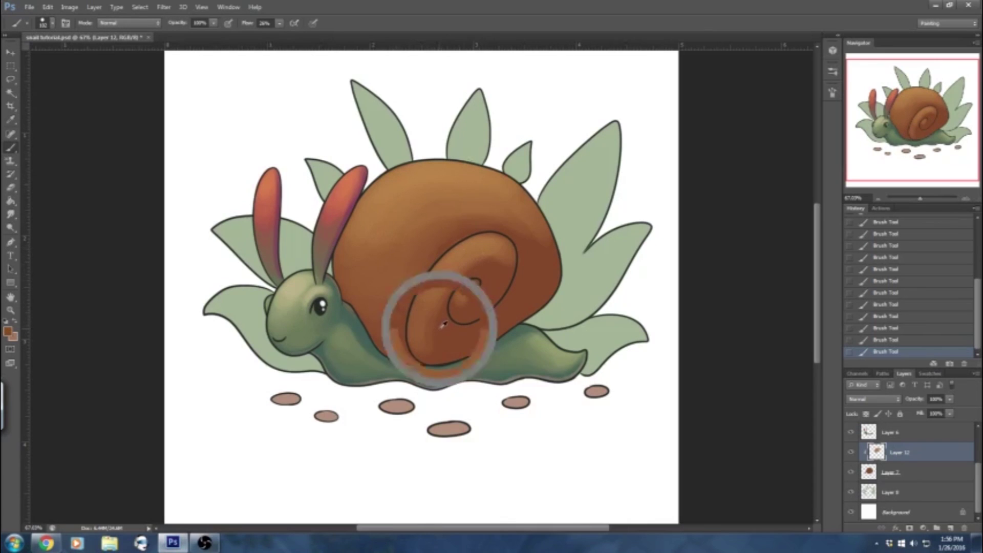
left_click_drag(477, 251, 489, 243)
left_click(476, 264, "alt")
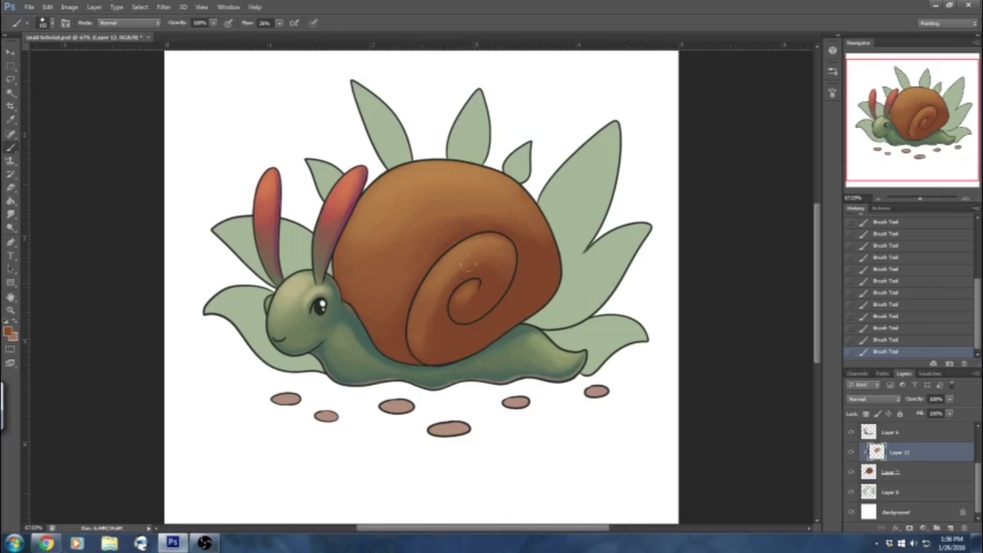
Blend the shading at the spiral's centre and on the shell just right of the spiral with sampled browns.
left_click(464, 277, "alt")
left_click(483, 295, "alt")
left_click(467, 290, "alt")
left_click(523, 238, "alt")
left_click(522, 221, "alt")
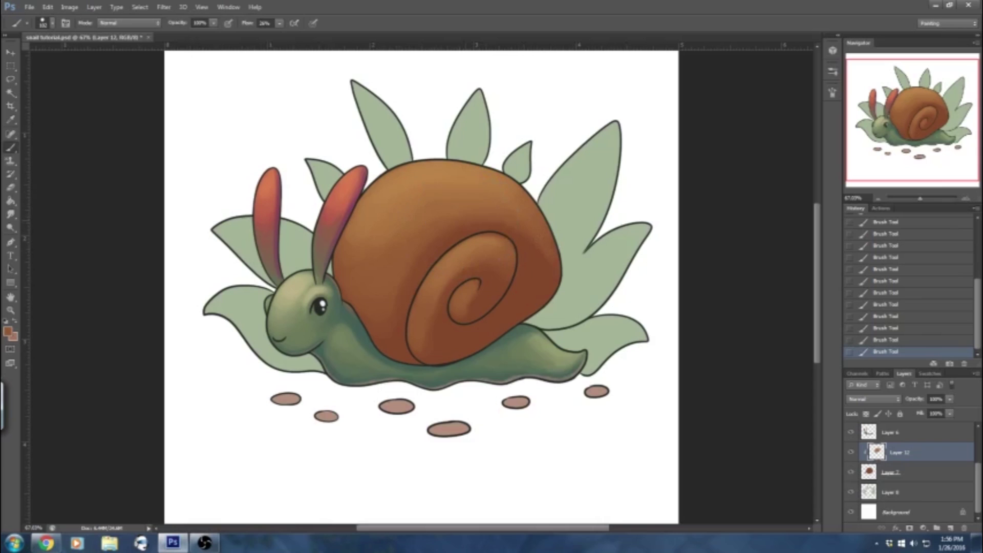
Touch up the shell left of the spiral and the spiral's inner curves with sampled browns.
left_click(396, 270, "alt")
left_click(468, 302, "alt")
left_click(484, 297, "alt")
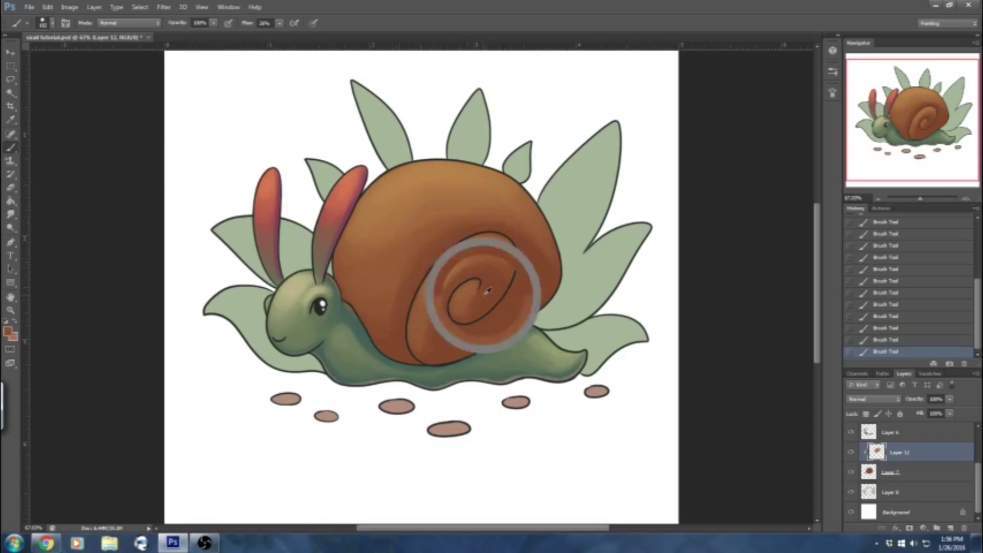
left_click(487, 265, "alt")
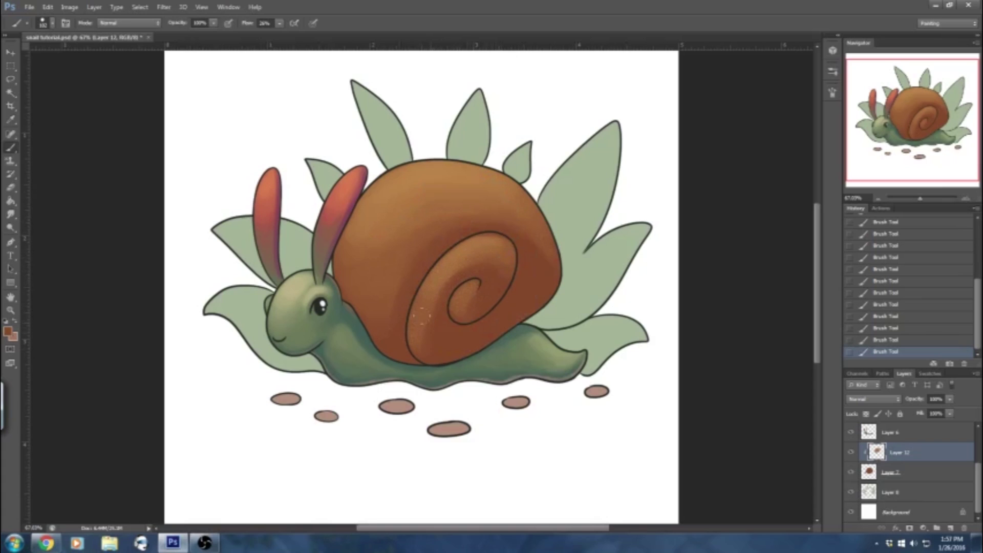
Touch up the shading around the spiral's centre and its lower curve with sampled browns.
left_click(470, 298, "alt")
left_click(495, 291, "alt")
left_click(423, 172, "alt")
left_click(475, 330, "alt")
left_click(476, 330, "alt")
Set the foreground colour to dark purple #643865 and paint shadows along the shell's lower right edge and inside the spiral's inner curl.
left_click(7, 332)
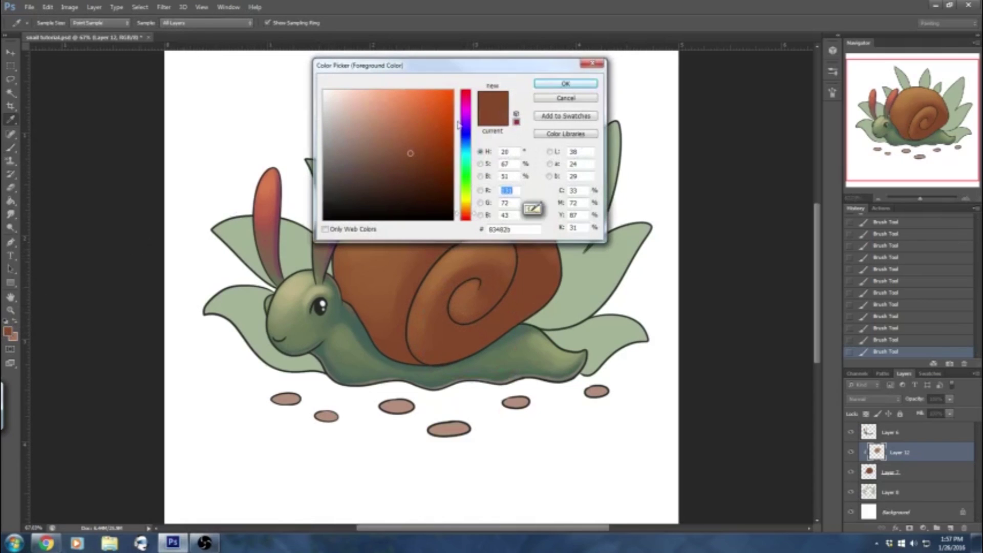
left_click_drag(467, 125, 460, 117)
left_click_drag(394, 154, 382, 169)
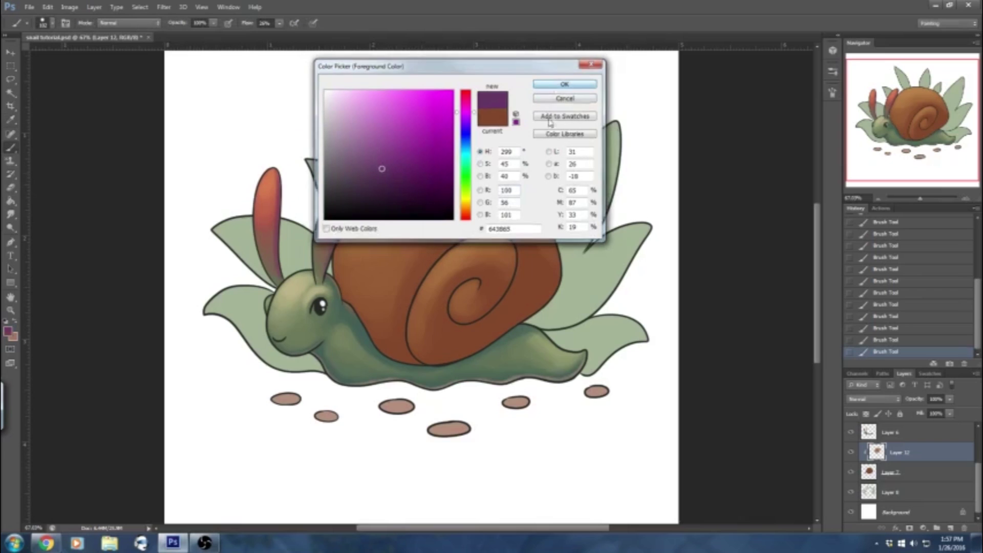
left_click(565, 84)
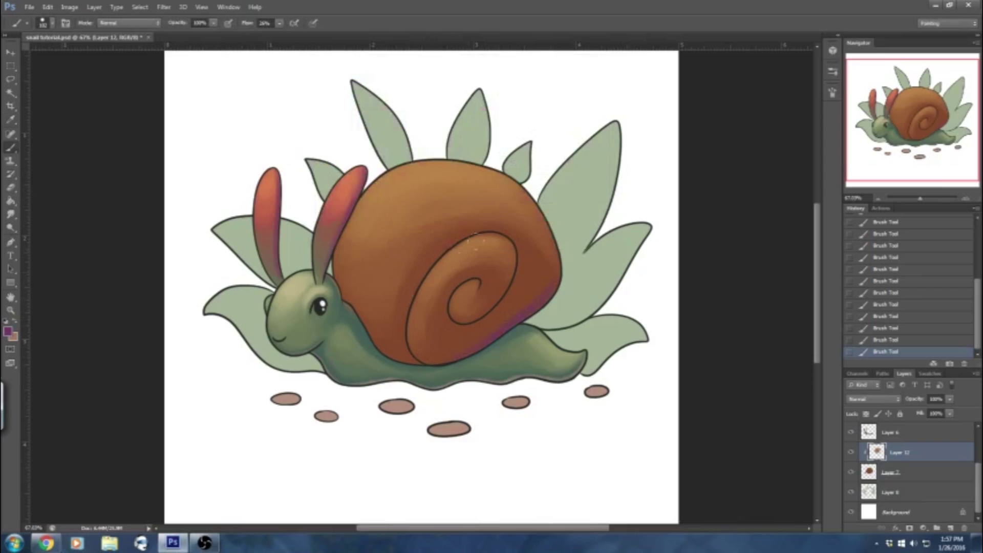
left_click_drag(480, 272, 463, 270)
Paint a purple shadow on the shell just above the spiral's outer curve, using colours sampled from the artwork.
left_click(498, 203, "alt")
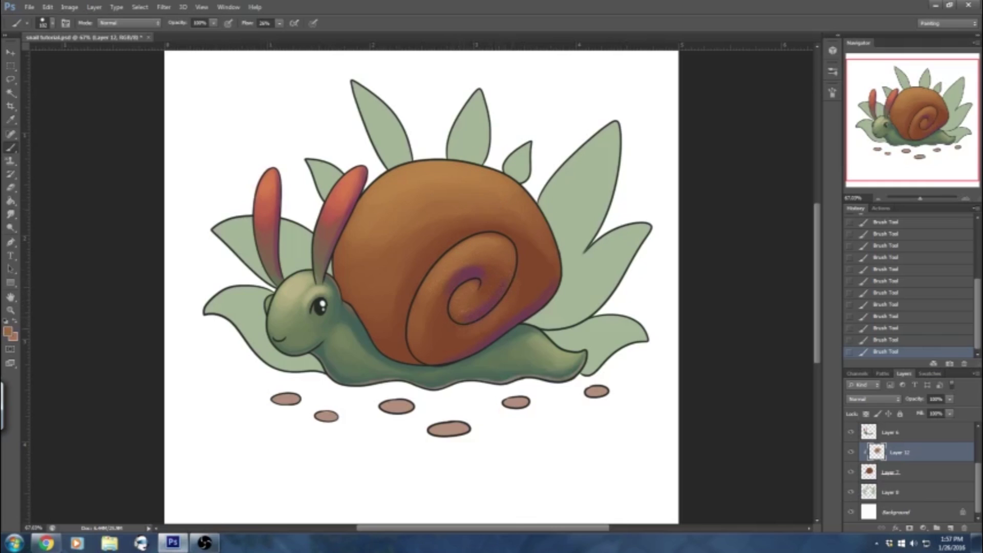
left_click(472, 271, "alt")
left_click_drag(507, 226, 437, 227)
left_click_drag(512, 222, 423, 229)
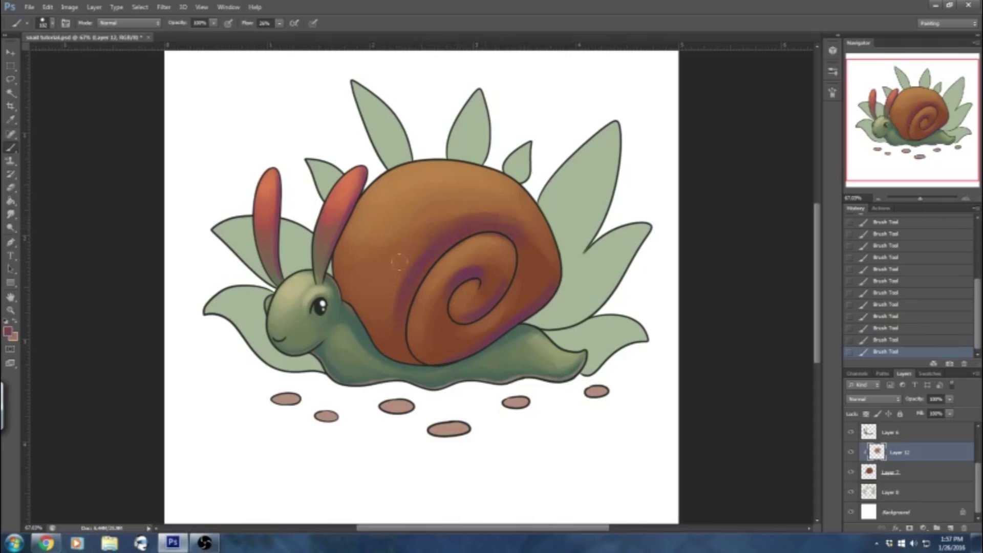
Extend the purple shadow down the shell left of the spiral and blend it into the brown with sampled tones.
left_click(402, 307, "alt")
left_click_drag(409, 270, 392, 338)
left_click(418, 315, "alt")
left_click(413, 264, "alt")
left_click(386, 303, "alt")
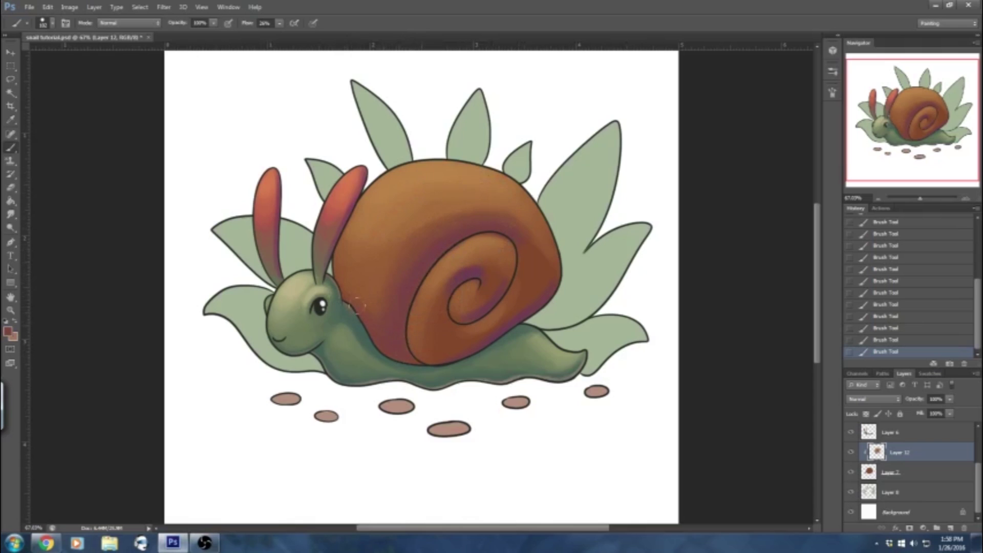
Paint purple shading around the top of the spiral's inner curl and soften it with sampled tones.
left_click(473, 272, "alt")
left_click_drag(478, 265, 447, 282)
left_click(487, 236, "alt")
left_click(480, 255, "alt")
left_click(451, 268, "alt")
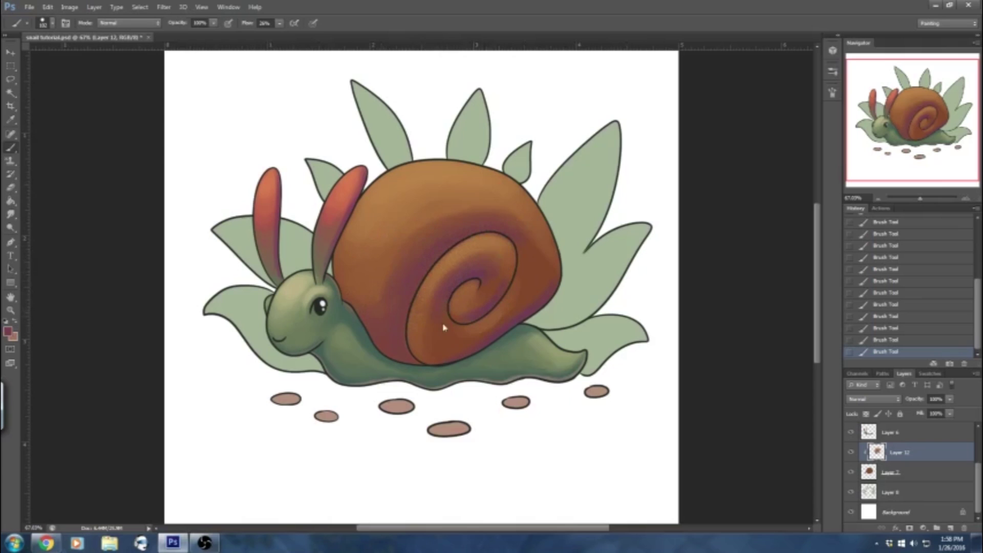
Blend the spiral's centre and the band right of it with sampled browns and purples.
left_click(470, 298, "alt")
left_click(505, 287, "alt")
left_click(507, 276, "alt")
left_click(459, 280, "alt")
left_click(467, 275, "alt")
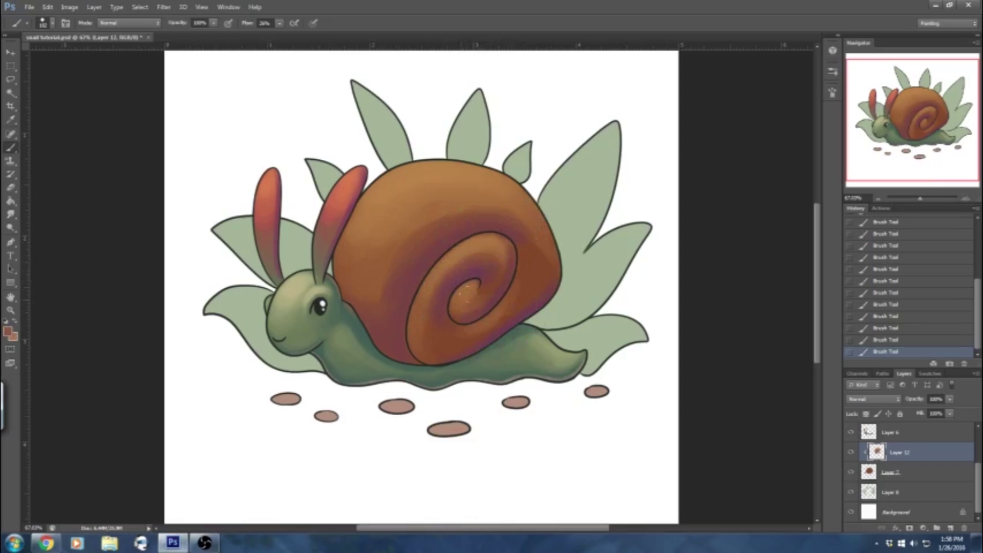
left_click(482, 288, "alt")
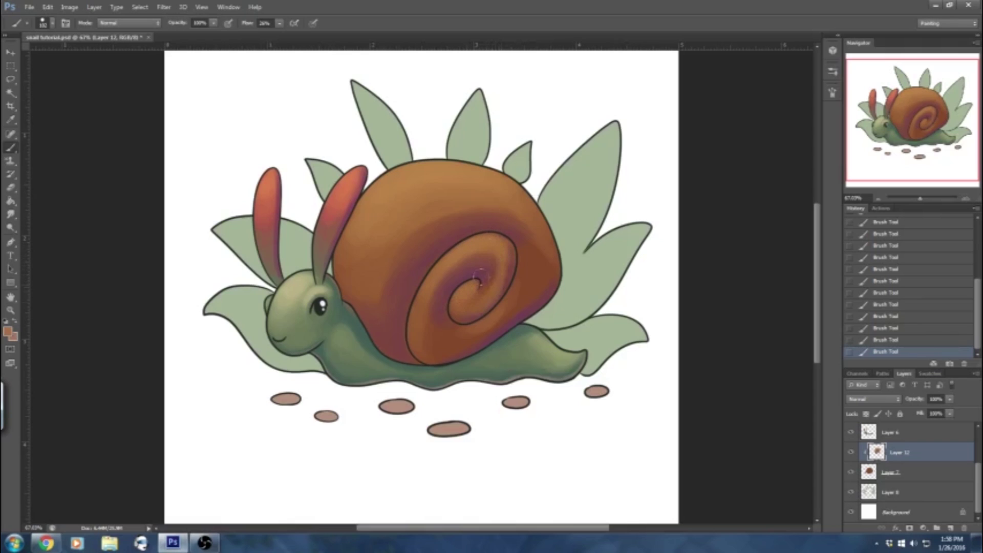
Blend purple shading into the spiral's right band and along the shell below and left of the spiral.
left_click(509, 273, "alt")
left_click(482, 310, "alt")
left_click(489, 237, "alt")
left_click(520, 271, "alt")
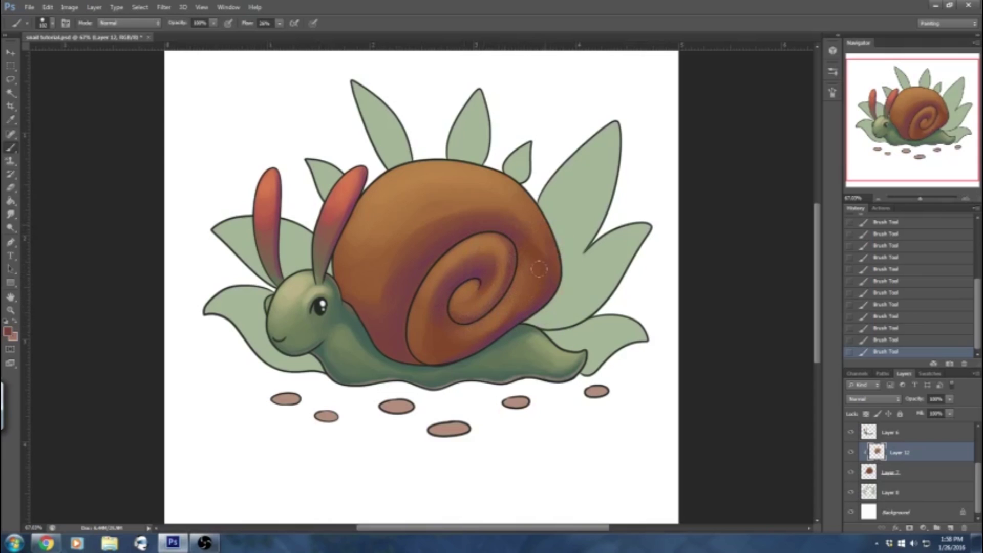
mouse_move(530, 303)
left_mouse_down()
mouse_move(444, 349)
mouse_move(457, 338)
mouse_move(415, 344)
mouse_move(406, 313)
left_mouse_up()
left_click_drag(920, 200, 920, 200)
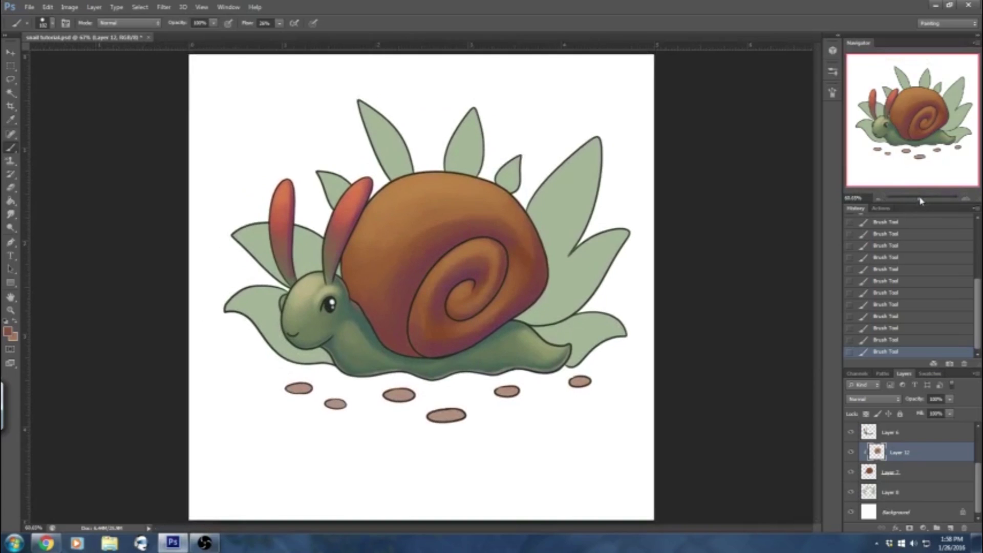
Smooth the purple-to-brown transition on the shell right of the spiral with sampled colours.
left_click(500, 221, "alt")
left_click(511, 248, "alt")
left_click_drag(506, 255, 502, 271)
left_click(513, 240, "alt")
left_click(438, 309, "alt")
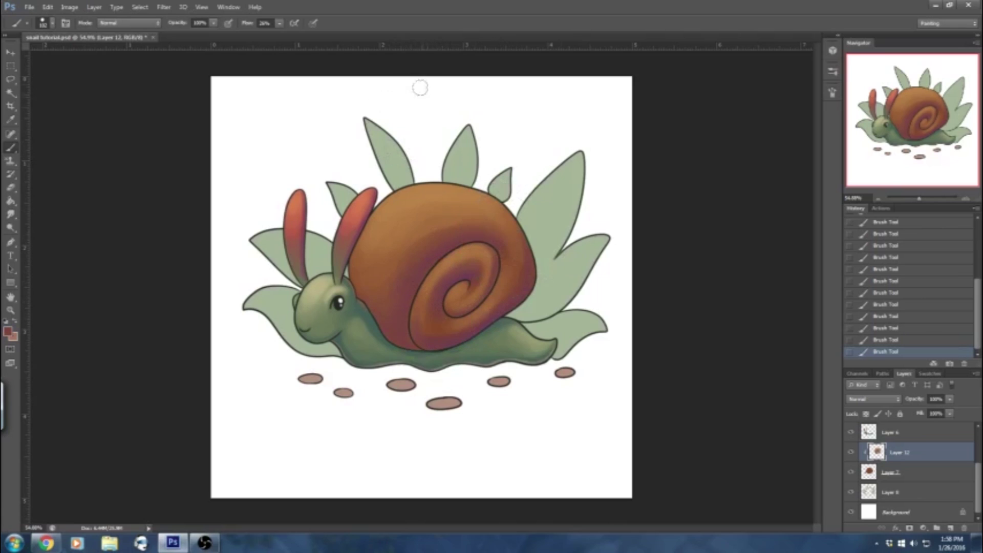
Set the foreground colour to gold #e6c26b, enlarge the brush, and paint a highlight on the shell's upper left.
left_click(415, 194, "alt")
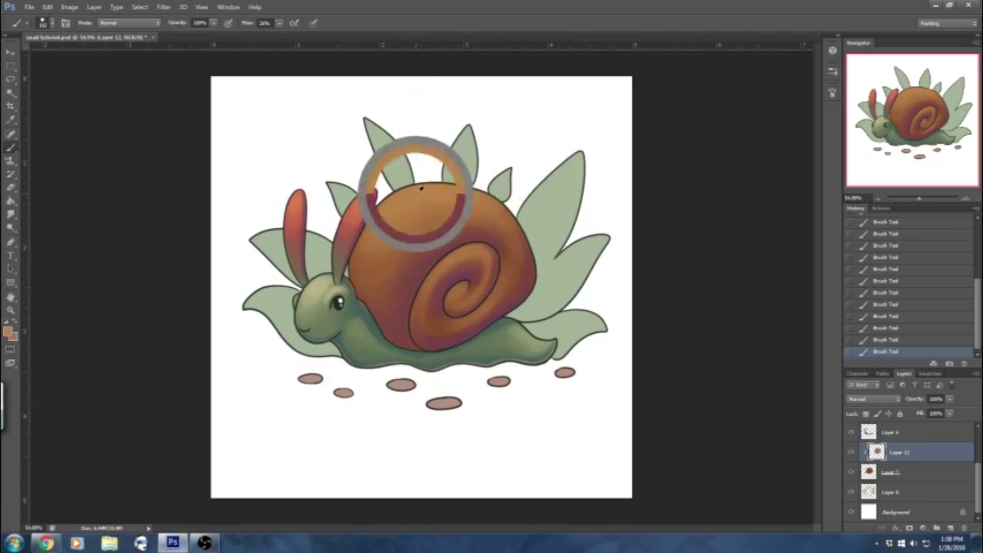
left_click(8, 332)
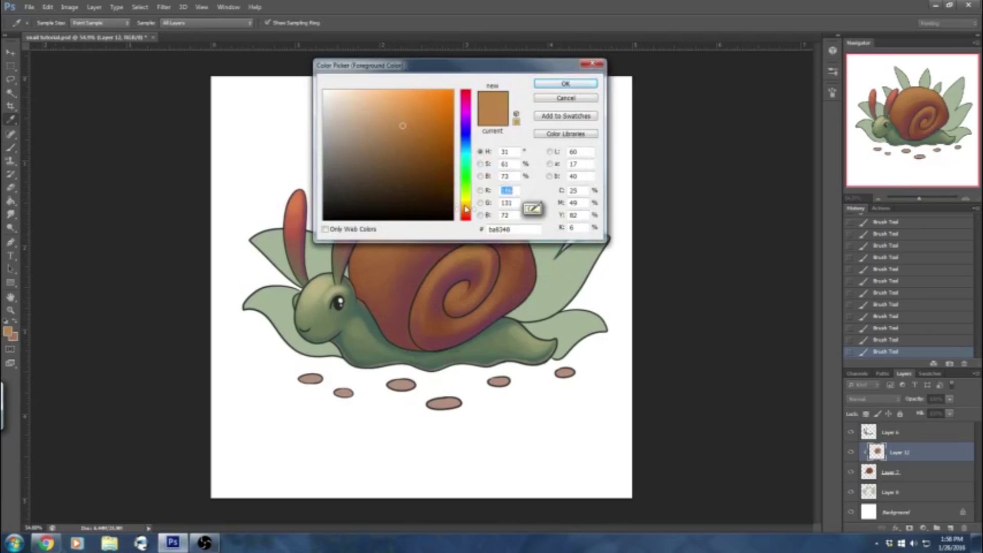
left_click(467, 206)
left_click(393, 103)
left_click(549, 81)
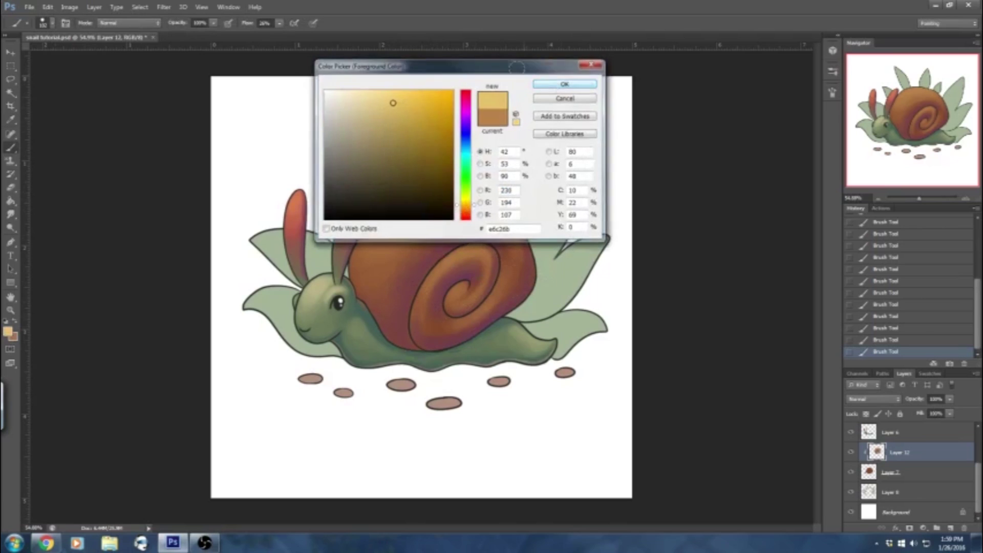
left_click(50, 25)
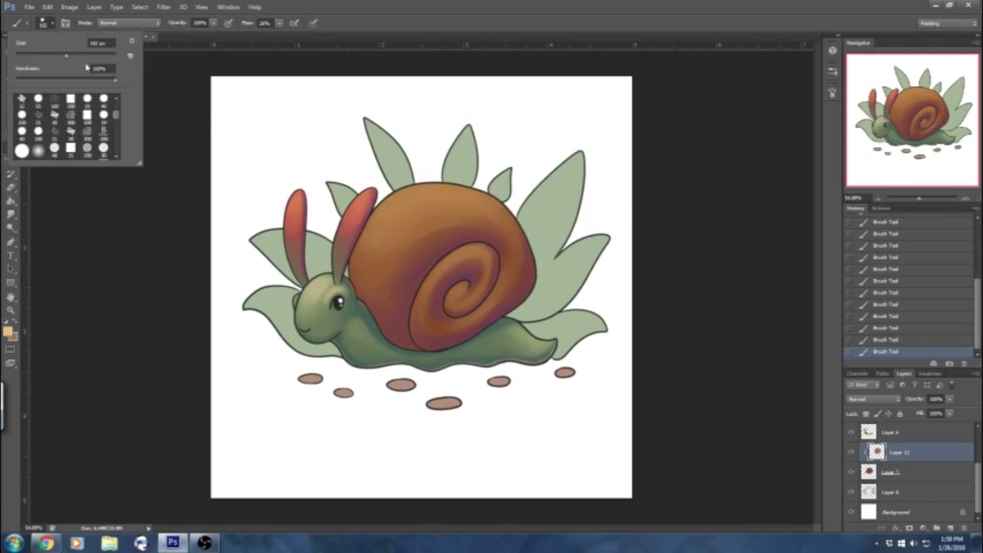
left_click(72, 56)
mouse_move(431, 194)
left_mouse_down()
mouse_move(405, 187)
mouse_move(402, 213)
mouse_move(445, 195)
mouse_move(392, 208)
mouse_move(391, 227)
left_mouse_up()
Reduce the brush size and paint gold highlights along the upper left of the spiral's outer band.
left_click(52, 24)
left_click(53, 56)
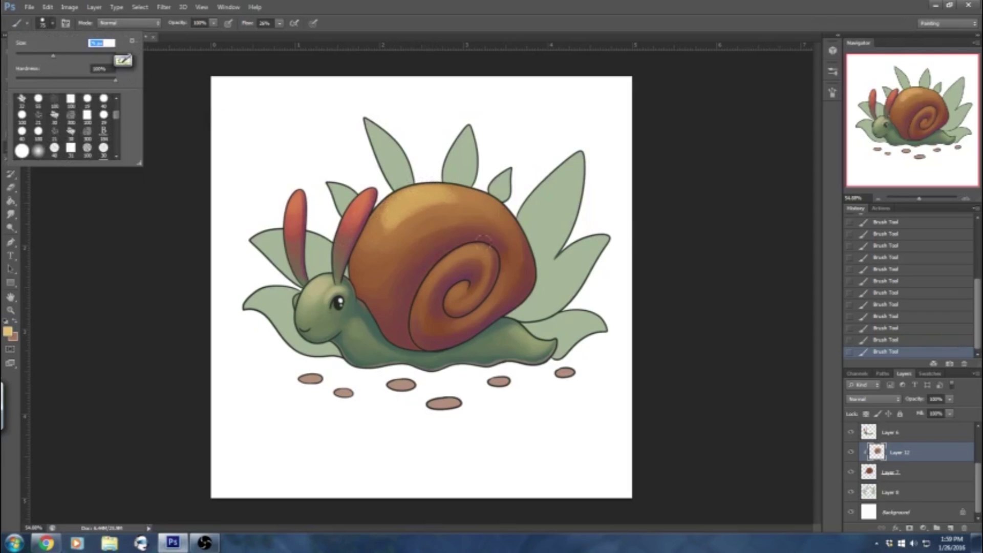
left_click_drag(458, 252, 473, 251)
left_click_drag(454, 254, 443, 266)
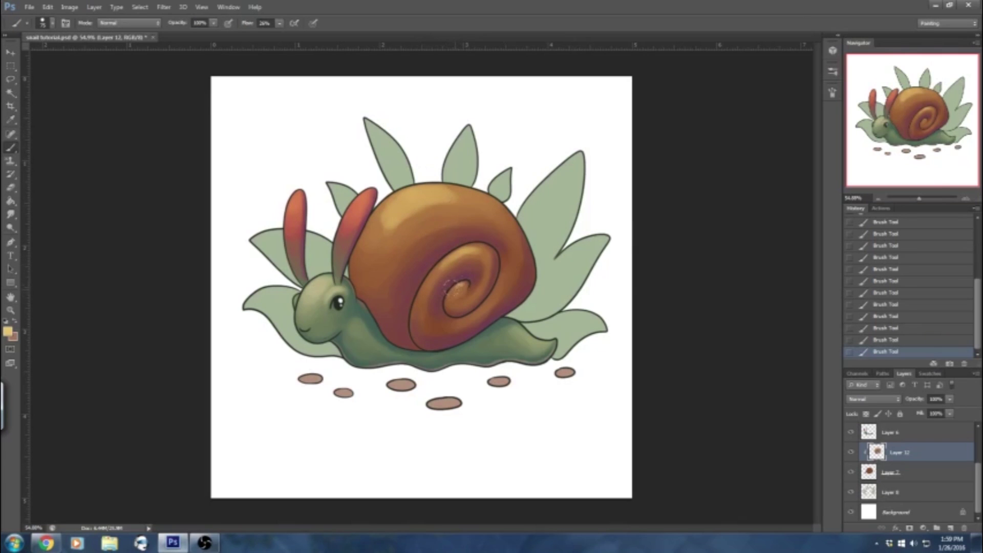
Extend and blend the gold highlight along the shell's top and left side with sampled tones and a larger brush, undoing the last stroke.
left_click(447, 195, "alt")
left_click_drag(447, 193, 469, 195)
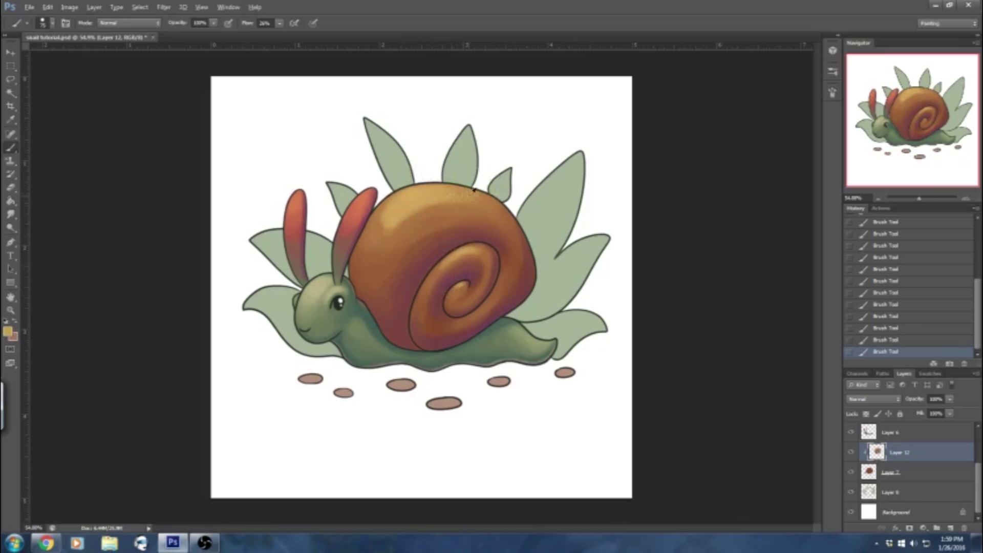
left_click(52, 23)
left_click_drag(51, 55, 65, 56)
left_click(437, 200)
left_click(395, 207, "alt")
left_click_drag(380, 227, 369, 215)
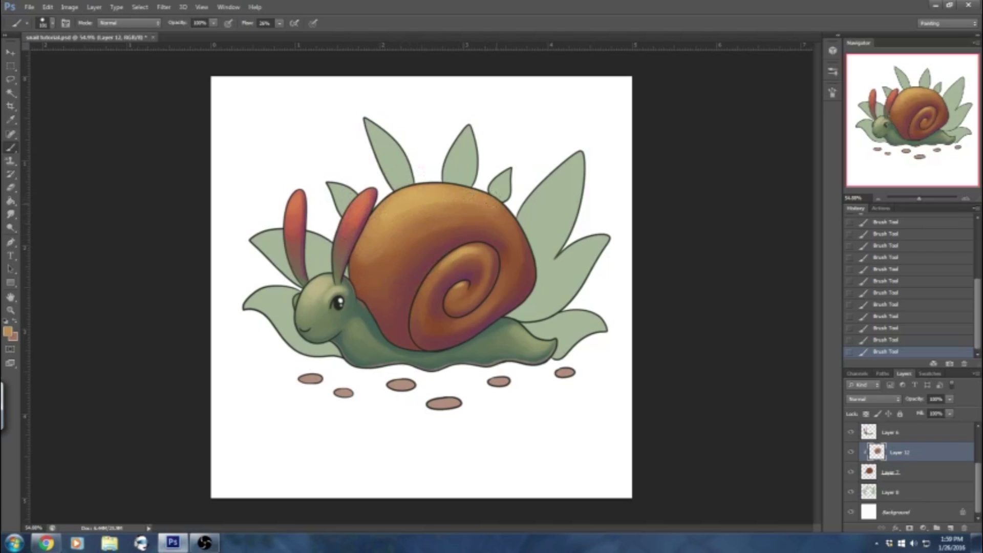
left_click_drag(372, 250, 354, 246)
left_click(427, 186, "alt")
left_click(846, 338)
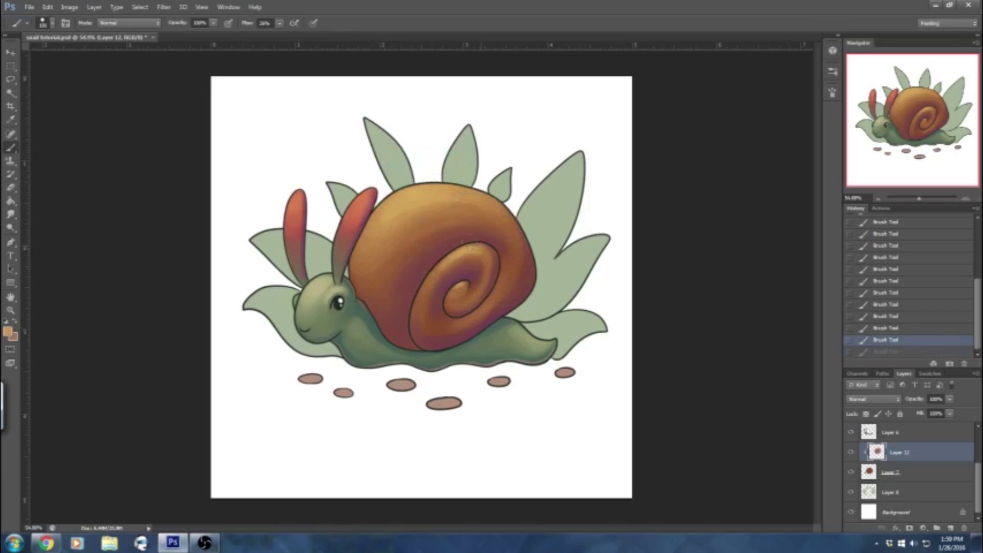
Blend the highlight on the spiral's upper band with sampled golds and browns, and undo the last stroke.
left_click_drag(463, 257, 455, 259)
left_click(454, 259, "alt")
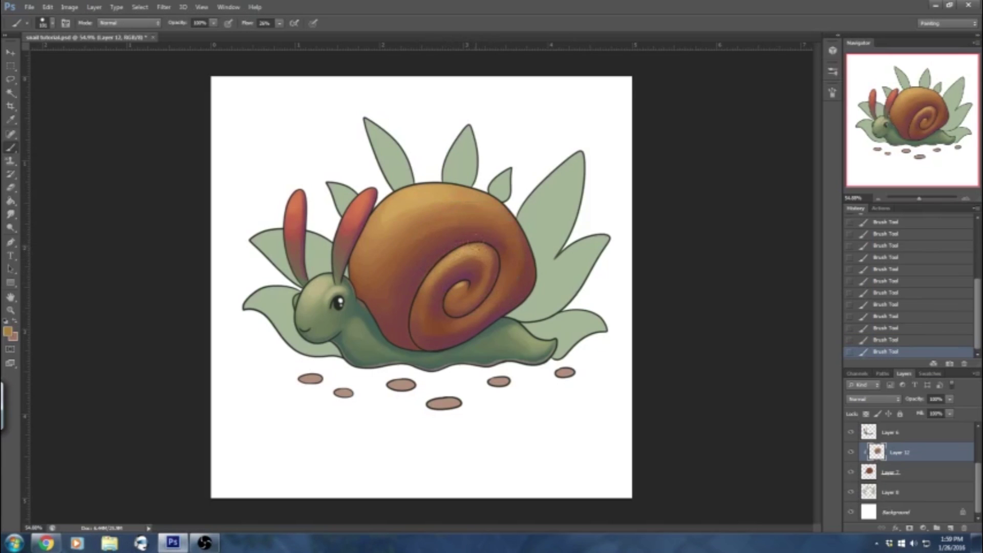
left_click(430, 260, "alt")
left_click(467, 279, "alt")
left_click(863, 341)
Set the foreground colour to pale yellow #f4da7f, enlarge the brush, and paint a brighter highlight on the shell's upper left.
left_click(10, 330)
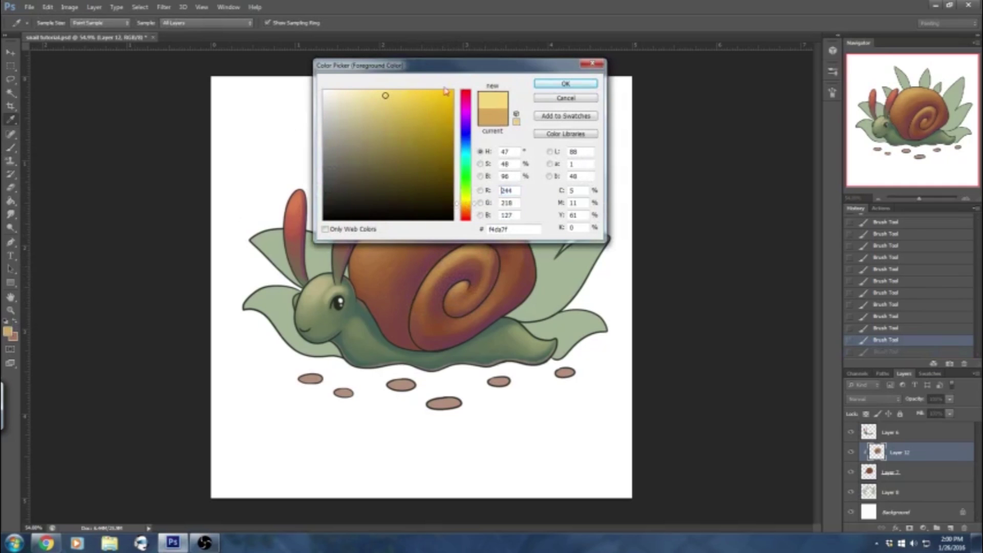
left_click(566, 83)
left_click(51, 23)
left_click_drag(74, 61, 77, 61)
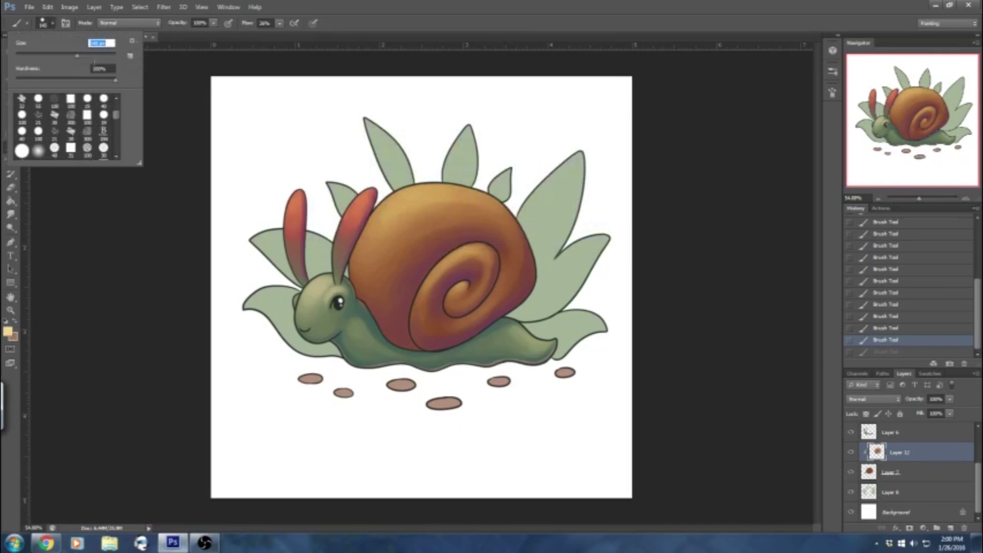
mouse_move(419, 195)
left_mouse_down()
mouse_move(430, 189)
mouse_move(389, 201)
mouse_move(370, 241)
left_mouse_up()
Carry the yellow highlight rightward along the shell's top edge with sampled golds.
left_click(385, 218, "alt")
left_click(455, 198, "alt")
left_click_drag(456, 198, 487, 204)
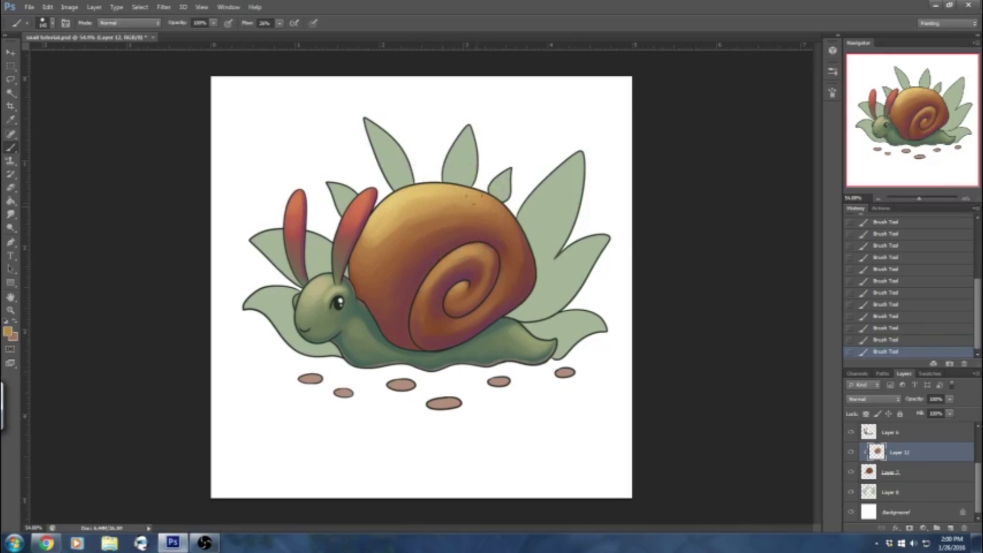
Blend the highlight down the shell's left side and darken the edge beside the antenna with sampled tones.
left_click(382, 225, "alt")
mouse_move(375, 238)
left_mouse_down()
mouse_move(366, 248)
mouse_move(376, 260)
left_mouse_up()
left_click(396, 249, "alt")
left_click(425, 271, "alt")
left_click_drag(362, 239, 368, 221)
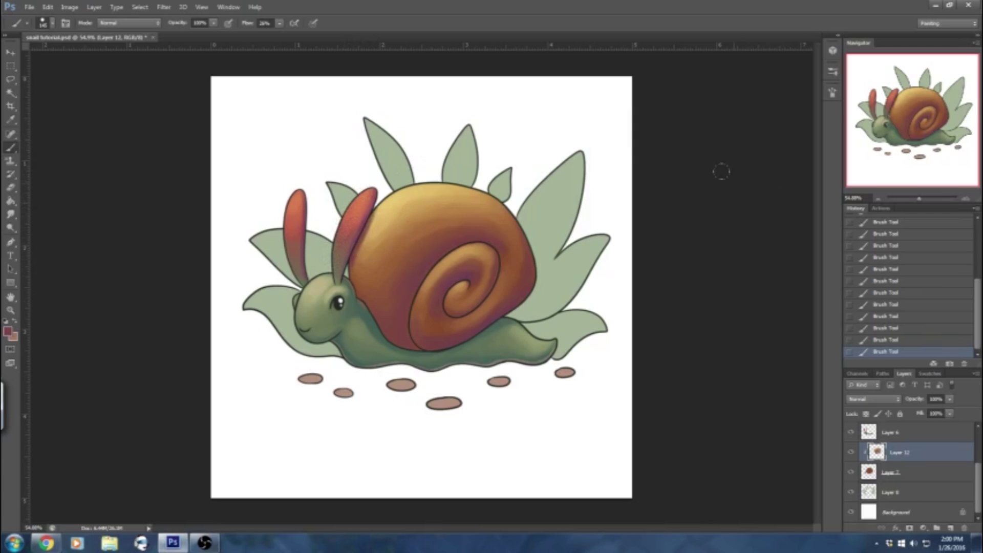
Smooth the transition from the shell's upper highlight into the darker area above the spiral with sampled colours.
left_click(385, 225, "alt")
left_click(389, 234, "alt")
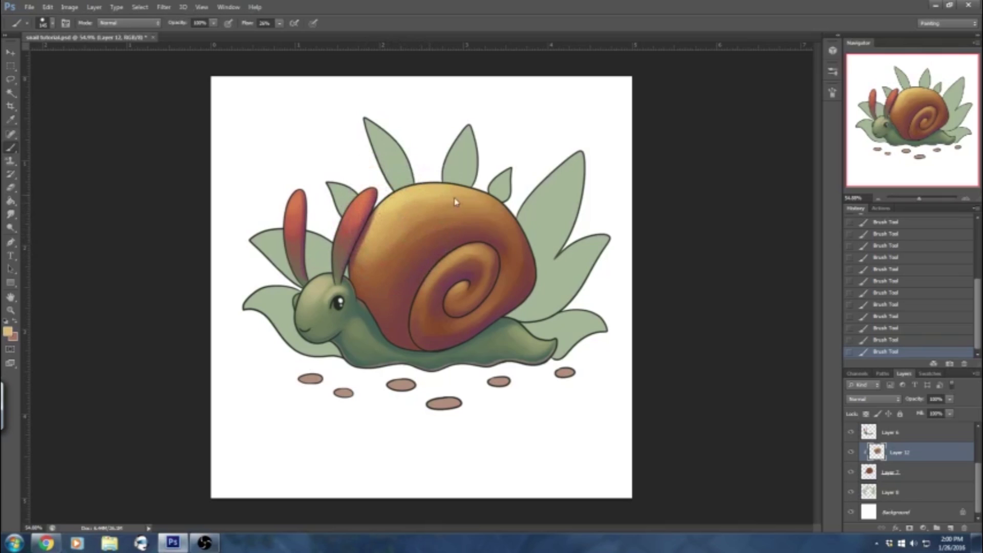
left_click(410, 226, "alt")
left_click(405, 225, "alt")
left_click(431, 262, "alt")
Set the foreground colour to pale teal #85b4a2 and paint a thin rim light along the shell's lower right edge with a 25 px brush.
left_click(525, 289, "alt")
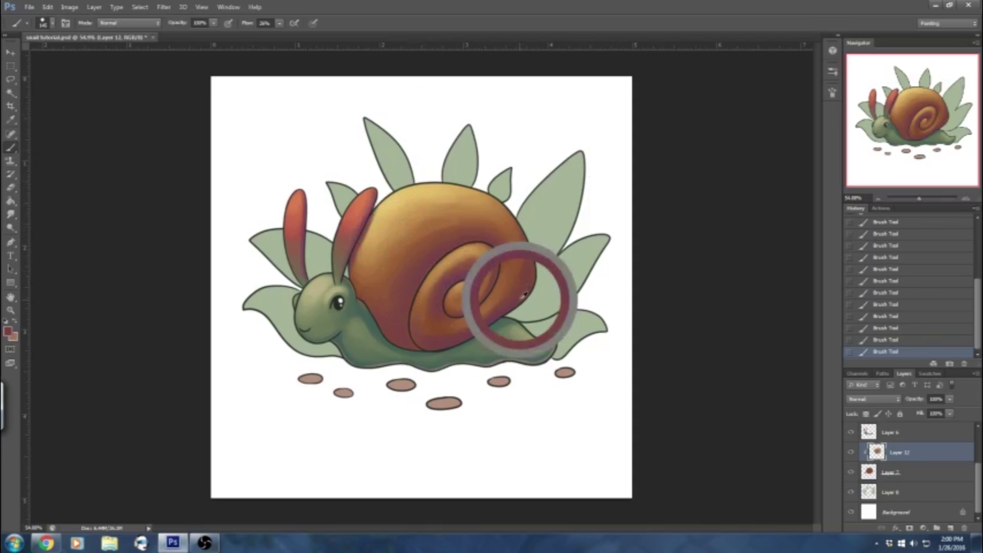
key("i")
left_click(9, 332)
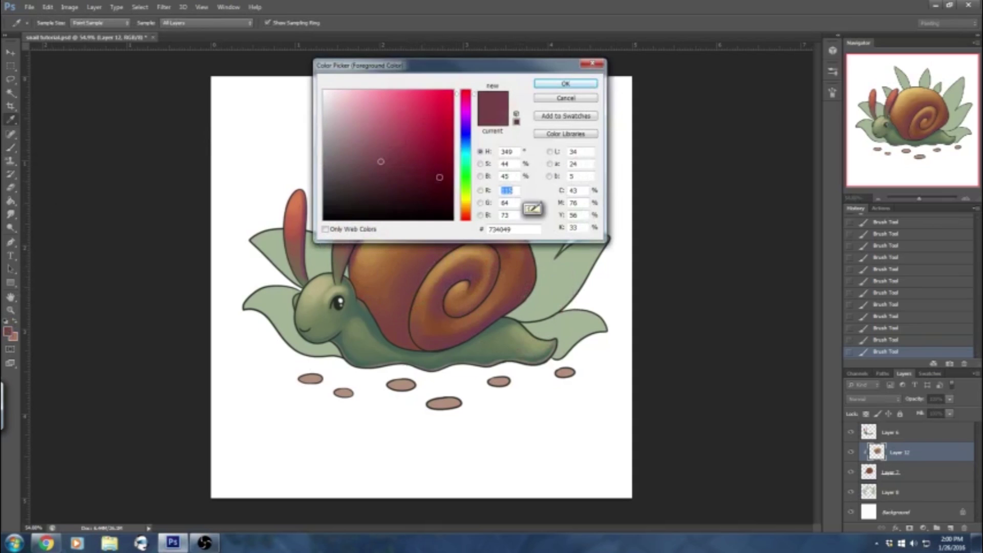
left_click(465, 153)
left_click_drag(466, 154, 466, 163)
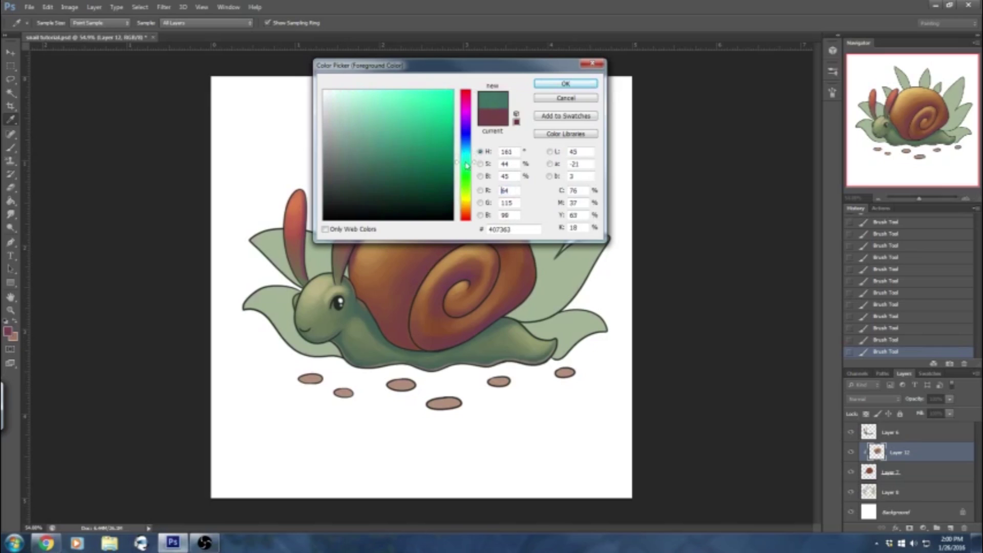
left_click(357, 128)
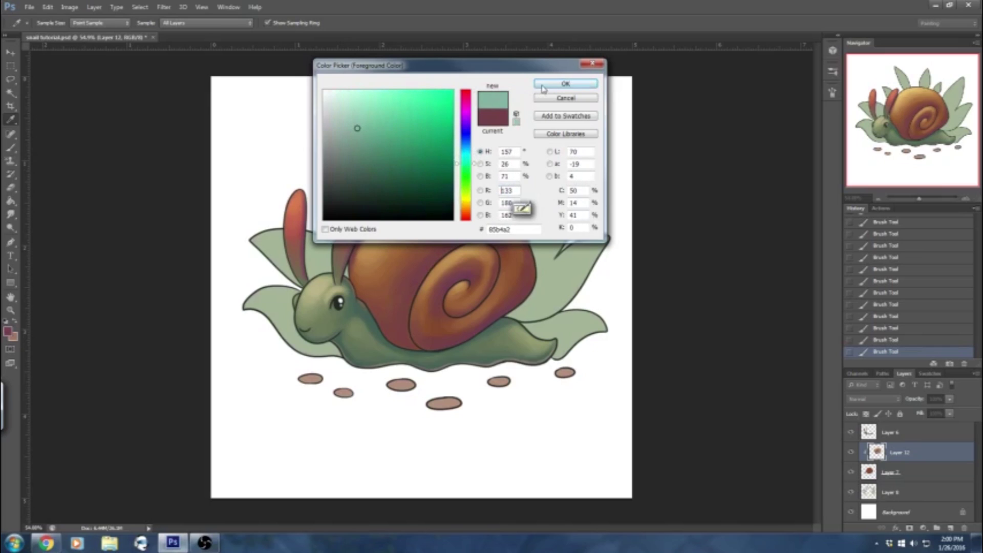
left_click(565, 83)
key("b")
left_click(51, 22)
type("25")
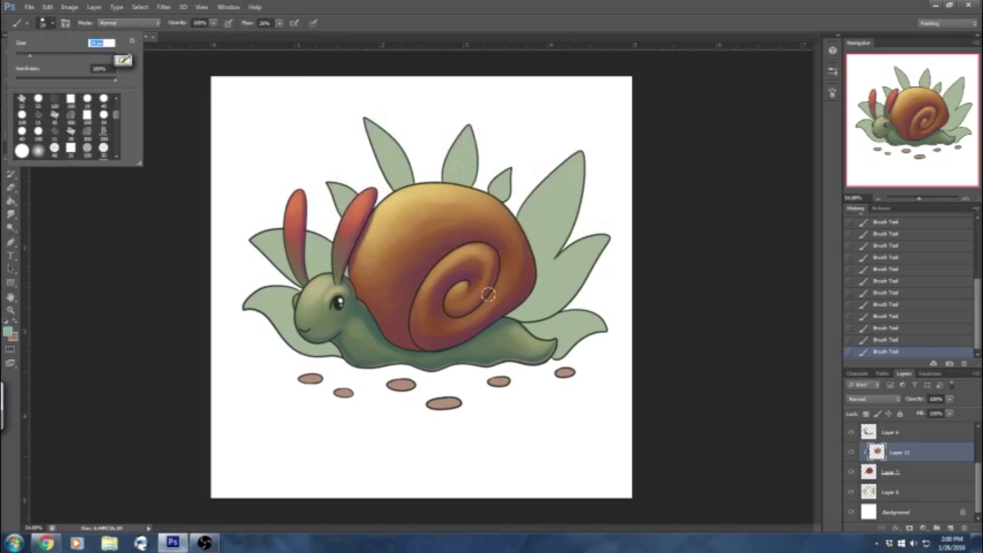
left_click(538, 279)
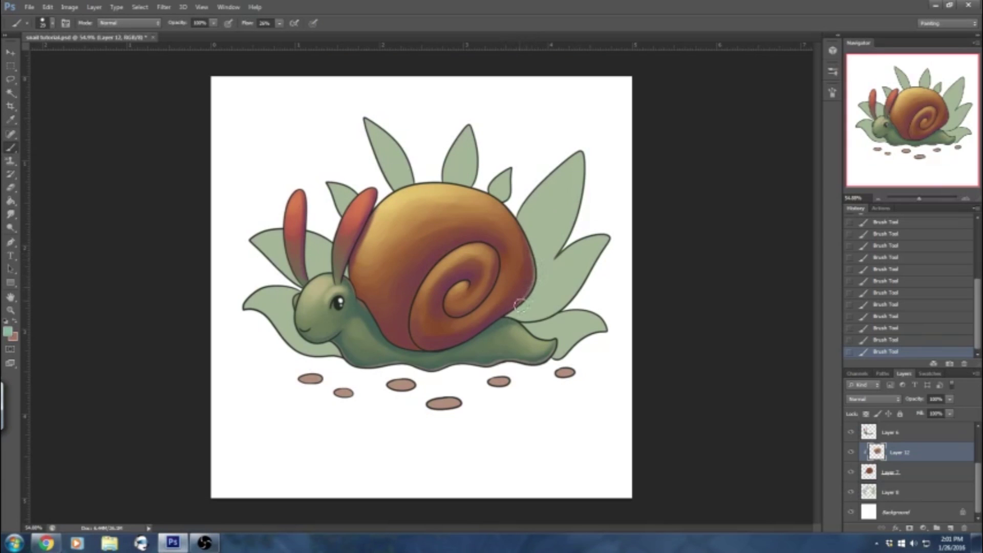
Enlarge the brush to 42 px and paint the teal rim light along the shell's upper right edge.
left_click(52, 23)
left_click_drag(33, 55, 37, 55)
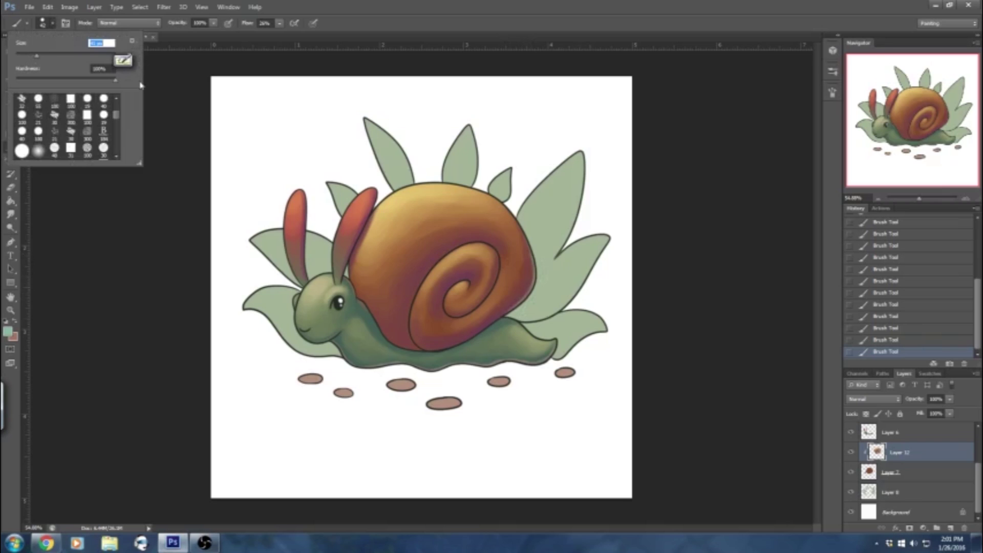
left_click_drag(524, 234, 535, 263)
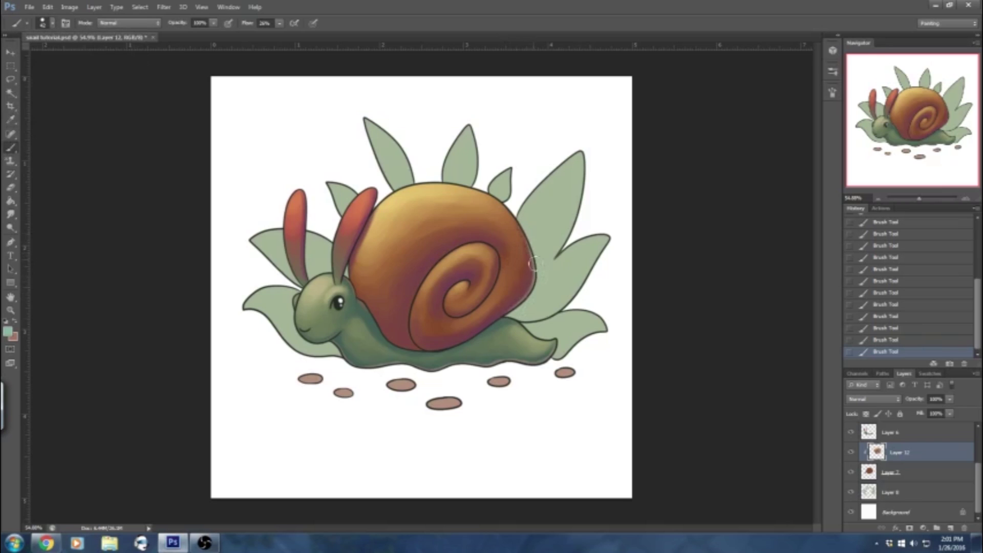
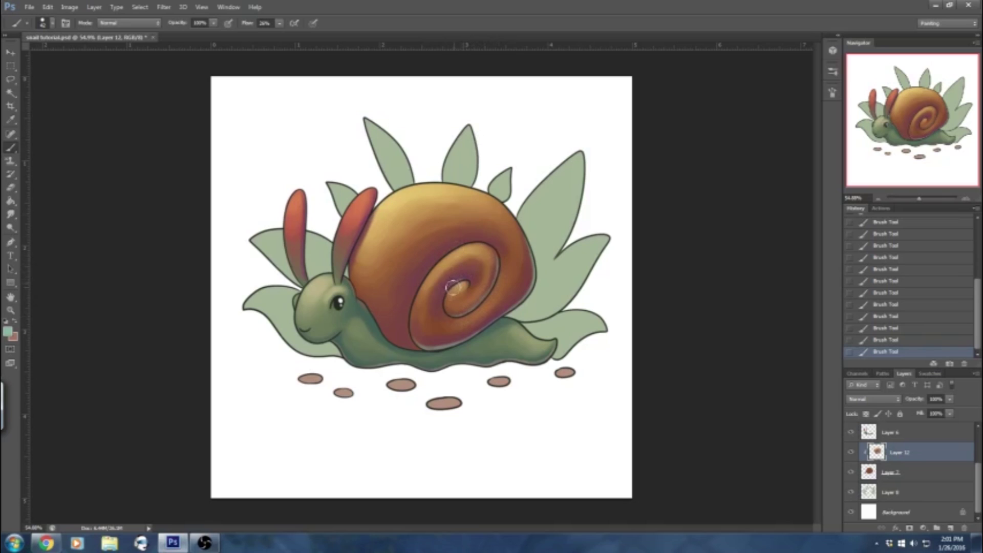
Blend the shading at the spiral's centre and the rim light along the shell's right edge with sampled tones.
left_click(459, 281, "alt")
left_click_drag(459, 282, 452, 294)
left_click(498, 266, "alt")
left_click(538, 280, "alt")
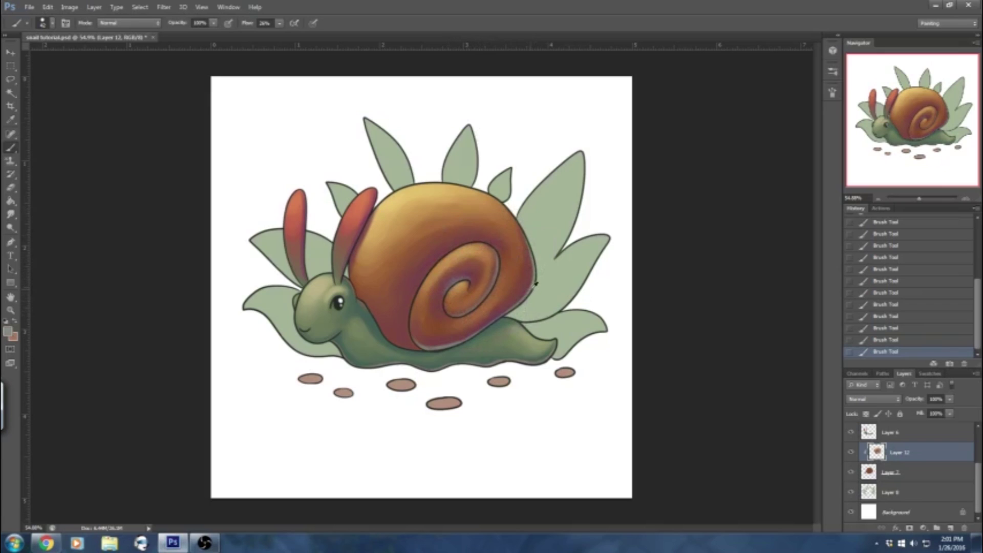
left_click(532, 259, "alt")
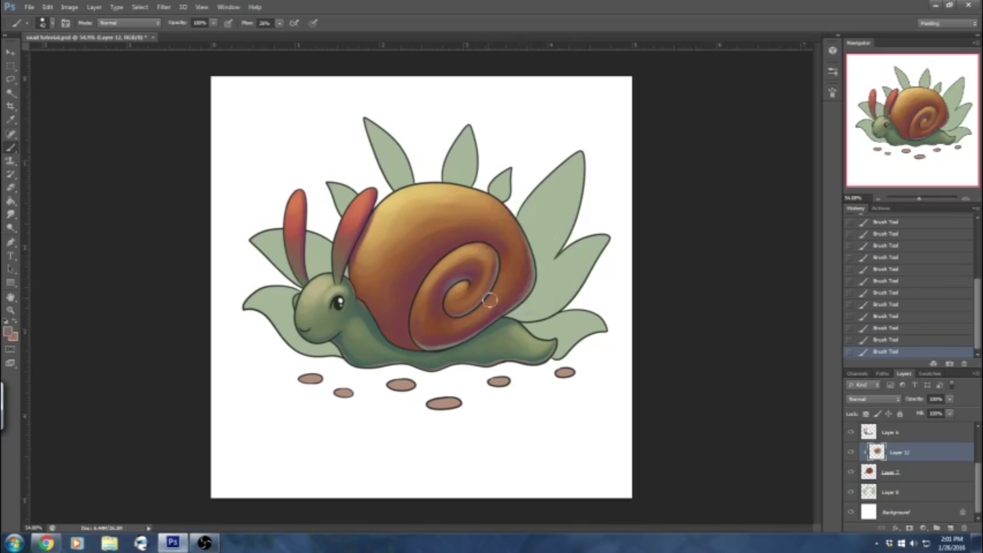
Smooth the shading along the bottom of the shell's spiral with colours sampled there.
left_click(438, 343, "alt")
left_click(446, 337, "alt")
mouse_move(448, 341)
left_mouse_down()
mouse_move(431, 341)
mouse_move(419, 326)
left_mouse_up()
Set the foreground colour to pale yellow #f5e6a0 and paint highlights on the shell's spiral.
left_click(388, 203, "alt")
left_click(8, 331)
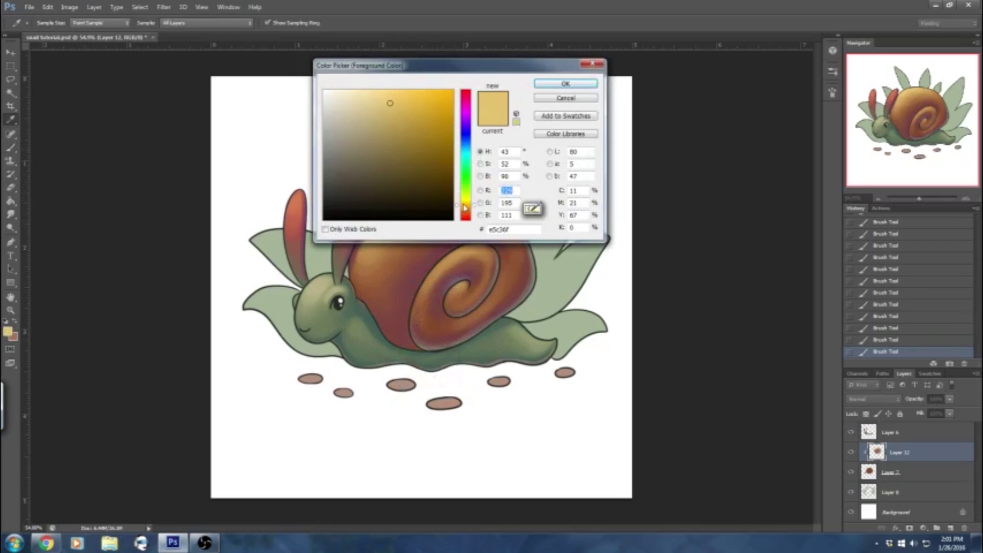
left_click_drag(465, 207, 465, 202)
left_click(367, 95)
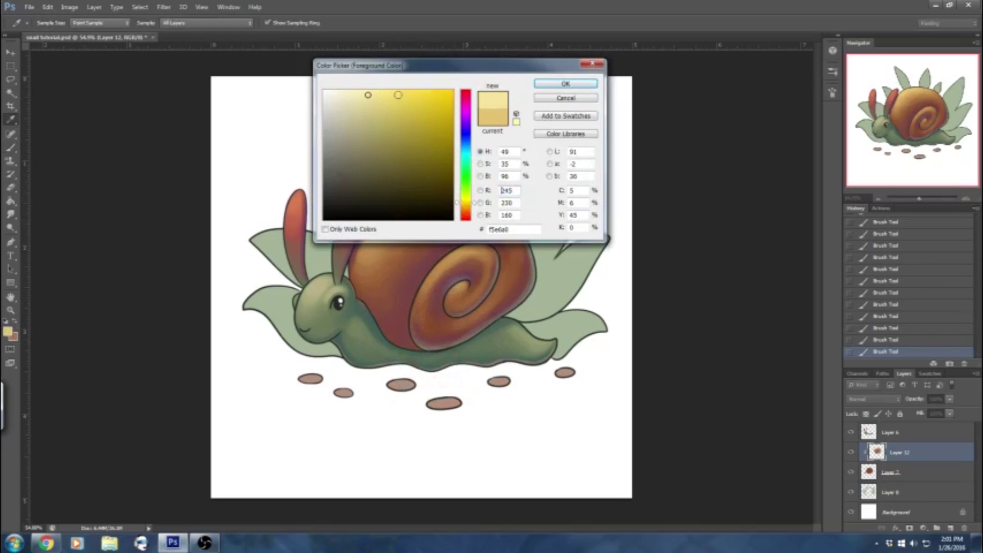
left_click(566, 83)
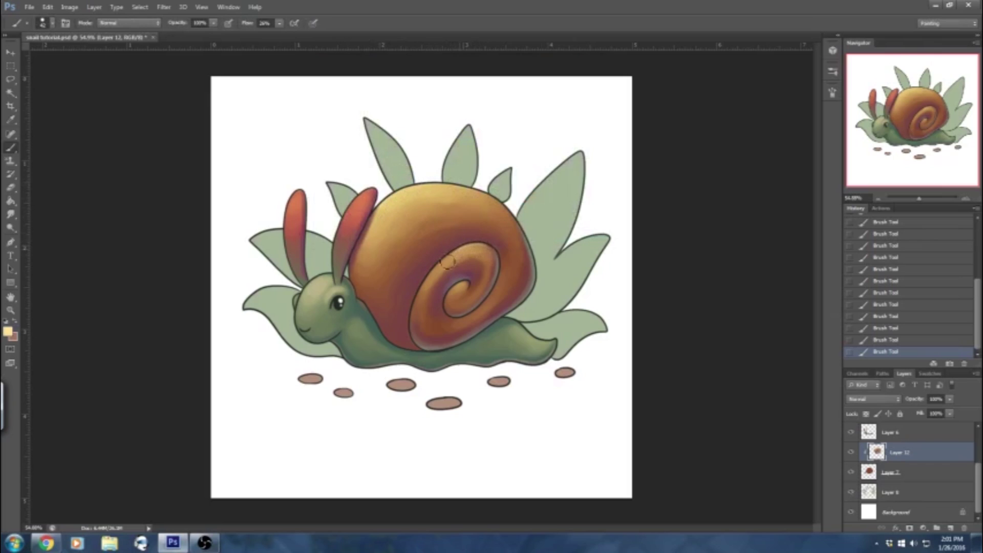
left_click_drag(467, 289, 455, 295)
key("x")
key("x")
key("x")
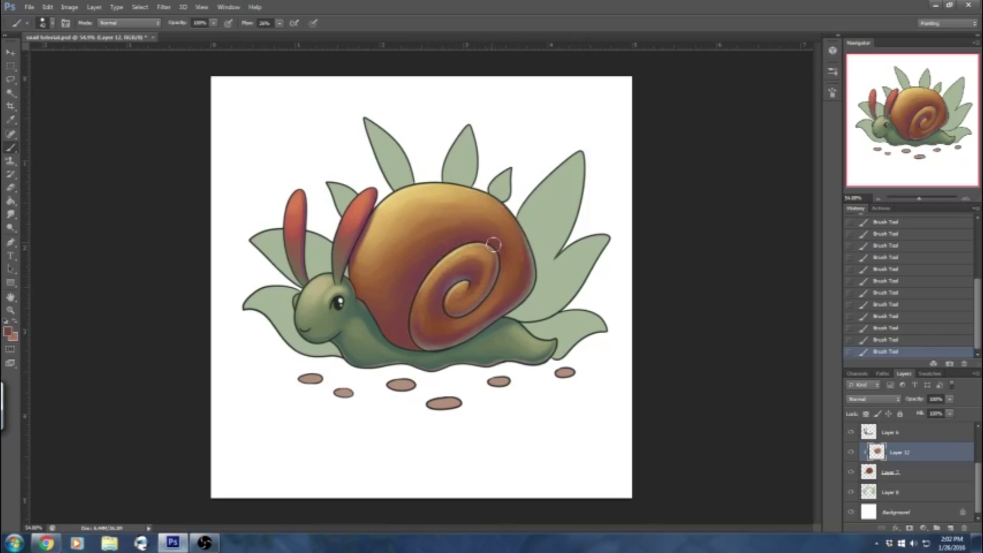
Choose a light peach-yellow foreground colour and a different brush tip, and paint glossy highlight spots on the upper left of the shell.
key("x")
left_click(8, 332)
left_click(369, 101)
mouse_move(462, 213)
left_mouse_down()
mouse_move(443, 200)
mouse_move(411, 207)
mouse_move(402, 233)
left_mouse_up()
left_click(566, 83)
left_click(50, 24)
left_click(48, 56)
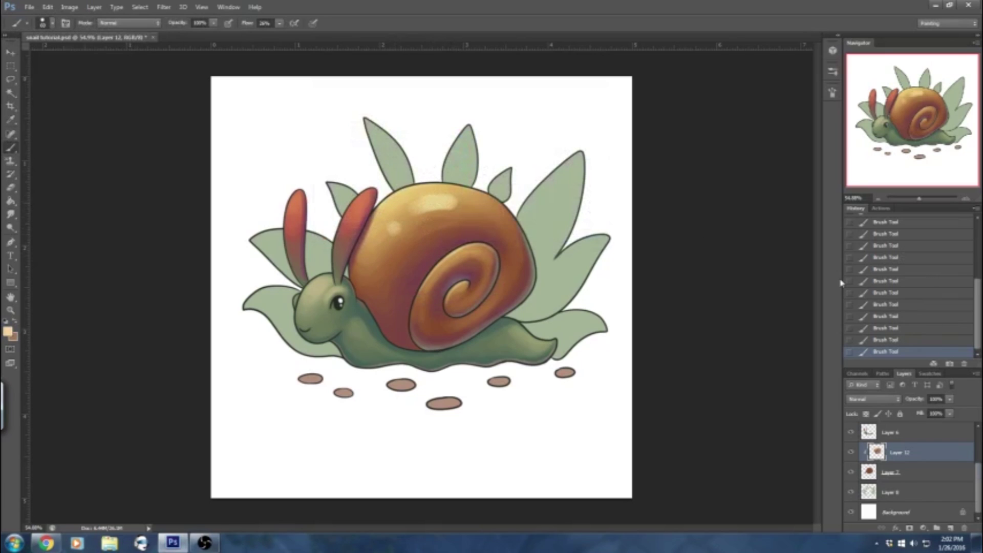
Soften the edges of the glossy highlights and refine the shading around the spiral with sampled shell colours.
left_click(445, 202, "alt")
left_click(450, 203, "alt")
mouse_move(417, 203)
left_mouse_down()
mouse_move(383, 216)
mouse_move(392, 224)
mouse_move(434, 199)
mouse_move(416, 207)
left_mouse_up()
left_click(401, 220, "alt")
left_click(426, 201, "alt")
left_click(493, 236, "alt")
left_click(427, 268, "alt")
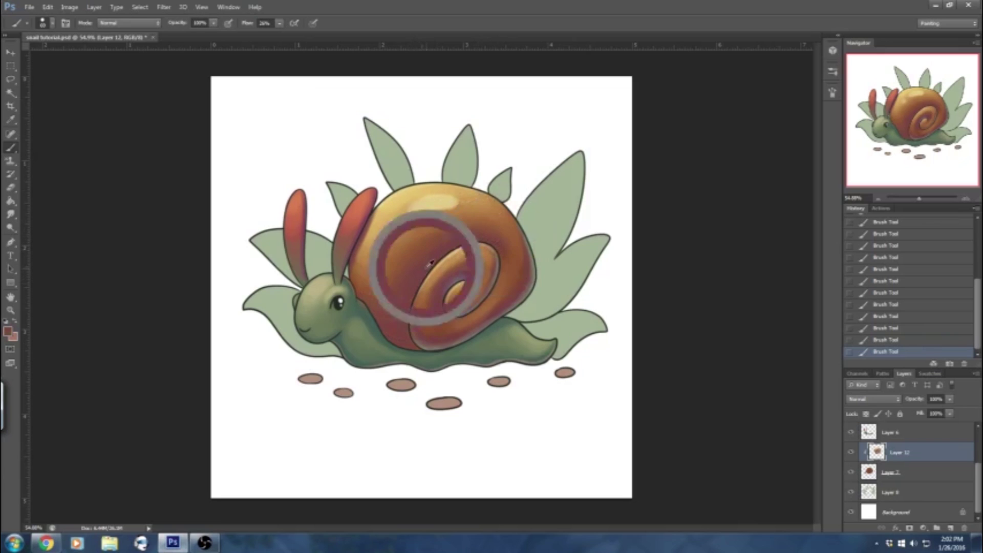
Set the foreground colour to dark purple #512847 and deepen the shadow on the shell's lower edge beside the spiral.
left_click(8, 330)
left_click(389, 178)
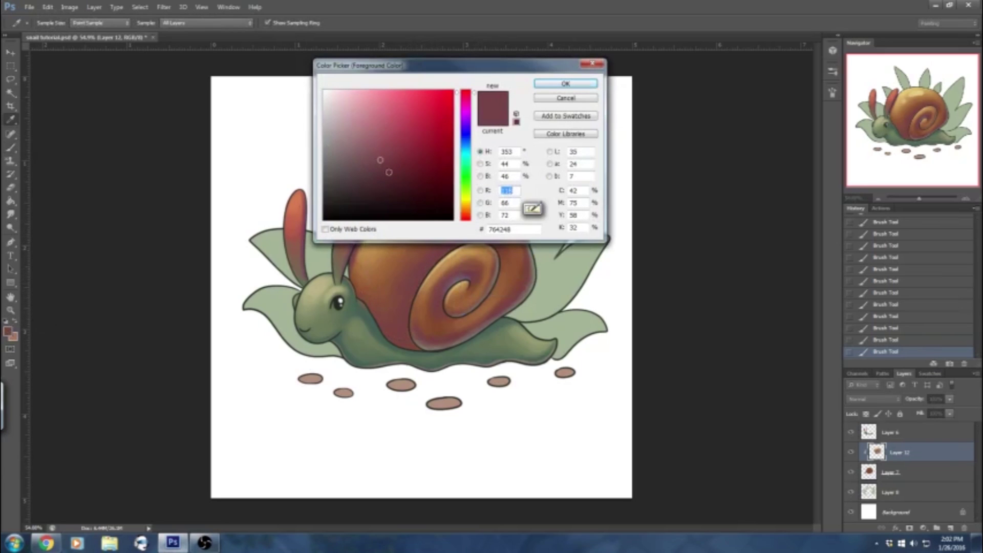
left_click(467, 110)
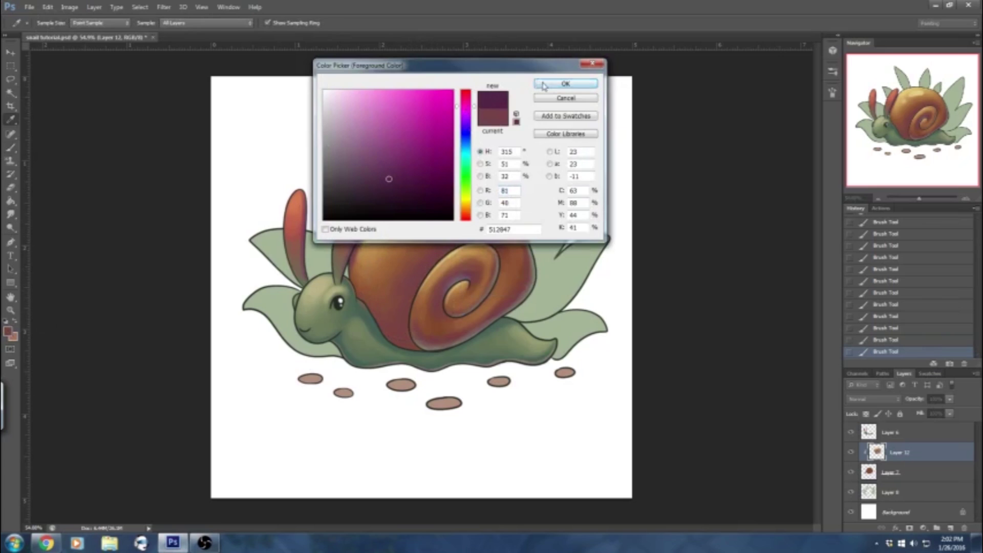
left_click(548, 83)
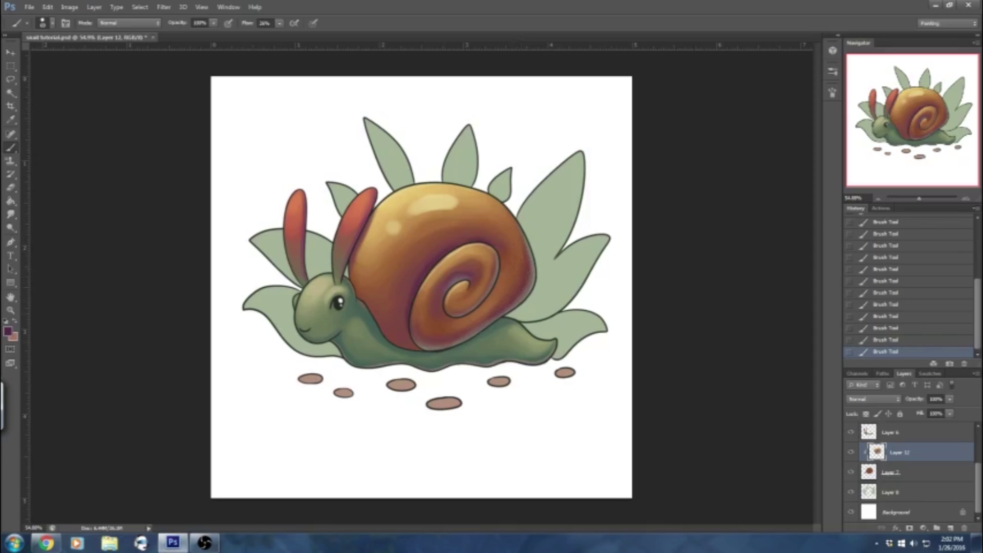
mouse_move(407, 343)
left_mouse_down()
mouse_move(369, 314)
mouse_move(401, 334)
mouse_move(405, 320)
mouse_move(406, 342)
left_mouse_up()
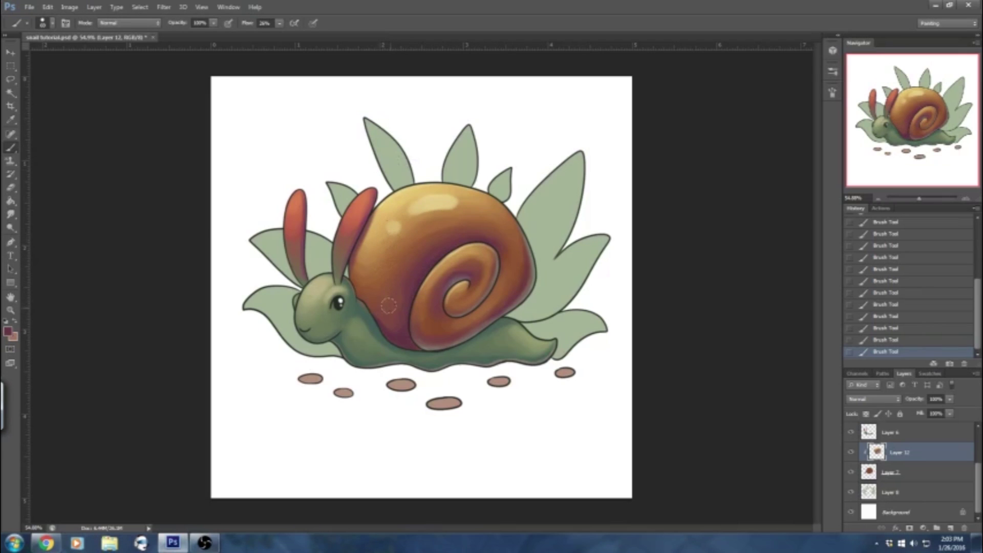
Blend the purple shadow into the lower left part of the shell with sampled tones.
left_click(409, 310, "alt")
left_click(403, 317, "alt")
left_click(387, 332, "alt")
left_click(344, 297, "alt")
Compare the shell with and without the Layer 12 shading, and merge that layer down into Layer 7.
left_click(851, 453)
left_click(850, 453)
left_click(851, 452)
left_click(850, 452)
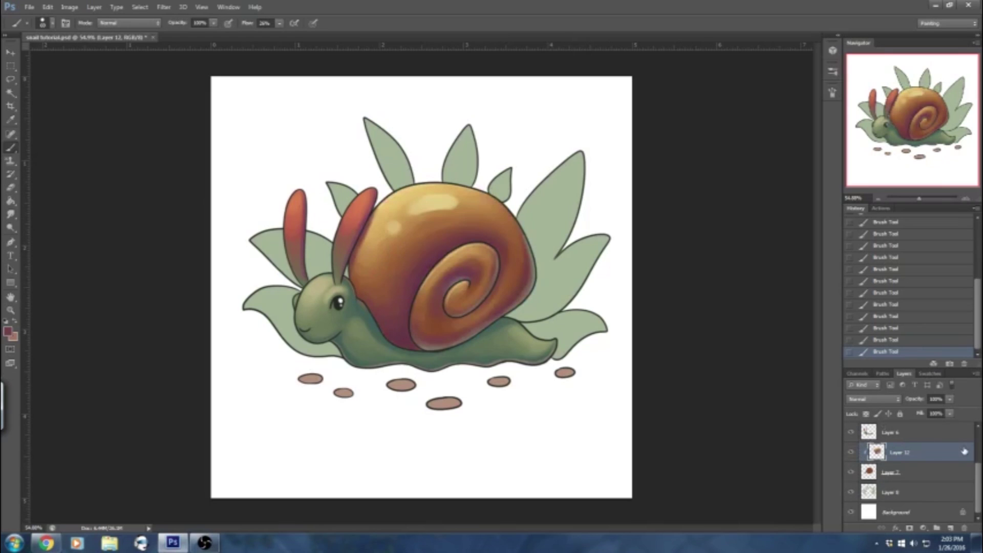
right_click(943, 456)
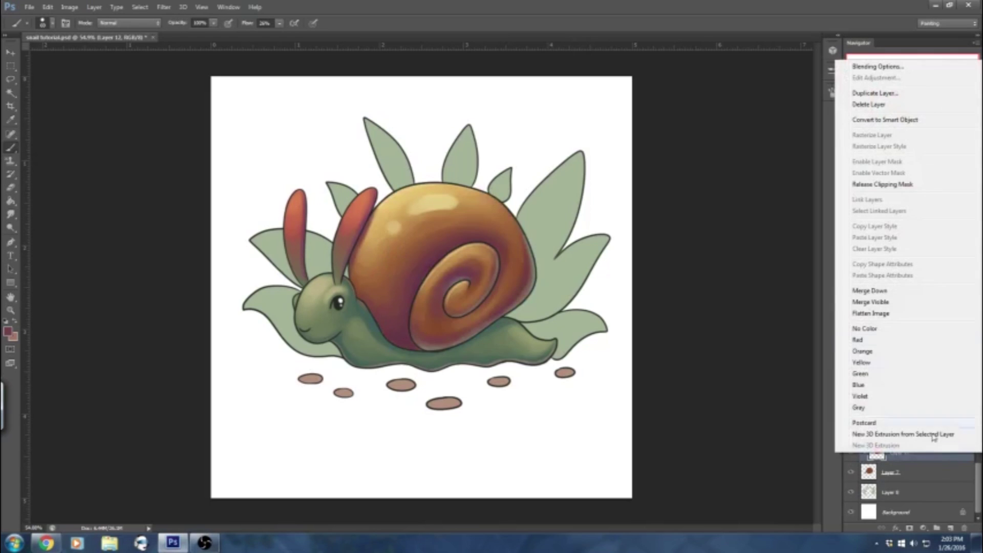
left_click(877, 291)
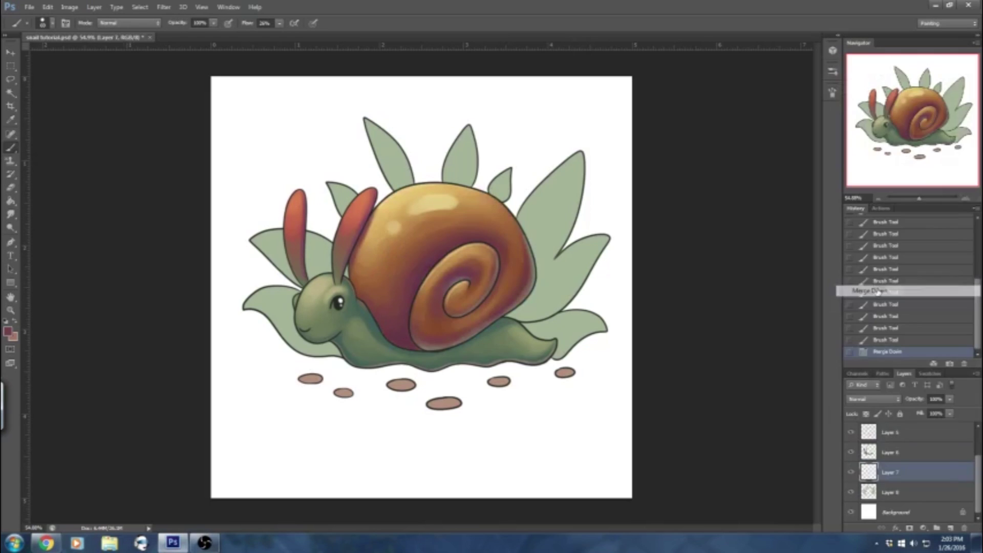
Check the contents of Layer 7 and Layer 6 by hiding and showing them, and merge Layer 6 down into Layer 7.
left_click(852, 472)
left_click(852, 472)
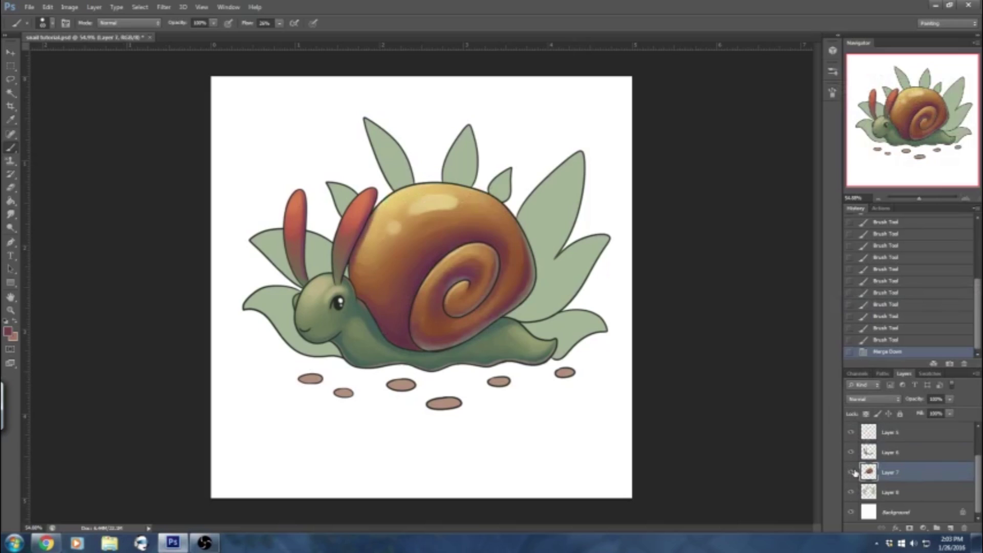
left_click(853, 453)
left_click(852, 452)
right_click(897, 454)
left_click(874, 289)
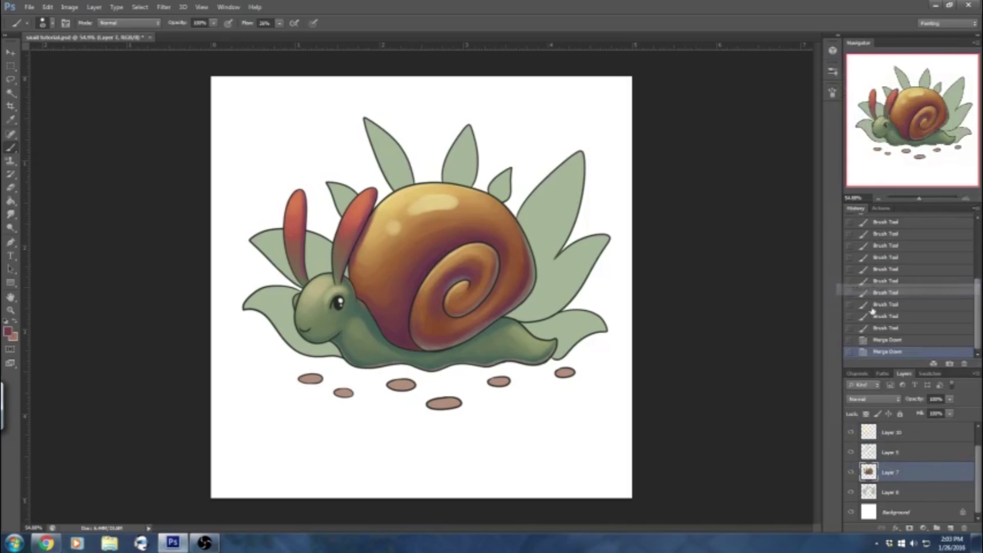
Hide and show Layer 7 repeatedly to inspect the merged snail colouring against the leaves beneath it.
left_click(850, 473)
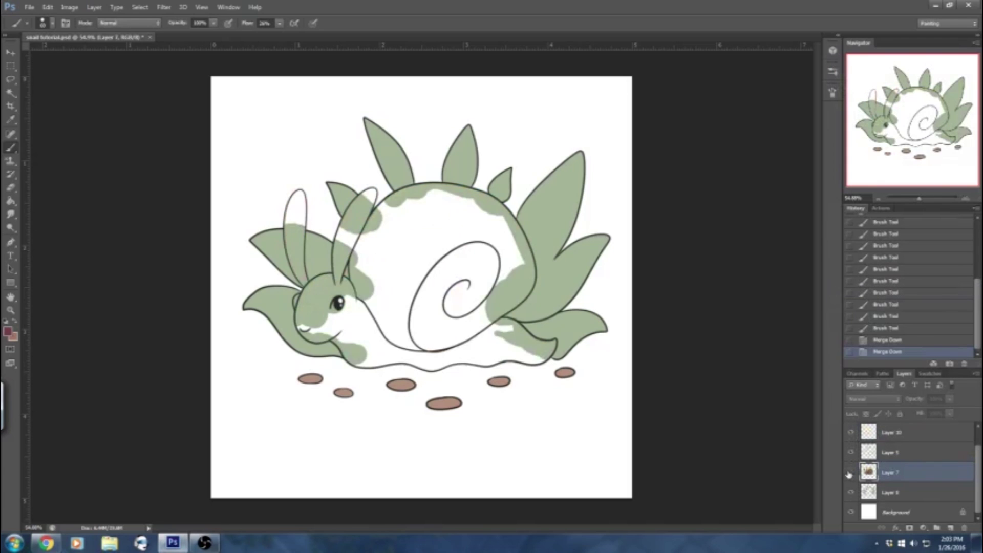
left_click(850, 473)
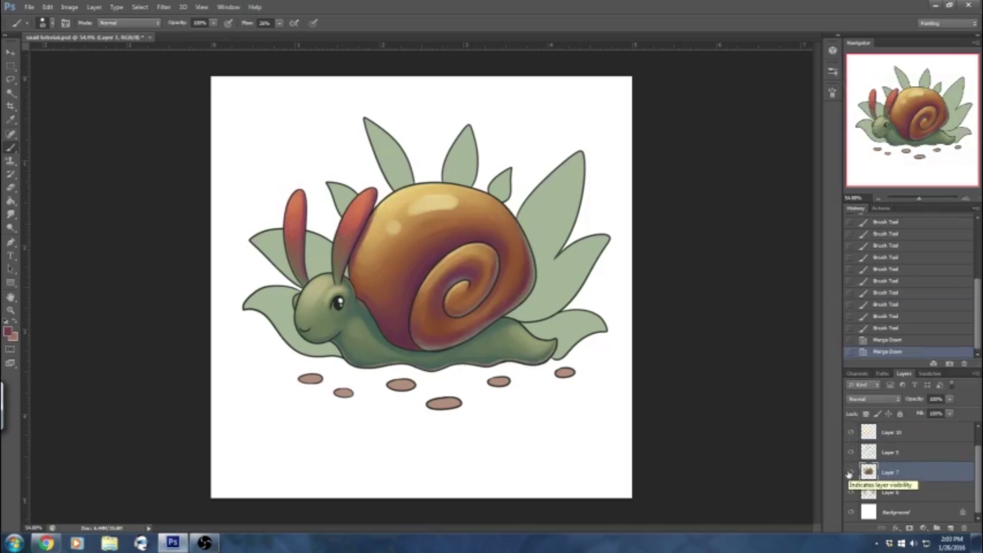
left_click(850, 473)
left_click(850, 472)
left_click(850, 473)
left_click(850, 473)
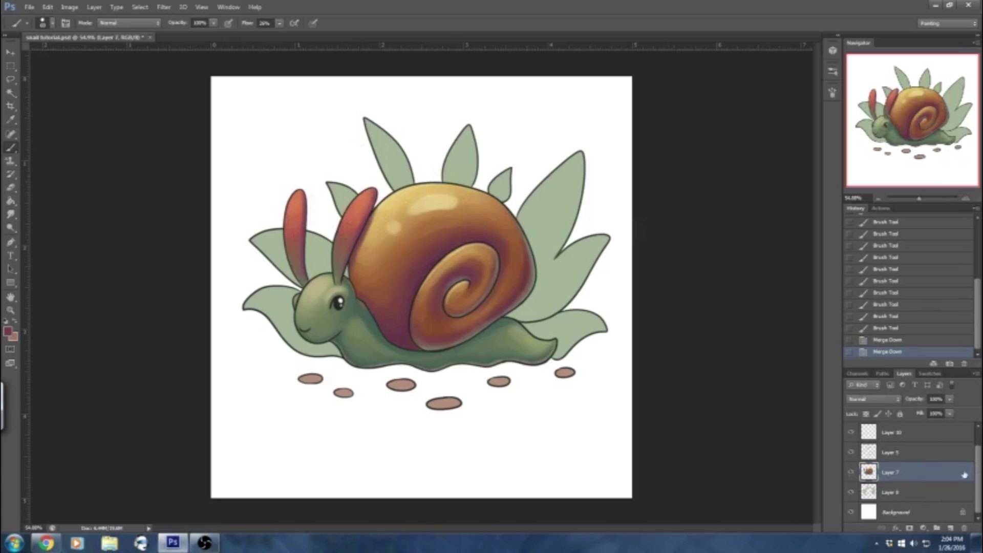
left_click(850, 473)
left_click(850, 472)
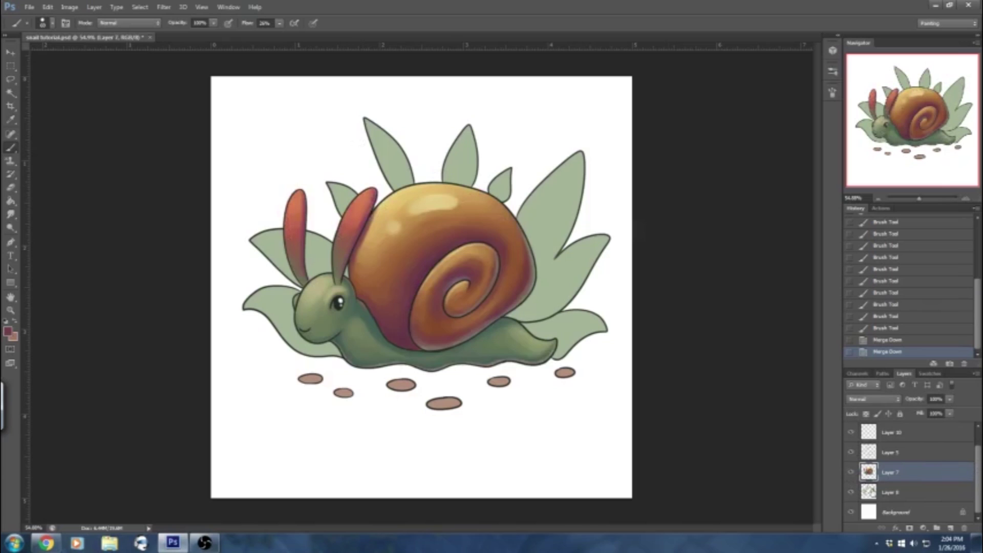
Add a new layer above Layer 8 and make it a clipping mask on the leaf colours.
left_click(896, 493)
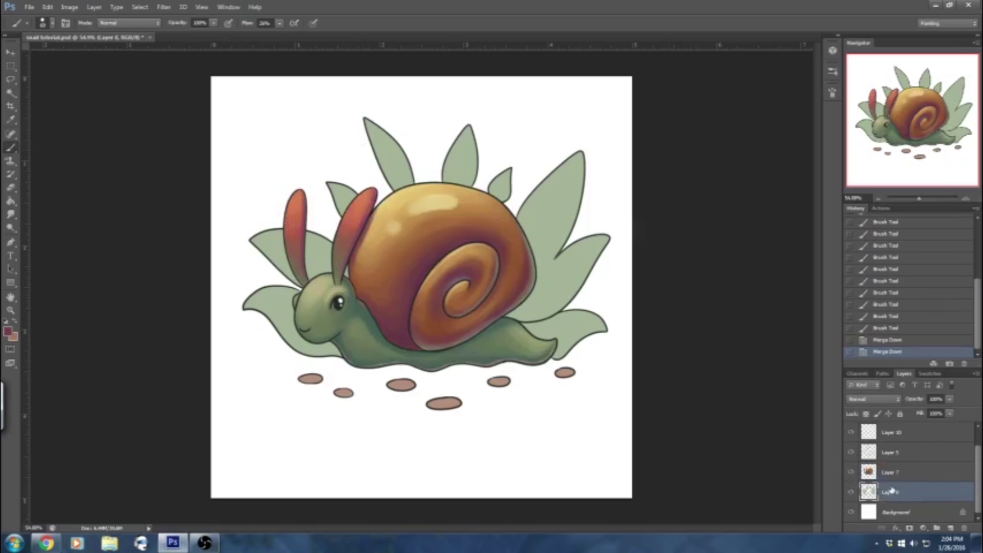
left_click(951, 527)
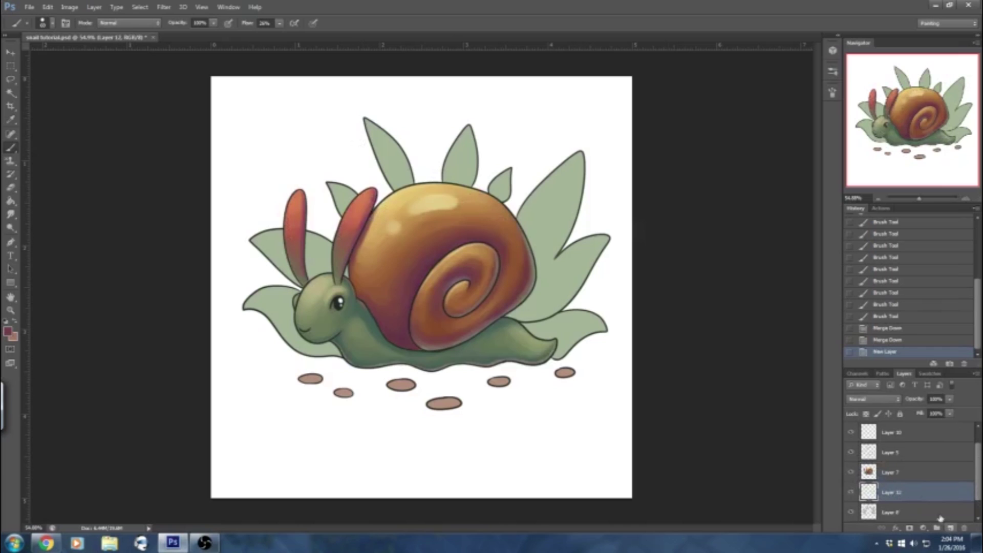
right_click(910, 493)
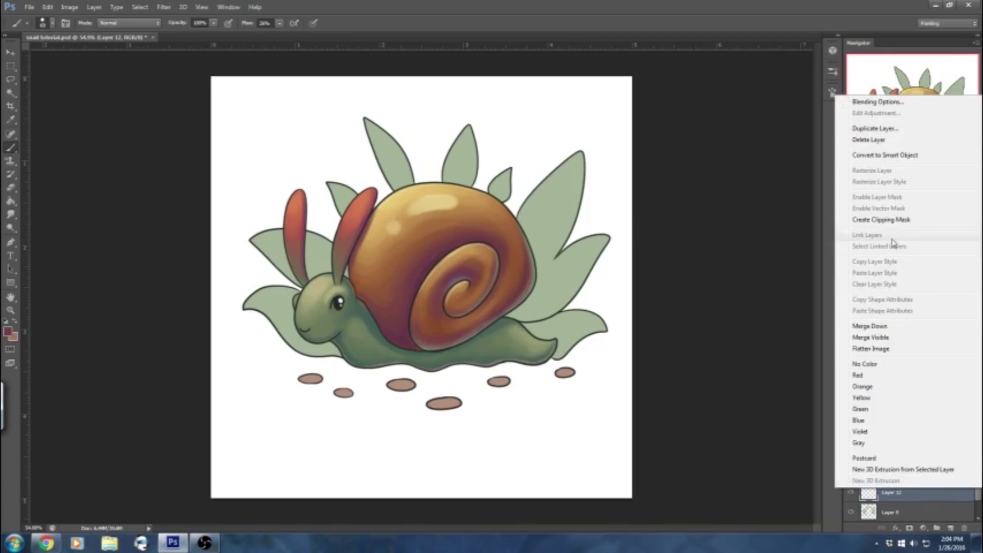
left_click(850, 218)
scroll(912, 466, "down", 1)
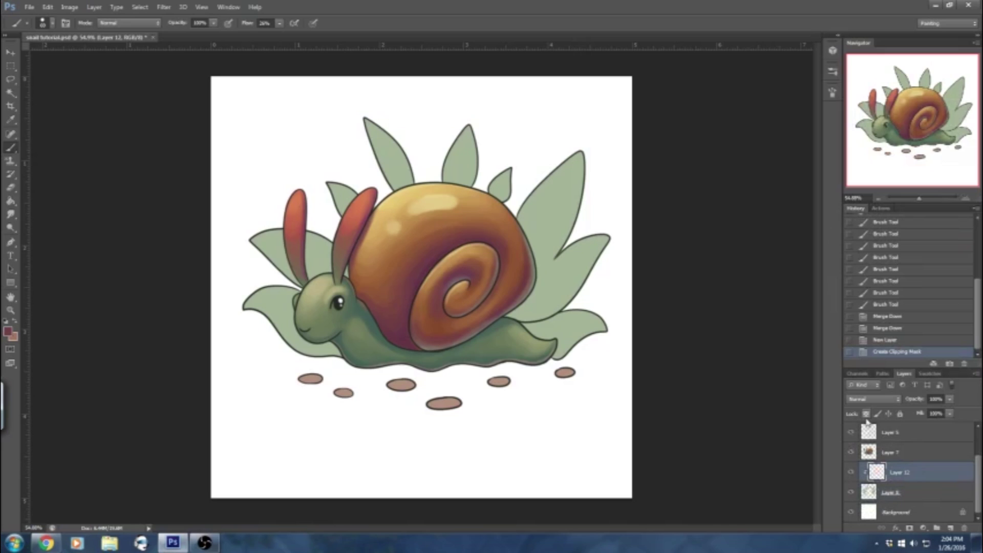
Sample the leaf green and shift the foreground colour to a darker bluish green, #587971.
left_click(552, 215, "alt")
left_click(8, 331)
left_click_drag(349, 143, 354, 149)
left_click(466, 164)
left_click(466, 161)
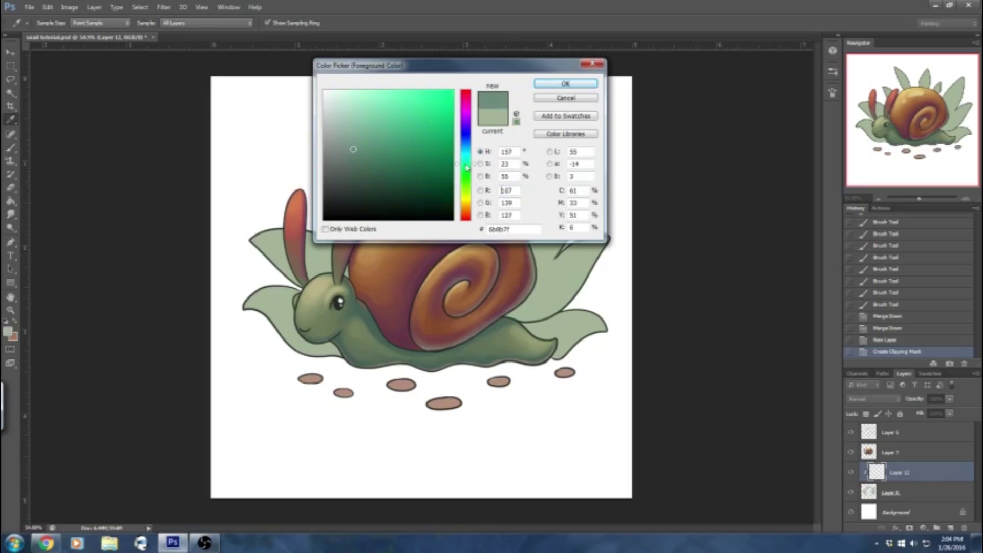
left_click(360, 159)
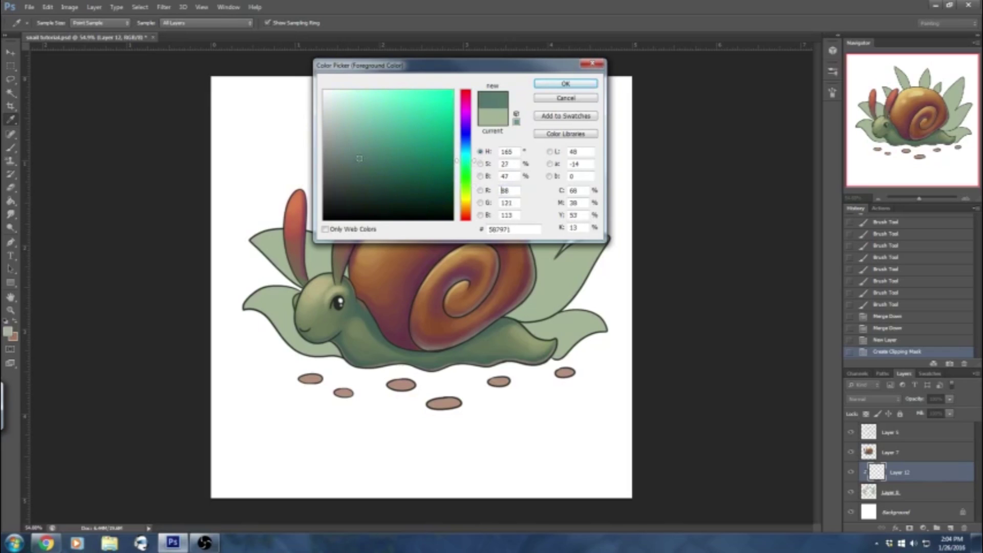
left_click(566, 84)
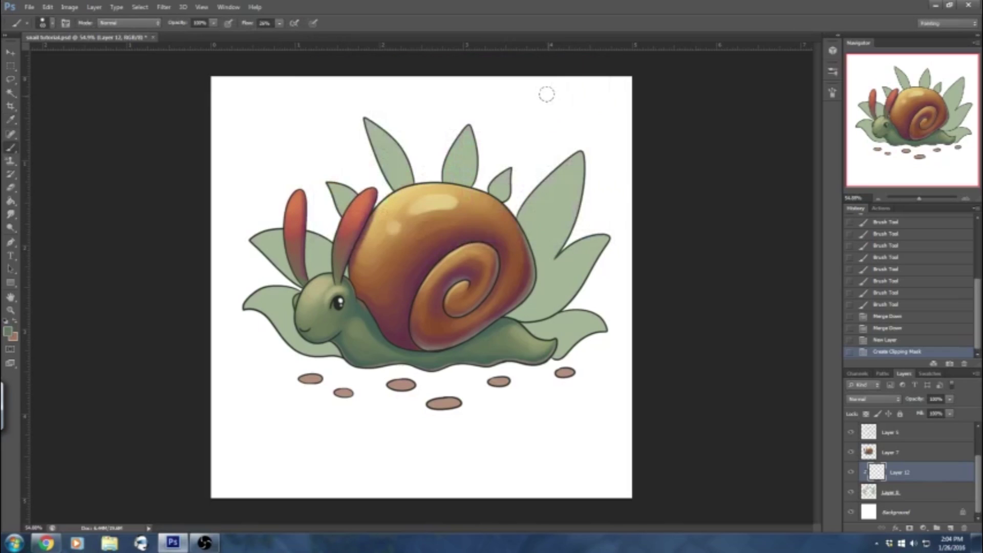
Adjust the brush and paint bluish-green shadows along the outer sides of the three large leaves right of the shell.
left_click(52, 23)
left_click_drag(577, 157, 546, 243)
left_click_drag(576, 162, 538, 240)
mouse_move(566, 198)
left_mouse_down()
mouse_move(536, 243)
mouse_move(575, 165)
mouse_move(570, 212)
mouse_move(541, 243)
left_mouse_up()
mouse_move(577, 274)
left_mouse_down()
mouse_move(593, 246)
mouse_move(561, 292)
mouse_move(510, 319)
mouse_move(545, 314)
left_mouse_up()
left_click_drag(555, 305, 517, 313)
left_click_drag(592, 251, 574, 279)
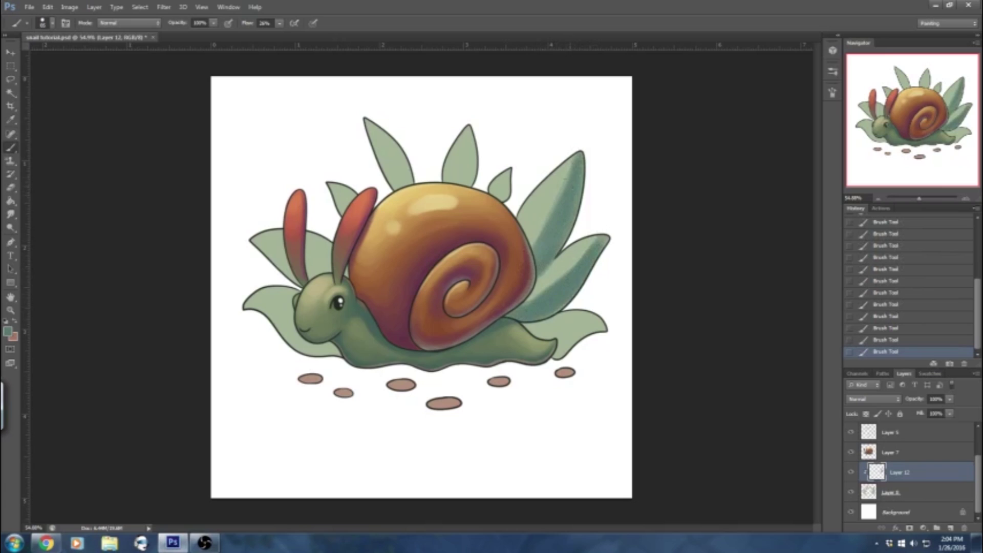
mouse_move(606, 322)
left_mouse_down()
mouse_move(556, 342)
mouse_move(525, 328)
mouse_move(556, 356)
left_mouse_up()
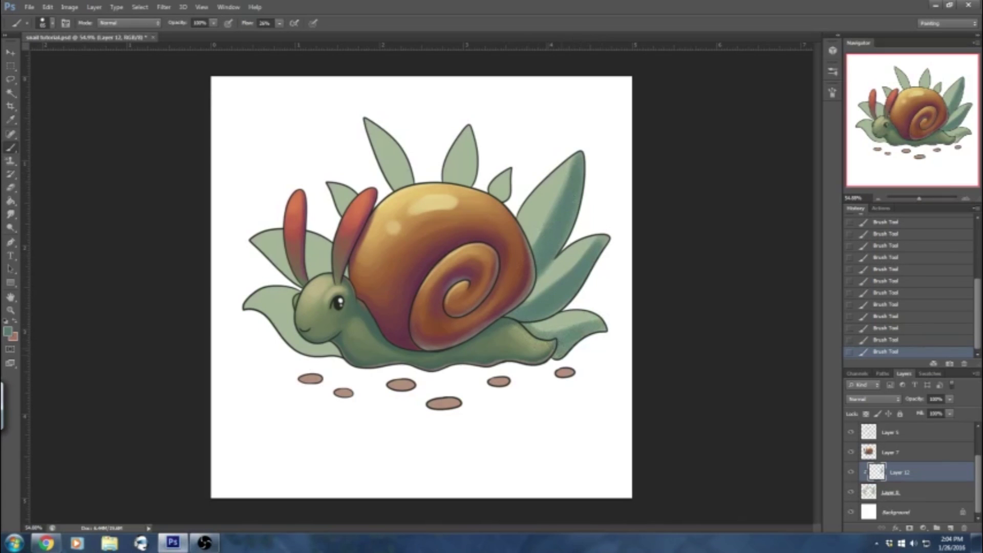
Paint the same bluish-green shadows on the leaves above the shell and on the upper leaf behind the left antenna.
left_click_drag(512, 173, 505, 199)
left_click_drag(464, 128, 468, 186)
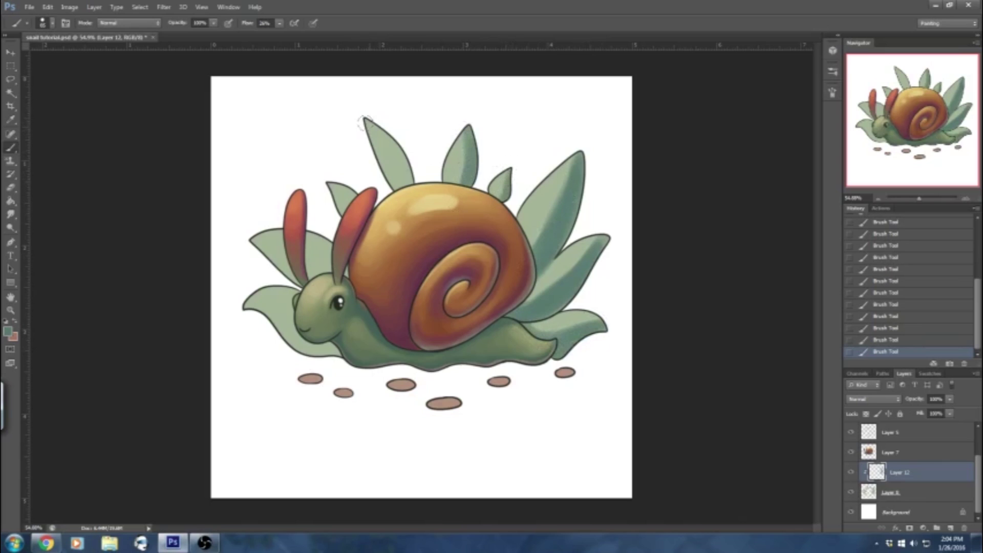
left_click_drag(365, 119, 409, 172)
left_click_drag(376, 128, 413, 184)
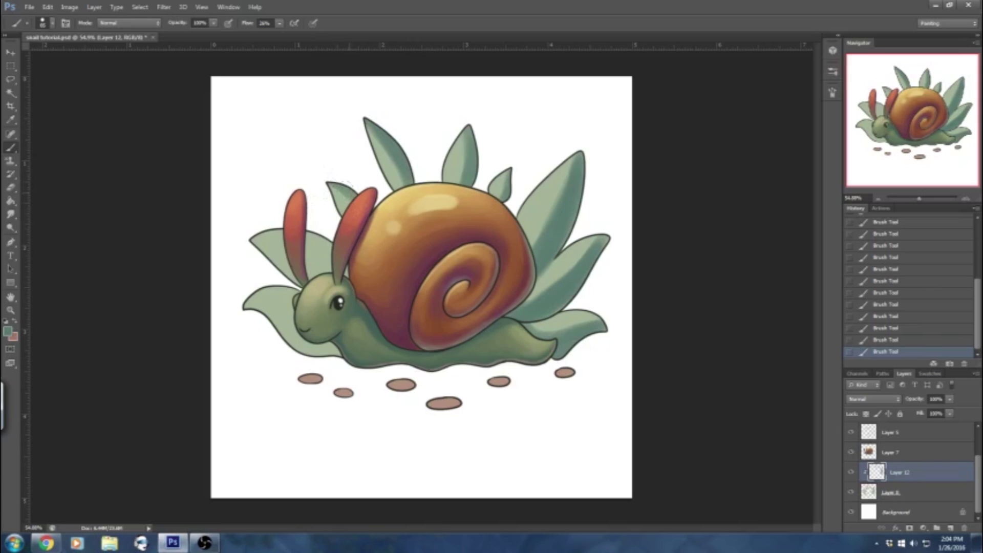
mouse_move(242, 239)
left_mouse_down()
mouse_move(299, 281)
mouse_move(311, 276)
mouse_move(240, 240)
left_mouse_up()
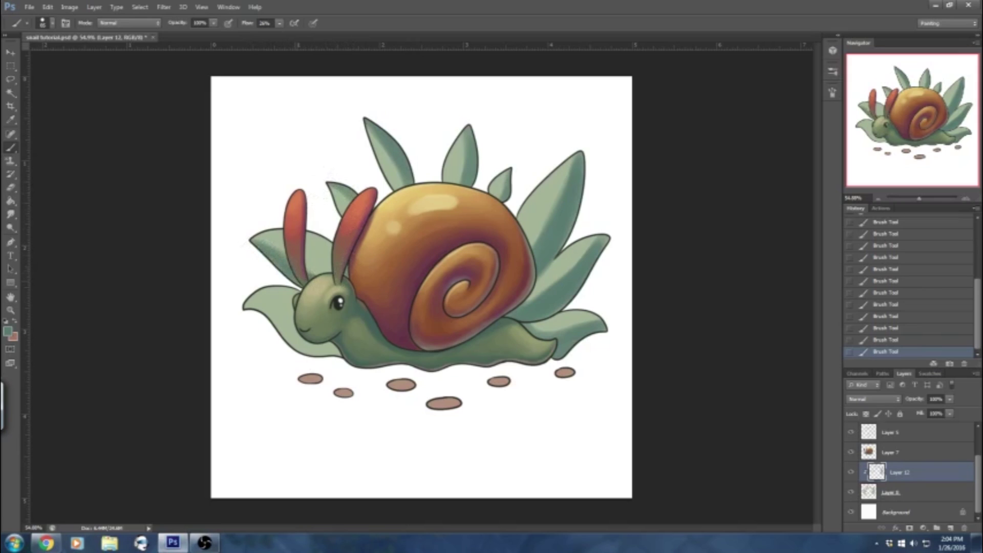
left_click_drag(306, 225, 311, 275)
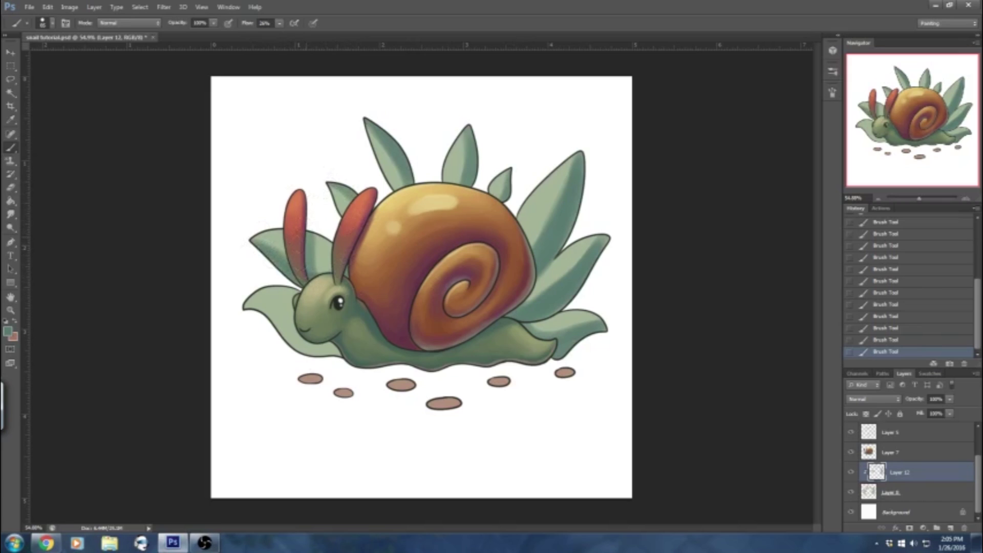
Paint bluish-green shadows on the two leaves left of the snail and at the bases of the large leaves right of the shell.
left_click_drag(246, 239, 286, 267)
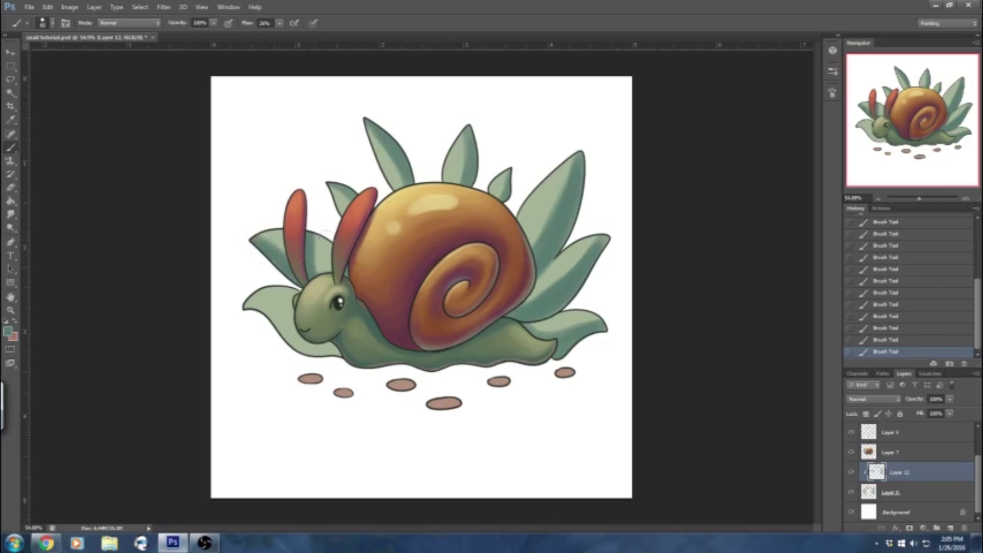
mouse_move(514, 211)
left_mouse_down()
mouse_move(535, 252)
mouse_move(532, 241)
left_mouse_up()
mouse_move(526, 281)
left_mouse_down()
mouse_move(537, 299)
mouse_move(530, 287)
left_mouse_up()
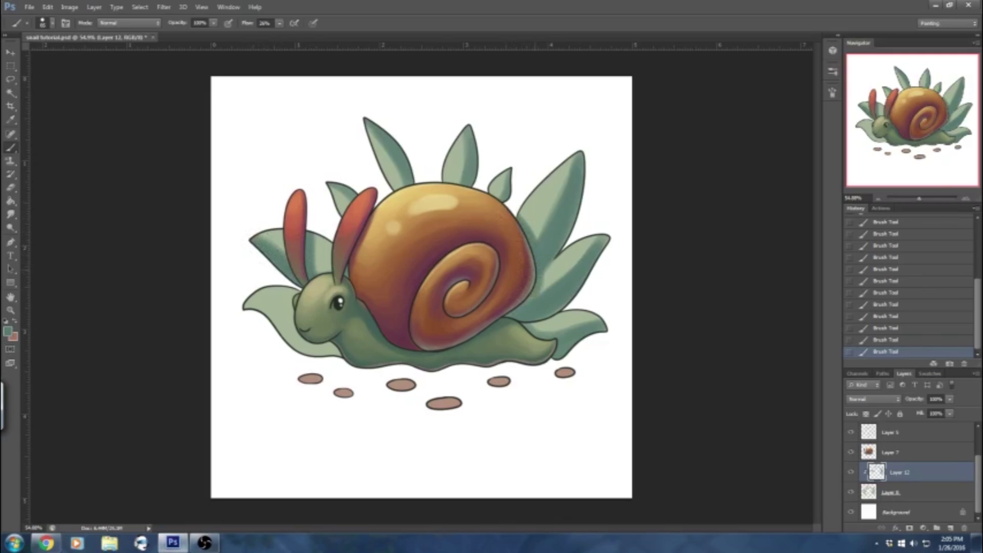
left_click_drag(524, 323, 534, 334)
mouse_move(245, 309)
left_mouse_down()
mouse_move(328, 353)
mouse_move(238, 306)
left_mouse_up()
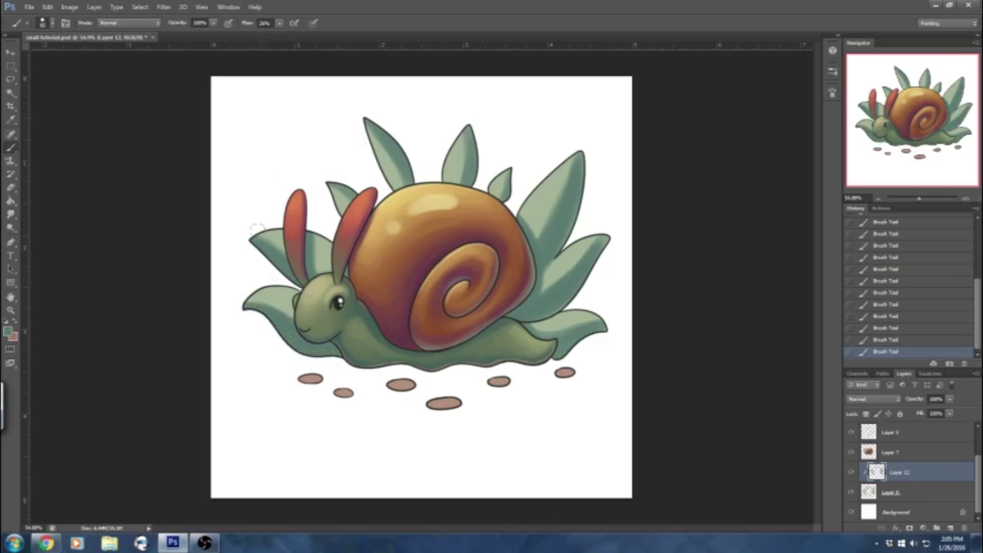
Sample the light leaf green, change it to a much paler green and paint highlights on the three large leaves right of the shell.
left_click(555, 188, "alt")
left_click(7, 331)
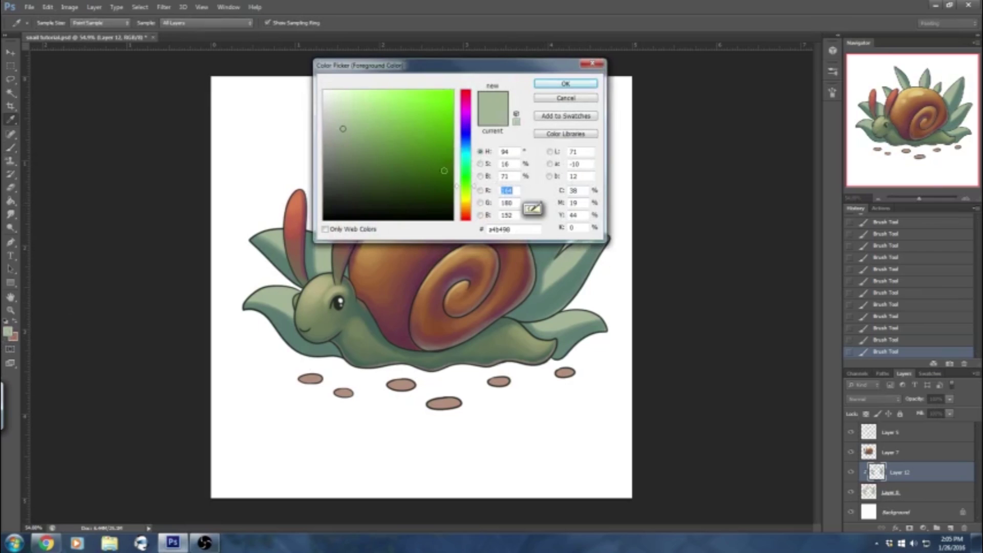
left_click(346, 104)
left_click(535, 84)
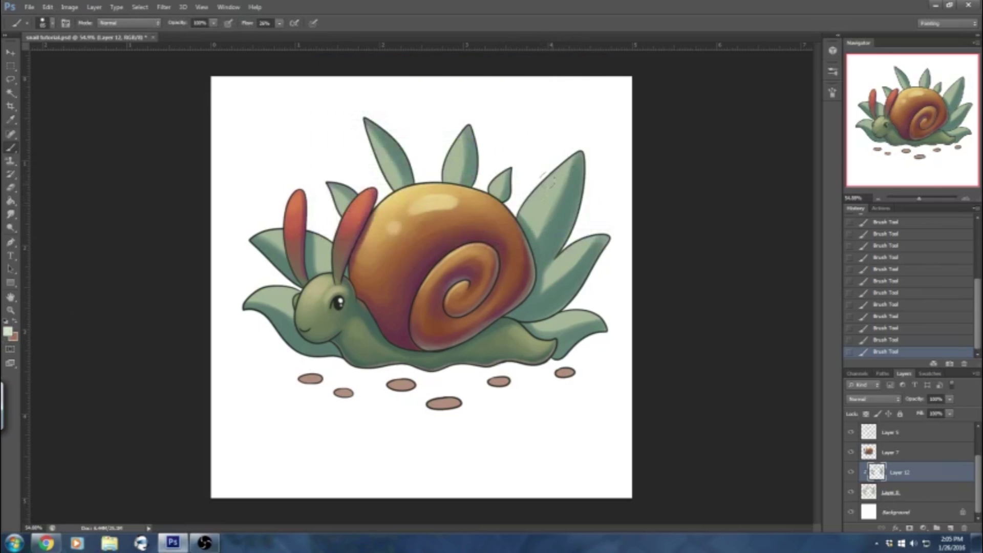
left_click_drag(544, 182, 557, 169)
left_click_drag(571, 250, 563, 261)
mouse_move(575, 316)
left_mouse_down()
mouse_move(565, 317)
mouse_move(574, 318)
left_mouse_up()
Paint the same pale green highlights on the leaves above the shell, behind the antennae and left of the head.
mouse_move(458, 158)
left_mouse_down()
mouse_move(454, 170)
mouse_move(456, 157)
left_mouse_up()
left_click_drag(378, 151, 392, 178)
left_click_drag(488, 178, 498, 185)
left_click_drag(340, 207, 328, 195)
left_click_drag(281, 242, 270, 229)
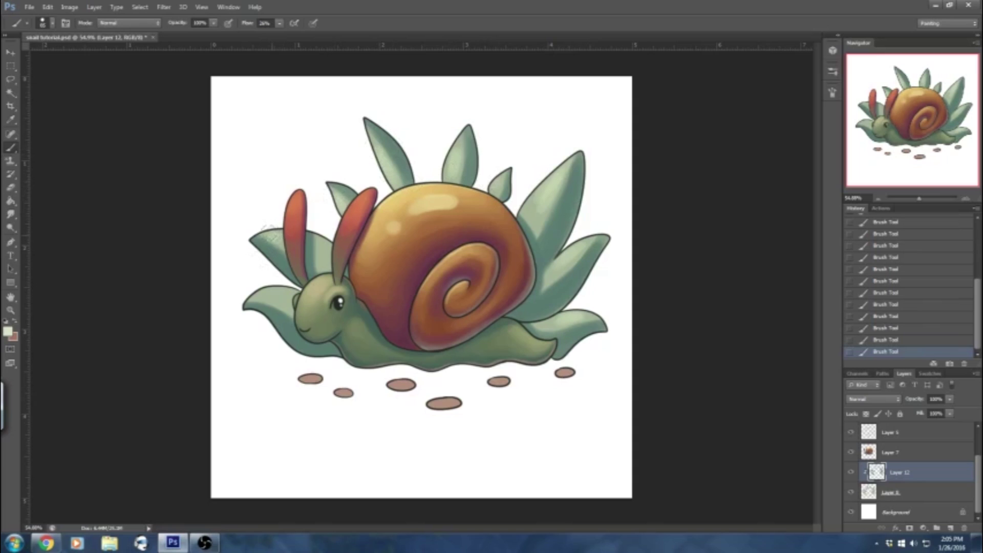
left_click_drag(324, 256, 324, 260)
mouse_move(268, 290)
left_mouse_down()
mouse_move(282, 298)
mouse_move(276, 288)
left_mouse_up()
Blend the highlights into the shadows on the lower left leaf, the tallest right leaf and the remaining leaves, using sampled leaf greens.
left_click(274, 297, "alt")
left_click(273, 294, "alt")
left_click(286, 310, "alt")
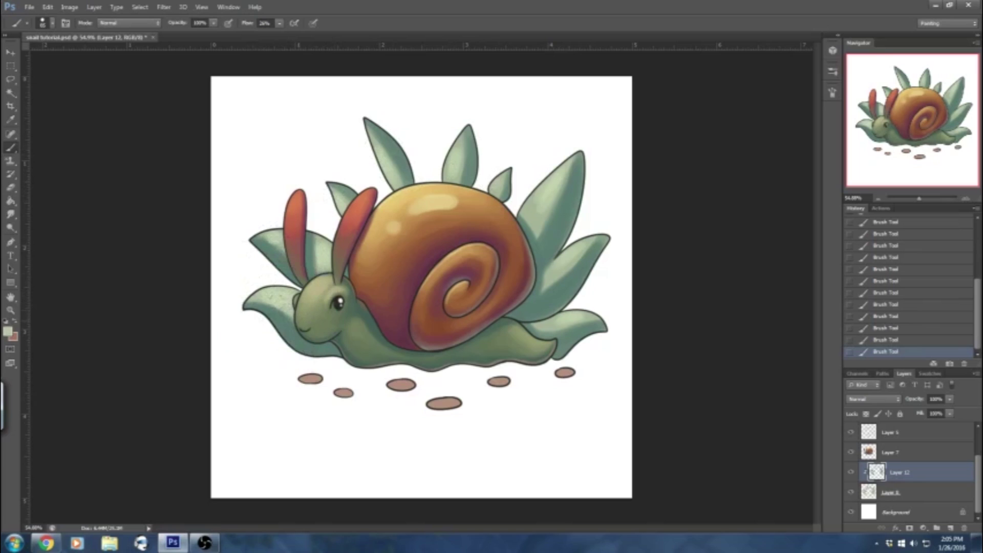
left_click(552, 189, "alt")
left_click_drag(569, 168, 564, 186)
left_click_drag(573, 150, 561, 158)
left_click(580, 173, "alt")
left_click(559, 181, "alt")
left_click_drag(544, 209, 533, 216)
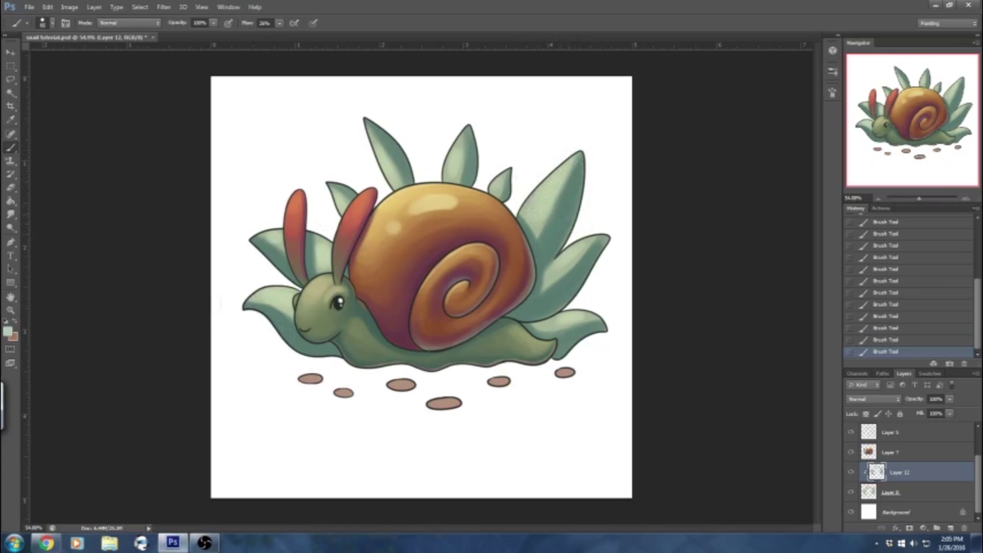
left_click(575, 314, "alt")
left_click(391, 140, "alt")
left_click(322, 236, "alt")
Sample the shadow colour at the base of the right leaves and darken the foreground colour to blue-grey #3b565e.
left_click(449, 396, "alt")
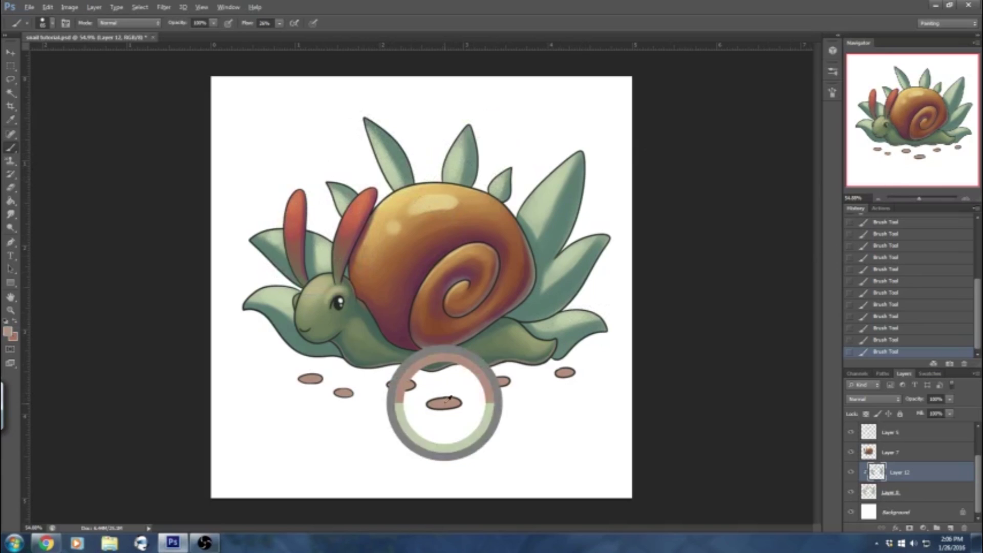
left_click(532, 304, "alt")
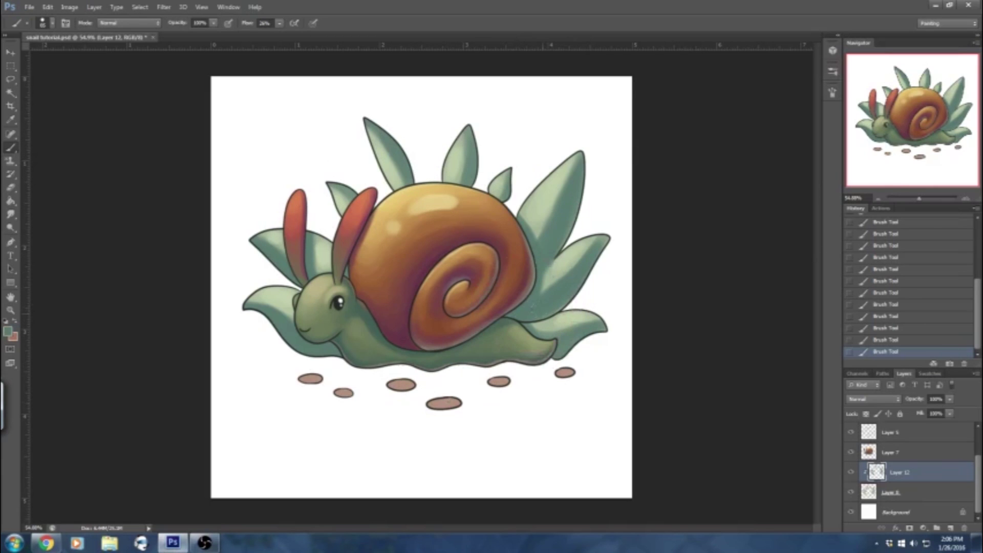
left_click(530, 310, "alt")
left_click(8, 331)
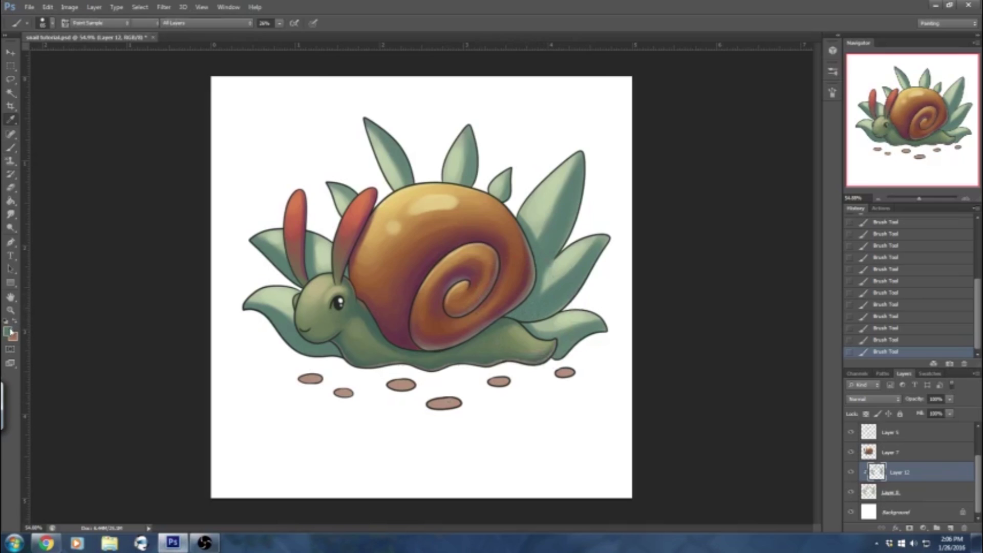
left_click_drag(466, 159, 465, 155)
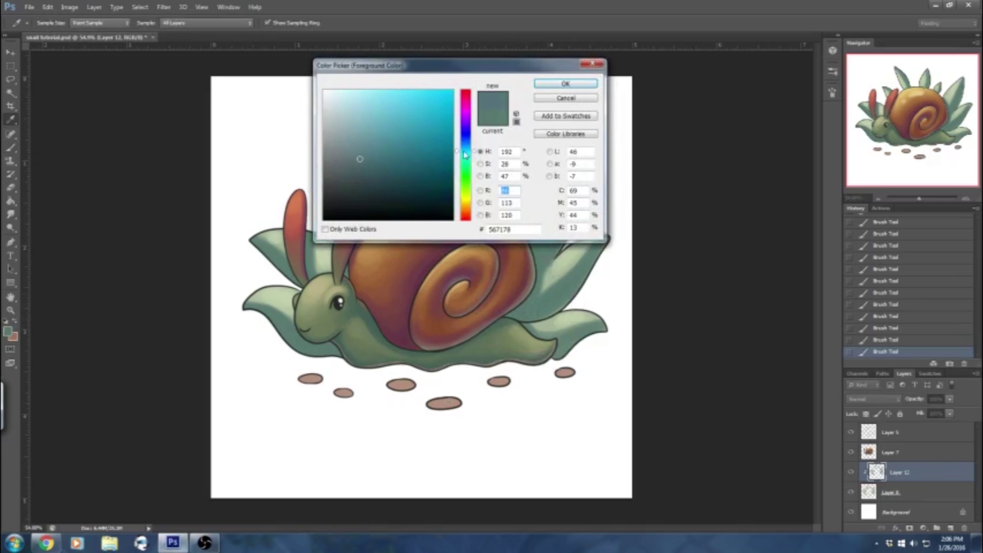
left_click_drag(369, 165, 372, 172)
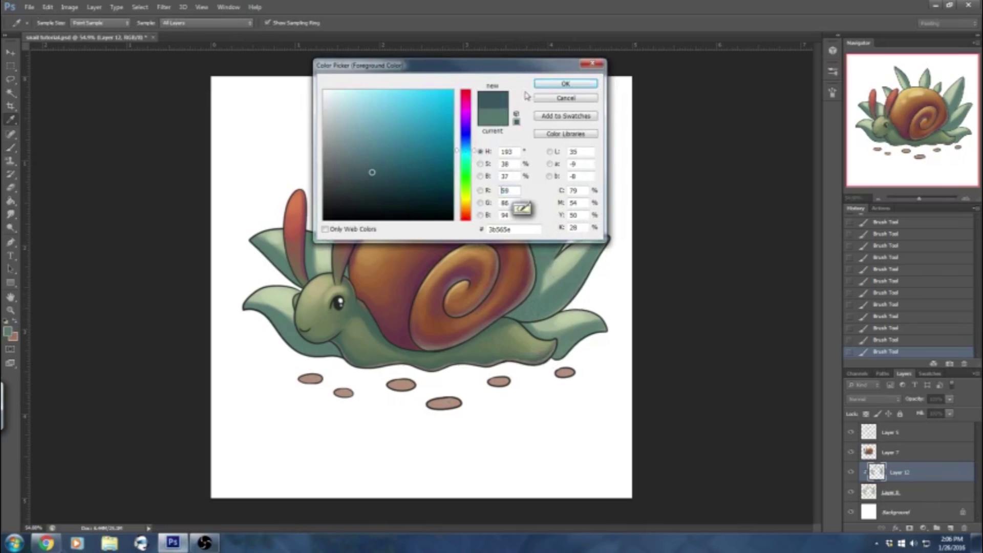
left_click(563, 84)
Paint dark blue-grey shadows where the right leaves meet the shell and tail, and on the lower left leaf beneath the head.
left_click_drag(511, 315, 557, 299)
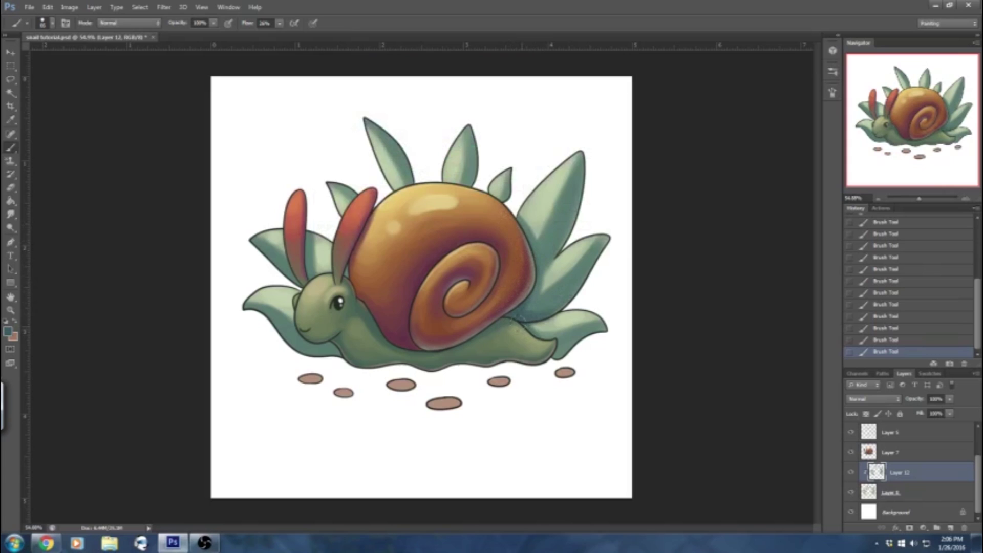
left_click_drag(560, 352, 575, 340)
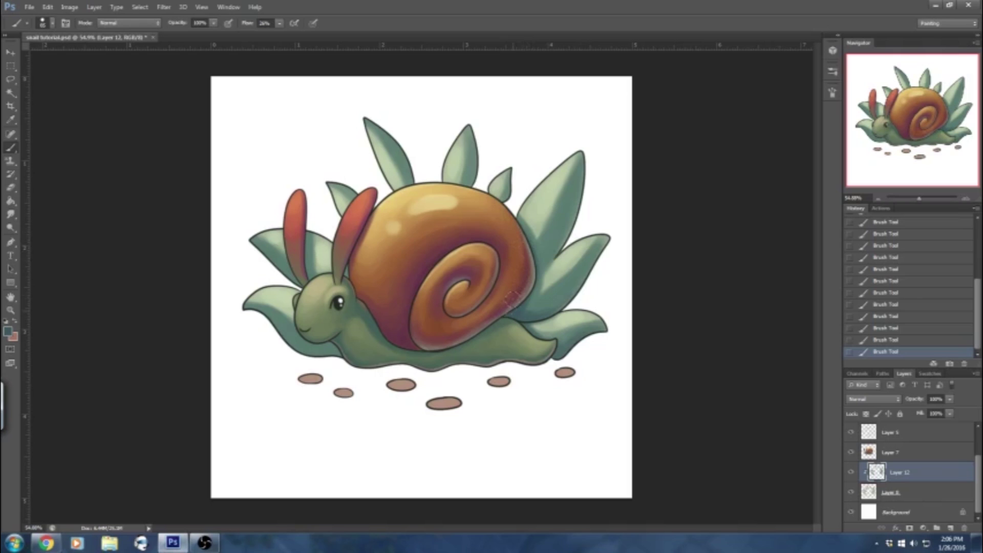
left_click_drag(333, 348, 317, 338)
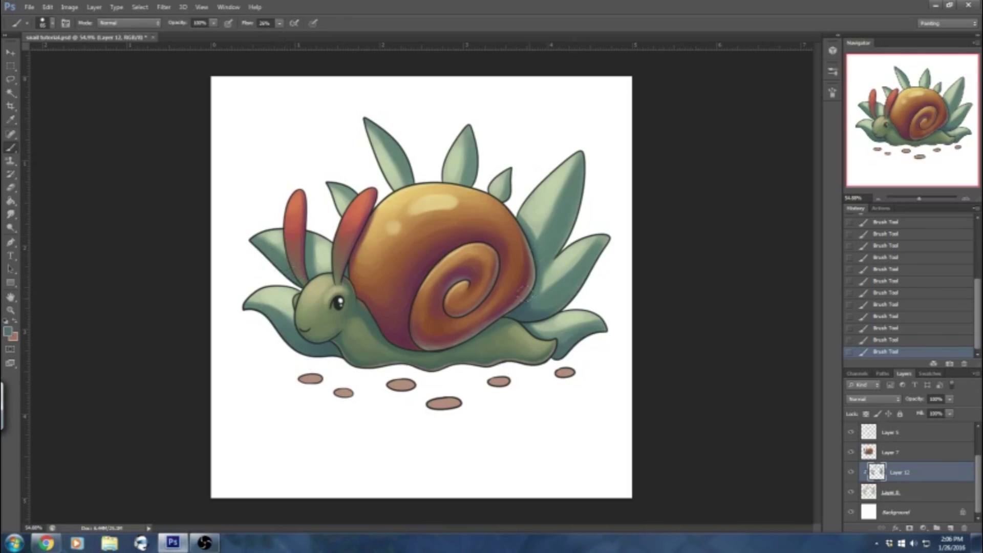
left_click_drag(557, 302, 567, 295)
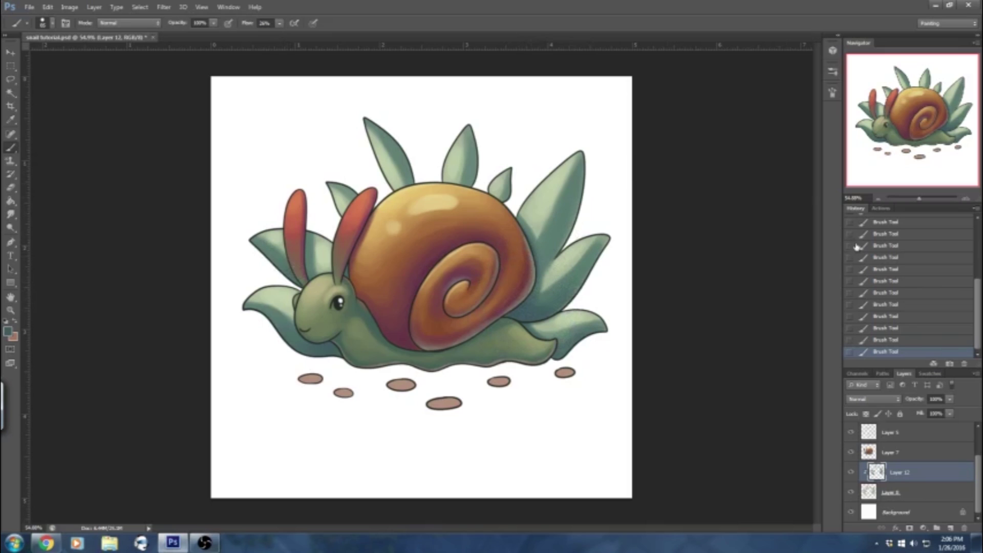
Shift the sampled leaf green to a pale yellow, choose another brush and paint bright highlights at the tips of the leaves.
left_click(541, 197, "alt")
left_click(8, 331)
left_click(466, 195)
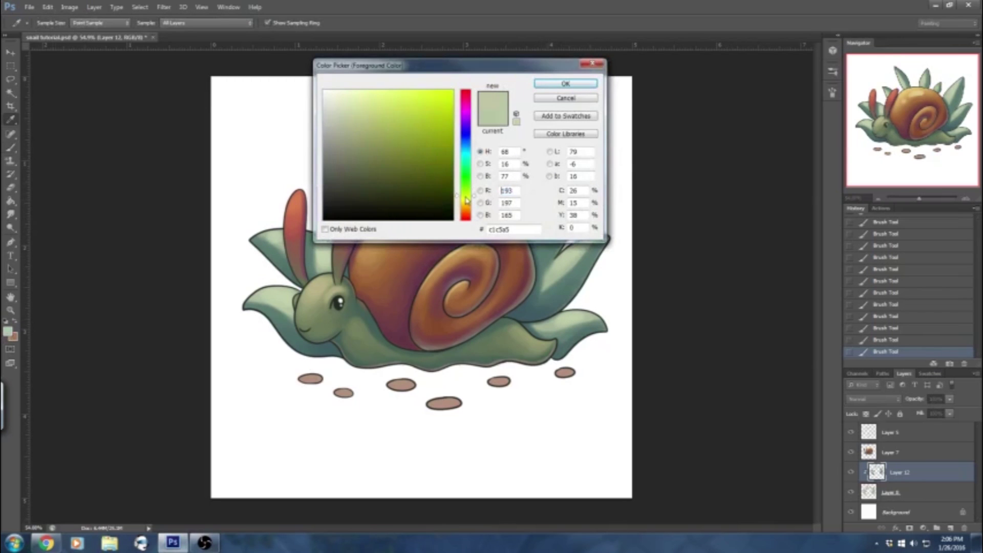
left_click(355, 97)
left_click(539, 83)
left_click(52, 23)
left_click(41, 57)
left_click(573, 155)
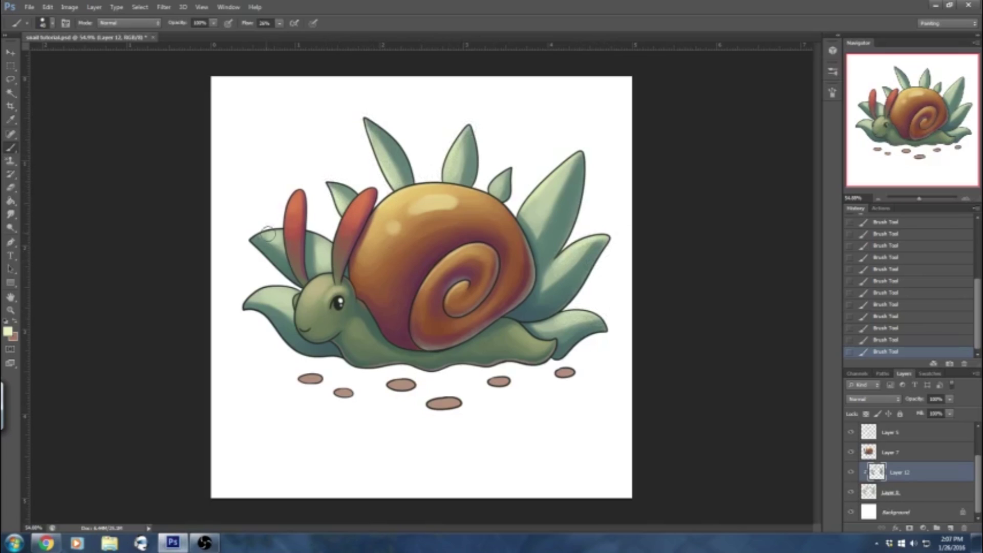
left_click_drag(253, 236, 271, 231)
Blend the two leaves left of the snail with sampled light and dark greens, undoing one stroke and repainting the lower leaf's shadow.
left_click(312, 240, "alt")
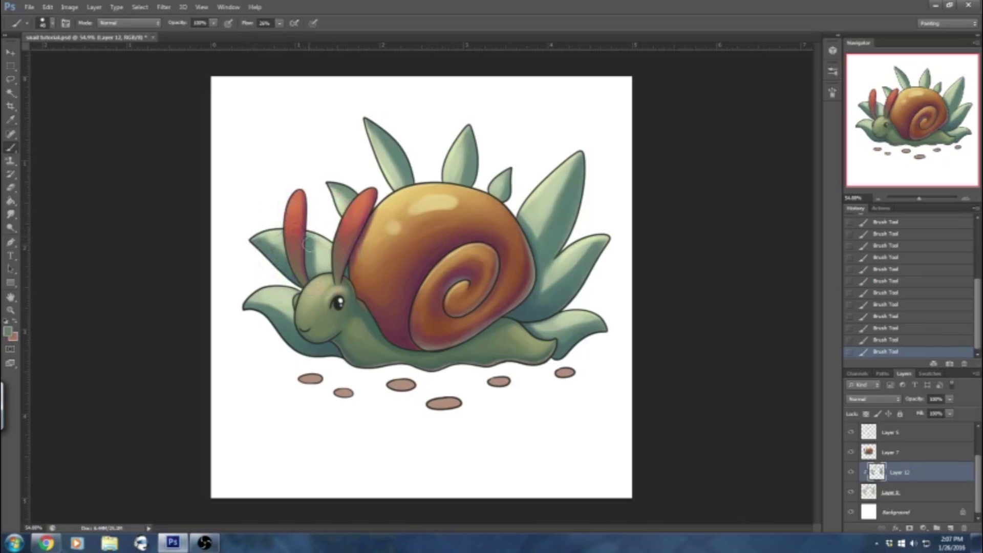
left_click(276, 236, "alt")
left_click_drag(275, 244, 266, 241)
left_click(324, 236, "alt")
left_click(275, 298, "alt")
mouse_move(285, 309)
left_mouse_down()
mouse_move(257, 301)
mouse_move(298, 326)
mouse_move(295, 304)
left_mouse_up()
left_click(297, 329, "alt")
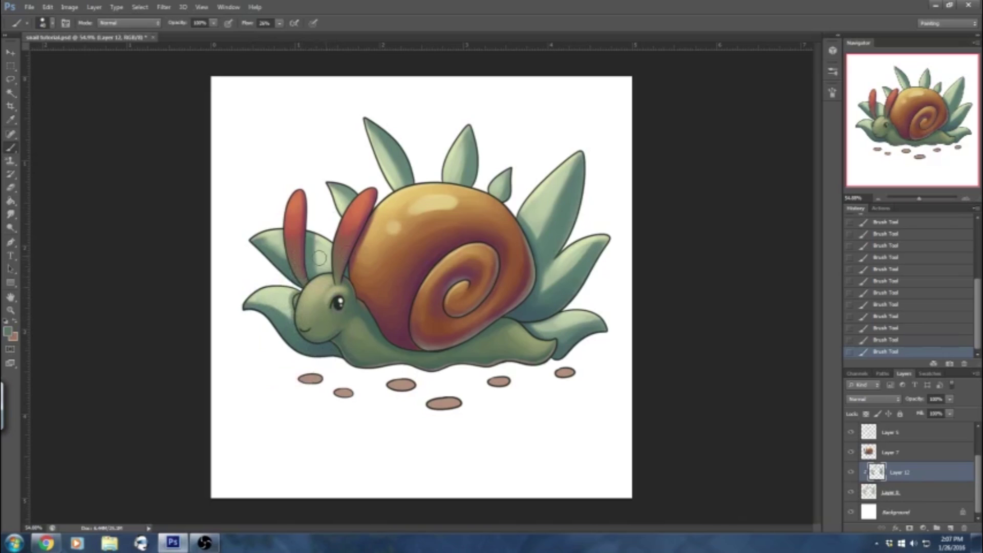
left_click(874, 340)
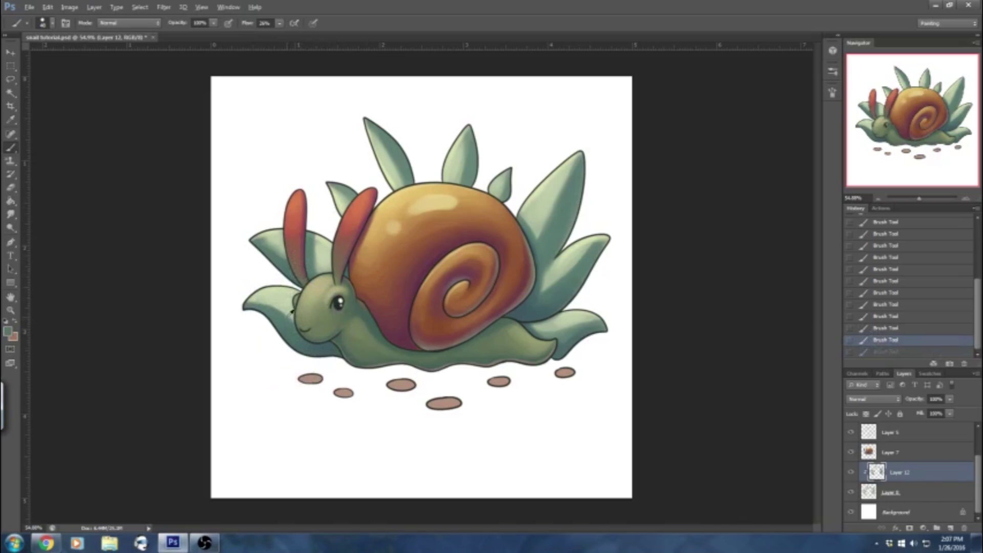
left_click_drag(287, 313, 251, 307)
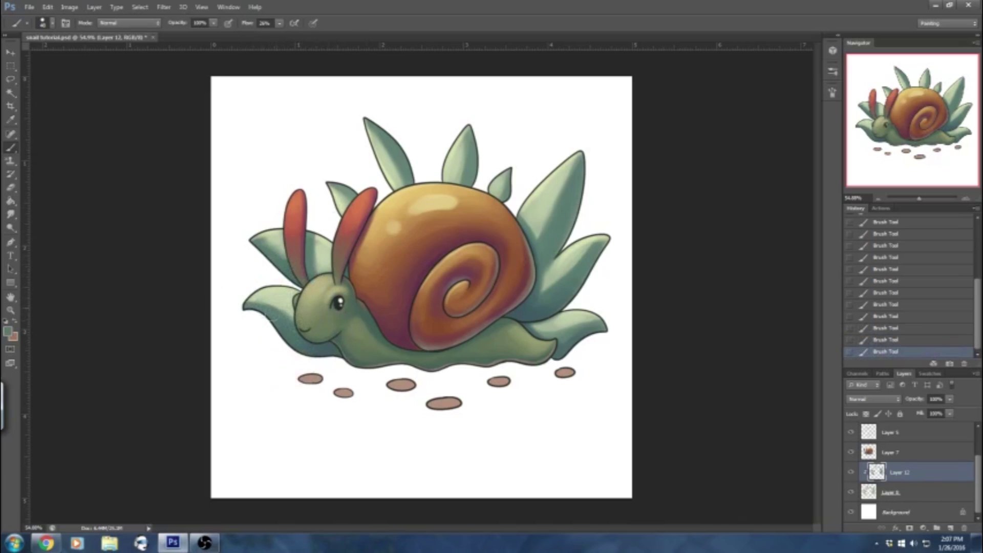
Retouch the base of the middle right leaf with its sampled green and change the foreground colour to a muted greyish brown.
left_click(557, 309, "alt")
mouse_move(549, 313)
left_mouse_down()
mouse_move(582, 288)
mouse_move(535, 321)
left_mouse_up()
left_click(9, 333)
left_click(467, 210)
left_click_drag(389, 133, 352, 138)
left_click(552, 84)
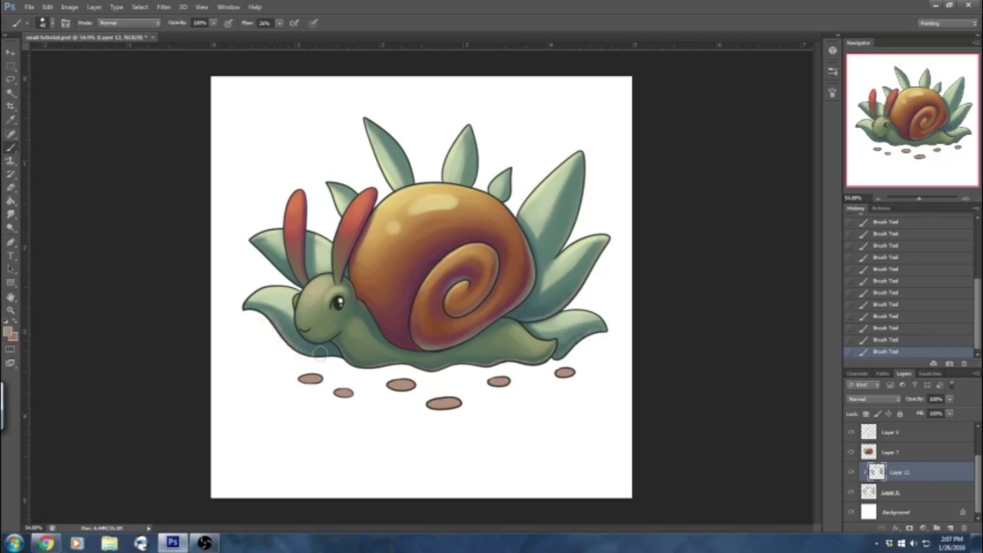
Blend sampled shadow greens along the lower edge of the left leaf beneath the snail's head.
left_click(275, 310, "alt")
left_click(332, 347, "alt")
left_click(285, 309, "alt")
left_click(296, 336, "alt")
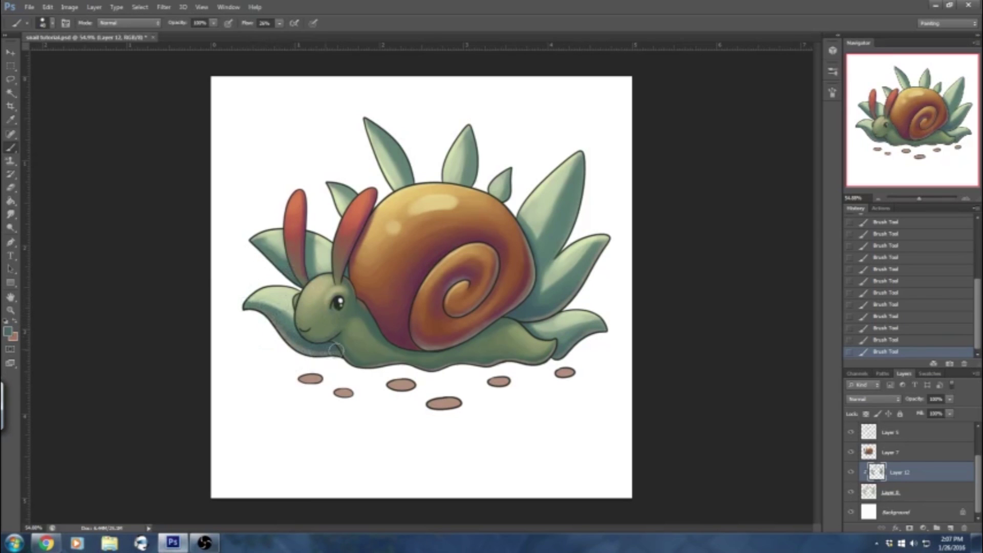
left_click(302, 346, "alt")
mouse_move(331, 355)
left_mouse_down()
mouse_move(302, 353)
mouse_move(276, 318)
left_mouse_up()
Sample the pebble brown, shift it to a darker purple and paint shadows along the edges of the pebbles.
key("i")
left_click(423, 397)
left_click(8, 332)
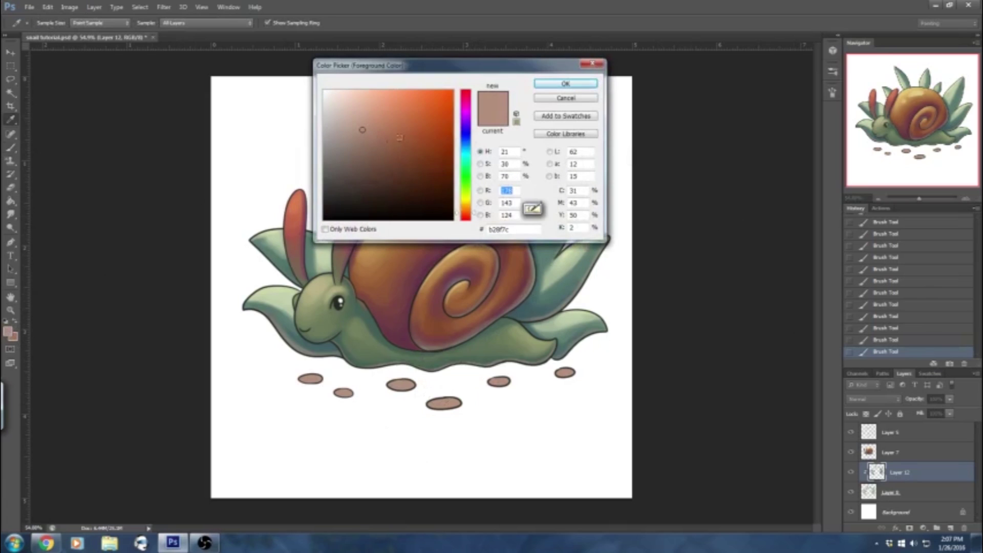
left_click(466, 118)
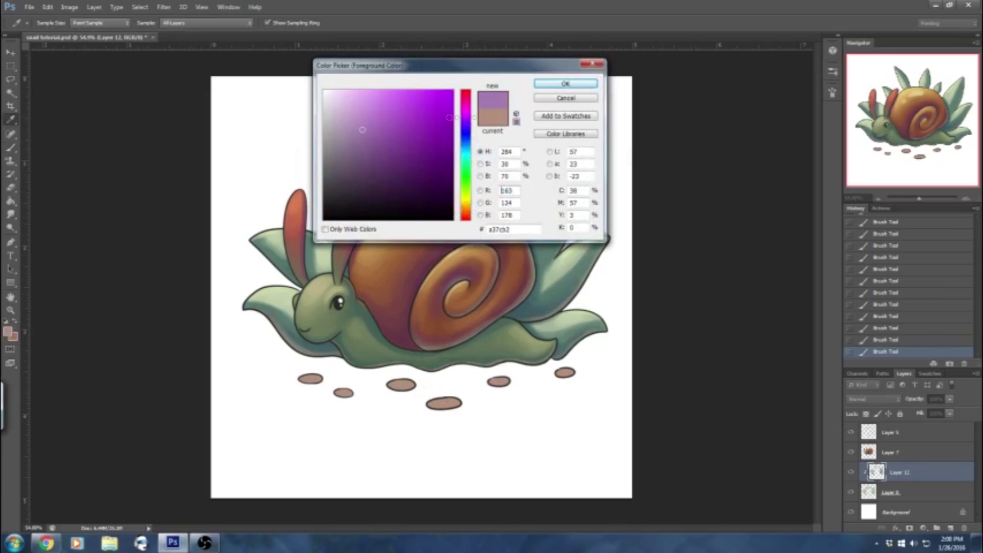
left_click(365, 142)
left_click(565, 83)
key("b")
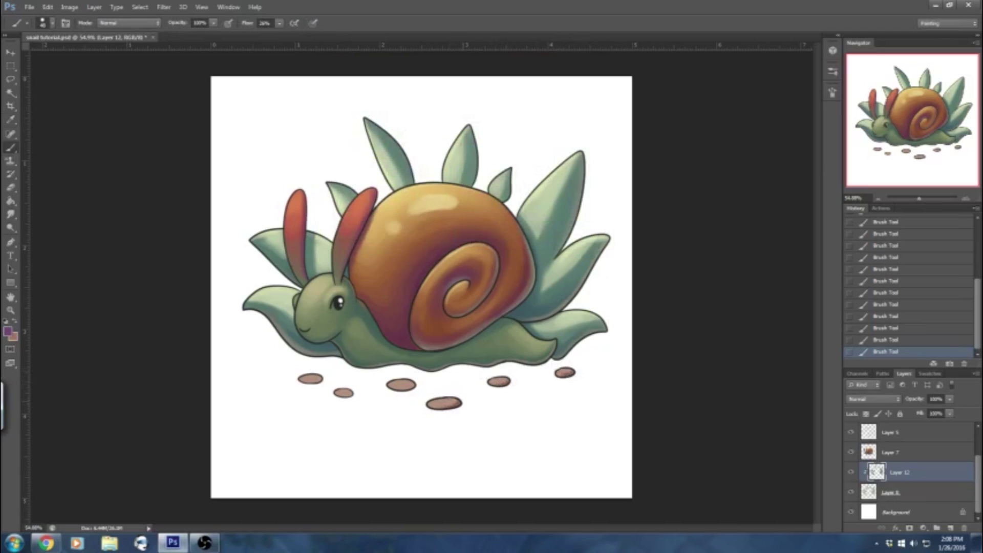
left_click_drag(412, 393, 404, 389)
Sample the pebble colour, lighten it to pale peach #ebd2aa and paint highlights on the tops of the pebbles.
left_click(503, 377, "alt")
left_click(9, 331)
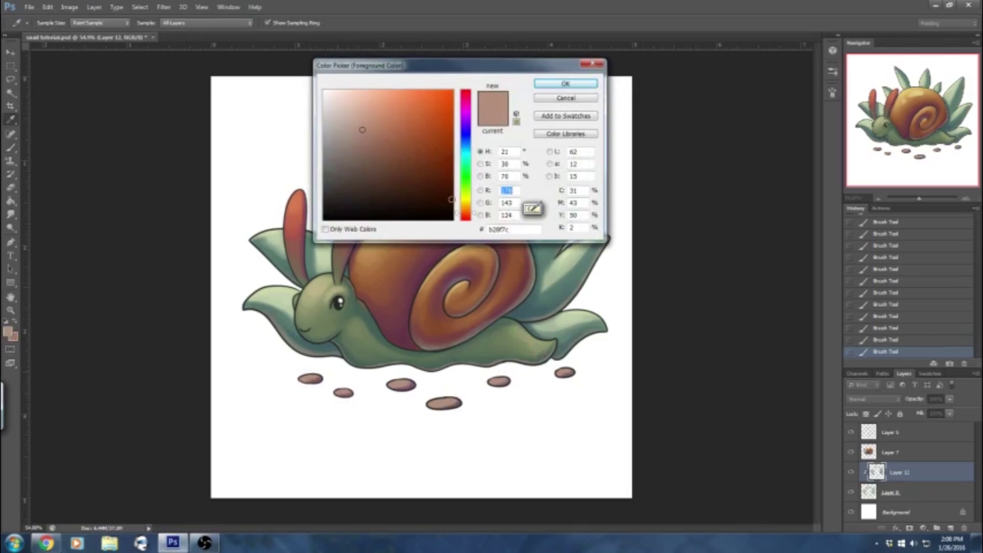
left_click_drag(363, 117, 361, 103)
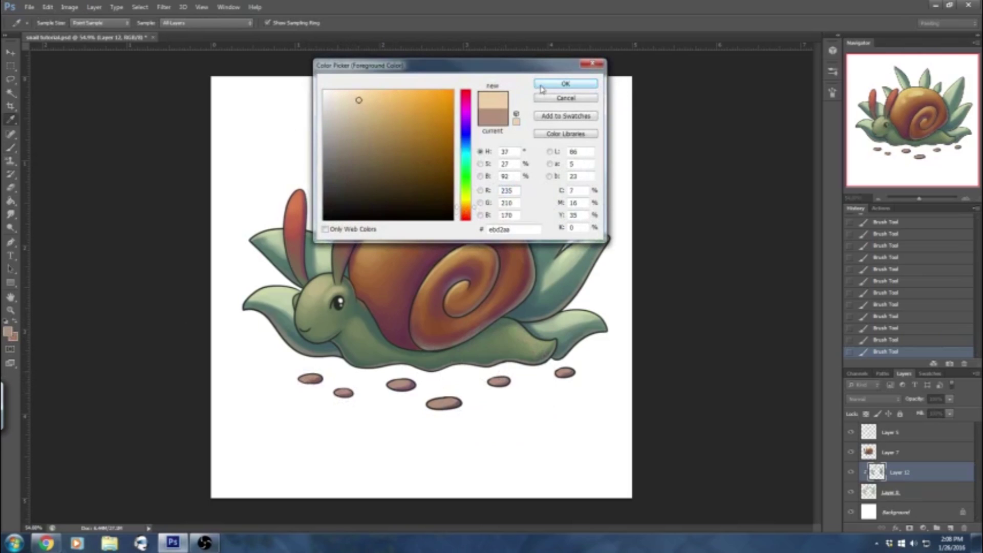
left_click(566, 83)
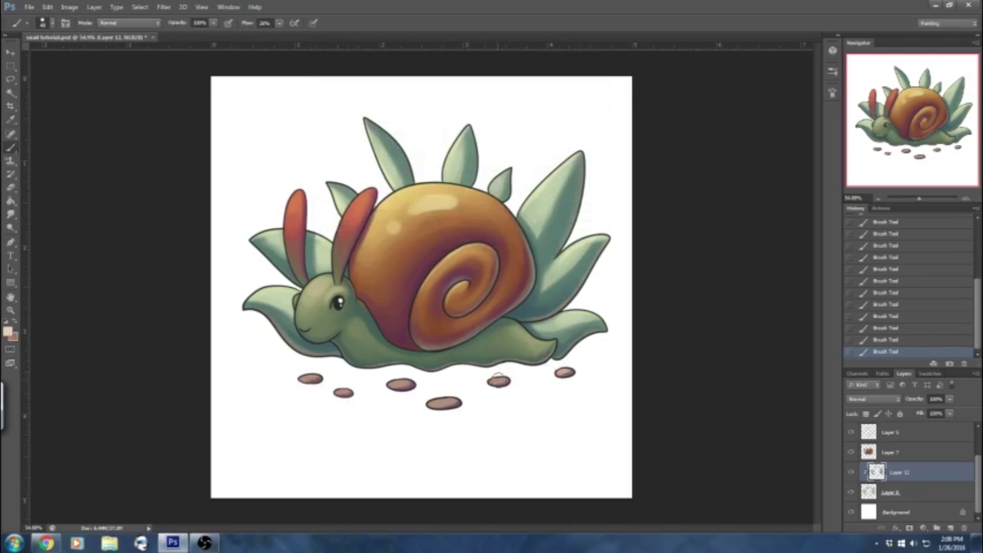
left_click_drag(498, 382, 496, 379)
mouse_move(446, 401)
left_mouse_down()
mouse_move(377, 372)
mouse_move(402, 382)
left_mouse_up()
left_click_drag(341, 392, 310, 377)
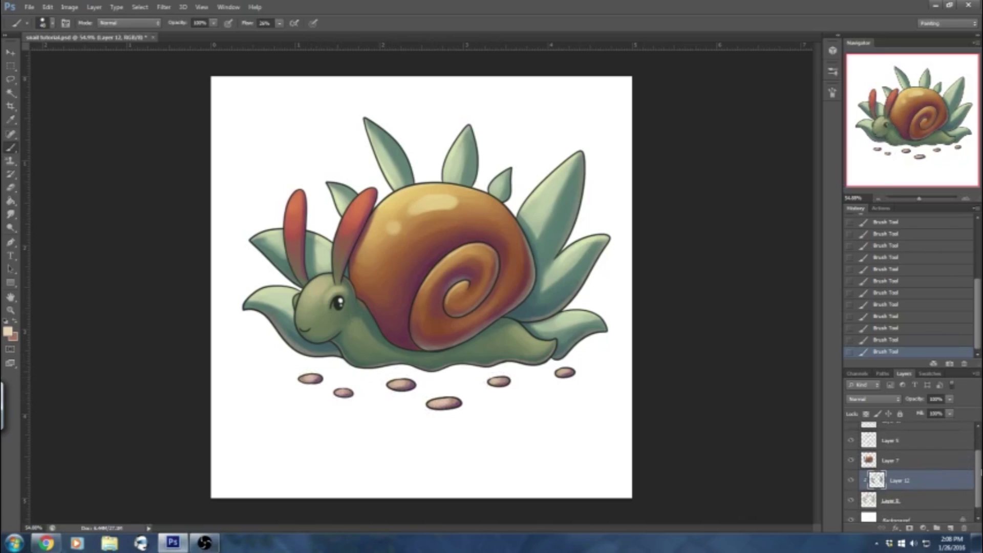
Add a new layer directly above the Background and set the foreground colour to light blue #a1b8f2.
left_click(916, 511)
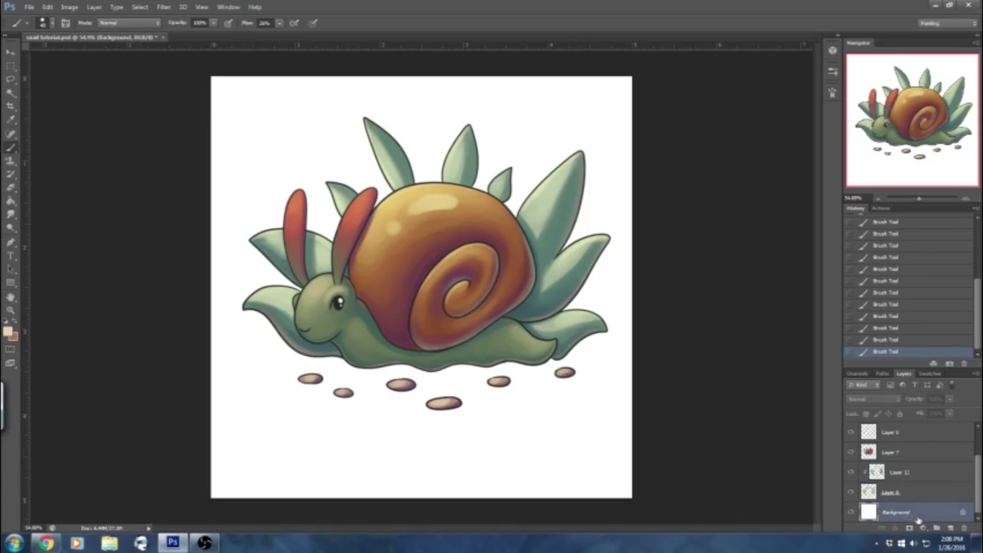
left_click(950, 529)
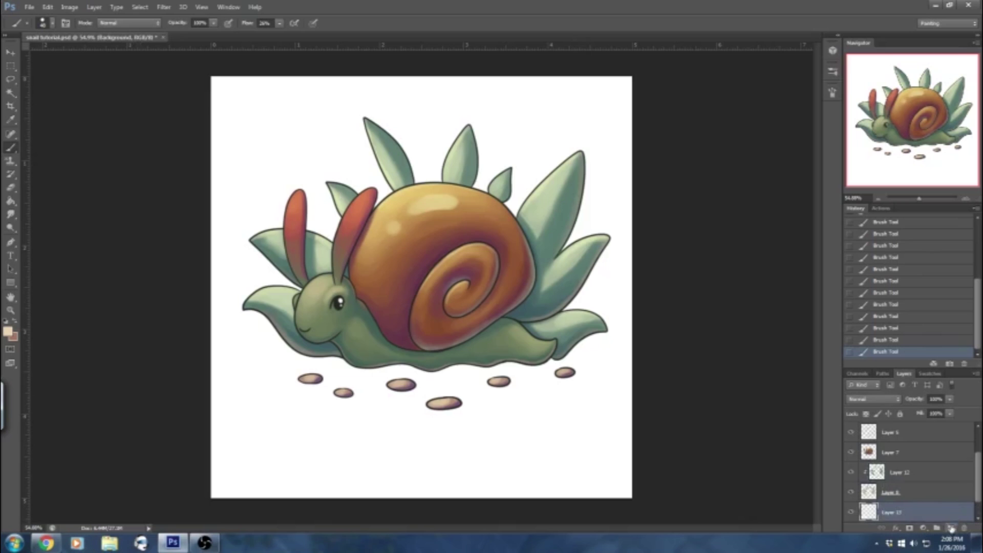
left_click(8, 332)
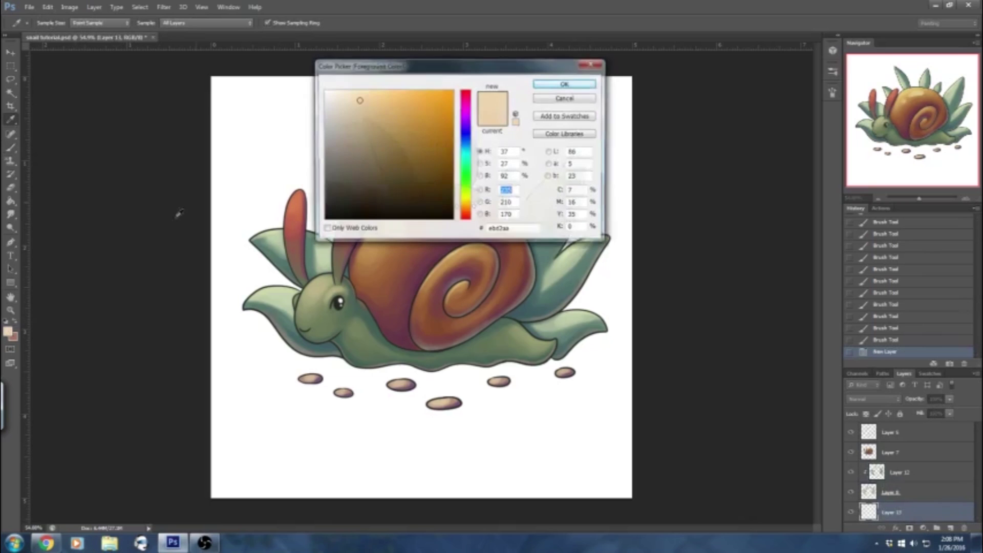
left_click(466, 140)
mouse_move(391, 125)
left_mouse_down()
mouse_move(376, 94)
mouse_move(364, 96)
left_mouse_up()
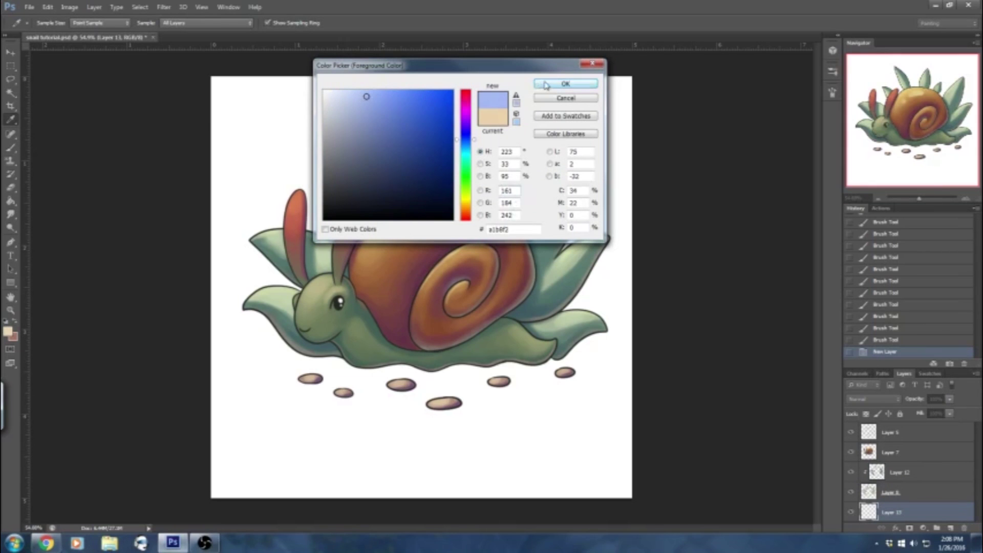
left_click(565, 83)
Enlarge the brush and paint a light blue backdrop behind the shell, antennae and leaves.
left_click(46, 22)
left_click(72, 55)
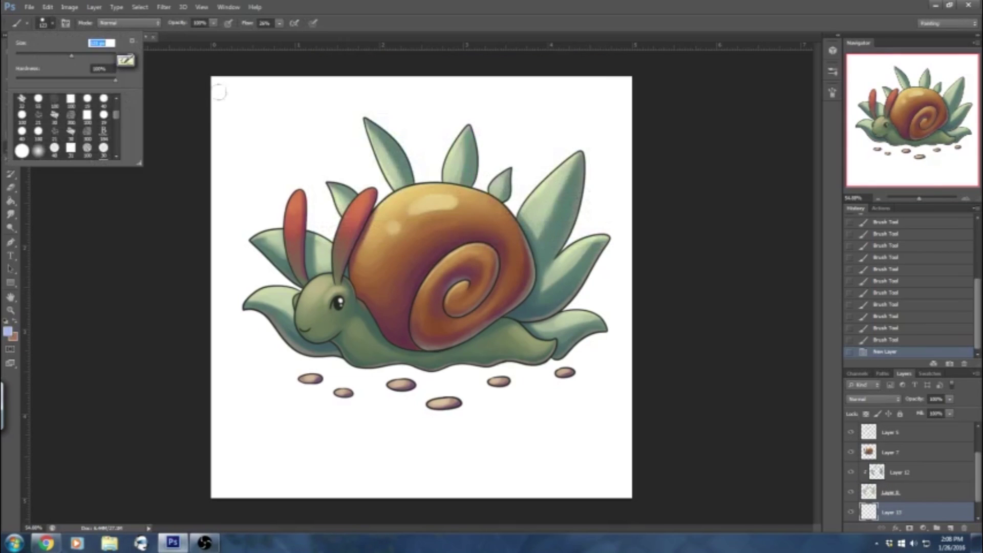
left_click(81, 55)
mouse_move(363, 208)
left_mouse_down()
mouse_move(376, 206)
mouse_move(378, 191)
mouse_move(455, 179)
mouse_move(494, 188)
mouse_move(561, 240)
mouse_move(555, 292)
mouse_move(332, 200)
mouse_move(316, 228)
left_mouse_up()
left_click_drag(300, 281, 281, 277)
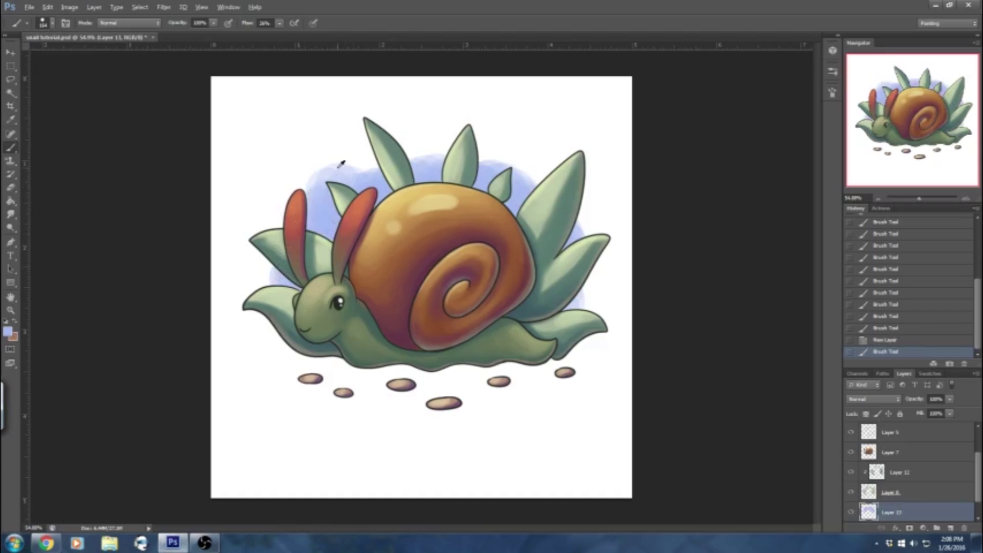
Extend the blue backdrop outward around the snail and leaves, sampling lighter blues to fade its edges into white.
mouse_move(335, 149)
left_mouse_down()
mouse_move(425, 131)
mouse_move(532, 164)
mouse_move(589, 231)
mouse_move(416, 136)
mouse_move(307, 203)
left_mouse_up()
left_click(320, 157, "alt")
mouse_move(342, 149)
left_mouse_down()
mouse_move(394, 125)
mouse_move(474, 133)
mouse_move(512, 162)
mouse_move(538, 168)
mouse_move(558, 208)
mouse_move(588, 219)
mouse_move(589, 305)
left_mouse_up()
mouse_move(361, 102)
left_mouse_down()
mouse_move(405, 100)
mouse_move(520, 122)
mouse_move(603, 177)
mouse_move(606, 192)
left_mouse_up()
left_click(342, 137, "alt")
left_click_drag(288, 139, 259, 228)
left_click(299, 146, "alt")
mouse_move(277, 137)
left_mouse_down()
mouse_move(258, 263)
mouse_move(274, 223)
mouse_move(259, 248)
mouse_move(272, 304)
left_mouse_up()
left_click(281, 274, "alt")
left_click(257, 268, "alt")
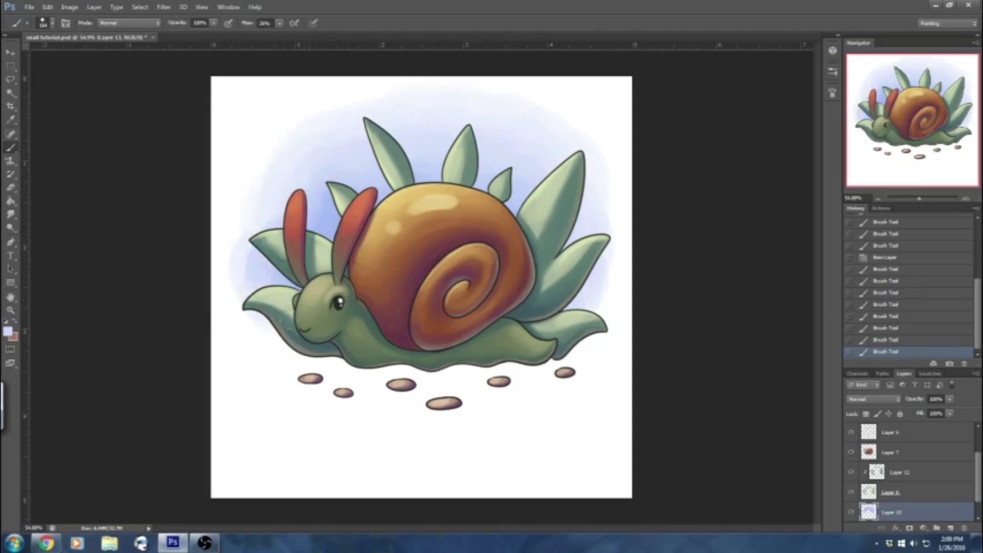
Set the foreground colour to peach #e1b095 and paint soft ground beneath the snail and around the pebbles.
left_click(10, 331)
left_click(465, 209)
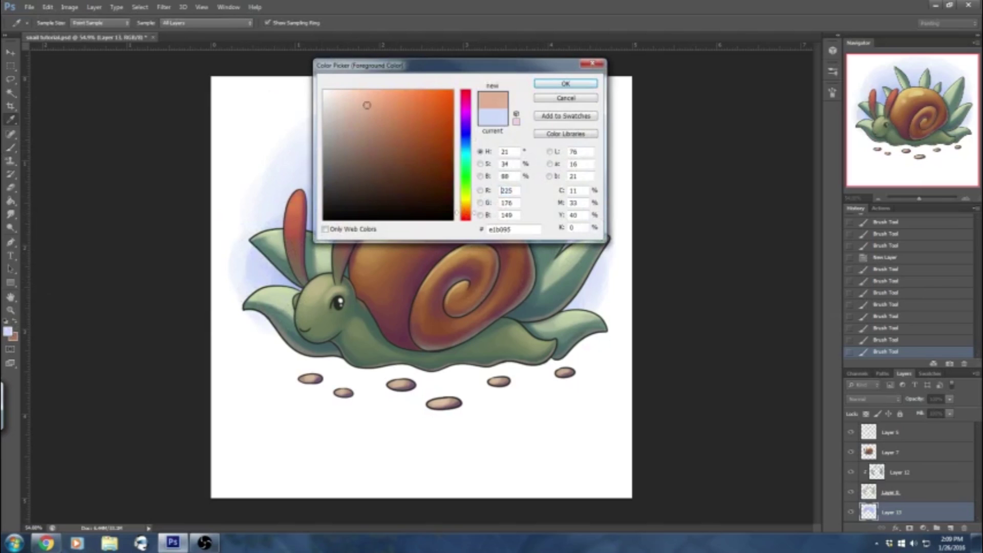
left_click(566, 84)
mouse_move(453, 376)
left_mouse_down()
mouse_move(535, 375)
mouse_move(323, 378)
mouse_move(279, 358)
left_mouse_up()
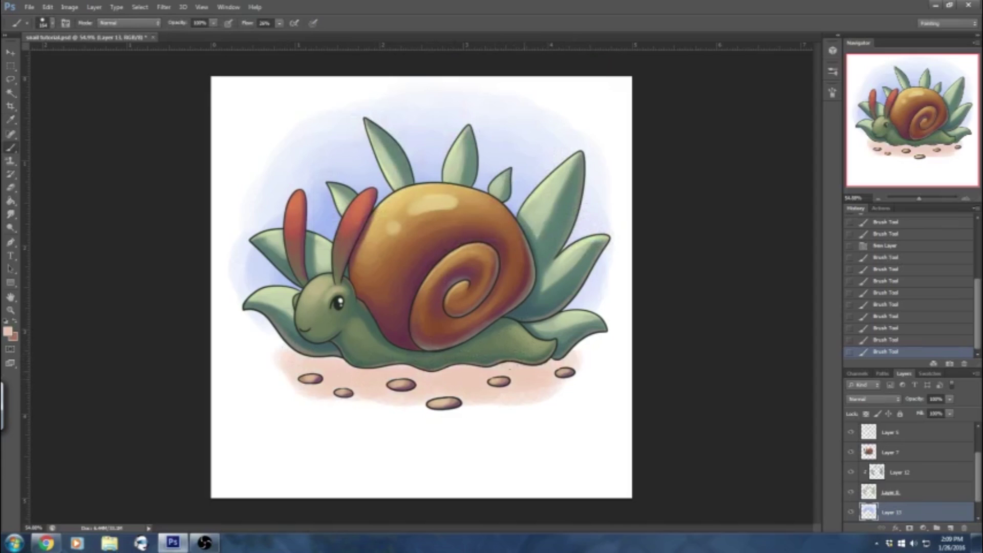
mouse_move(574, 372)
left_mouse_down()
mouse_move(517, 407)
mouse_move(372, 380)
mouse_move(333, 412)
mouse_move(259, 353)
mouse_move(269, 343)
left_mouse_up()
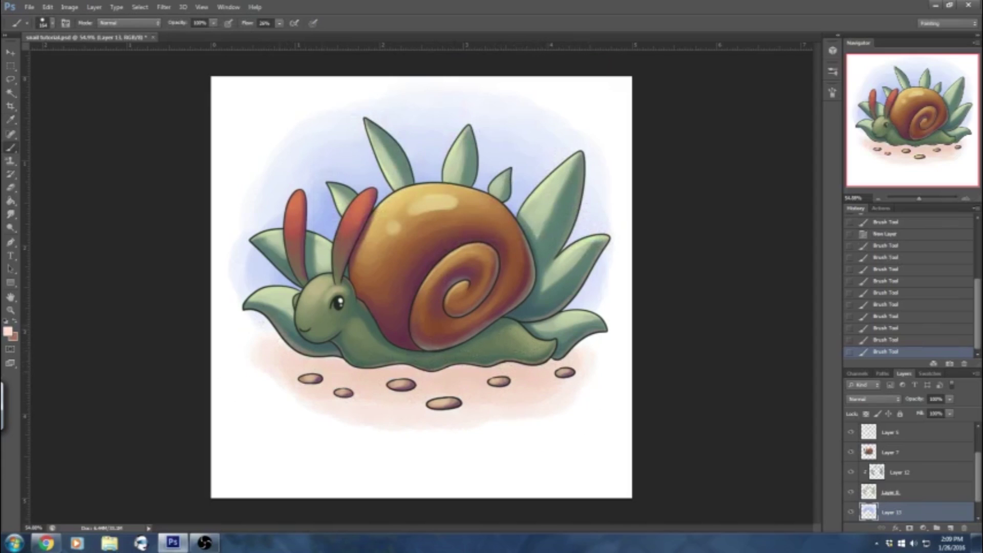
Change the foreground colour to olive green #757b59 and paint a ground shadow along the snail's underside.
left_click(8, 331)
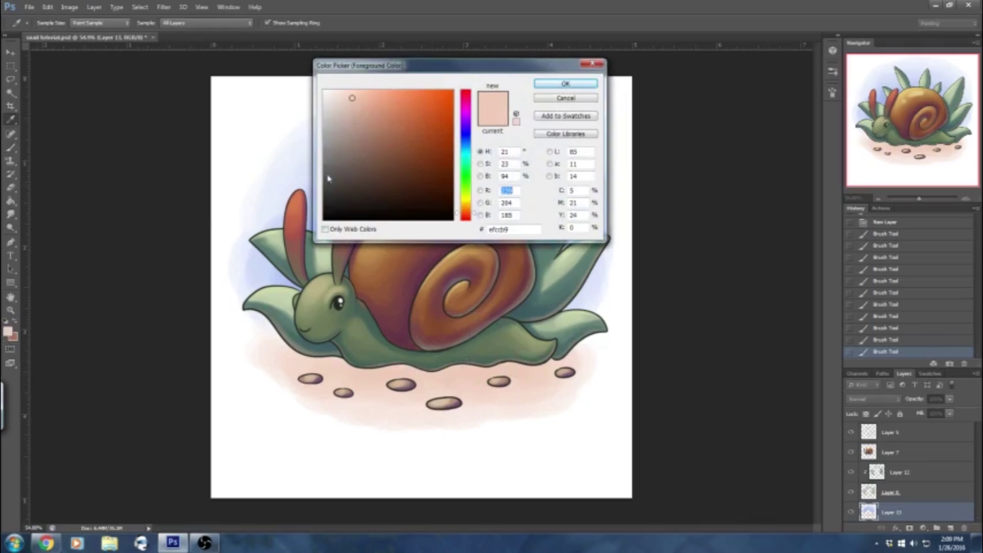
left_click_drag(468, 211, 467, 195)
left_click_drag(360, 118, 358, 148)
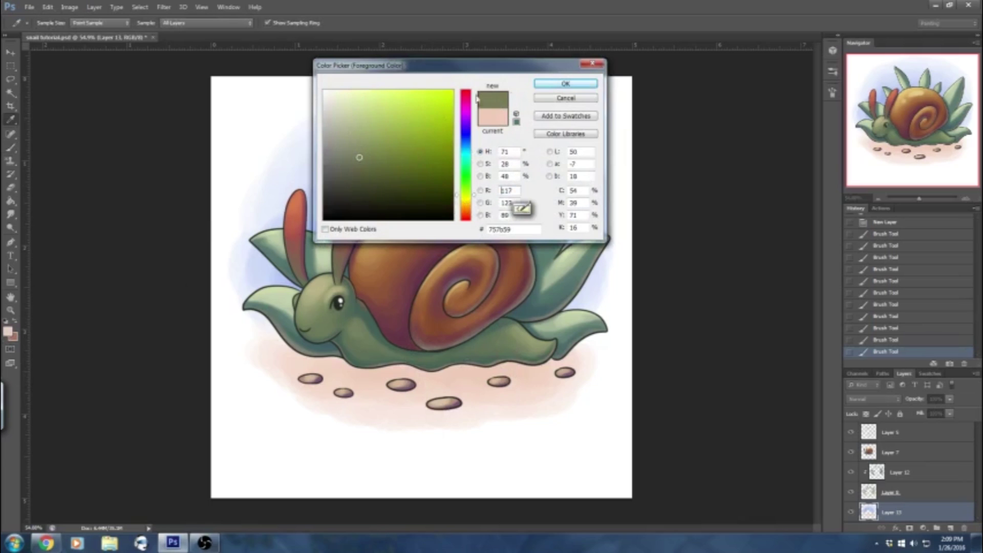
left_click(566, 84)
key("b")
left_click_drag(501, 341, 525, 344)
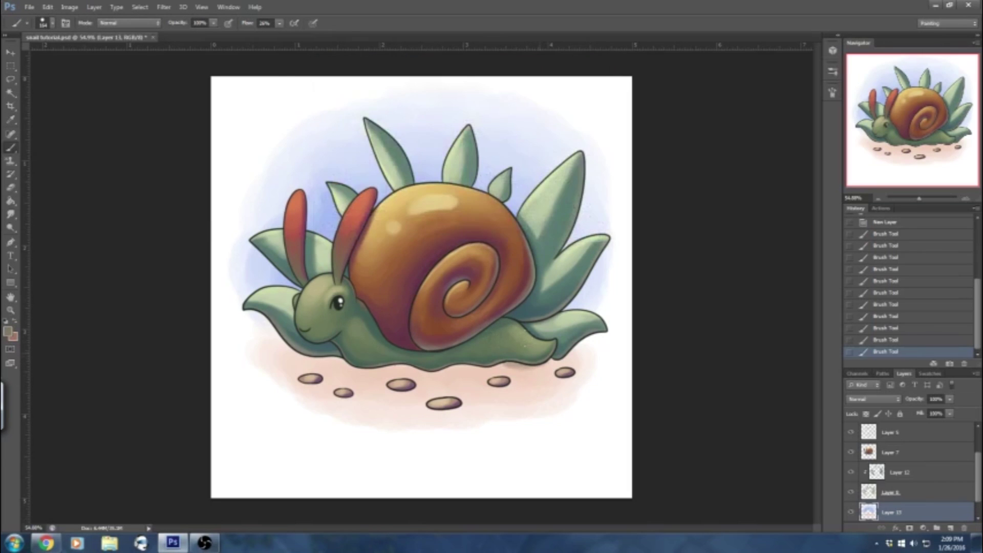
mouse_move(450, 339)
left_mouse_down()
mouse_move(466, 353)
mouse_move(374, 353)
left_mouse_up()
mouse_move(439, 354)
left_mouse_down()
mouse_move(519, 344)
mouse_move(504, 356)
mouse_move(317, 359)
left_mouse_up()
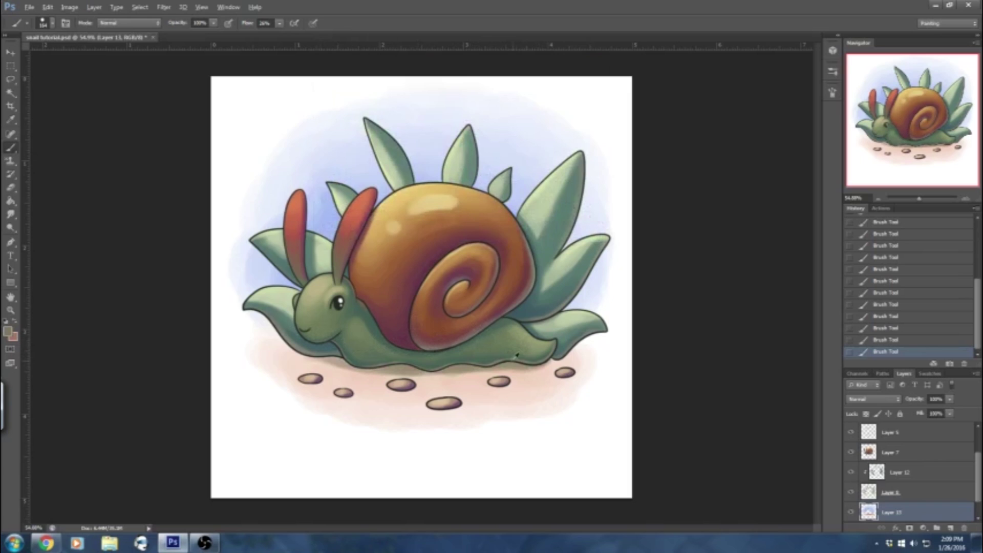
mouse_move(522, 362)
left_mouse_down()
mouse_move(368, 375)
mouse_move(317, 363)
left_mouse_up()
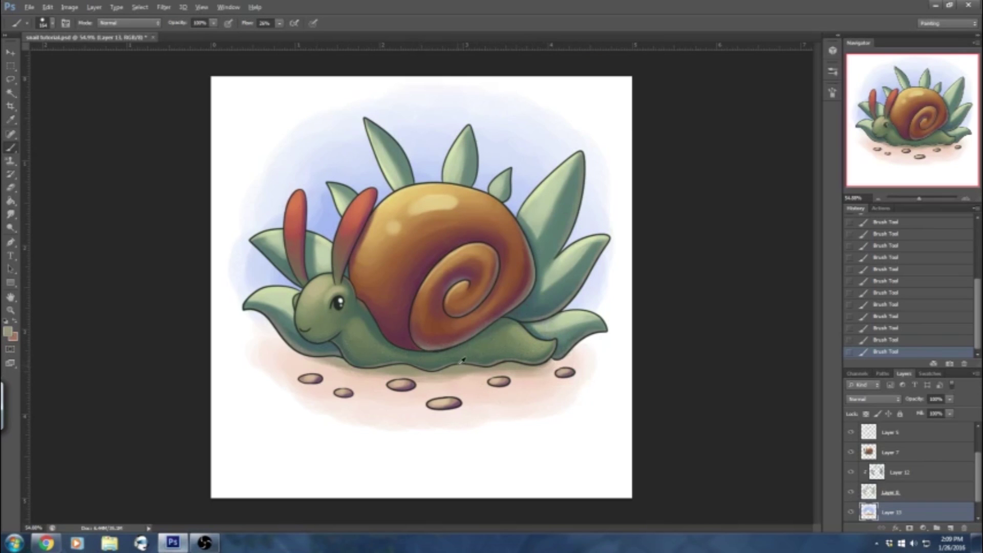
Change the foreground colour to dark green #3f5650 and deepen the ground shadow directly under the snail's body.
left_click(7, 331)
left_click_drag(467, 182, 467, 165)
left_click_drag(357, 172, 358, 176)
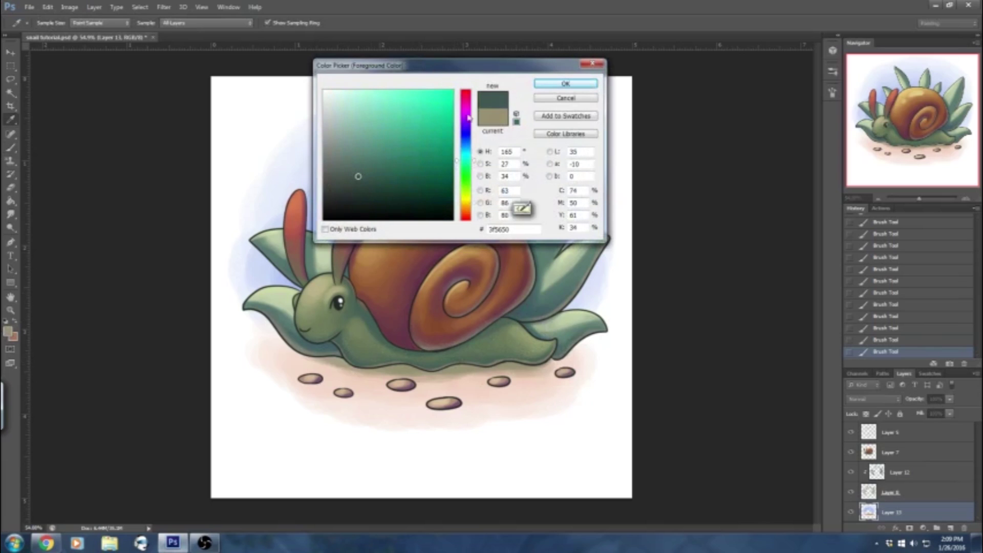
left_click(544, 86)
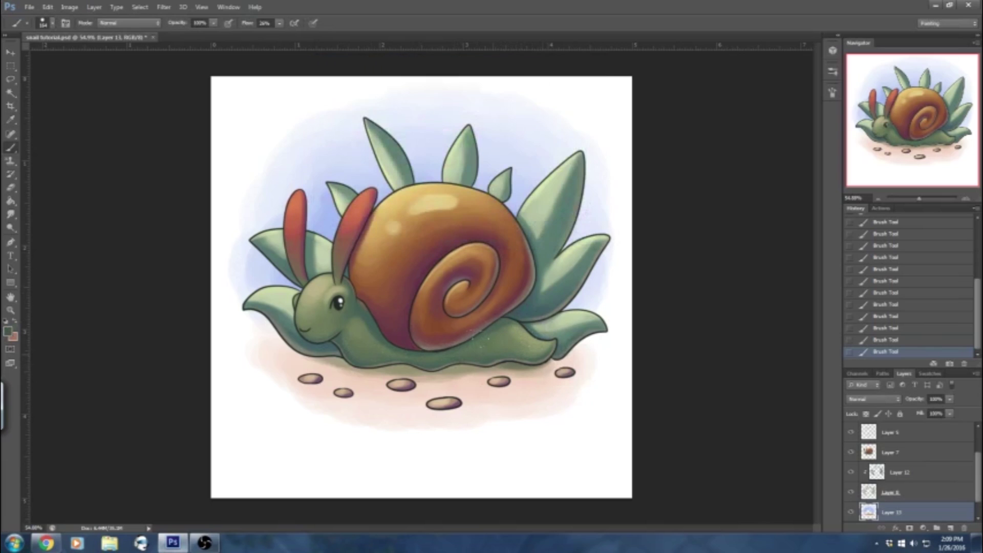
left_click_drag(484, 342, 465, 341)
mouse_move(400, 340)
left_mouse_down()
mouse_move(446, 341)
mouse_move(313, 339)
mouse_move(326, 343)
left_mouse_up()
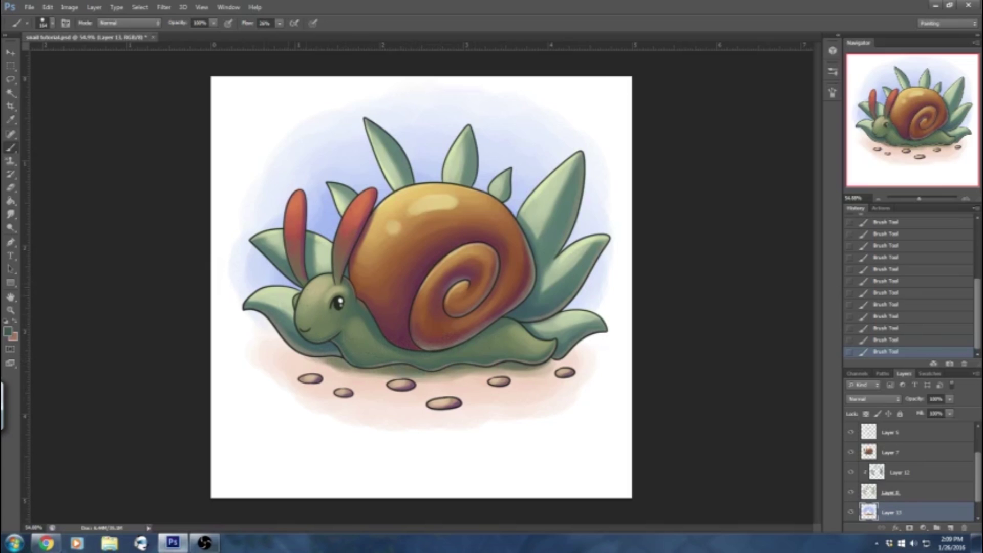
Darken the foreground colour to #253737 and paint the deepest ground shadow beneath the snail.
left_click(9, 331)
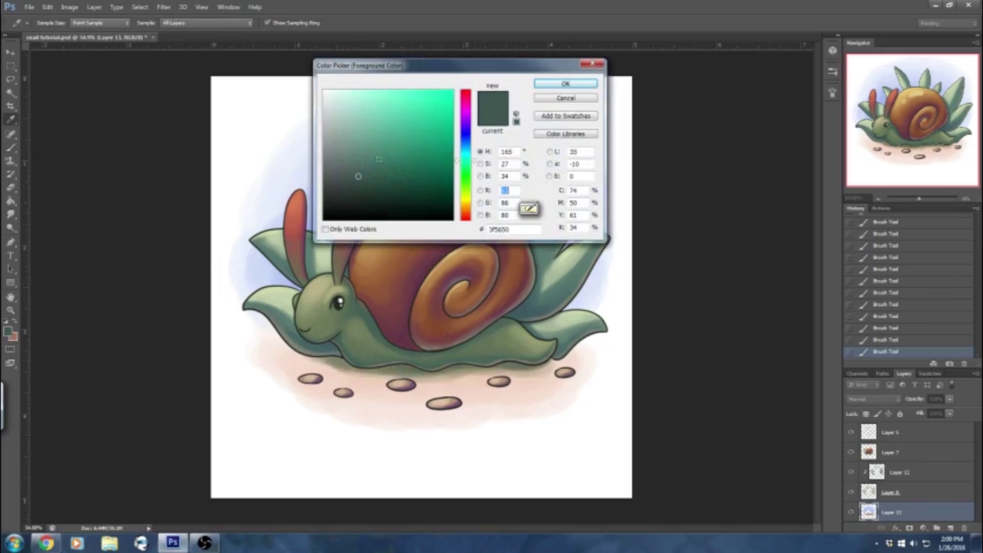
left_click(365, 192)
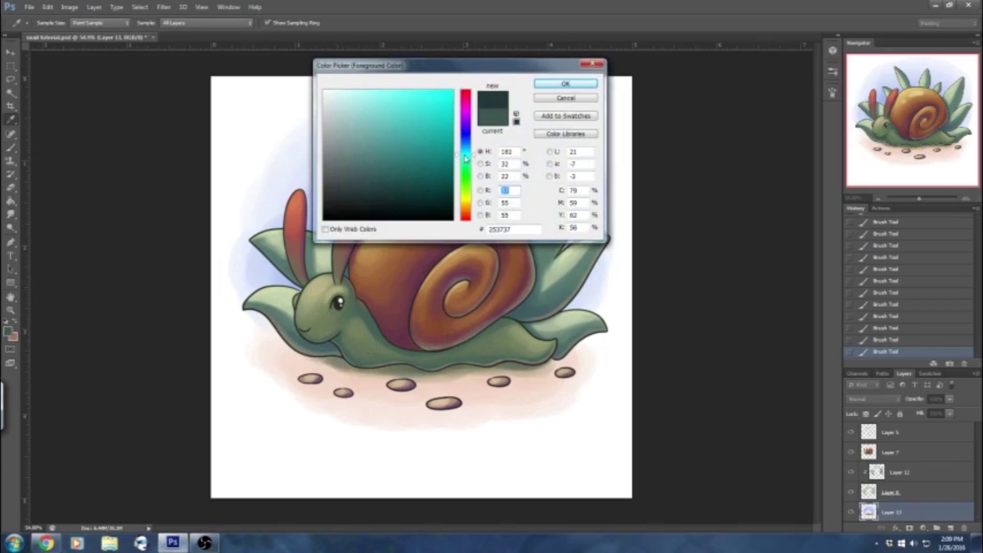
left_click(548, 85)
mouse_move(543, 367)
left_mouse_down()
mouse_move(350, 369)
mouse_move(464, 373)
mouse_move(414, 380)
left_mouse_up()
Blend the lower edge of the snail's shadow into the ground with sampled shadow and peach tones.
left_click(340, 363, "alt")
left_click(444, 371, "alt")
left_click(469, 371, "alt")
left_click(528, 379, "alt")
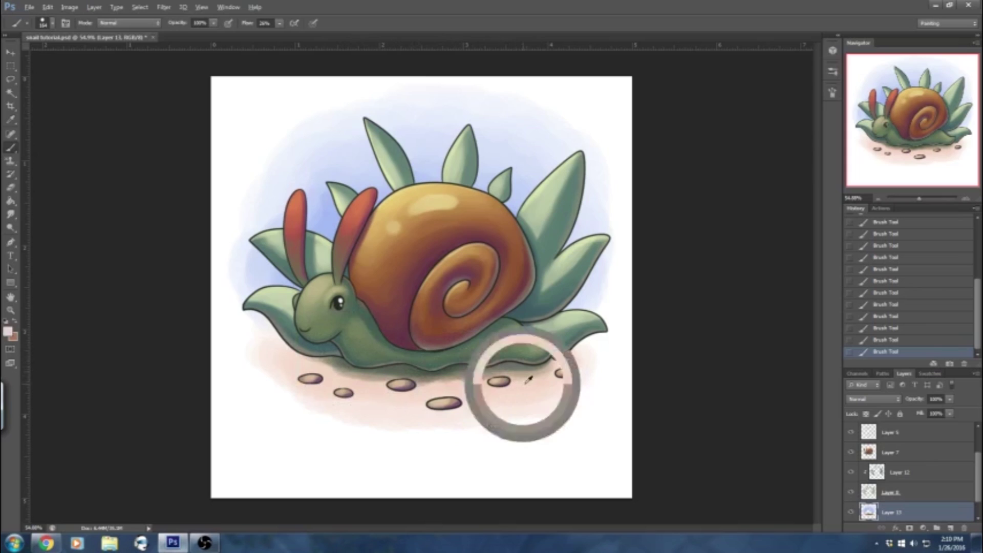
left_click(493, 371, "alt")
mouse_move(445, 382)
left_mouse_down()
mouse_move(344, 379)
mouse_move(406, 392)
mouse_move(518, 384)
left_mouse_up()
left_click(329, 377, "alt")
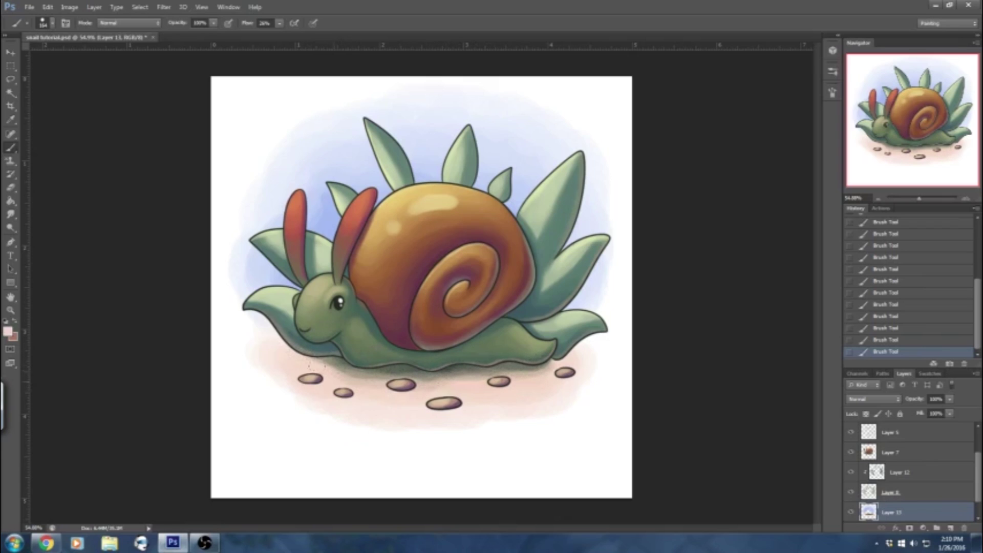
left_click_drag(363, 377, 440, 380)
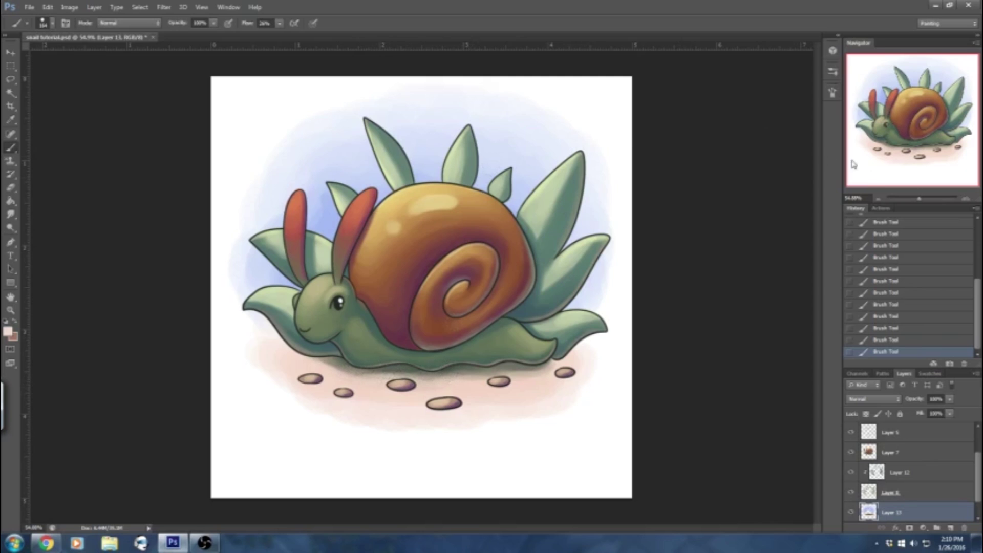
Sample a dark purple from the pebbles and paint small cast shadows on the ground around them, undoing one stroke.
left_click(417, 381, "alt")
left_click_drag(399, 392, 418, 385)
key("ctrl+z")
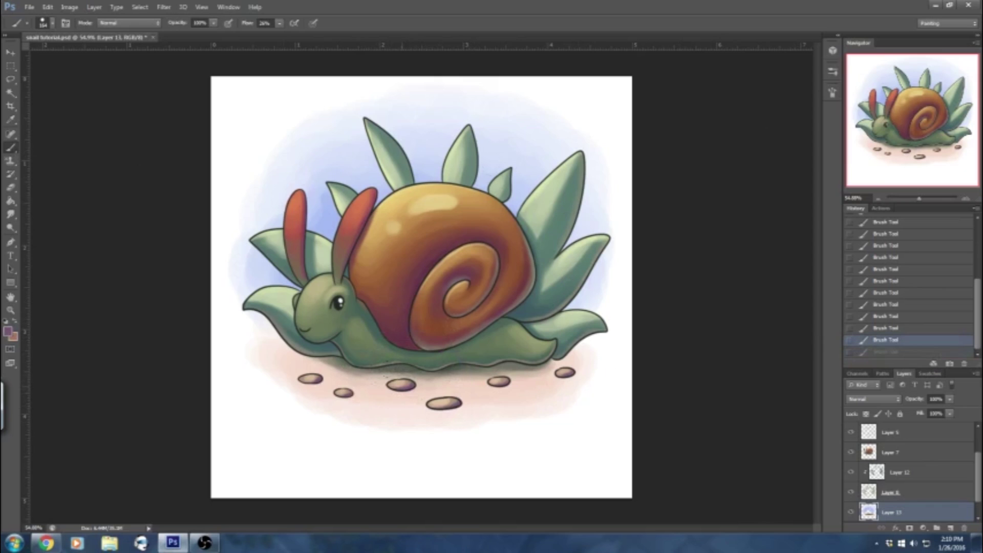
left_click_drag(390, 369, 417, 380)
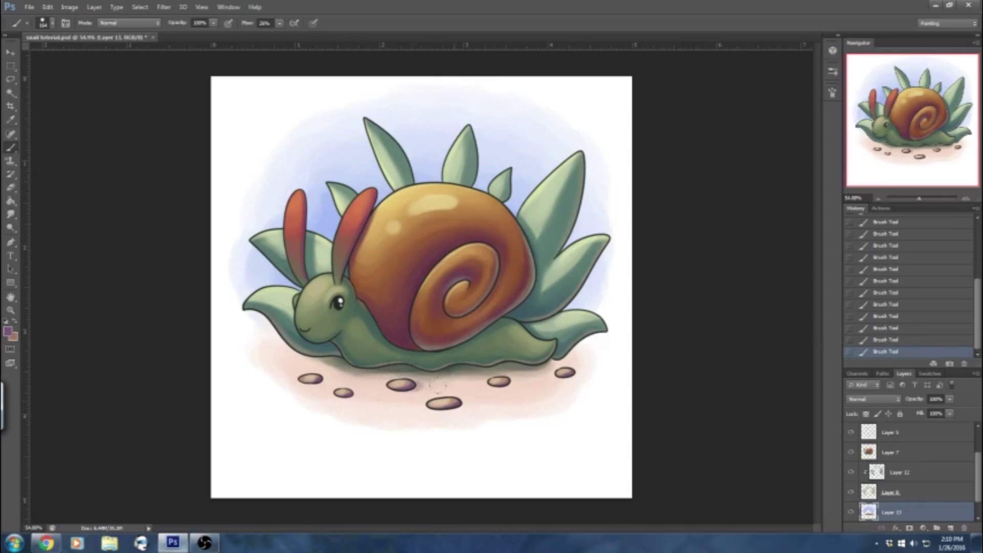
left_click_drag(510, 382, 506, 382)
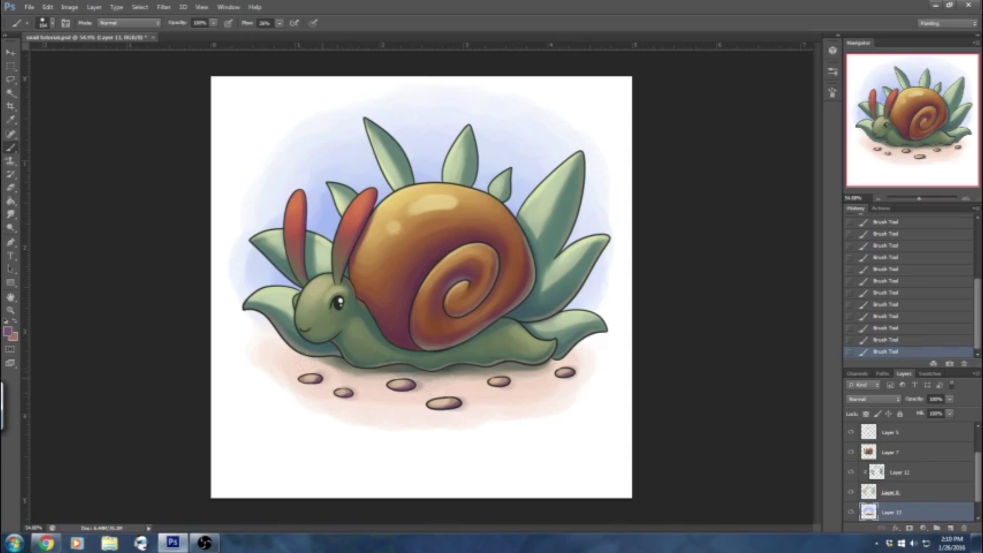
Sample blues from the backdrop and deepen and blend the area behind the left leaves and antennae.
left_click(536, 109, "alt")
left_click(260, 259, "alt")
left_click(325, 210, "alt")
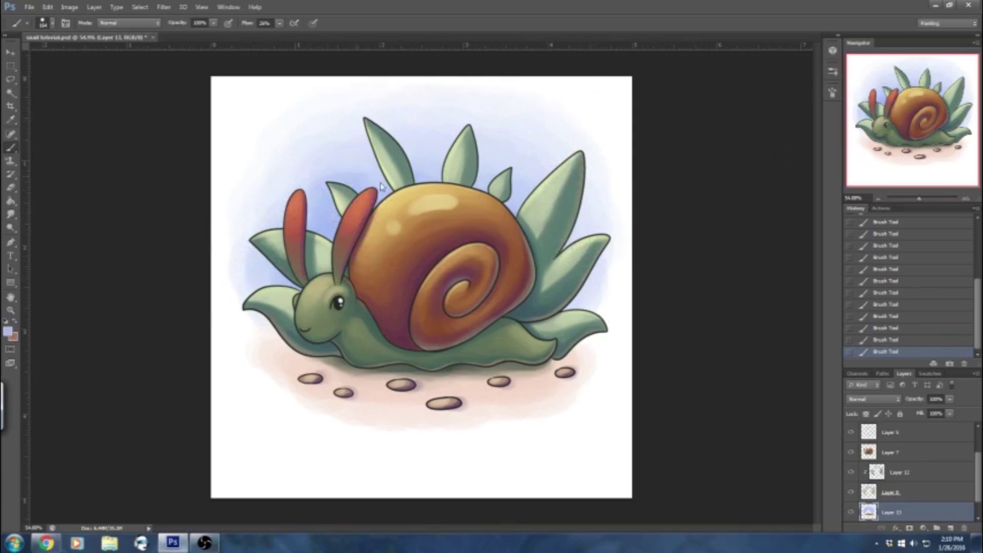
left_click(361, 167, "alt")
left_click(328, 156, "alt")
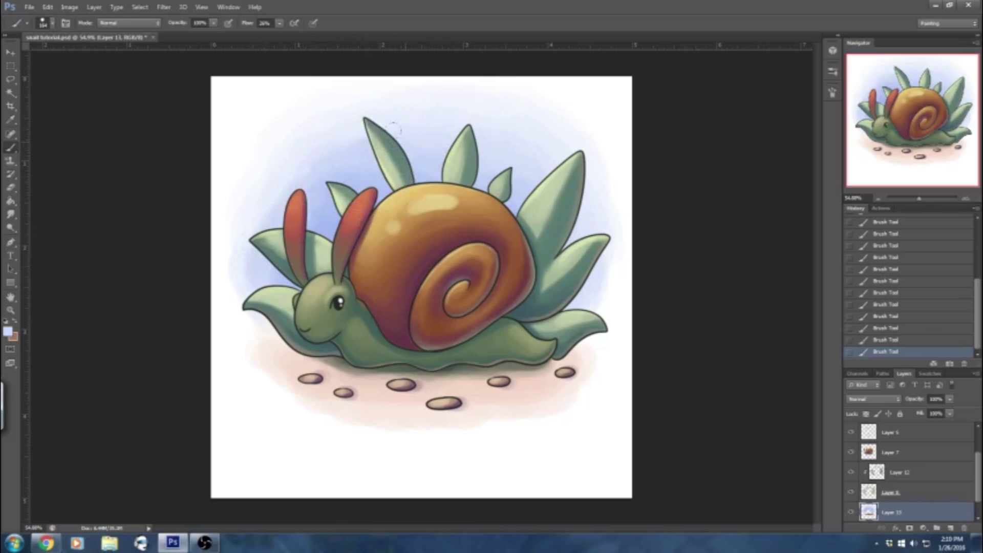
Sample deeper blues and blend them into the backdrop between the upper leaves above the shell.
left_click(384, 193, "alt")
left_click_drag(479, 176, 513, 185)
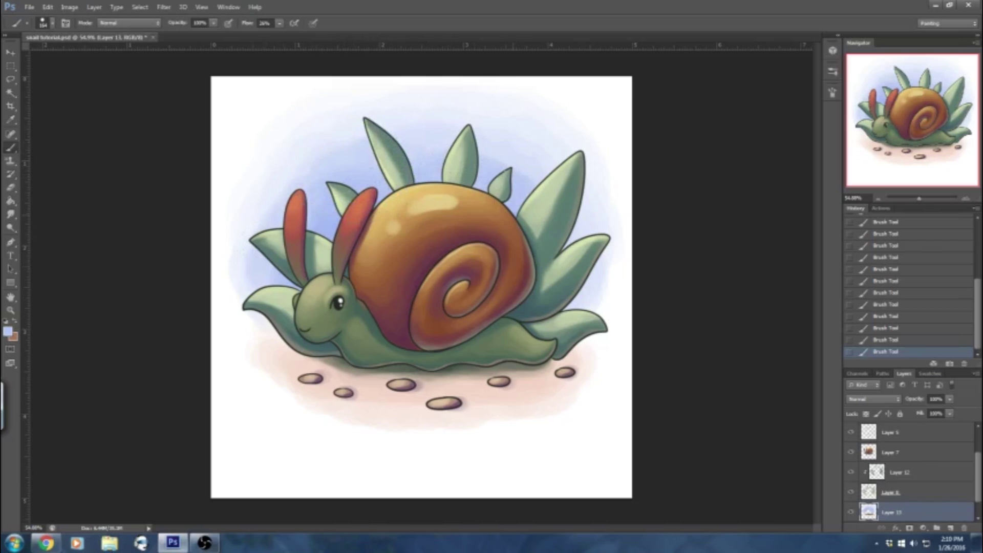
left_click(488, 134, "alt")
left_click(427, 172, "alt")
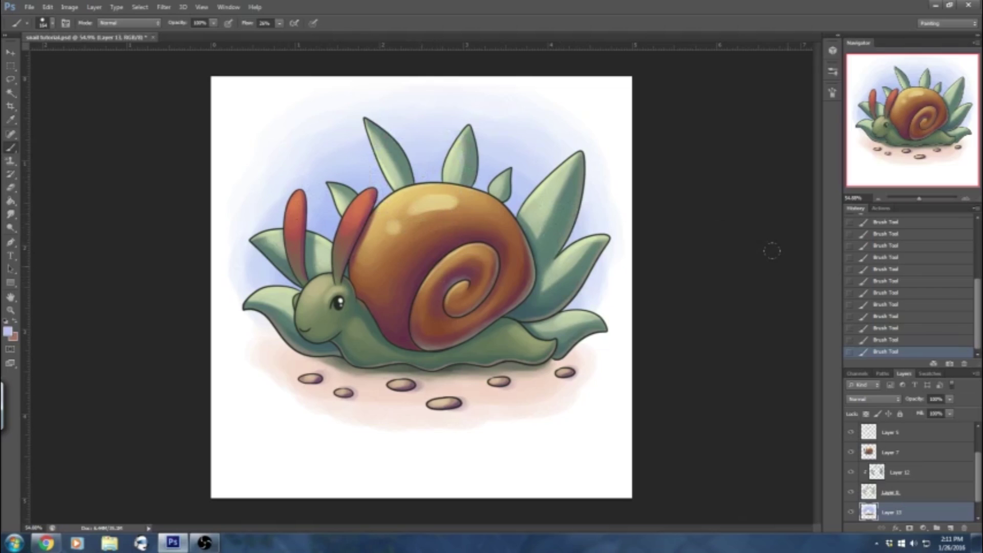
Toggle the visibility of Layer 12 to compare the leaf shading, then merge it down into the layer below.
left_click(904, 482)
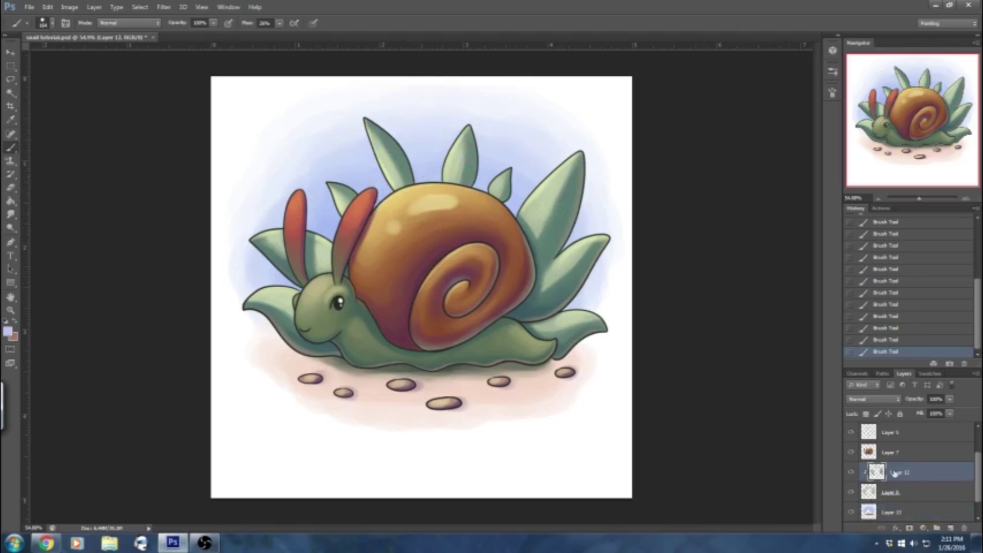
left_click(852, 473)
left_click(852, 473)
left_click(852, 473)
left_click(852, 473)
right_click(906, 479)
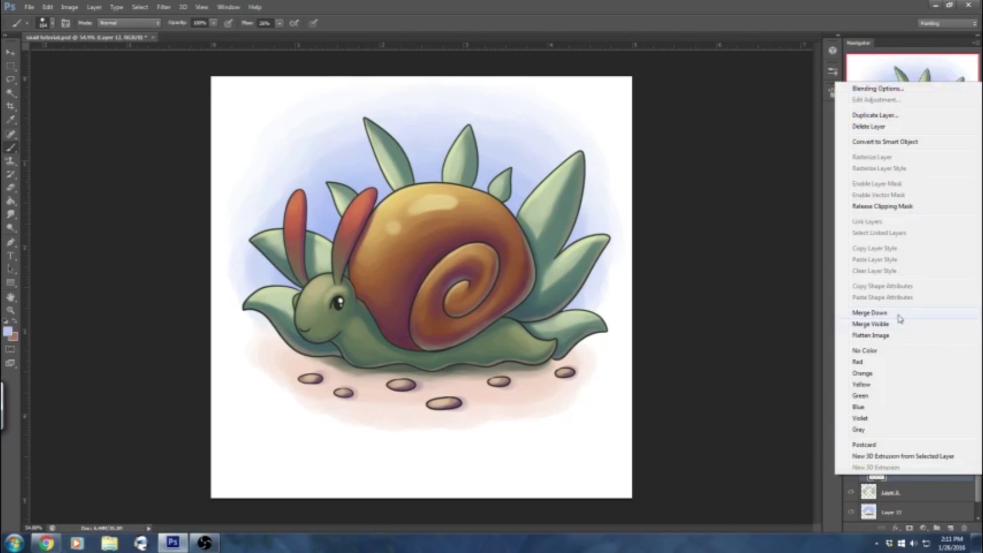
left_click(904, 318)
Select Layer 7 and toggle its visibility to check which parts of the snail it contains.
left_click(918, 472)
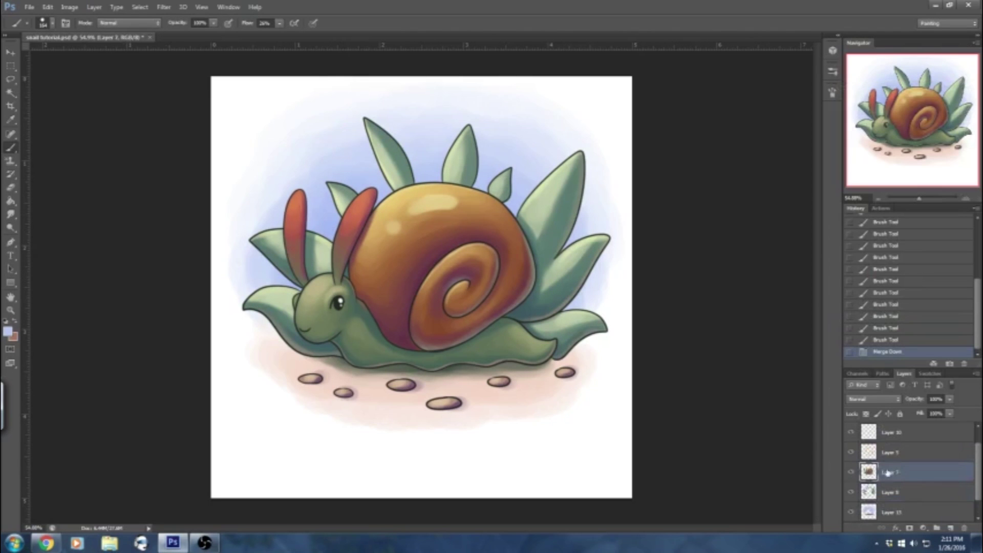
left_click(852, 473)
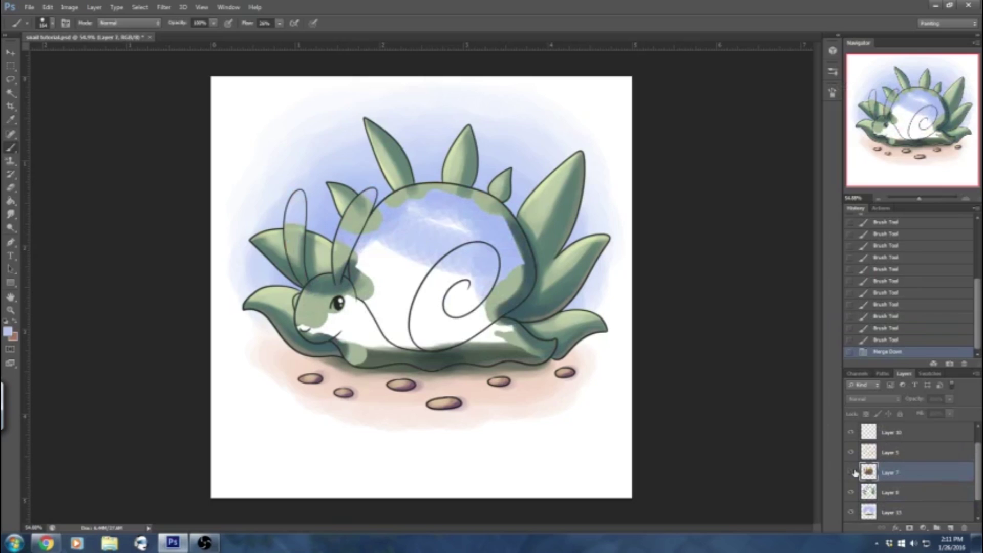
left_click(852, 472)
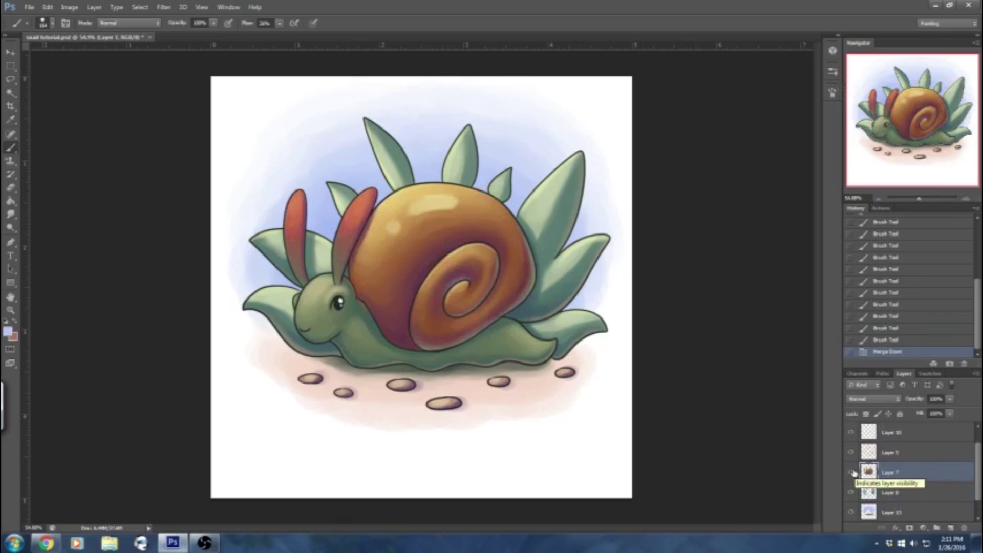
Add a new layer above Layer 7, clip it to that layer and set its blending mode to Overlay.
left_click(950, 528)
right_click(915, 478)
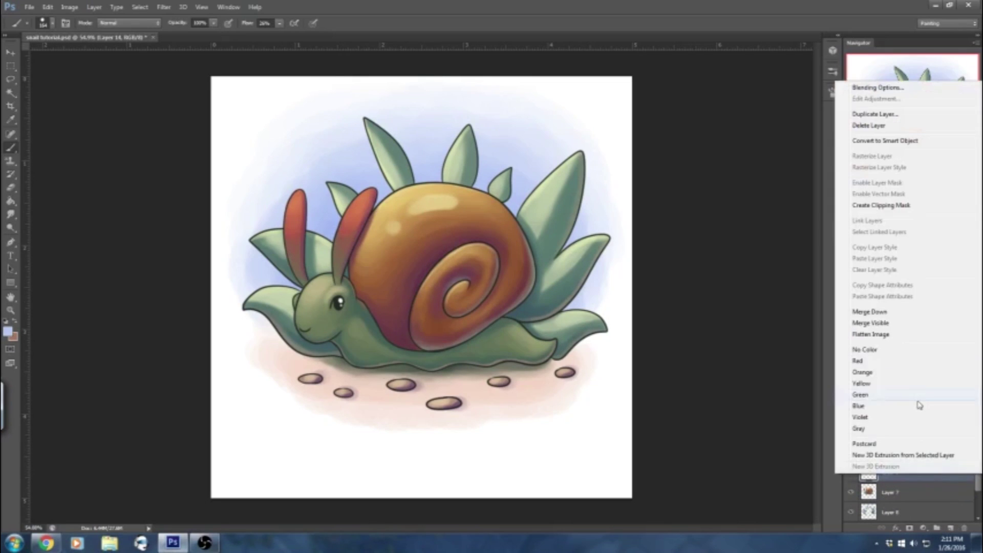
left_click(878, 206)
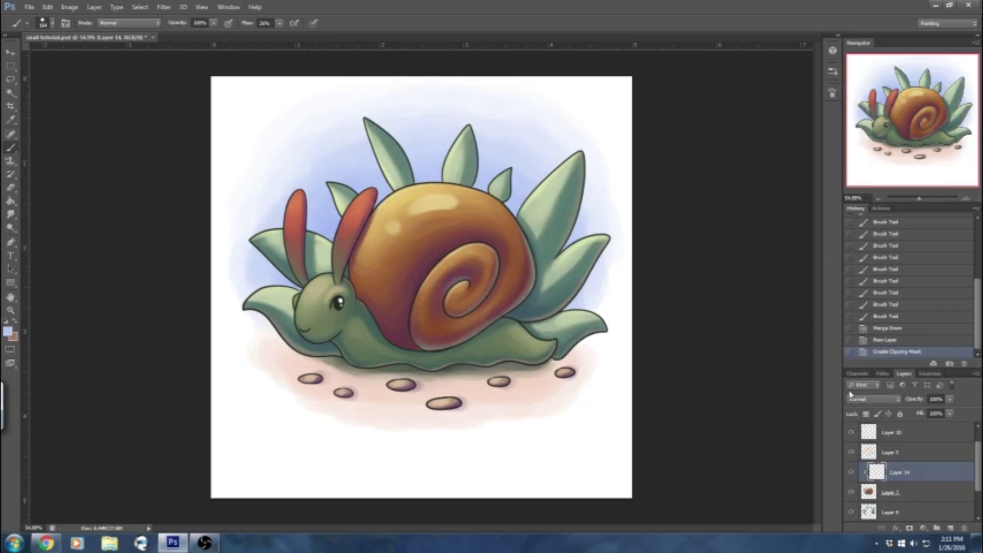
left_click(877, 402)
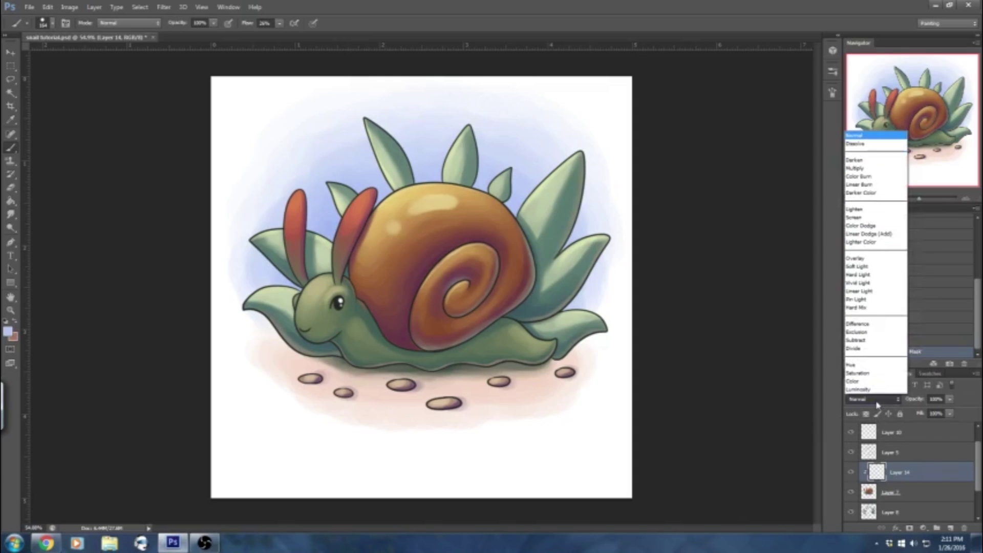
left_click(865, 259)
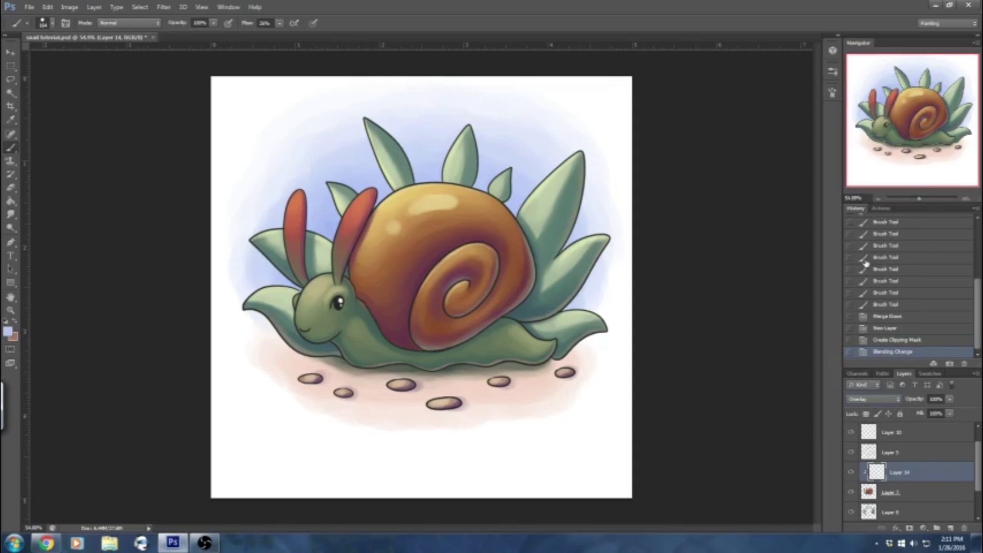
Choose the soft round brush with 0% hardness and enlarge it.
left_click(52, 26)
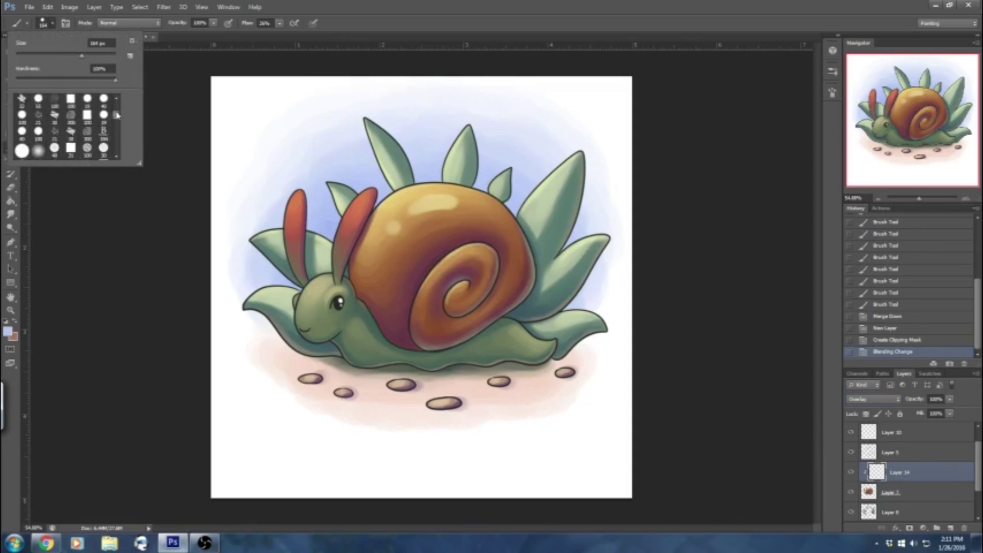
left_click_drag(116, 113, 114, 100)
left_click(21, 102)
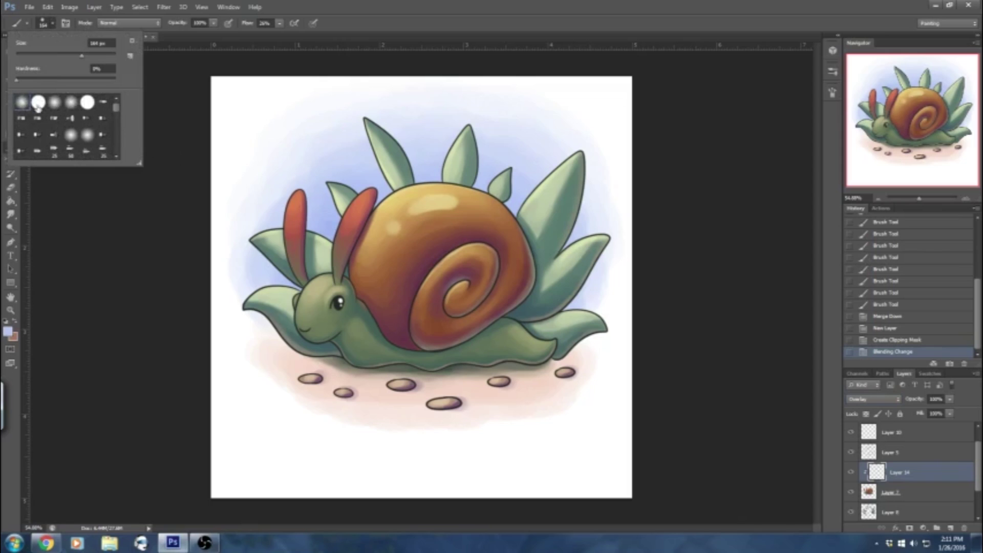
left_click(52, 26)
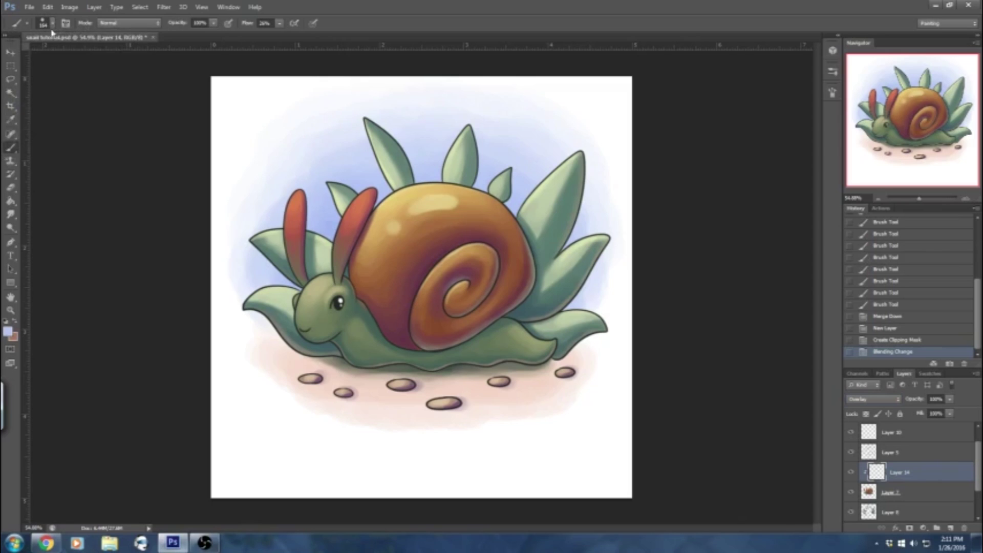
left_click(52, 27)
left_click_drag(90, 58, 85, 57)
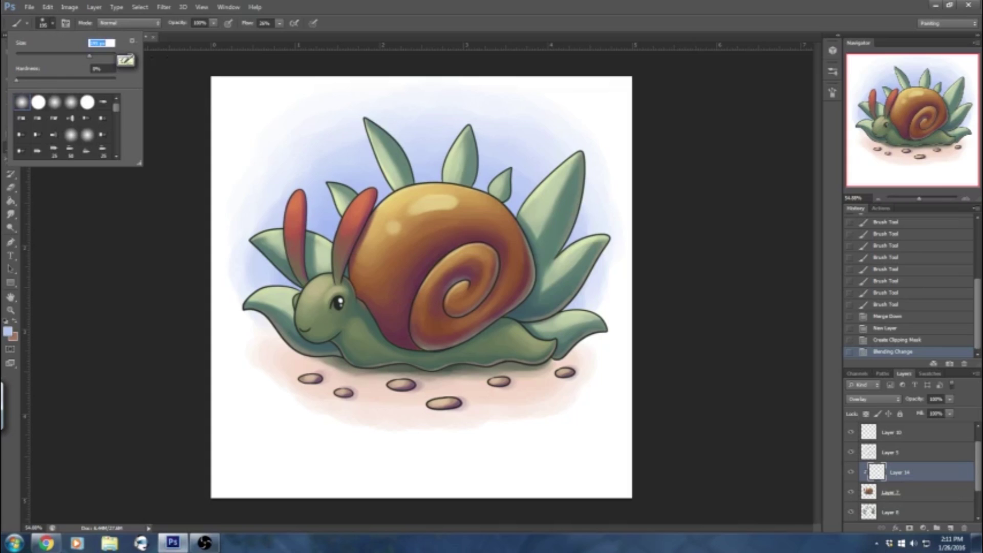
left_click(54, 25)
Enable Shape Dynamics and Transfer for the soft brush, with size and opacity controlled by Pen Pressure.
left_click(833, 92)
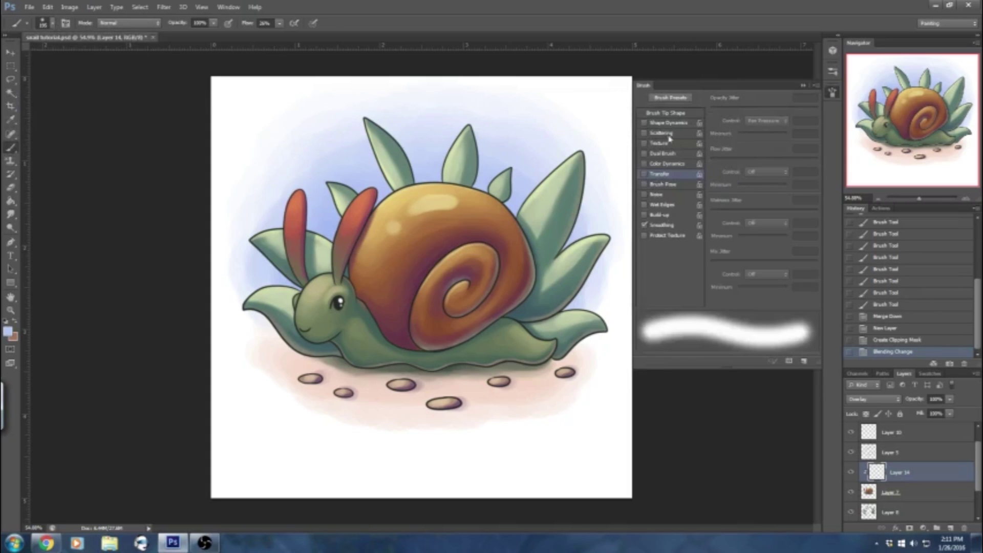
left_click(645, 123)
left_click(669, 123)
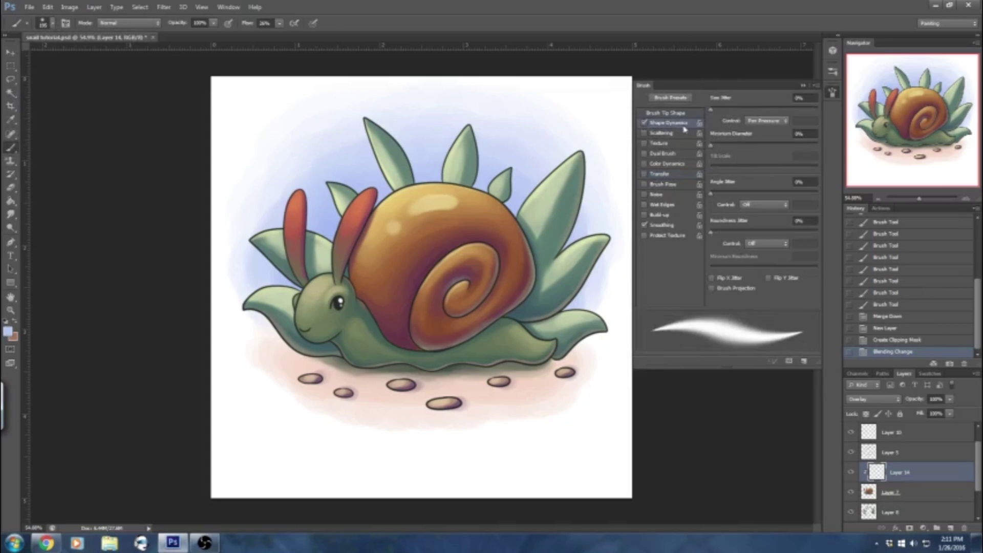
left_click(762, 123)
left_click(764, 147)
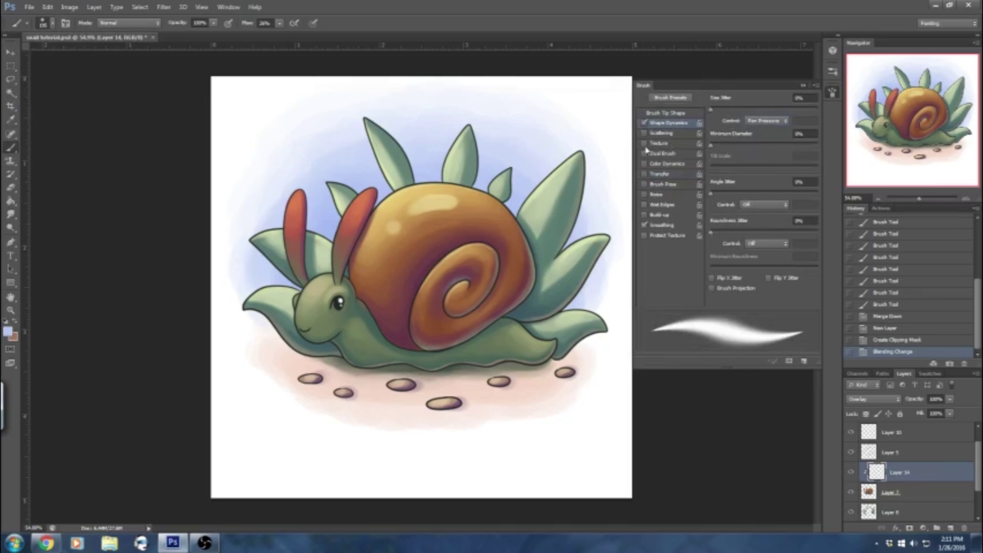
left_click(645, 175)
left_click(767, 120)
left_click(766, 144)
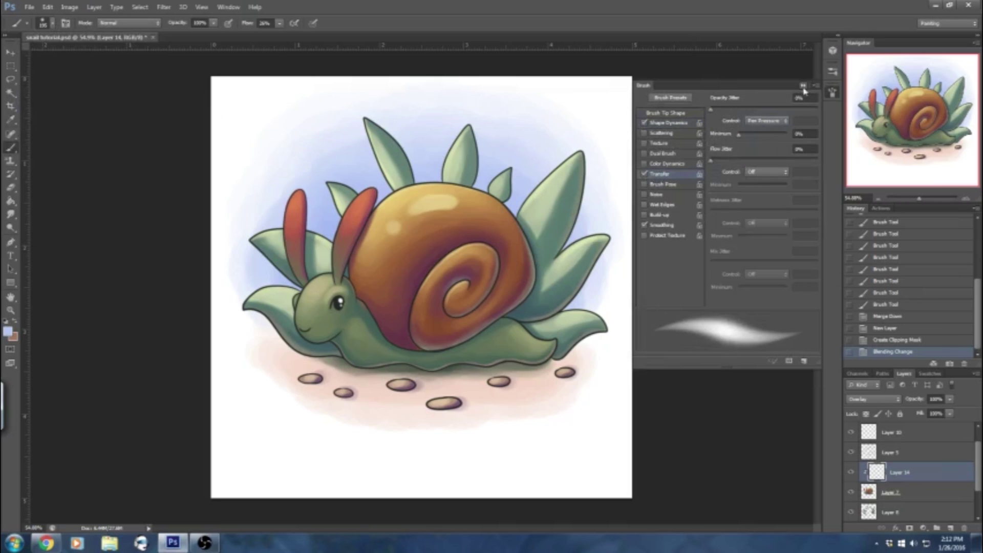
left_click(803, 85)
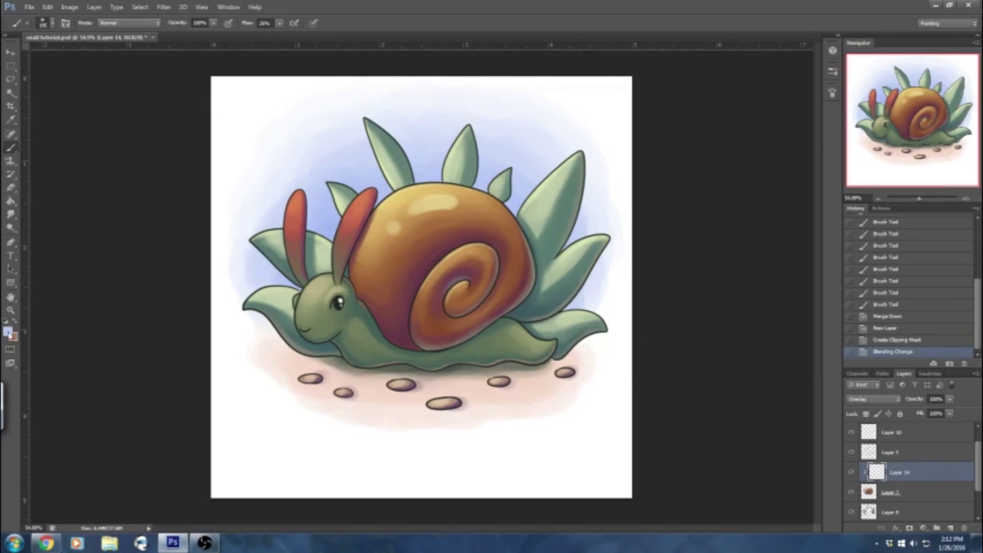
Set the foreground colour to a light peach and enlarge the soft brush further.
left_click(7, 332)
left_click_drag(466, 212, 467, 212)
left_click_drag(379, 110, 363, 97)
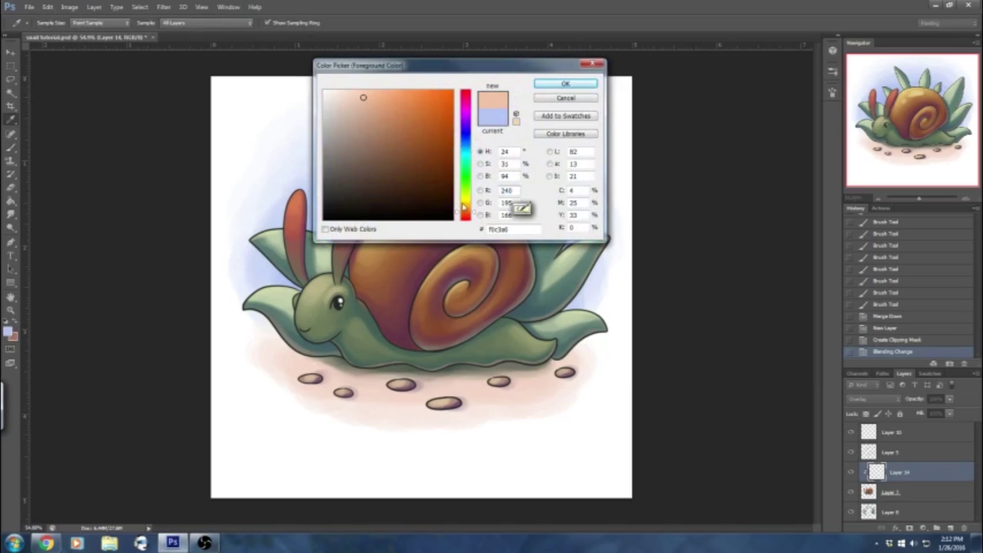
left_click(565, 83)
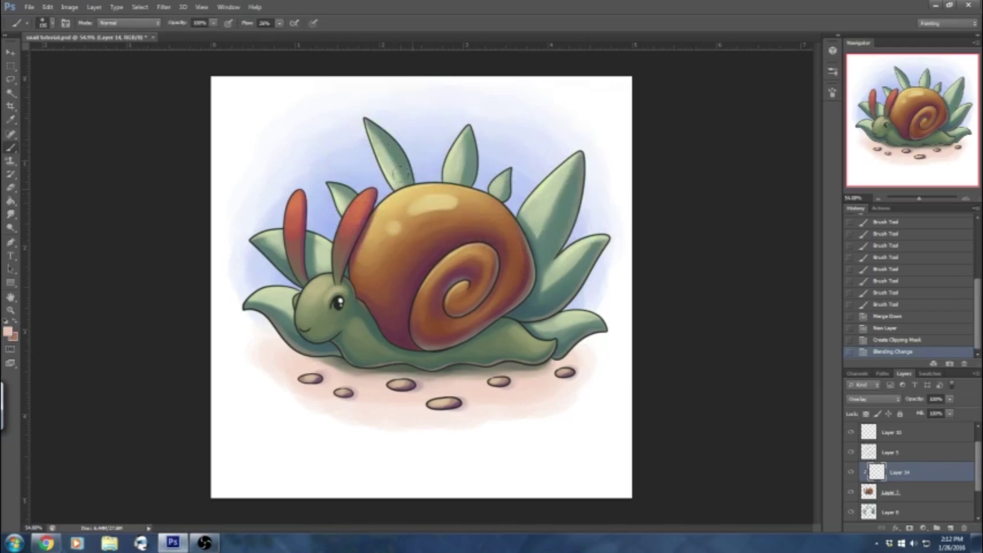
left_click(51, 30)
left_click_drag(92, 56, 96, 57)
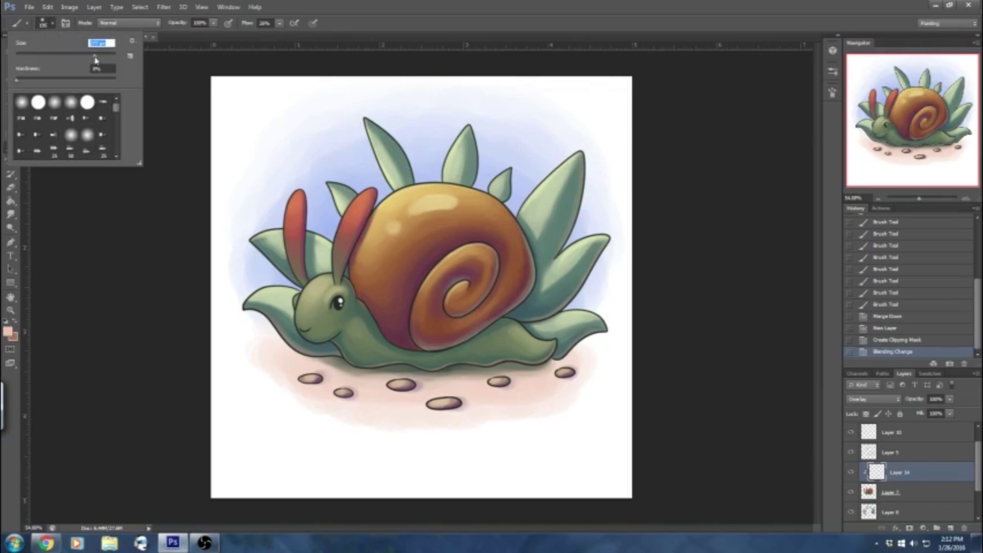
key("Return")
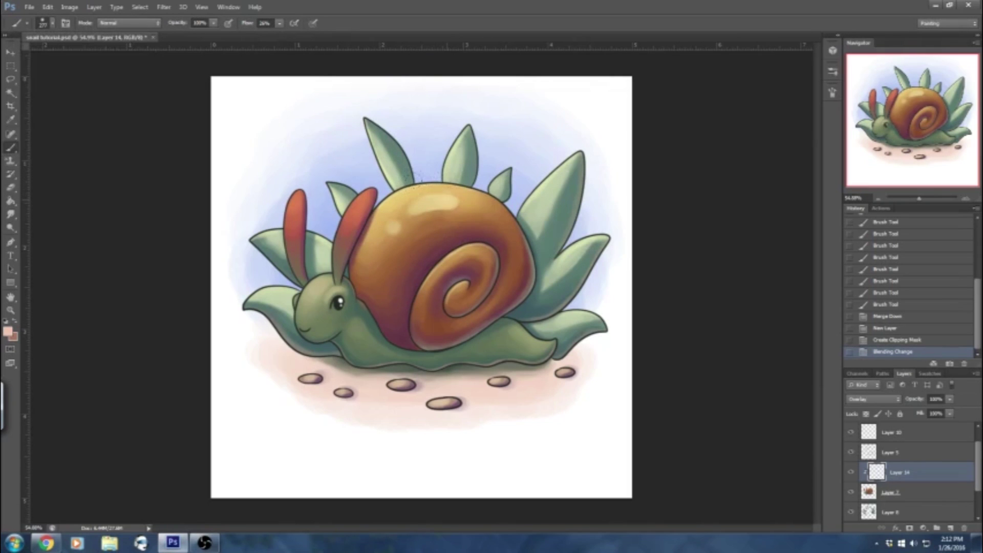
Paint soft peach highlights over the shell, both antennae, the head and the neck on the Overlay layer.
mouse_move(443, 211)
left_mouse_down()
mouse_move(405, 220)
mouse_move(407, 246)
mouse_move(403, 240)
left_mouse_up()
left_click_drag(444, 275, 433, 291)
left_click_drag(367, 199, 356, 218)
left_click_drag(297, 201, 295, 217)
left_click_drag(299, 197, 294, 215)
left_click_drag(298, 195, 297, 220)
left_click_drag(319, 288, 310, 299)
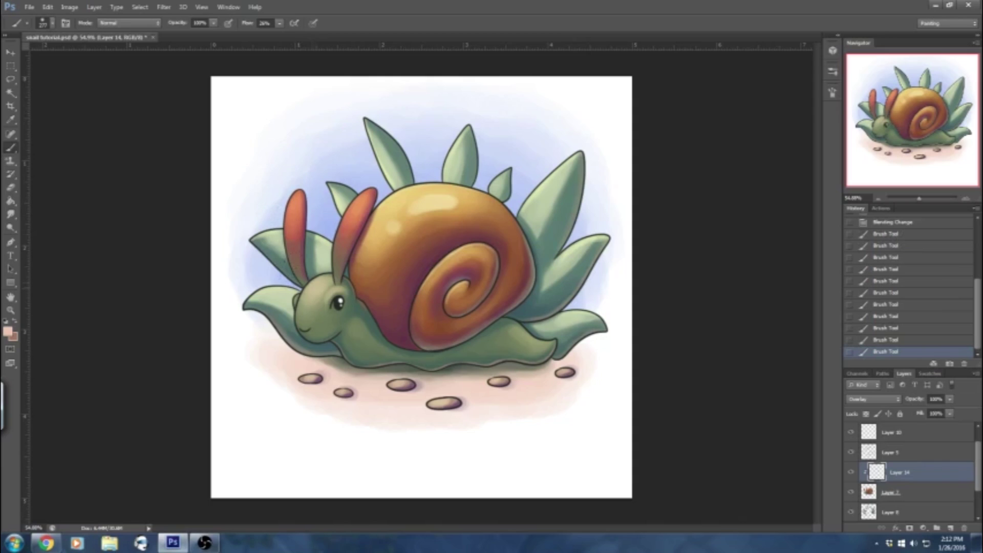
left_click_drag(349, 325, 366, 345)
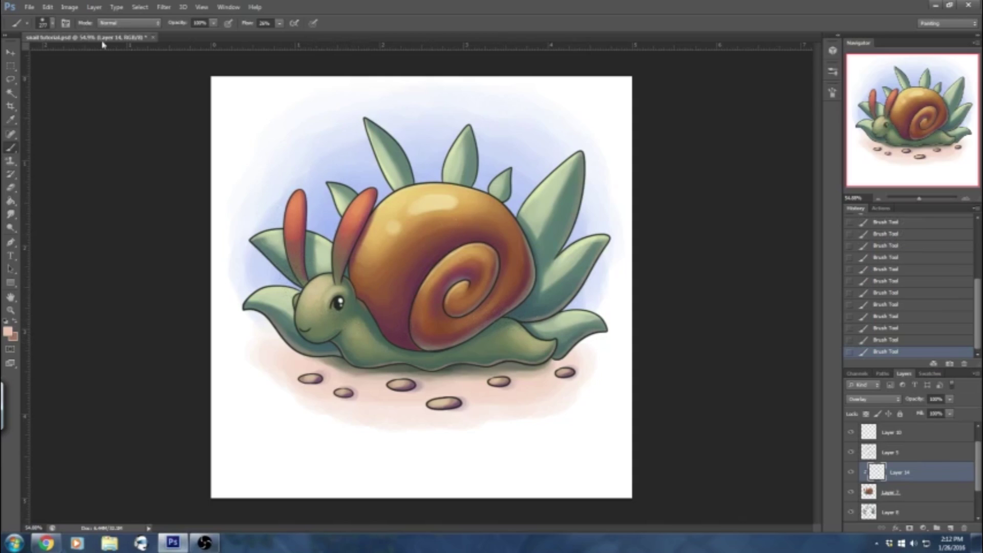
Sample a dark purple from the shell and, with a smaller brush, deepen the shadows on the lower shell and the body's underside.
left_click(424, 277, "alt")
left_click(51, 24)
left_click(83, 56)
key("Return")
left_click_drag(425, 341, 442, 344)
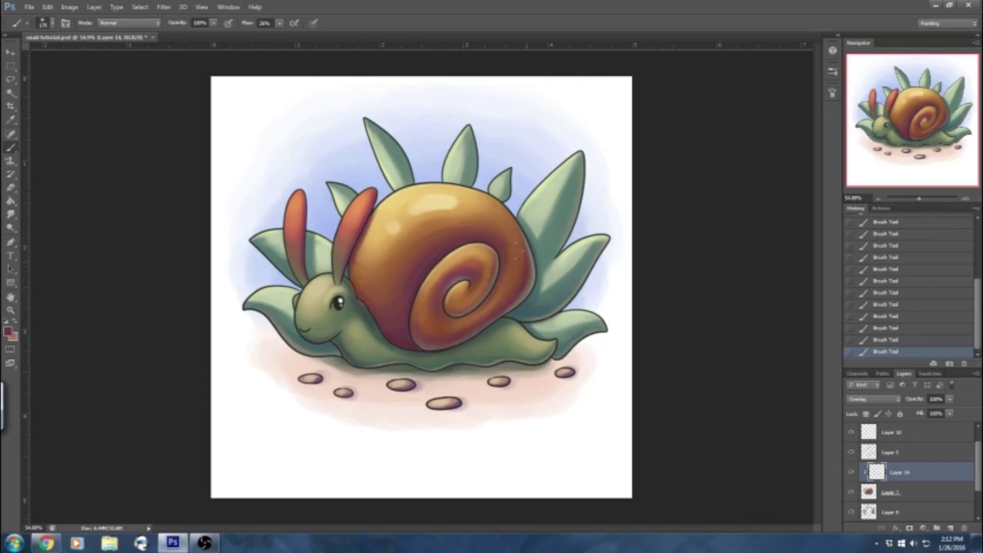
mouse_move(540, 354)
left_mouse_down()
mouse_move(501, 341)
mouse_move(476, 348)
mouse_move(485, 357)
mouse_move(444, 364)
left_mouse_up()
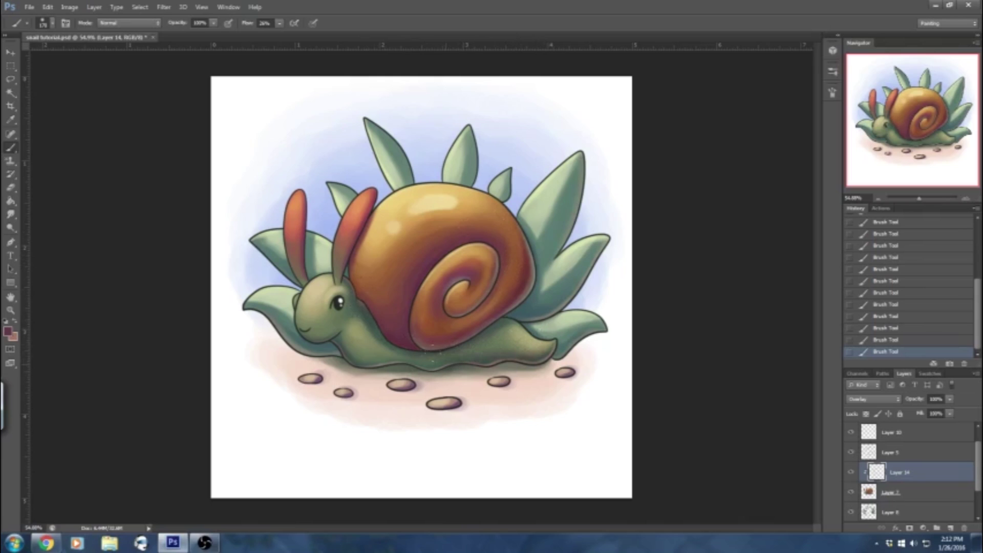
Toggle the visibility of the Overlay layer to compare the lighting, then merge it down into Layer 7.
left_click(850, 472)
left_click(850, 473)
left_click(852, 473)
left_click(853, 472)
left_click(853, 472)
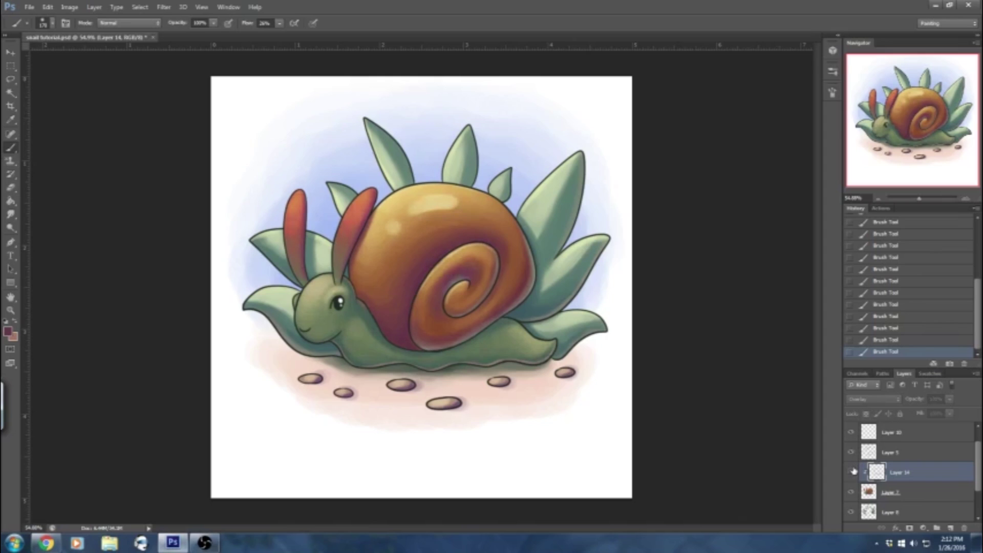
left_click(853, 472)
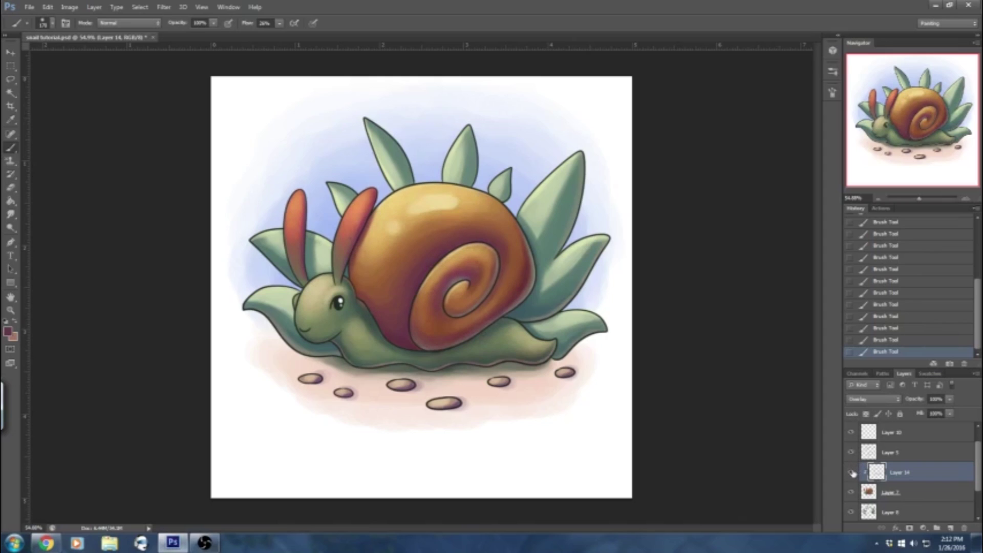
left_click(853, 471)
left_click(852, 473)
right_click(918, 474)
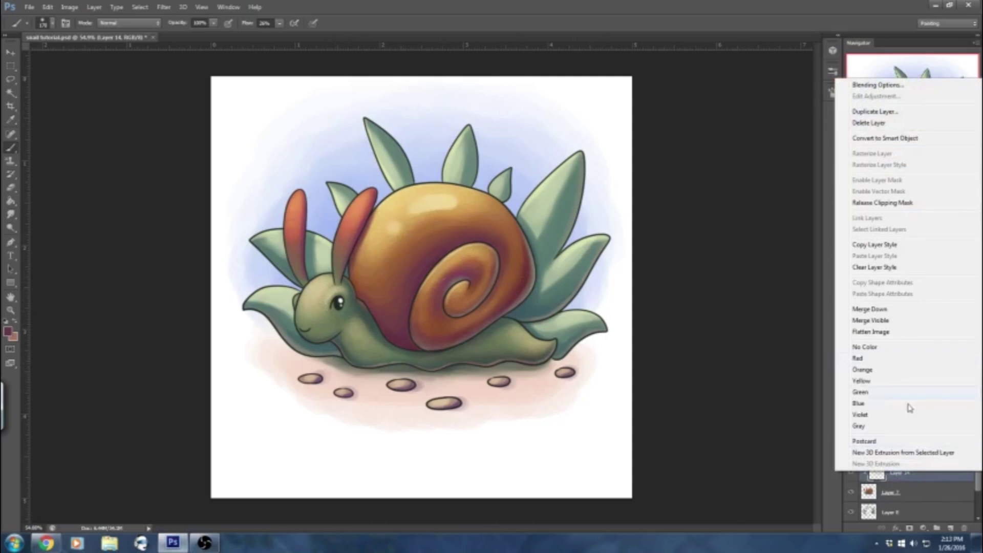
left_click(888, 309)
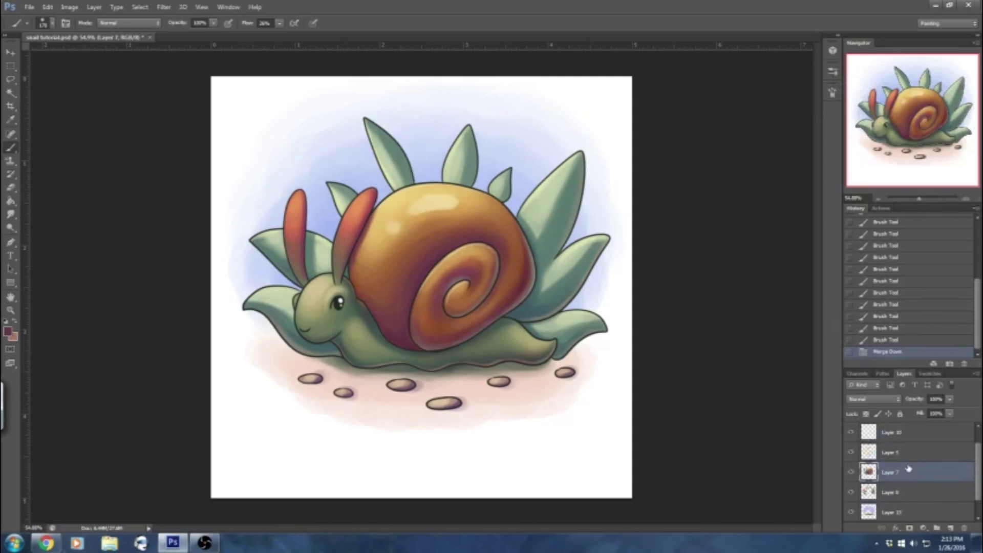
Add a new layer above Layer 7 and set up a small hard round brush with Shape Dynamics on and Transfer off.
left_click(951, 528)
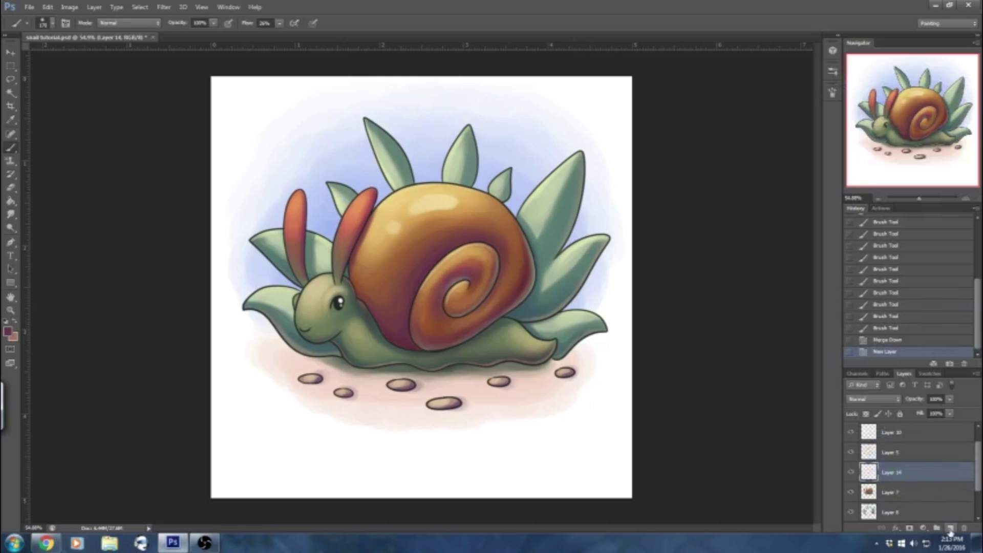
left_click(52, 23)
left_click(38, 102)
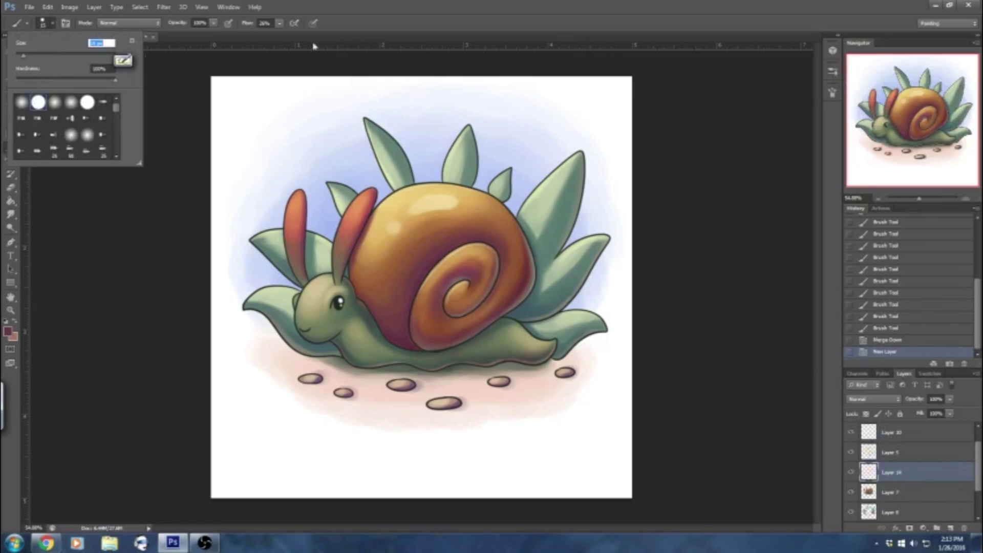
left_click(833, 93)
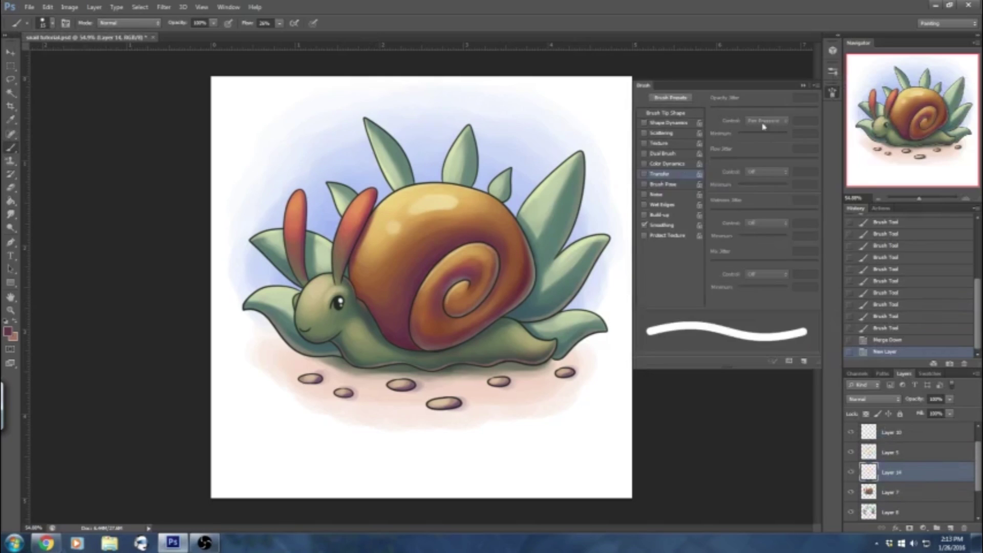
left_click(644, 123)
left_click(644, 175)
left_click(644, 174)
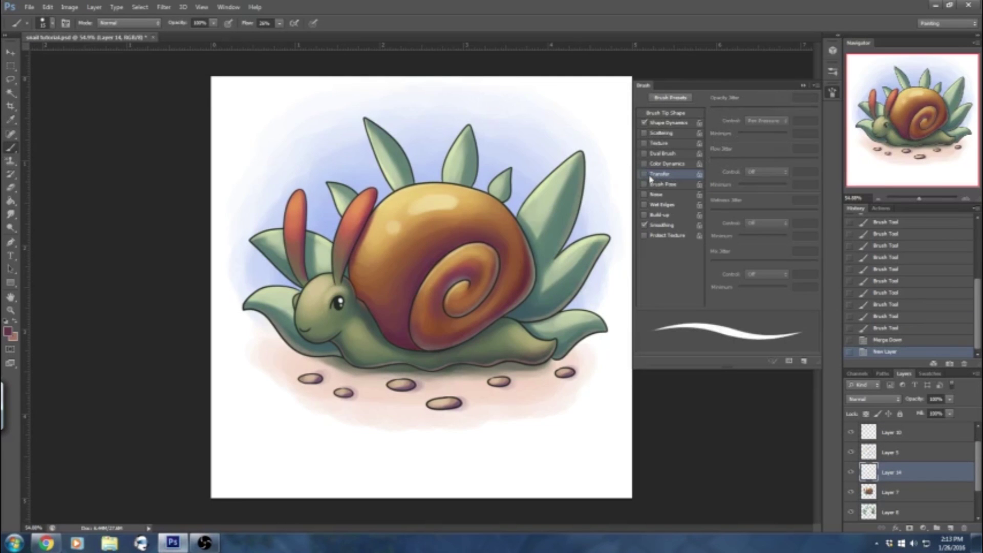
left_click(804, 85)
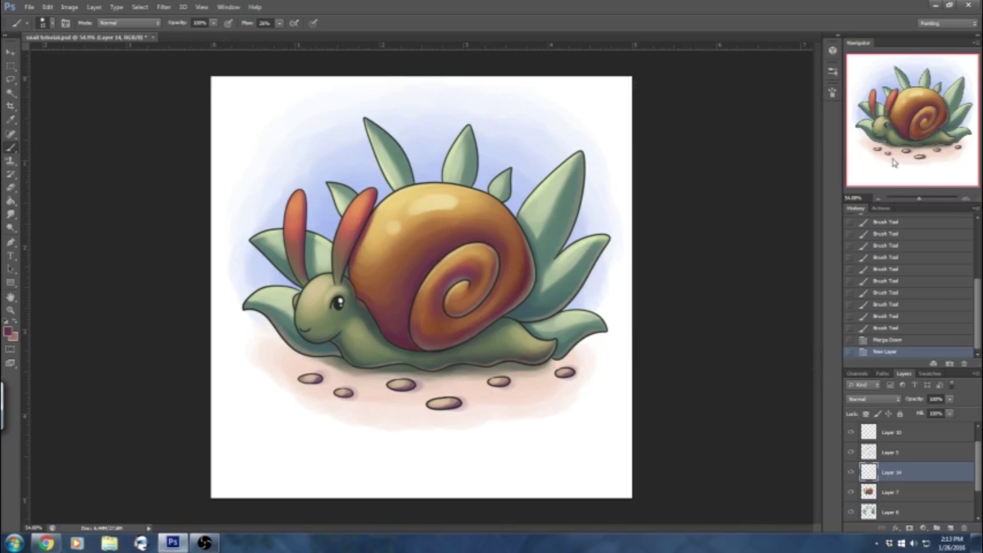
Sample white from the canvas and paint a small white accent along the lower edge of the snail's eye.
left_click(613, 89, "alt")
left_click_drag(919, 199, 928, 199)
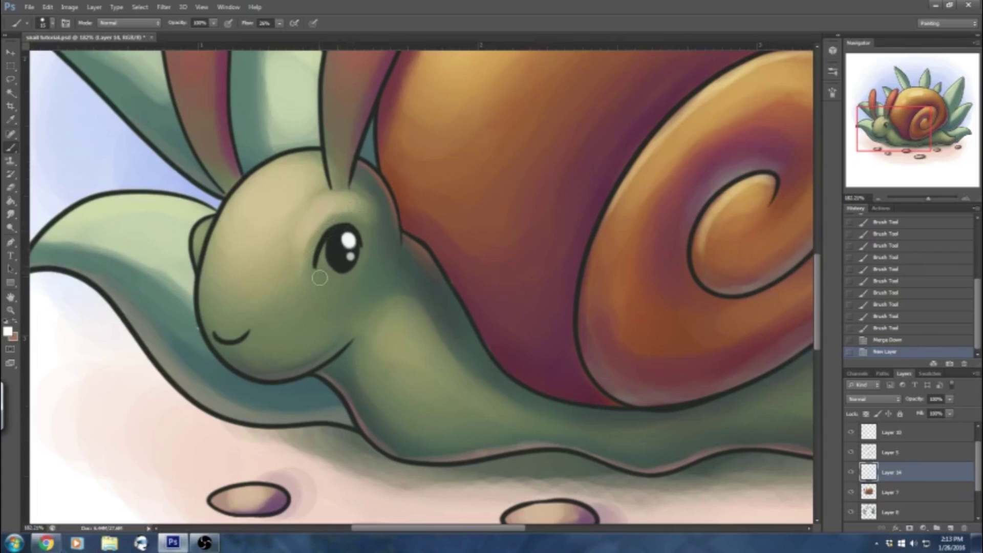
mouse_move(319, 274)
left_mouse_down()
mouse_move(324, 246)
mouse_move(348, 269)
mouse_move(329, 274)
mouse_move(330, 253)
mouse_move(322, 274)
mouse_move(345, 275)
mouse_move(357, 245)
mouse_move(354, 269)
mouse_move(333, 279)
mouse_move(322, 266)
mouse_move(335, 276)
left_mouse_up()
left_click_drag(928, 201, 920, 200)
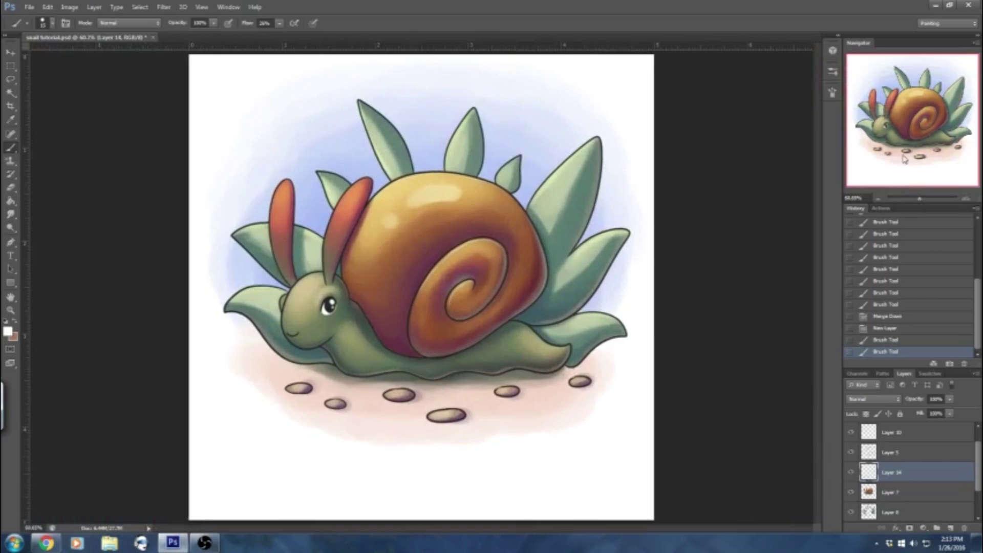